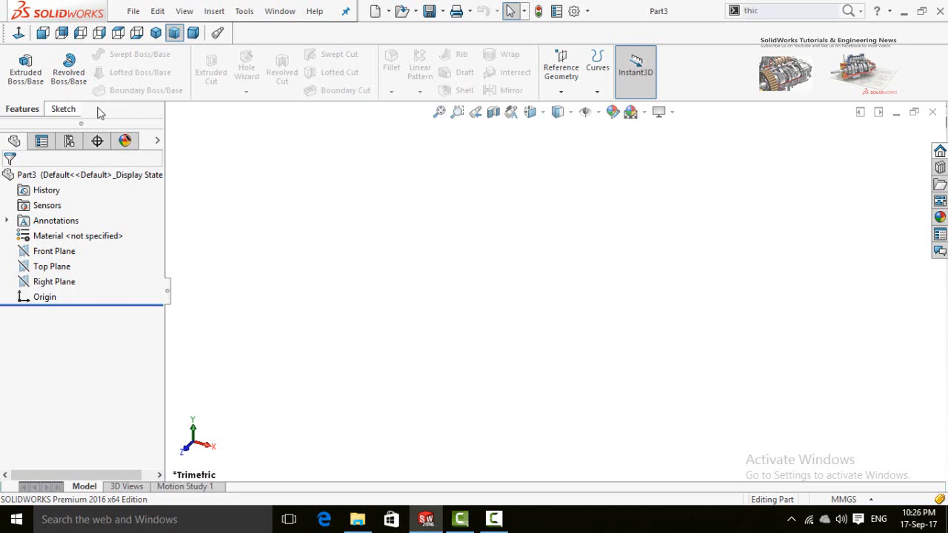
Step: Enable the Sheet Metal tool set in the CommandManager and display its commands
right_click(62, 112)
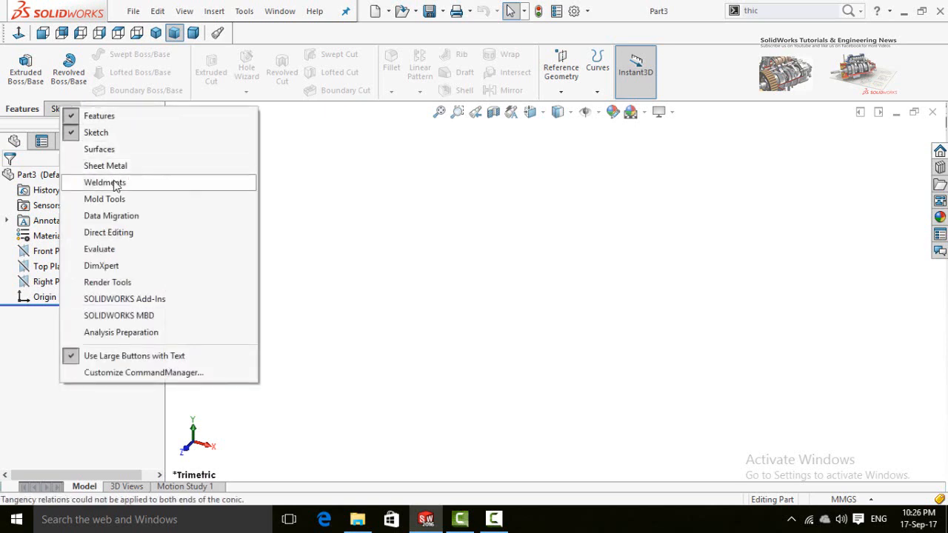
left_click(108, 168)
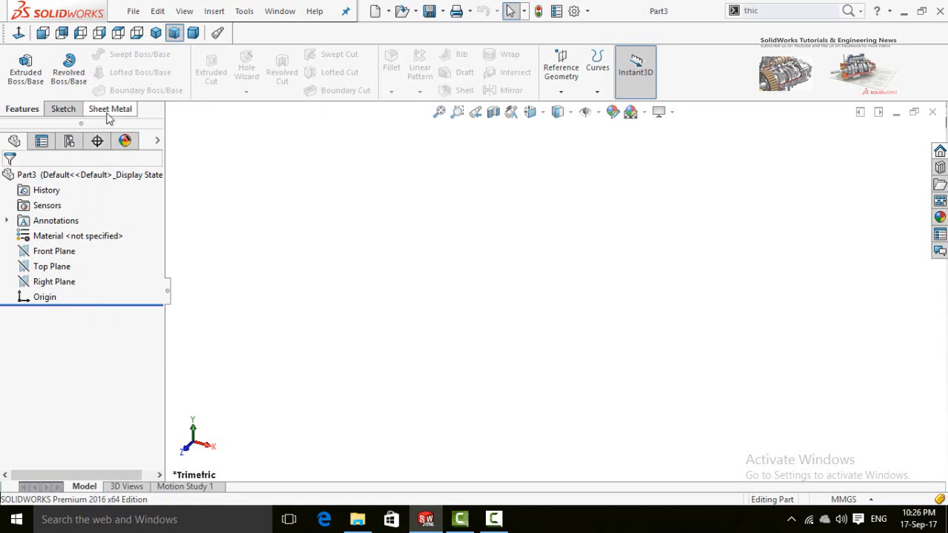
left_click(109, 111)
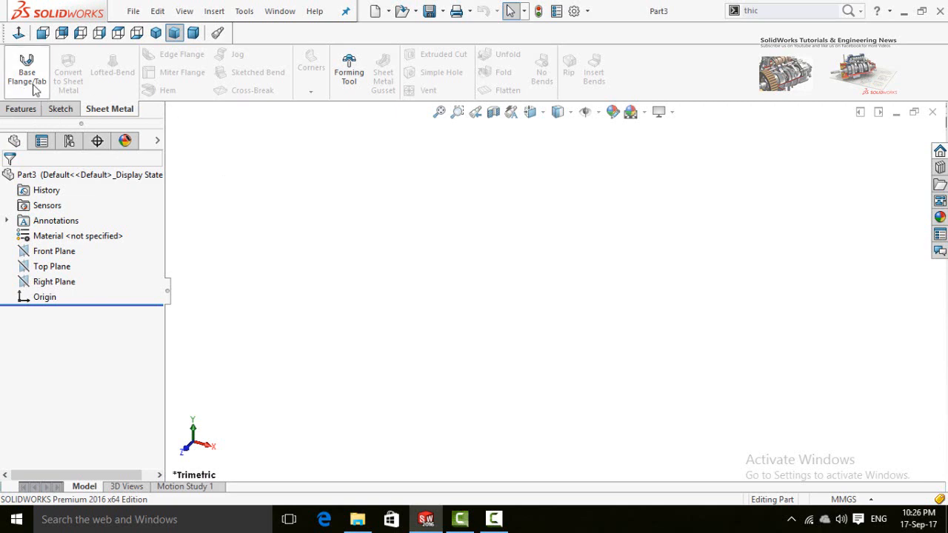
left_click(21, 109)
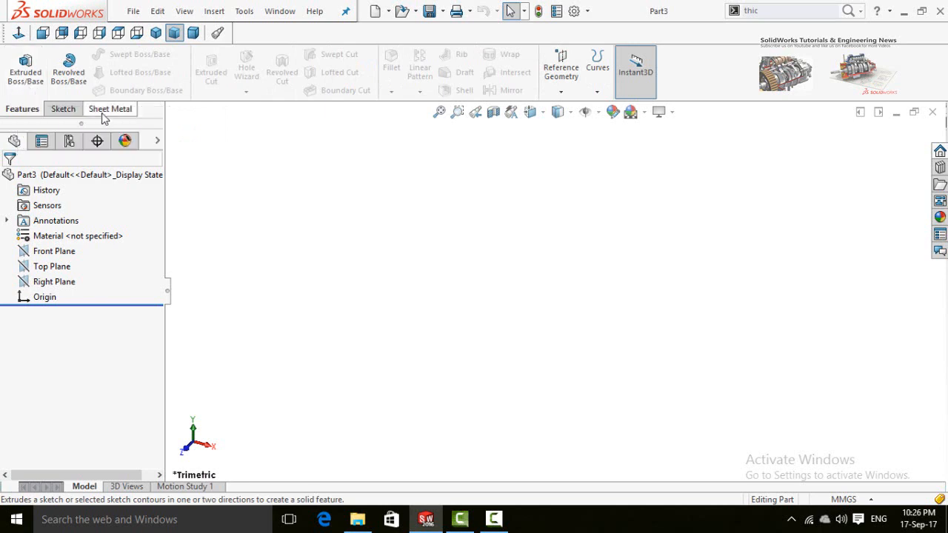
left_click(102, 112)
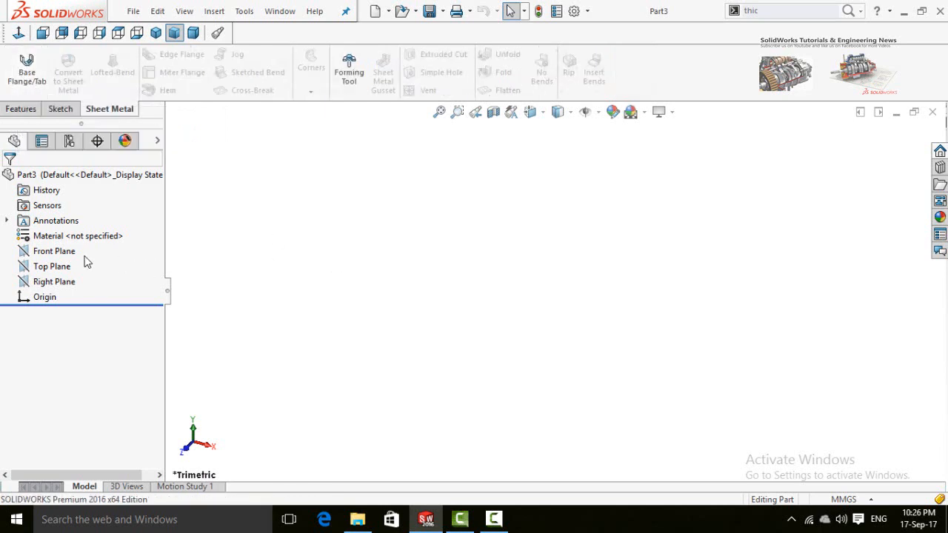
Step: Sketch a wide center rectangle on the Front Plane, centred on the origin
left_click(47, 252)
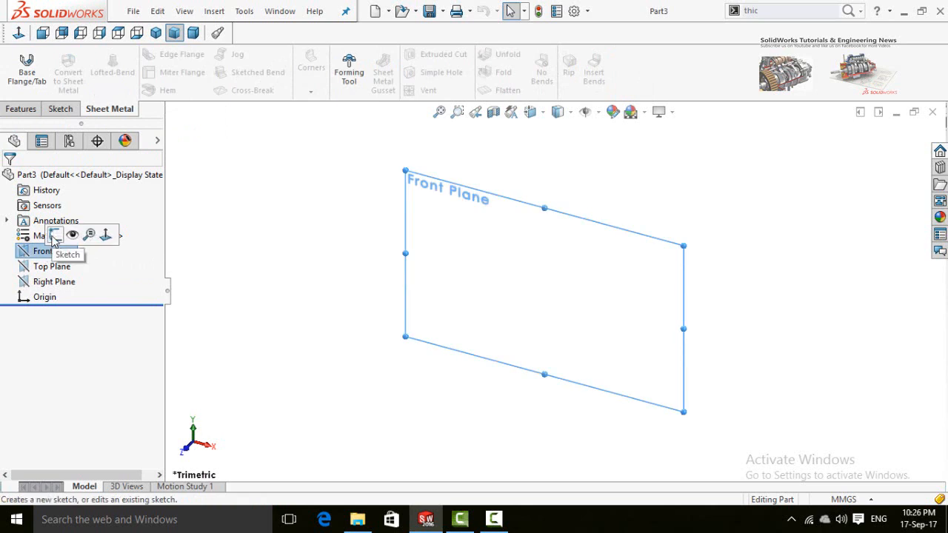
left_click(55, 236)
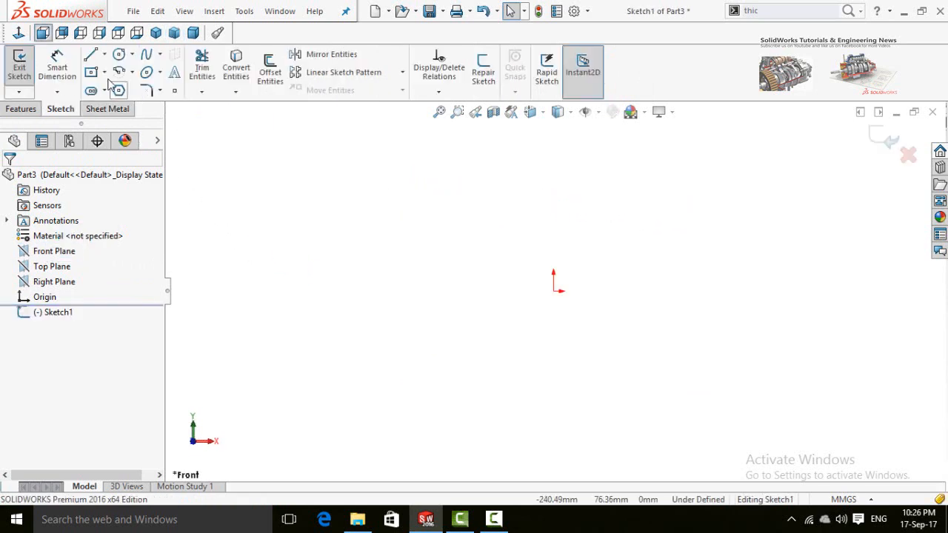
left_click(91, 72)
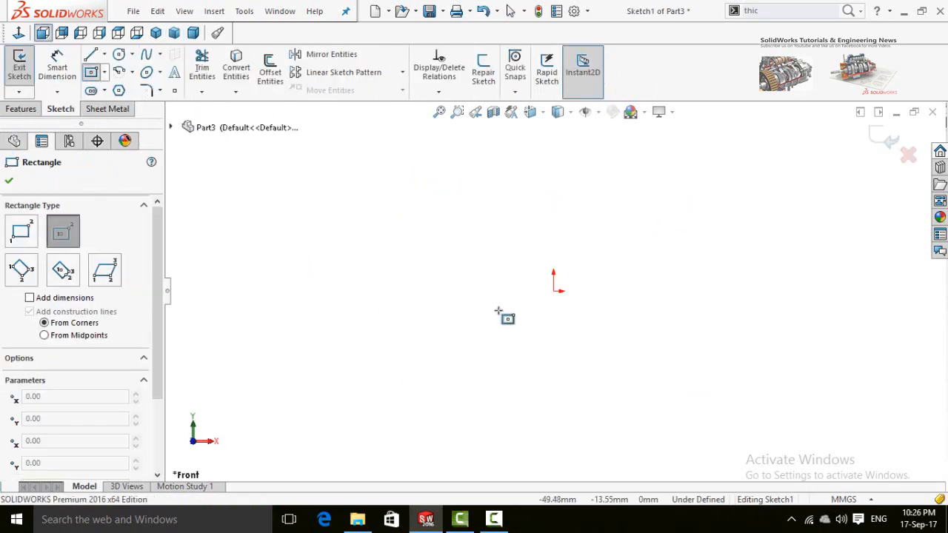
left_click(553, 291)
left_click(379, 224)
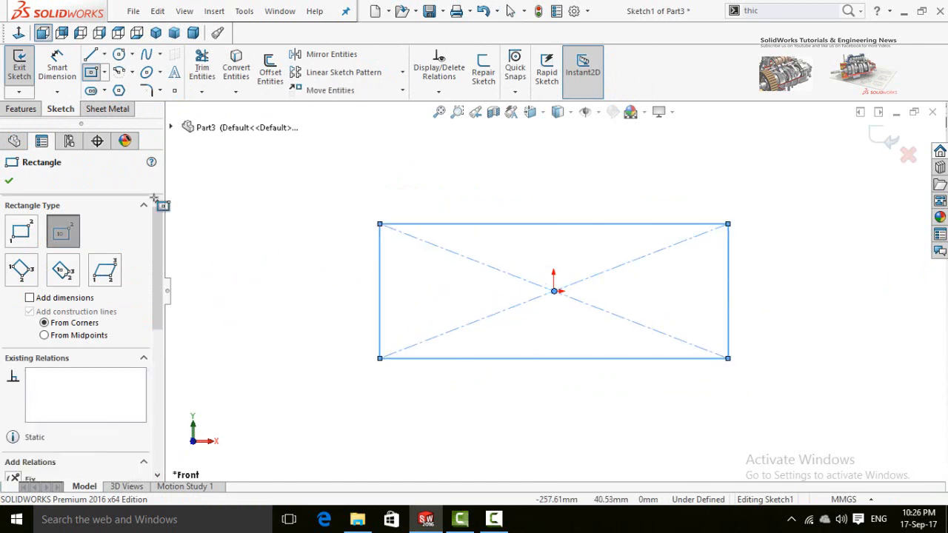
Step: Start a sheet metal base flange from the rectangle and look through the available gauge tables, leaving the gauge table option off
left_click(107, 109)
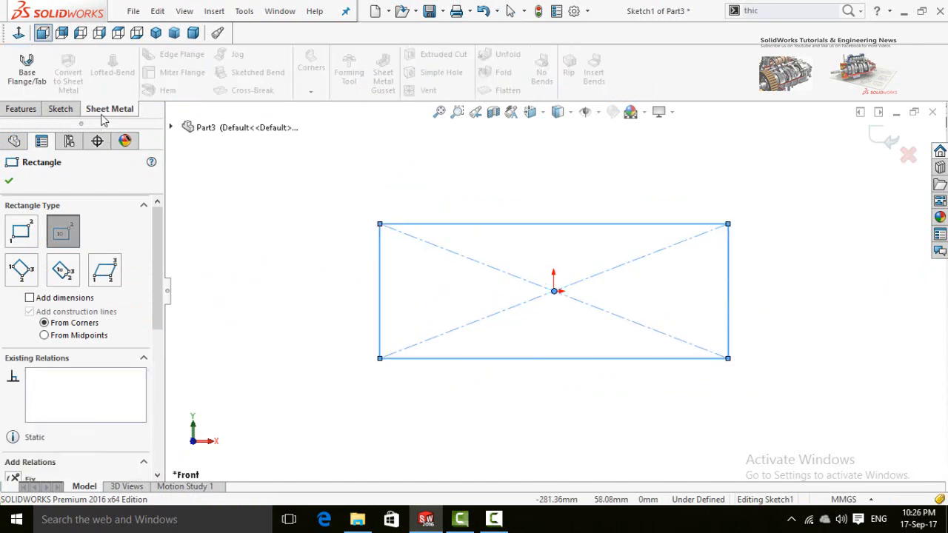
left_click(24, 72)
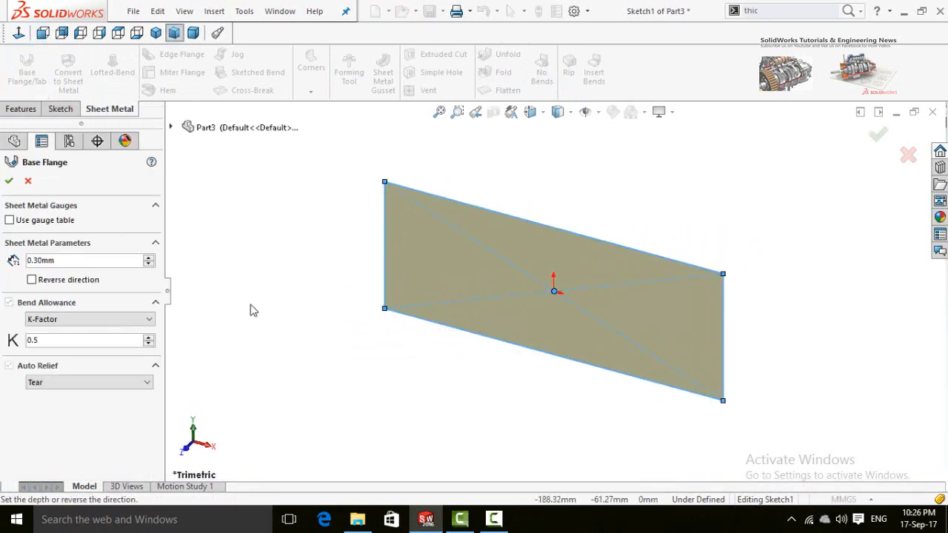
left_click(9, 221)
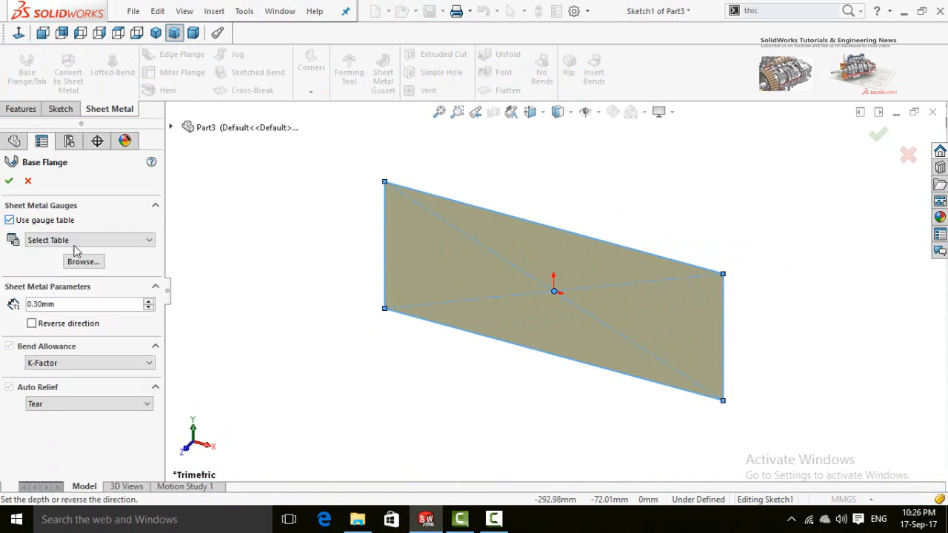
left_click(71, 244)
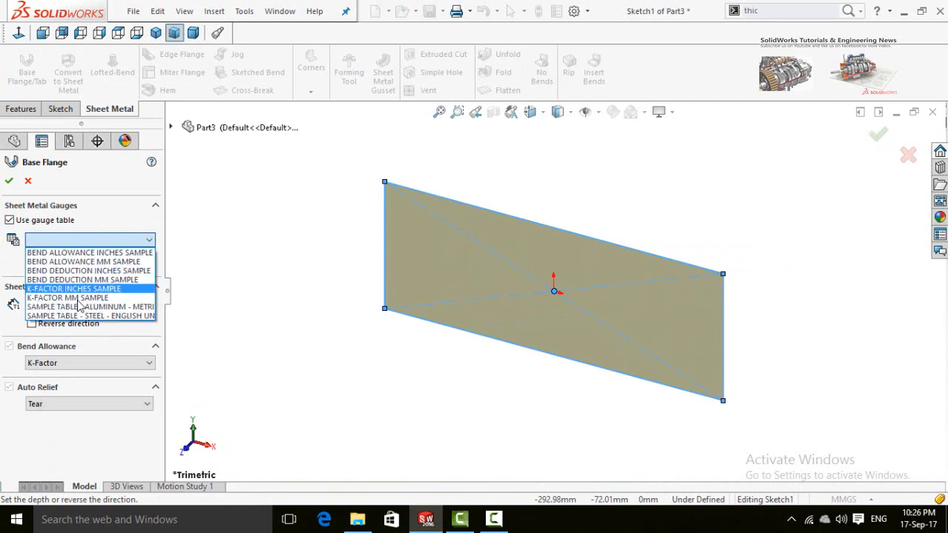
left_click(44, 239)
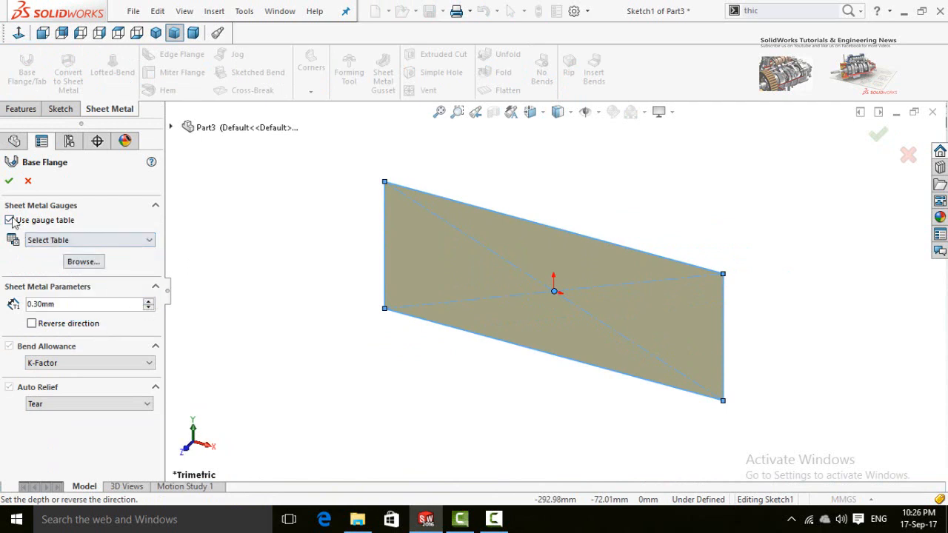
left_click(9, 220)
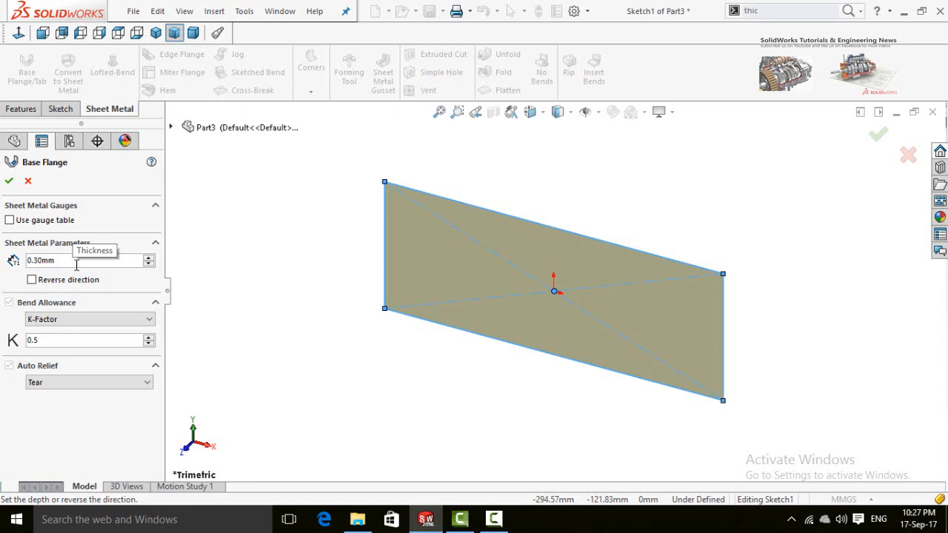
Step: Set the base flange thickness to 0.10 mm and create the flange
double_click(76, 263)
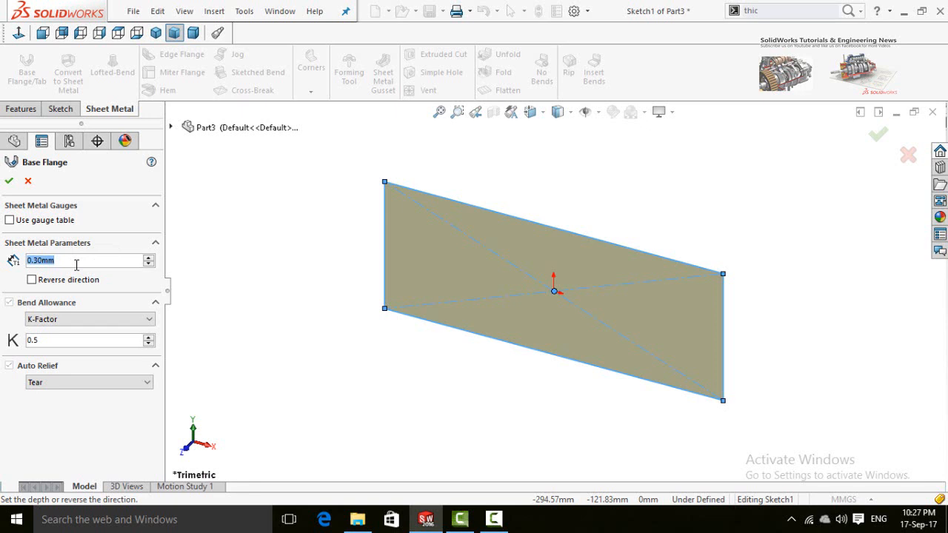
type("0.1")
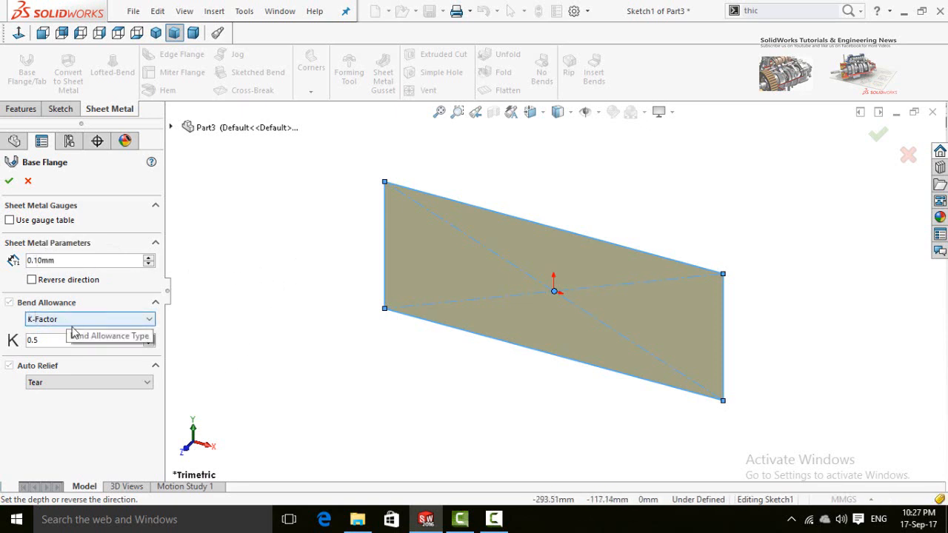
left_click(9, 181)
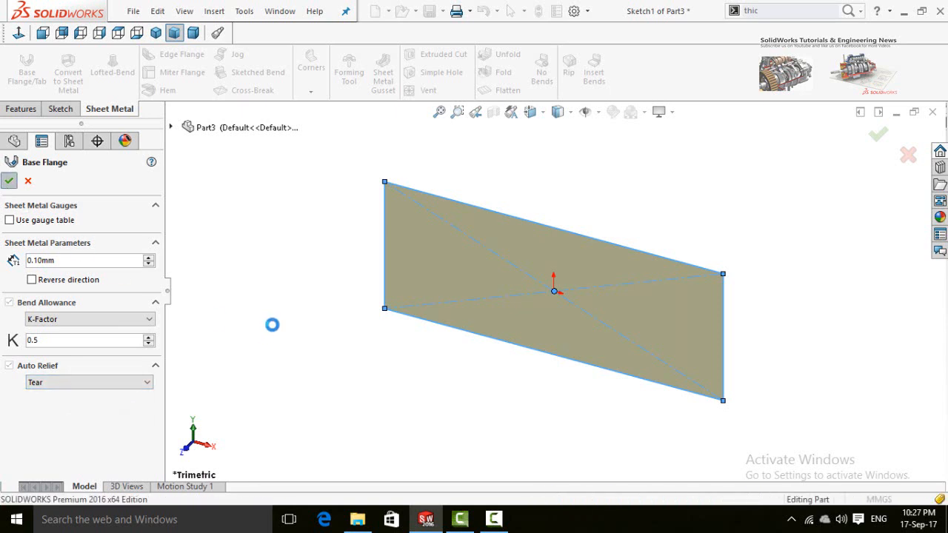
middle_click_drag(324, 260, 372, 186)
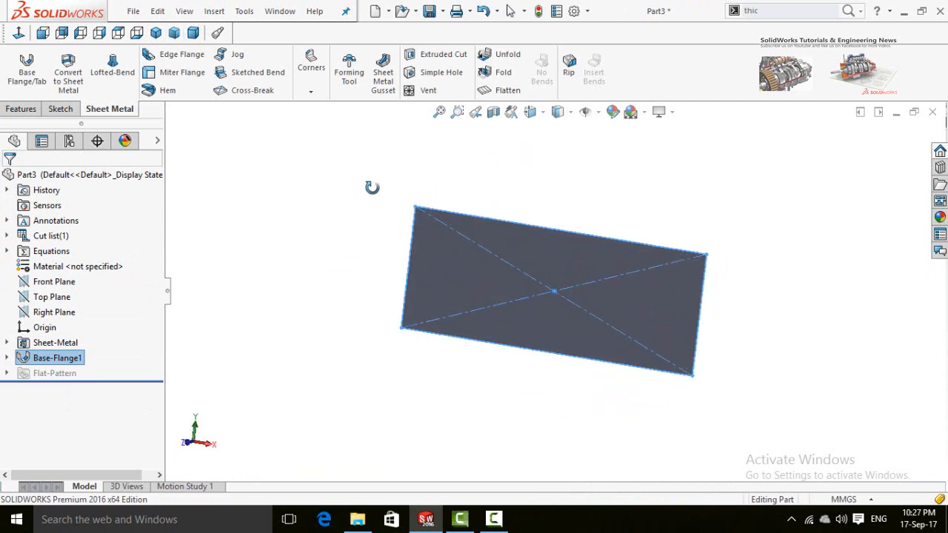
left_click(349, 250)
middle_click_drag(333, 250, 375, 287)
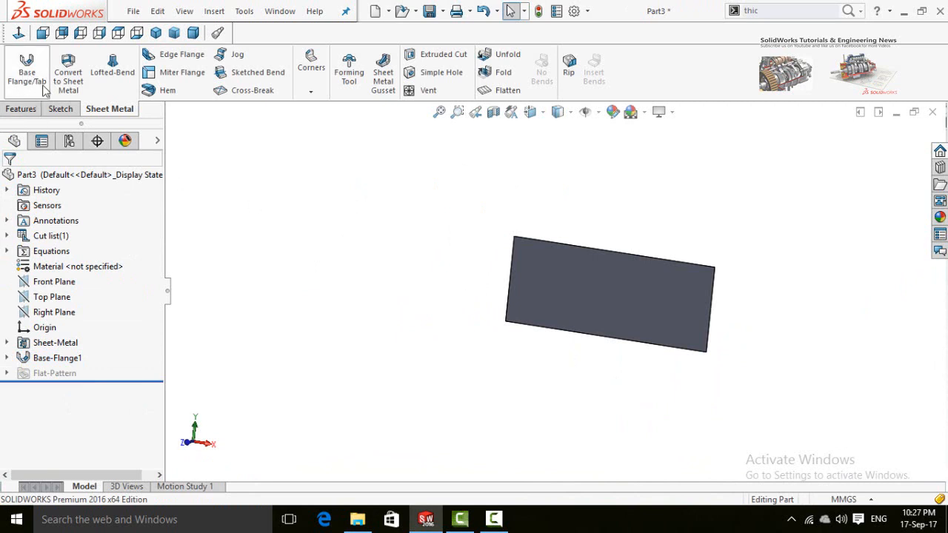
Step: Sketch a nearly closed centerpoint arc of about 90 mm radius on the Front Plane, up and left of the flange, with an upper gap of about 16 mm
left_click(61, 109)
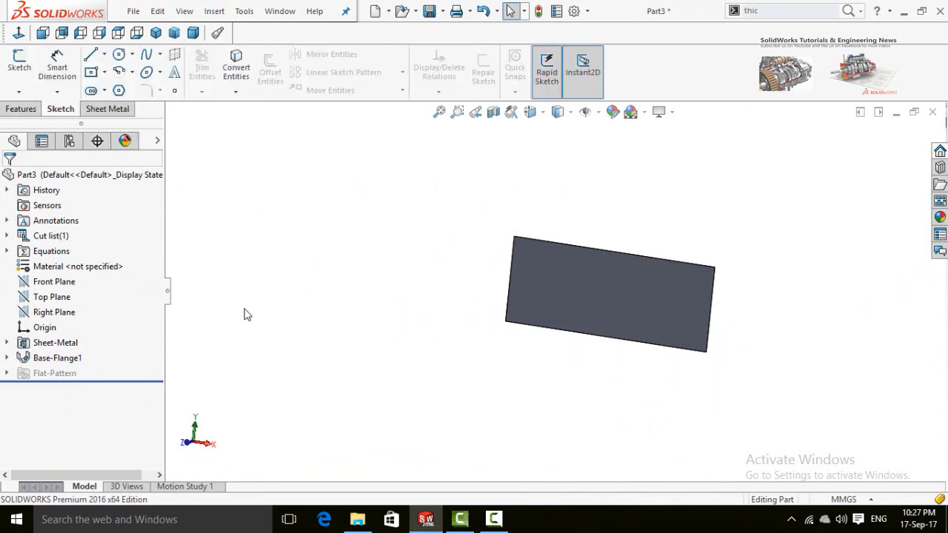
left_click(63, 283)
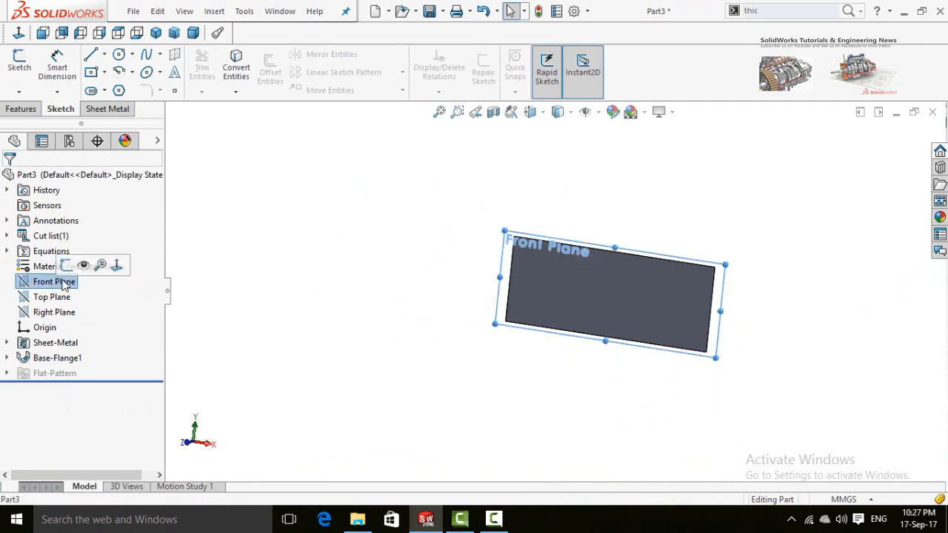
left_click(66, 265)
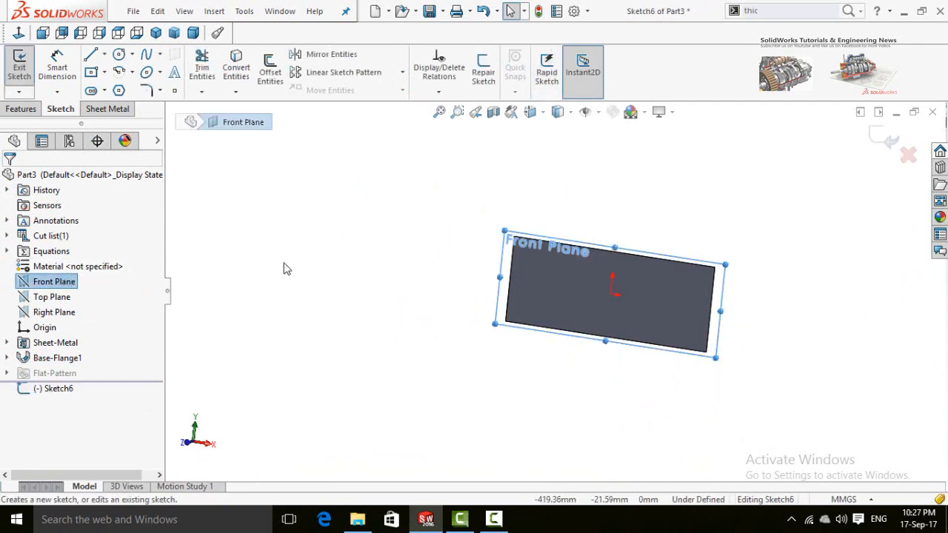
left_click(120, 72)
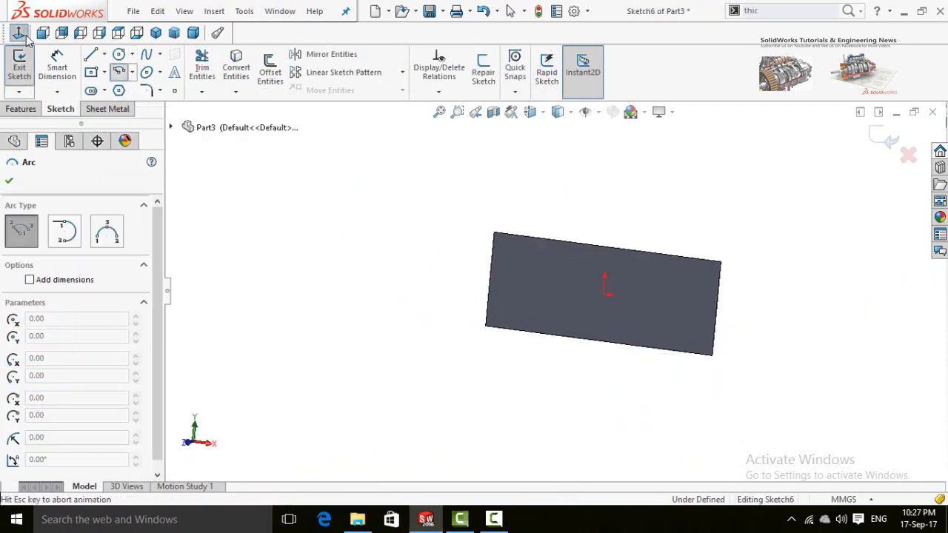
left_click(362, 199)
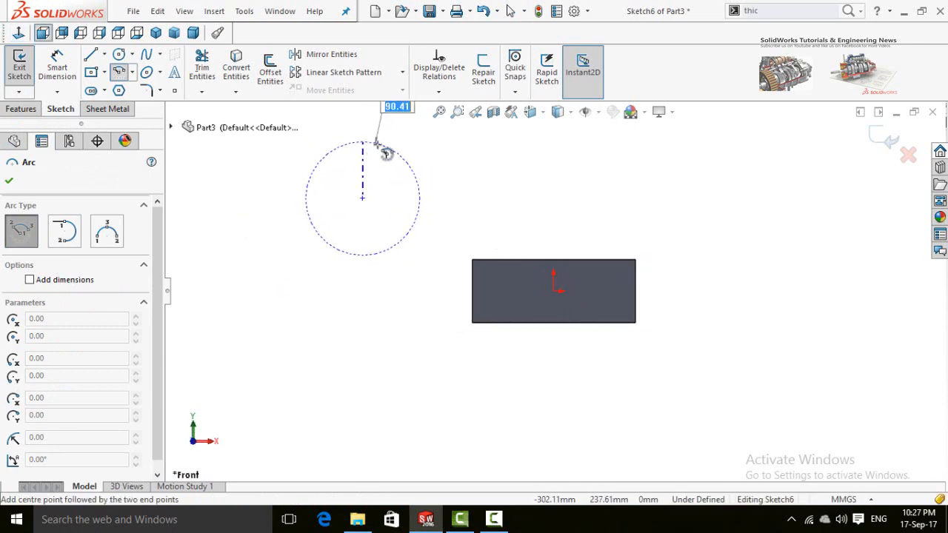
left_click(363, 142)
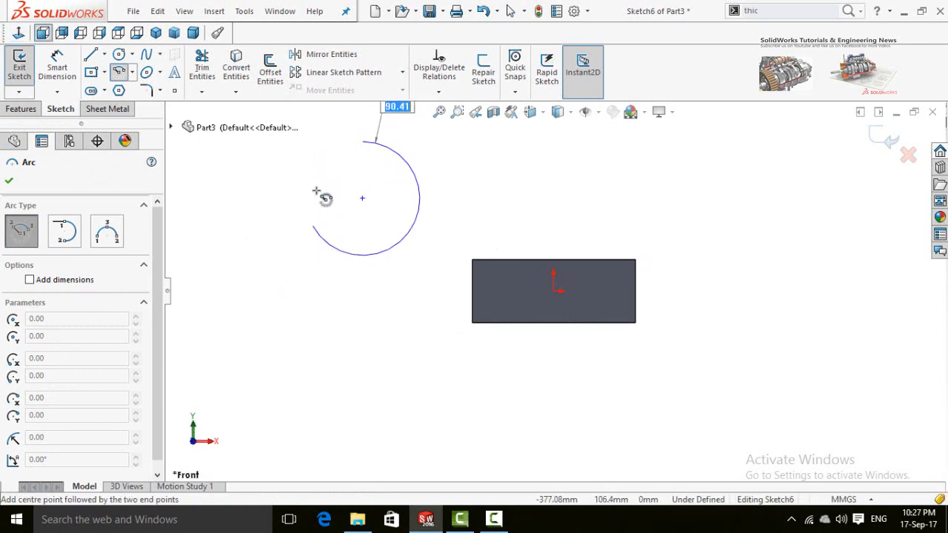
left_click(354, 144)
scroll(366, 191, "down", 3)
key("Escape")
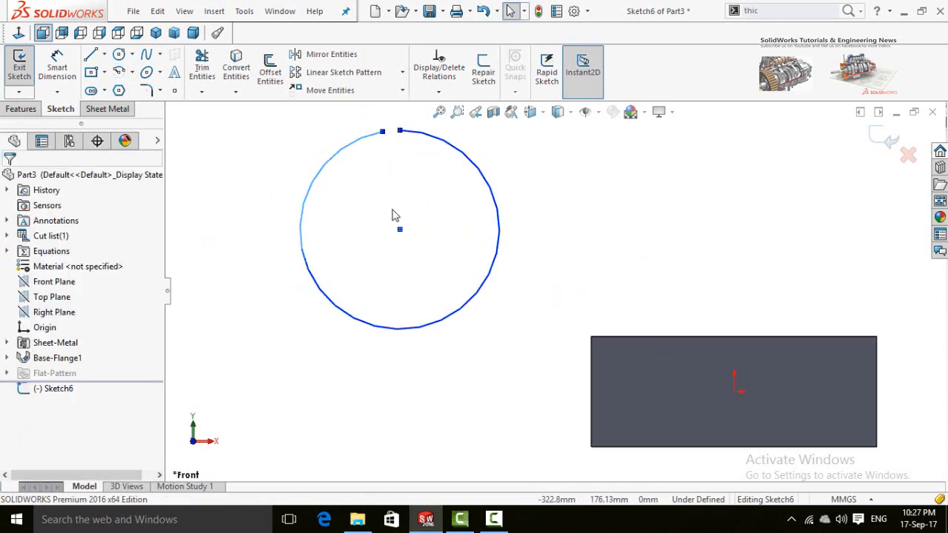
Step: Dimension the arc's radius and set it to 90 mm
scroll(395, 217, "up", 1)
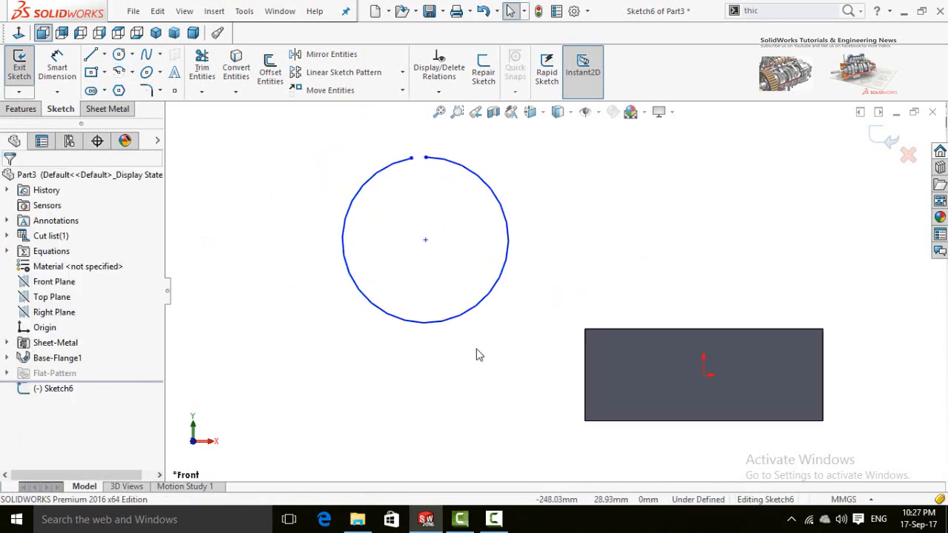
right_click_drag(472, 366, 452, 228)
left_click(463, 315)
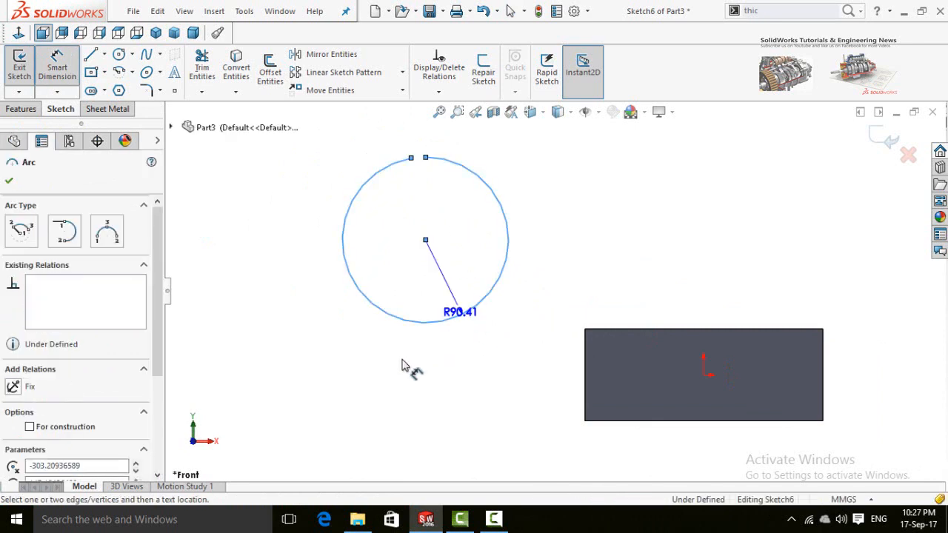
left_click(380, 378)
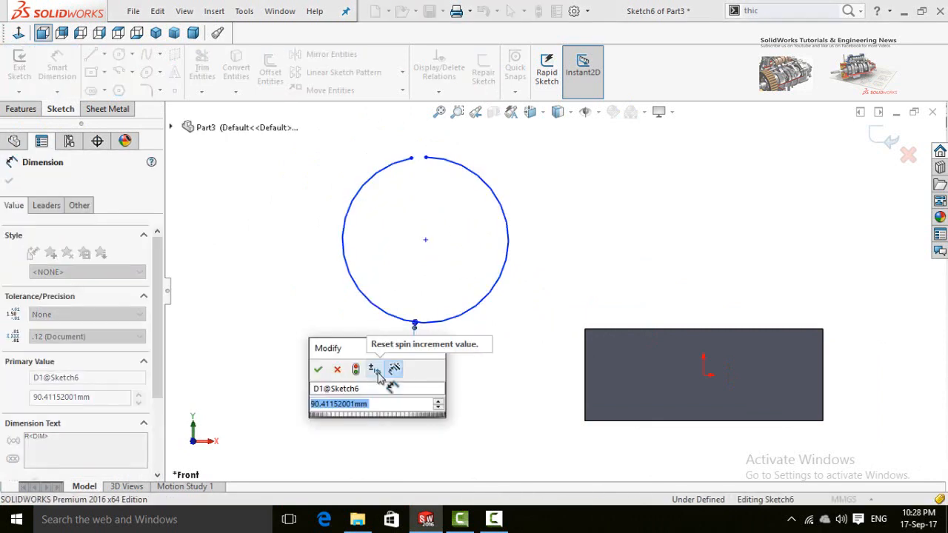
type("90")
key("Return")
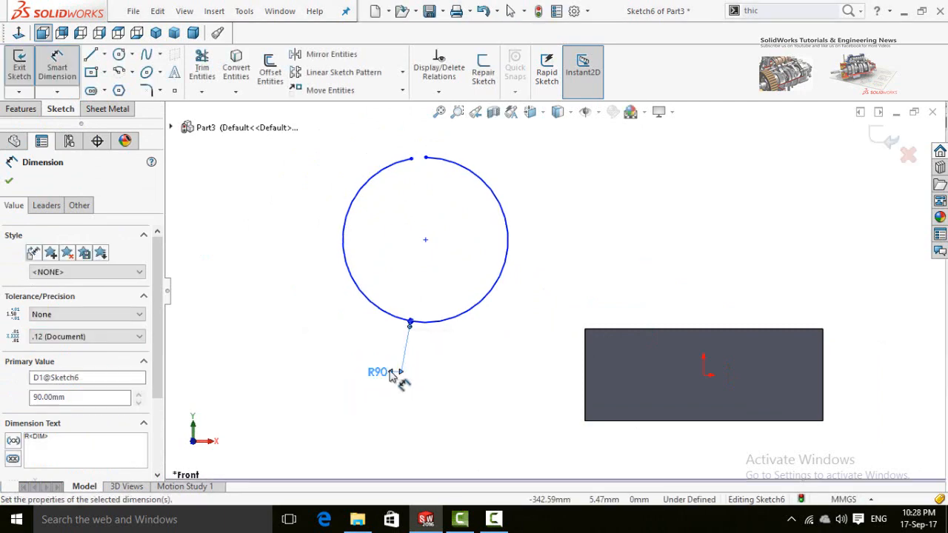
Step: Dimension the gap between the arc's two upper endpoints and set it to 0.5 mm
scroll(455, 254, "up", 3)
scroll(546, 271, "down", 8)
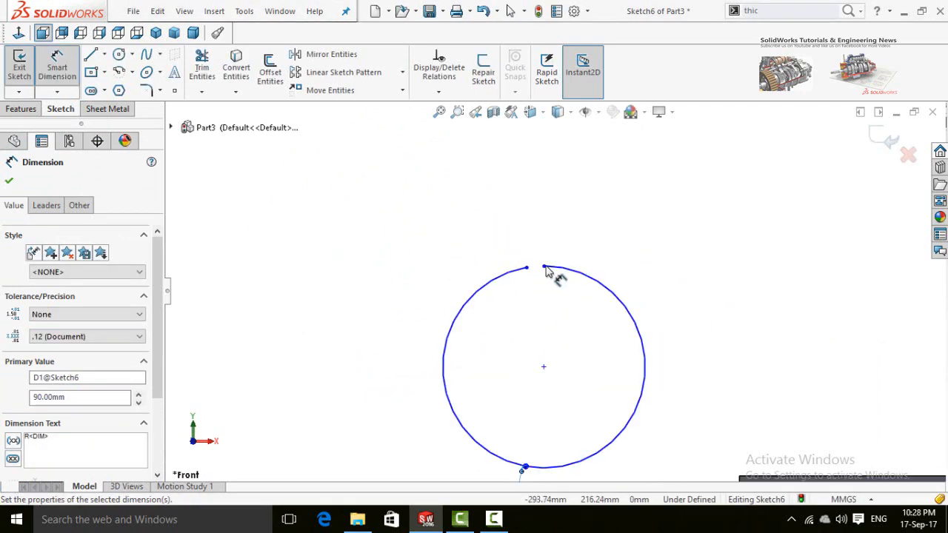
scroll(544, 300, "down", 2)
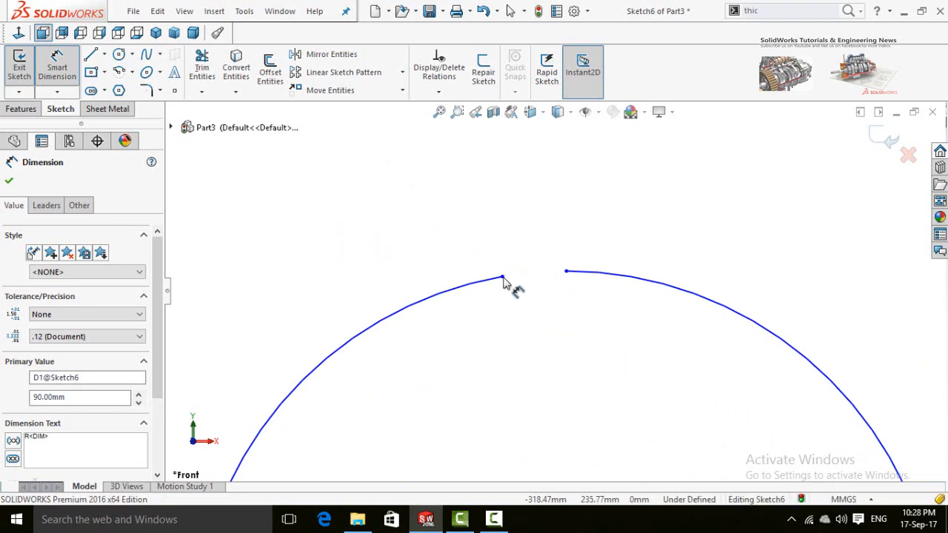
left_click(502, 277)
left_click(567, 272)
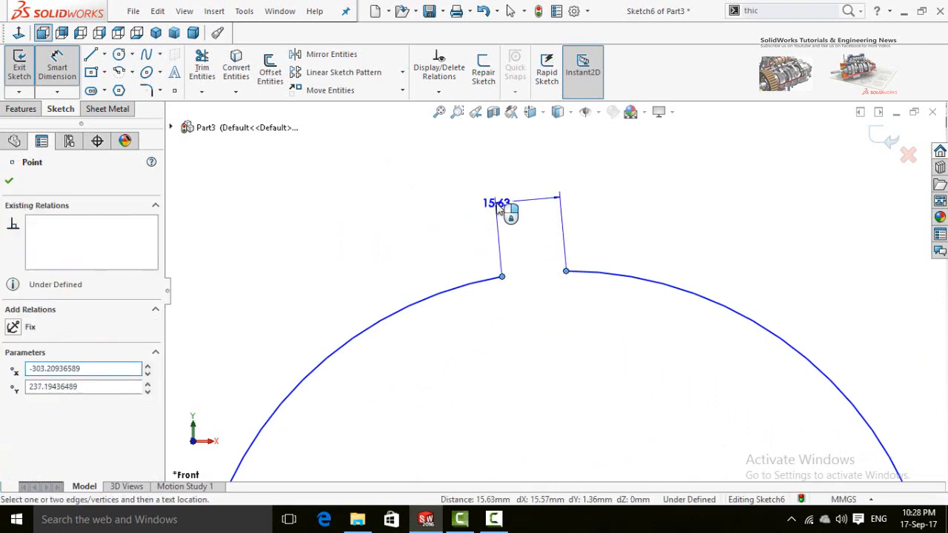
left_click(509, 205)
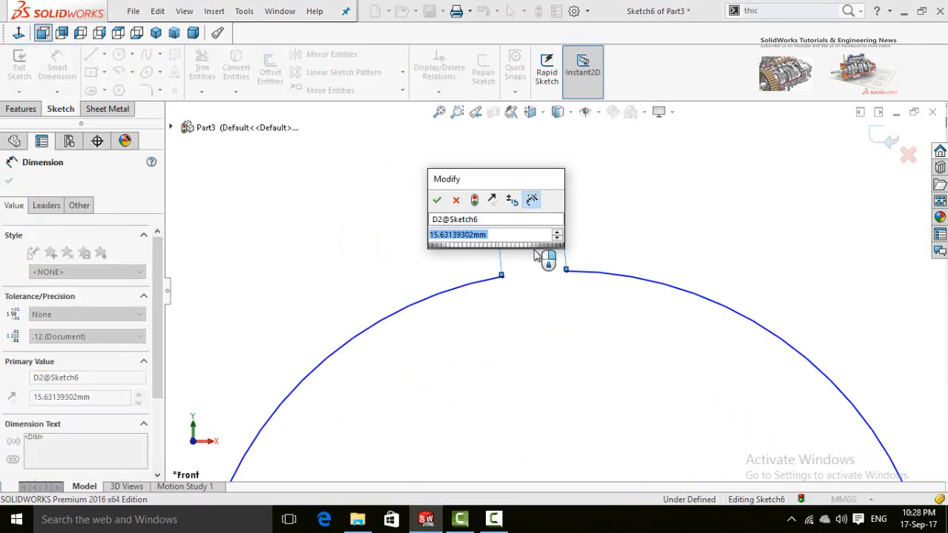
type("0.5")
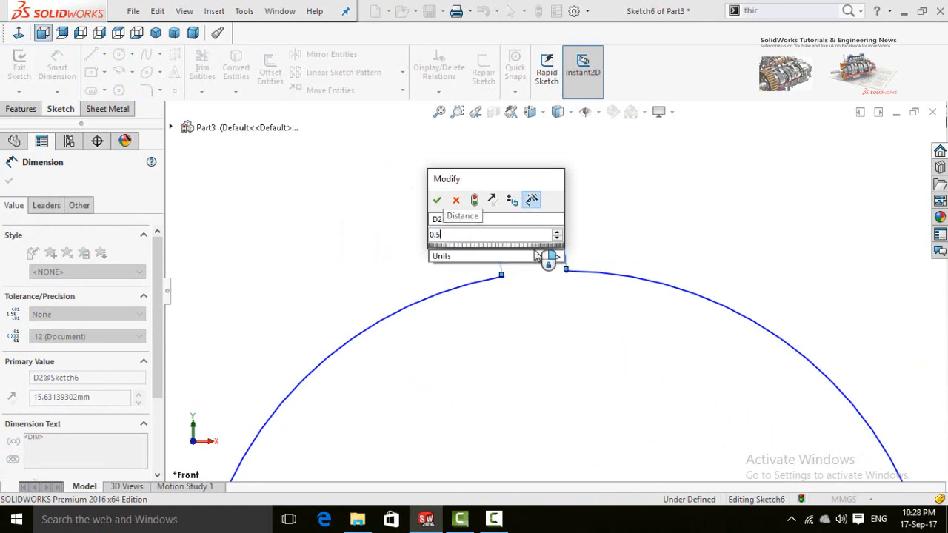
key("Return")
scroll(528, 299, "up", 3)
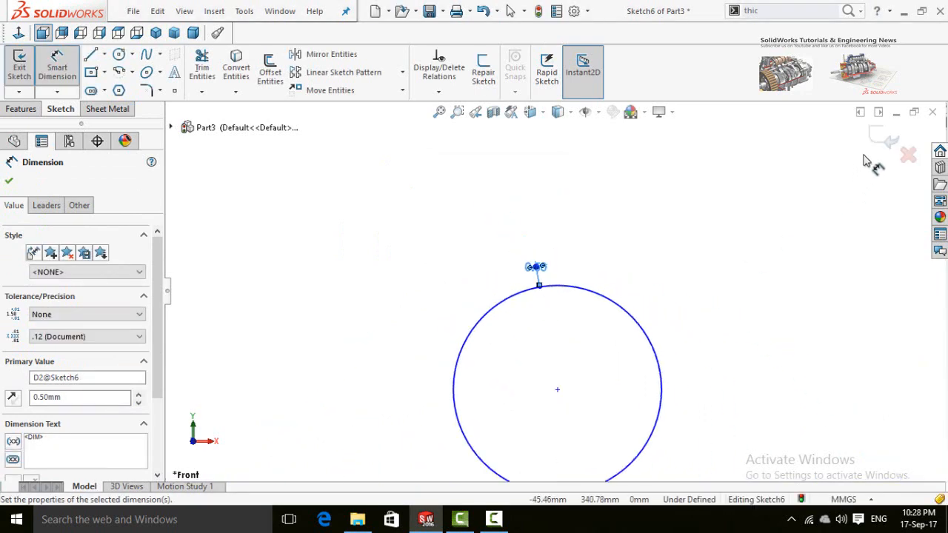
Step: Start a sheet metal base flange from the open arc and enable overriding of the default sheet metal parameters
left_click(90, 111)
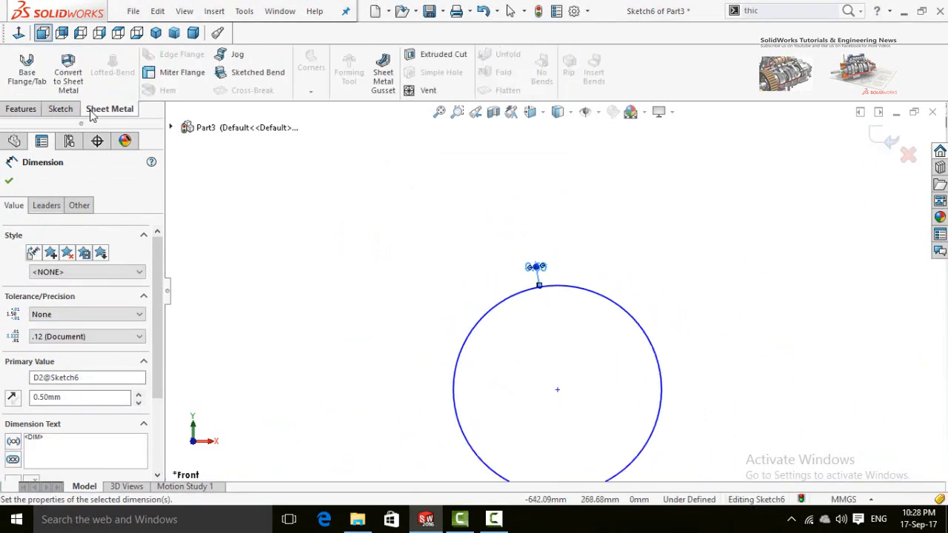
left_click(23, 83)
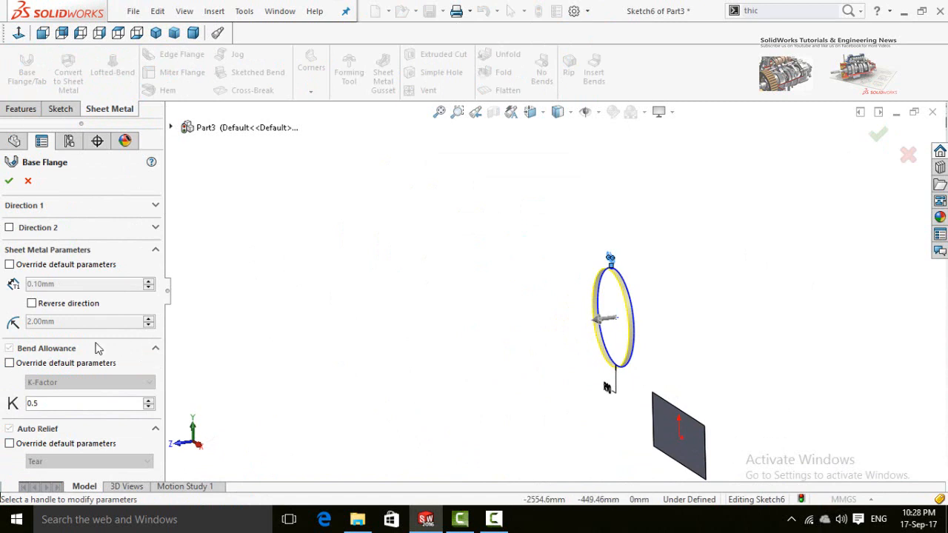
left_click(10, 265)
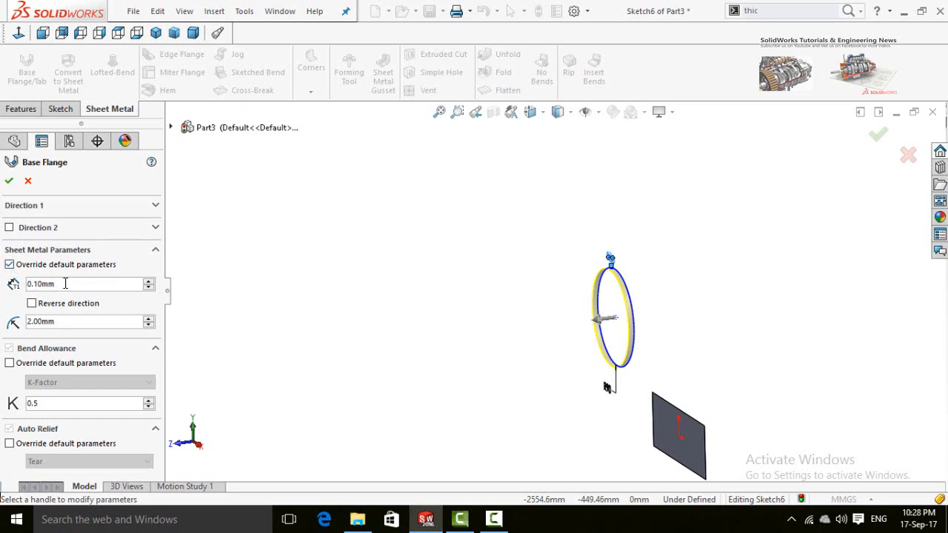
Step: Examine the base flange preview up close around the narrow gap between the ring's ends
scroll(656, 319, "down", 6)
middle_click_drag(546, 347, 526, 386)
scroll(511, 356, "down", 6)
middle_click_drag(544, 355, 544, 384)
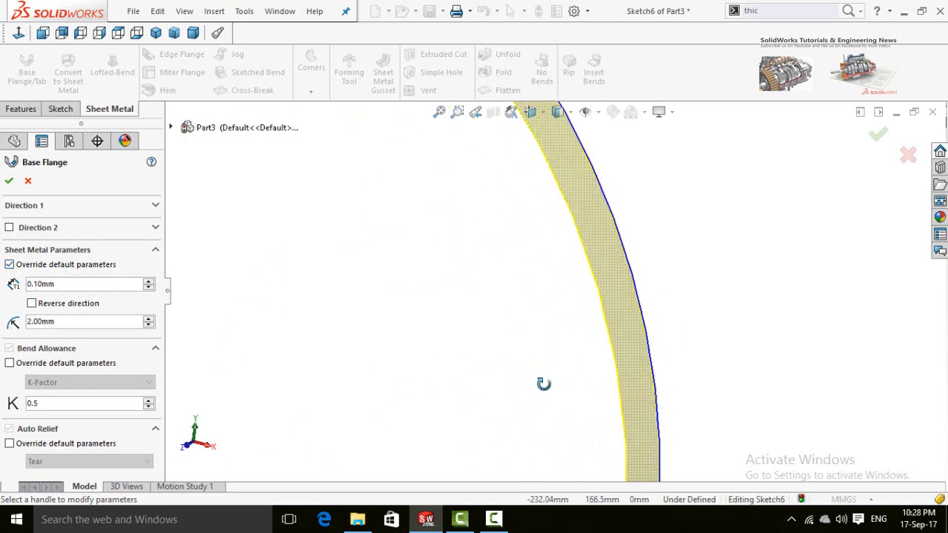
scroll(533, 373, "up", 8)
middle_click_drag(462, 235, 466, 323)
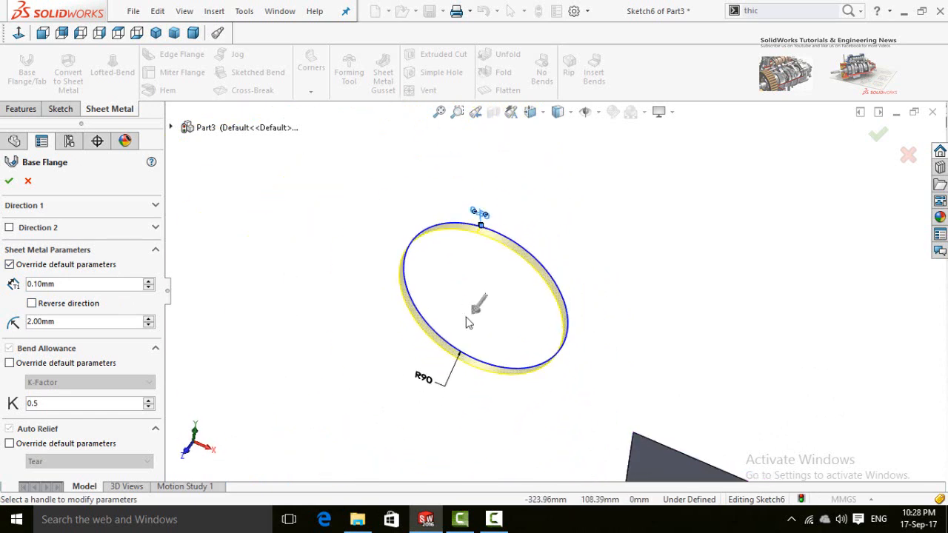
scroll(472, 245, "down", 6)
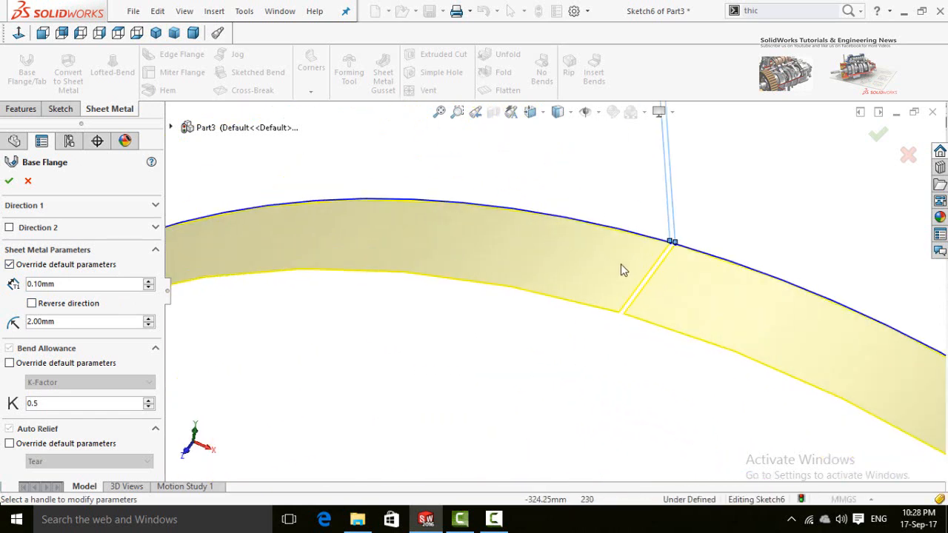
scroll(660, 271, "down", 2)
scroll(657, 267, "down", 2)
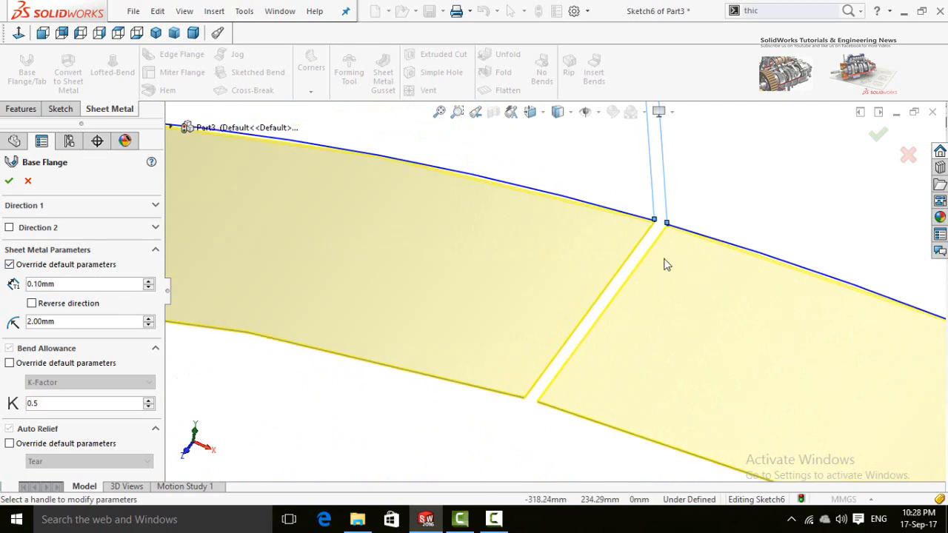
scroll(656, 274, "up", 3)
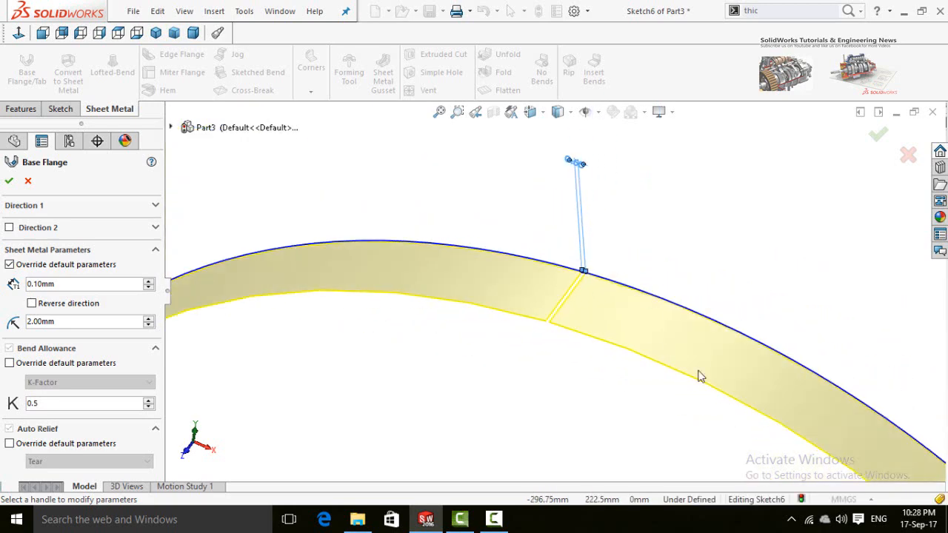
scroll(572, 296, "down", 3)
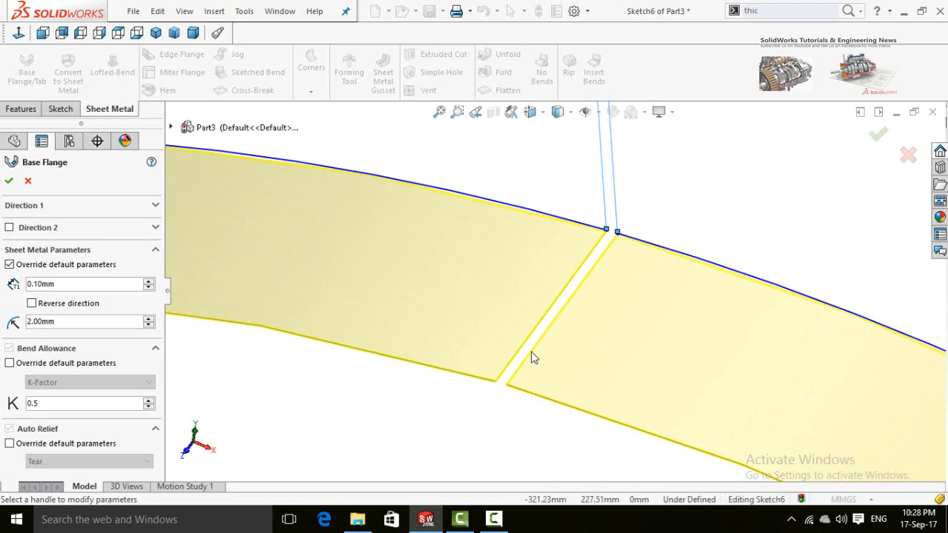
scroll(531, 349, "up", 2)
scroll(568, 290, "down", 2)
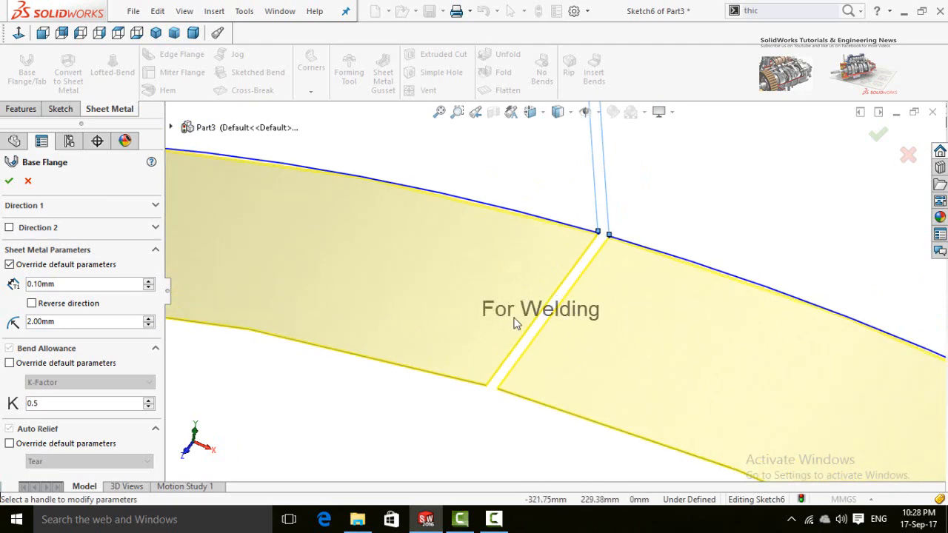
scroll(509, 346, "up", 5)
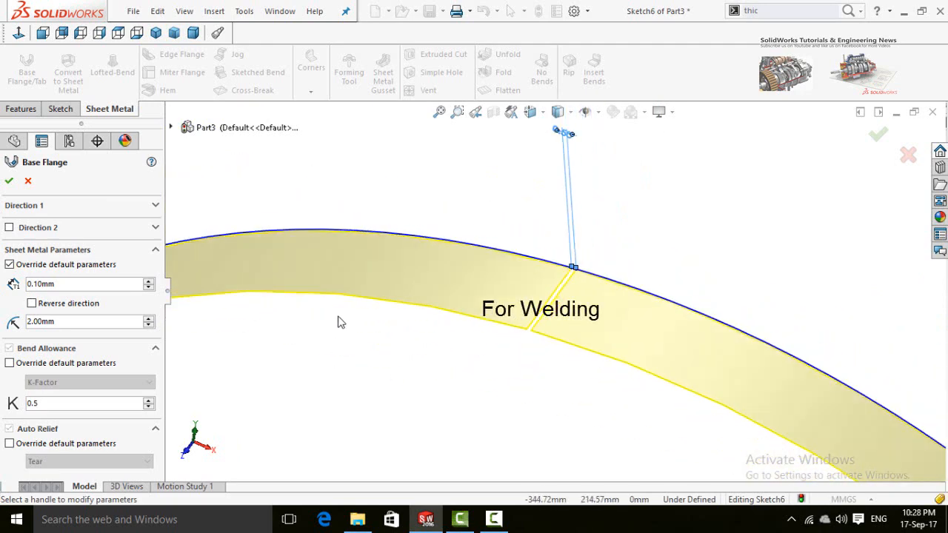
middle_click_drag(369, 332, 205, 318)
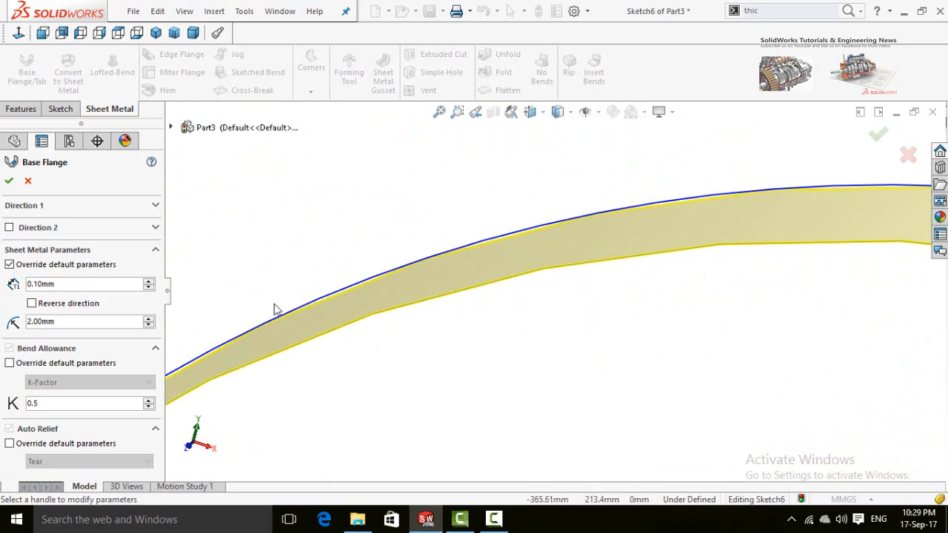
Step: Try a thickness of 4 mm for the ring-shaped base flange
left_click(77, 283)
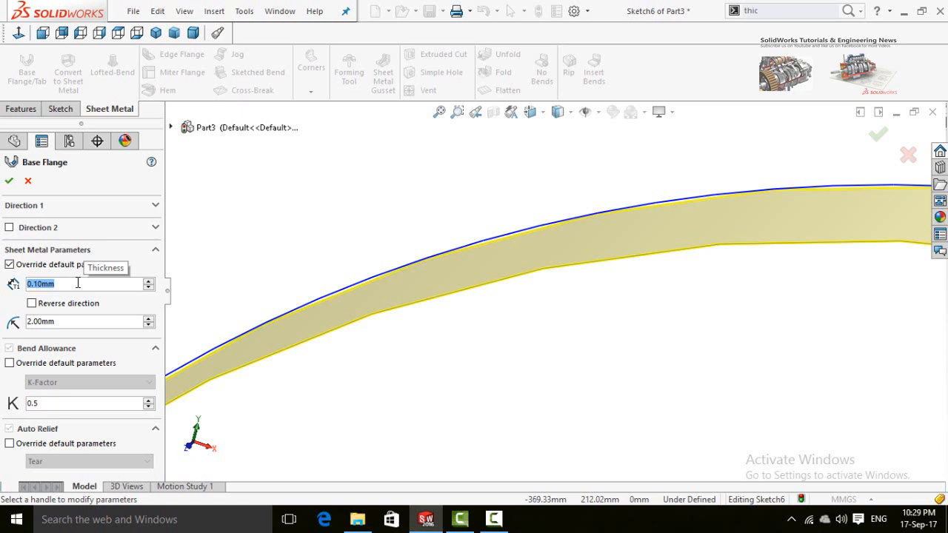
type("4.")
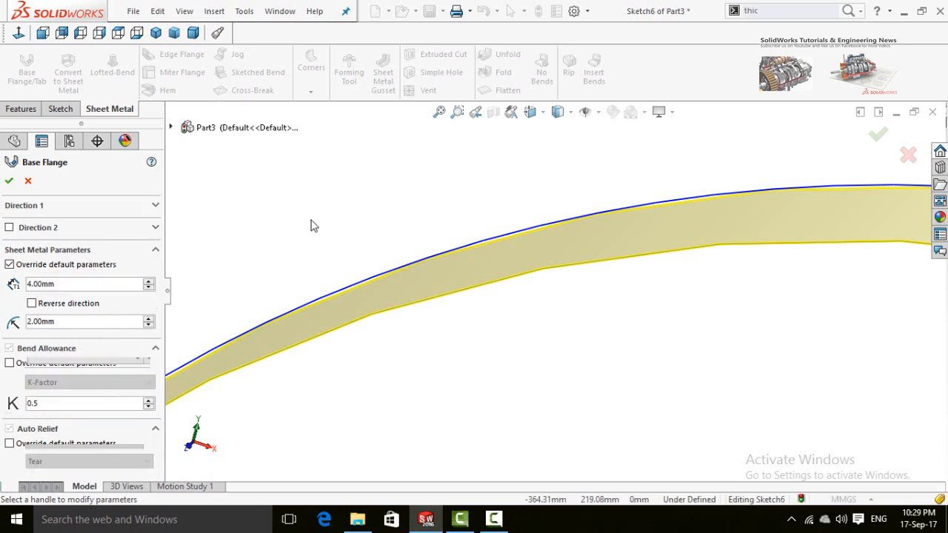
scroll(324, 225, "up", 7)
mouse_move(403, 249)
middle_mouse_down()
mouse_move(417, 218)
mouse_move(422, 224)
middle_mouse_up()
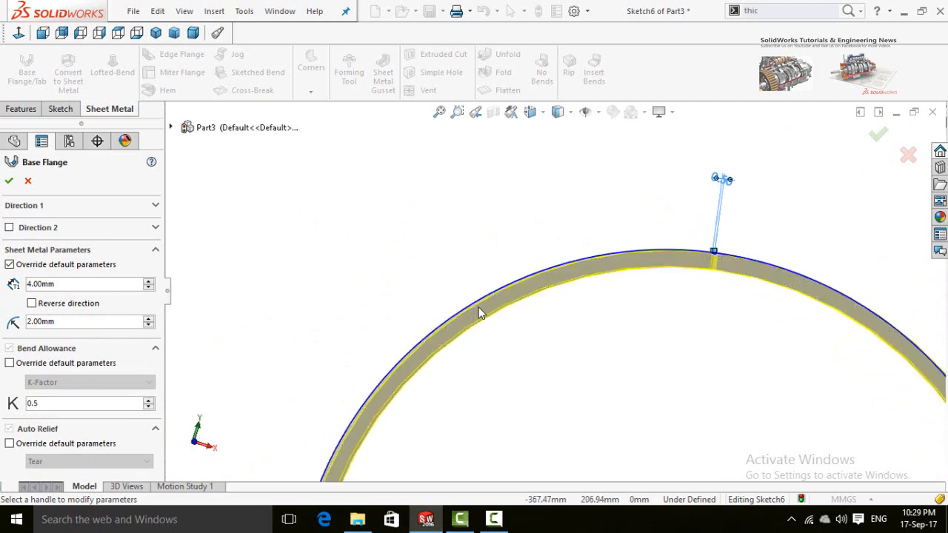
Step: Set the ring flange's thickness to 0.30 mm and try reversing the thickness direction, leaving the reversal off
double_click(88, 284)
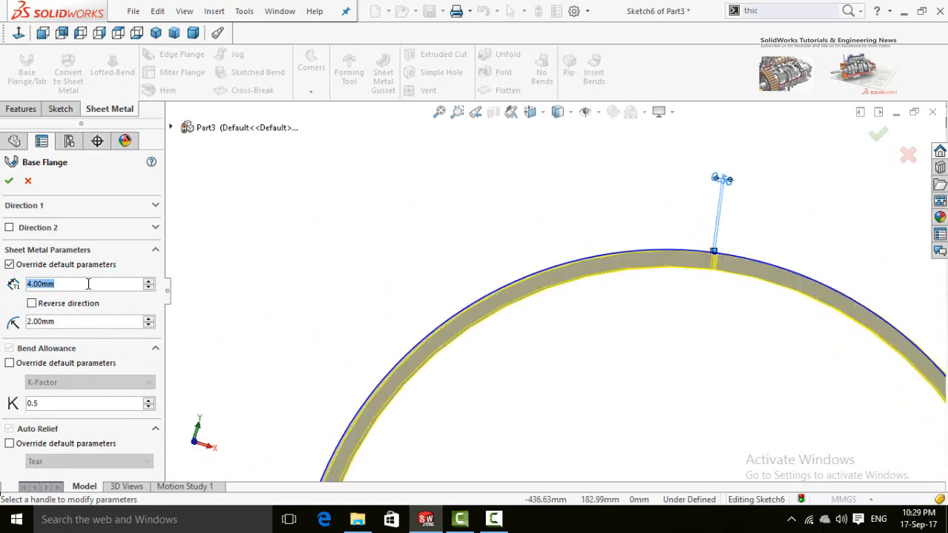
type("0")
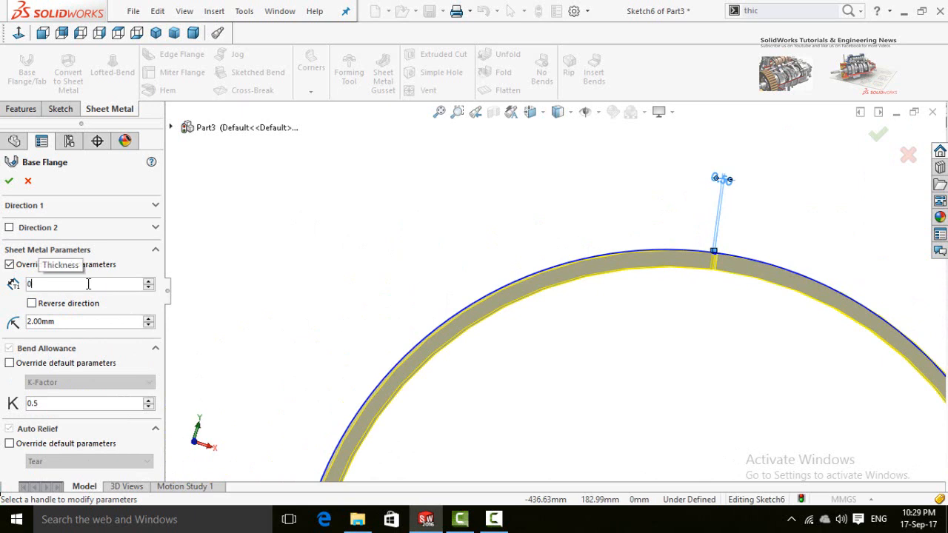
type(".3")
key("Return")
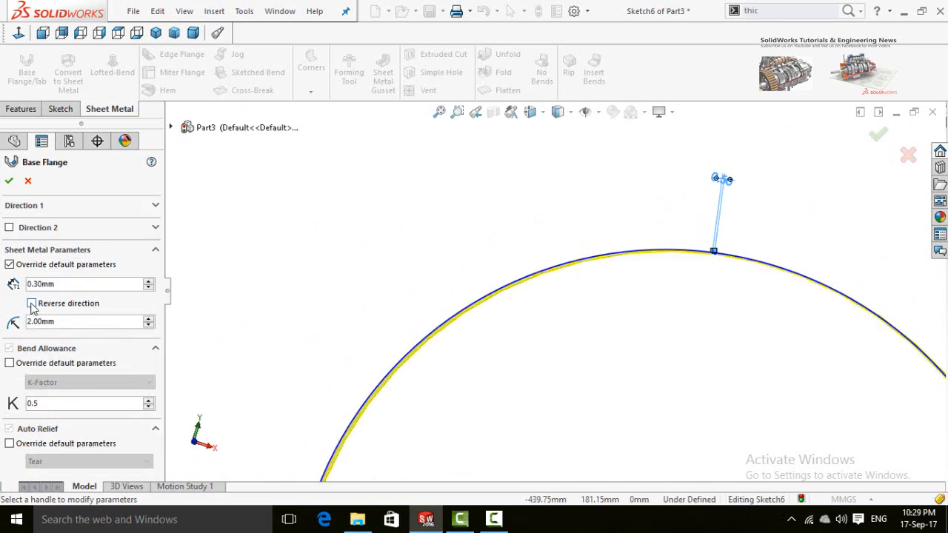
left_click(31, 304)
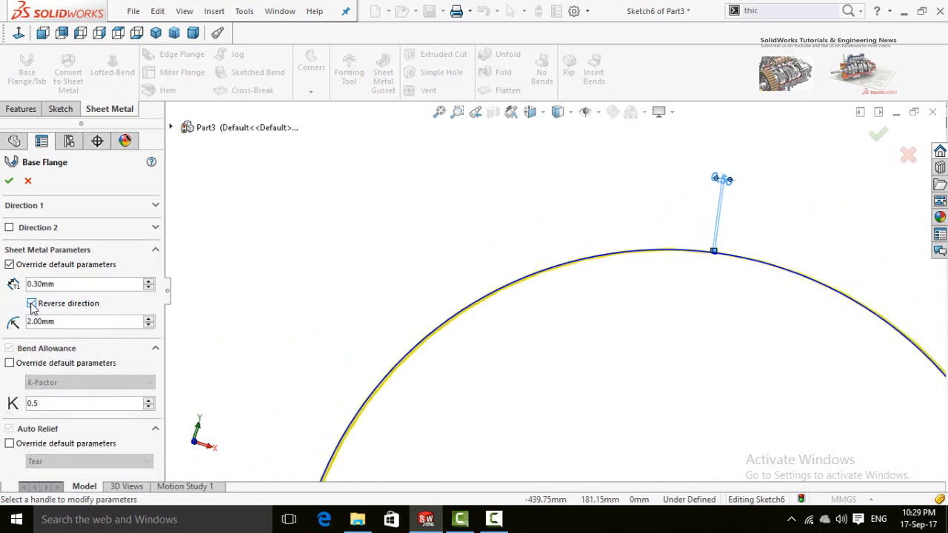
left_click(31, 303)
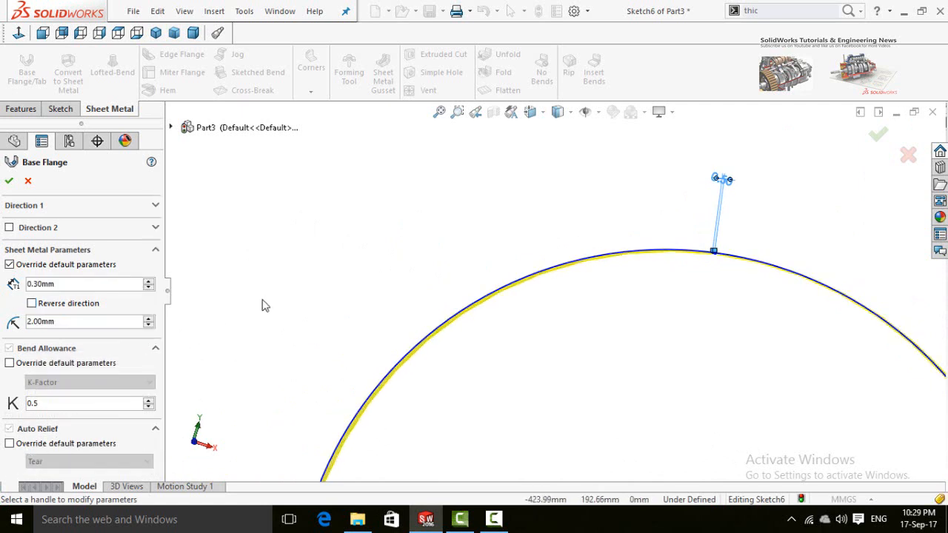
Step: Set the ring flange's Direction 1 to a blind depth of 50 mm and create the flange
left_click(74, 321)
scroll(306, 364, "up", 5)
middle_click_drag(377, 309, 329, 310)
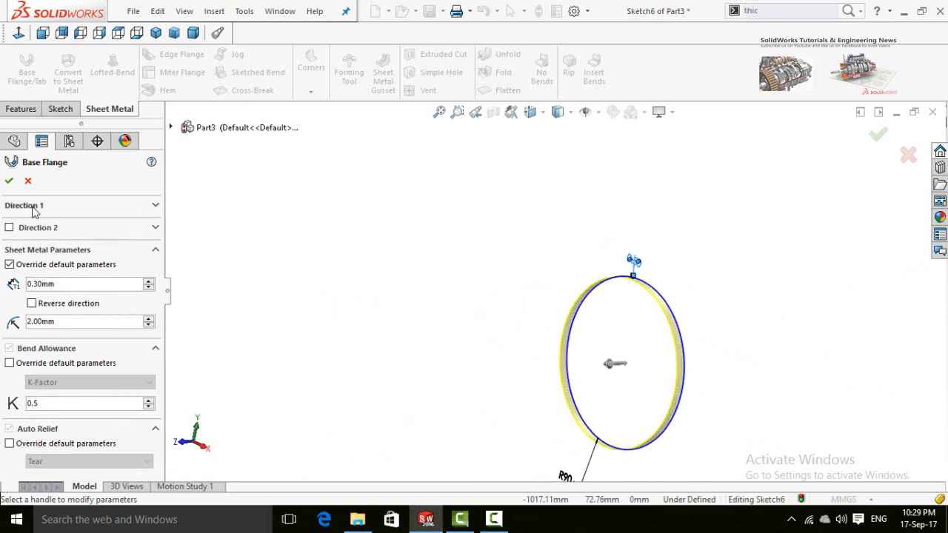
left_click(155, 207)
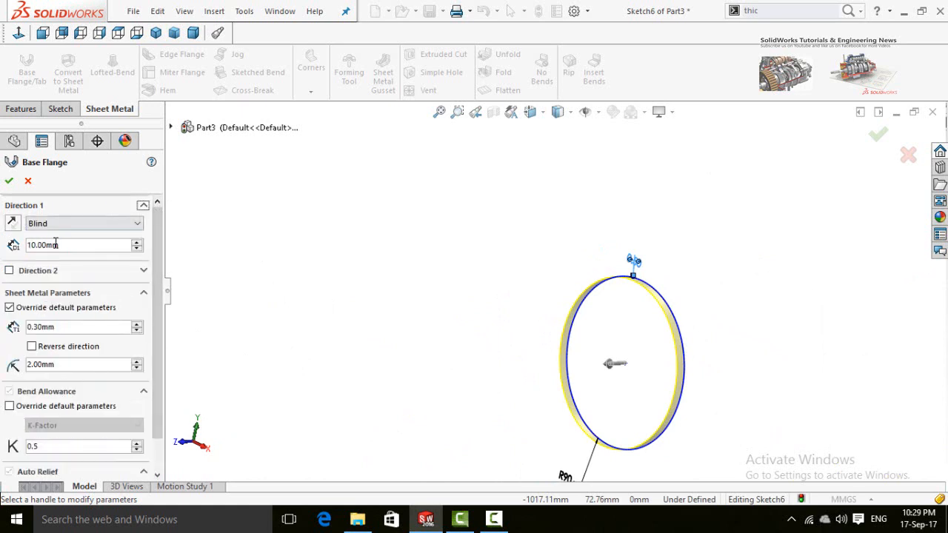
middle_click_drag(417, 356, 333, 364)
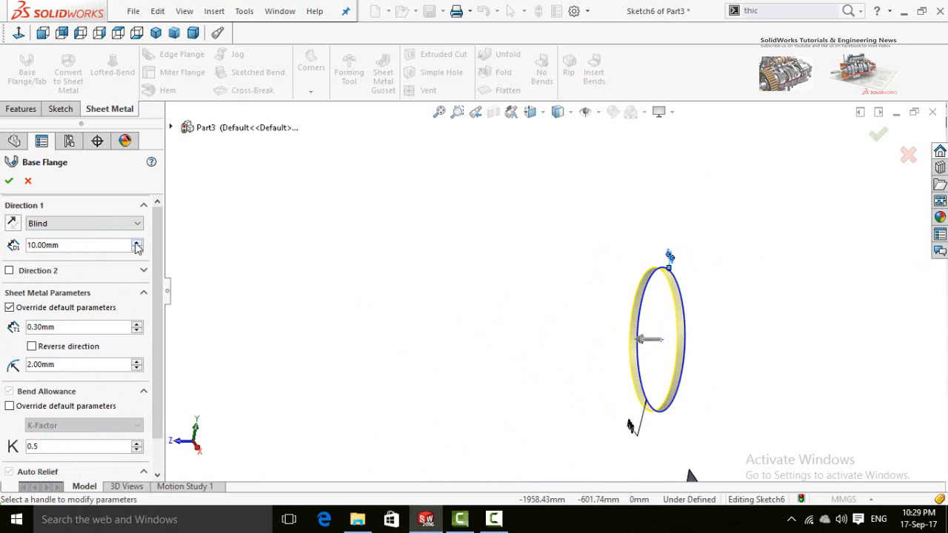
left_click(137, 243)
left_click(137, 243)
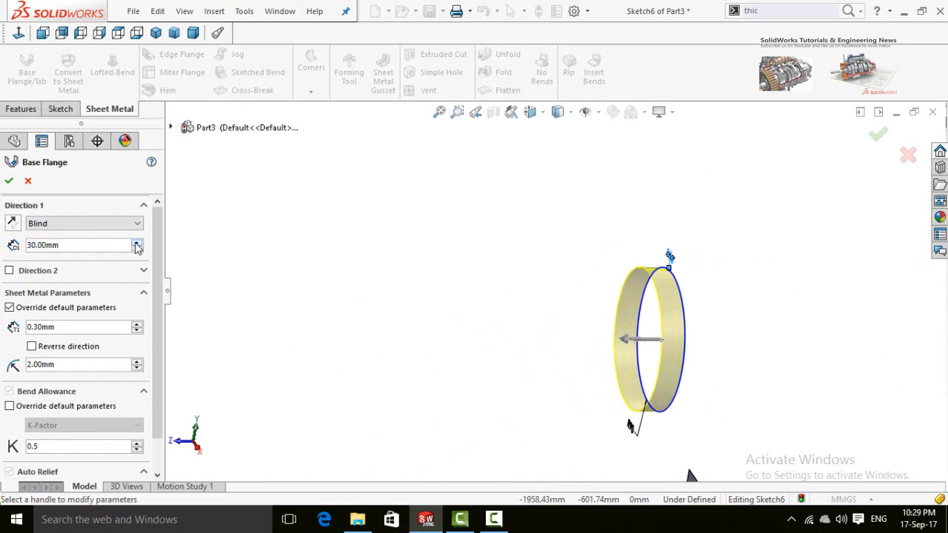
left_click(137, 243)
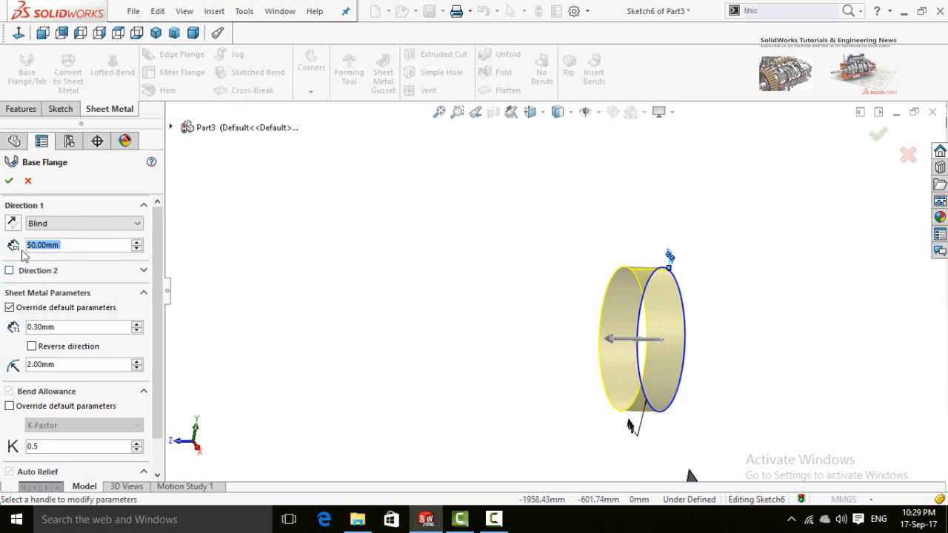
left_click(8, 182)
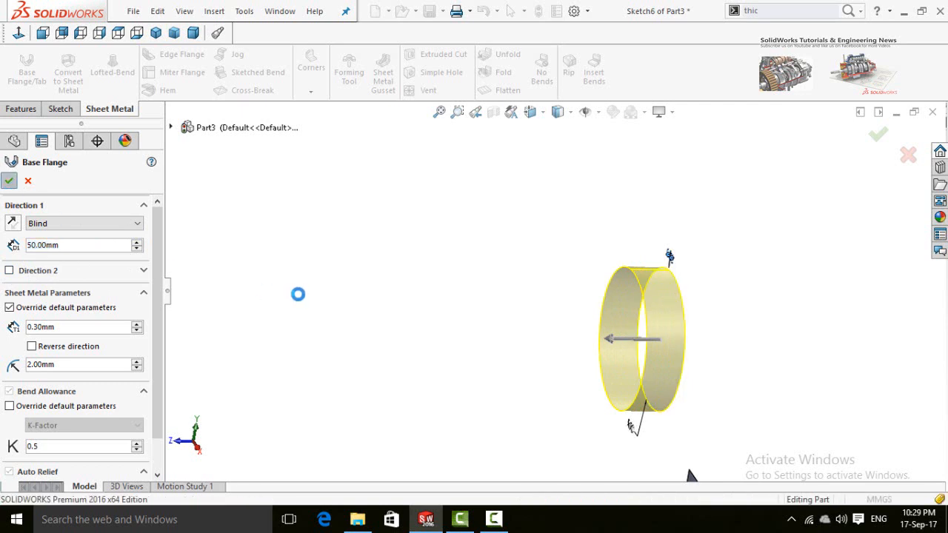
scroll(445, 370, "up", 2)
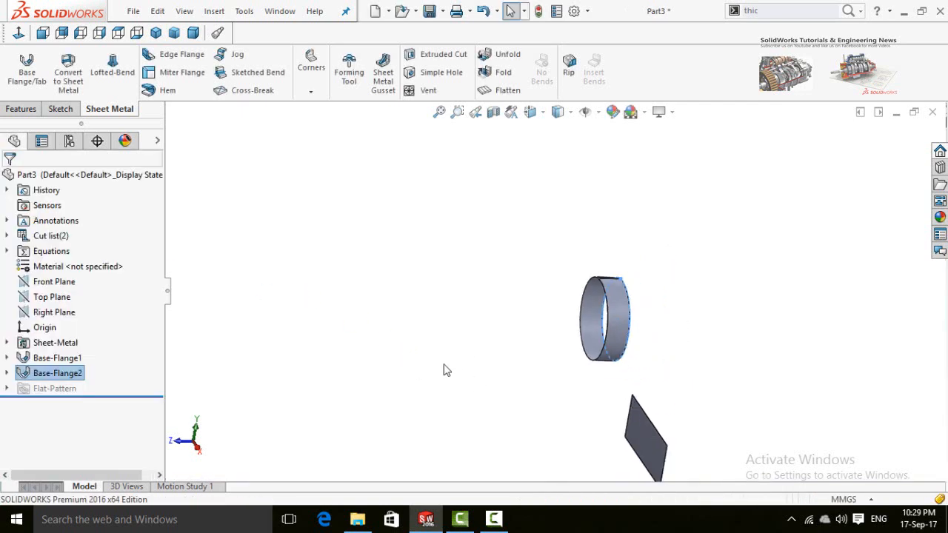
left_click(445, 370)
middle_click_drag(449, 362, 520, 397)
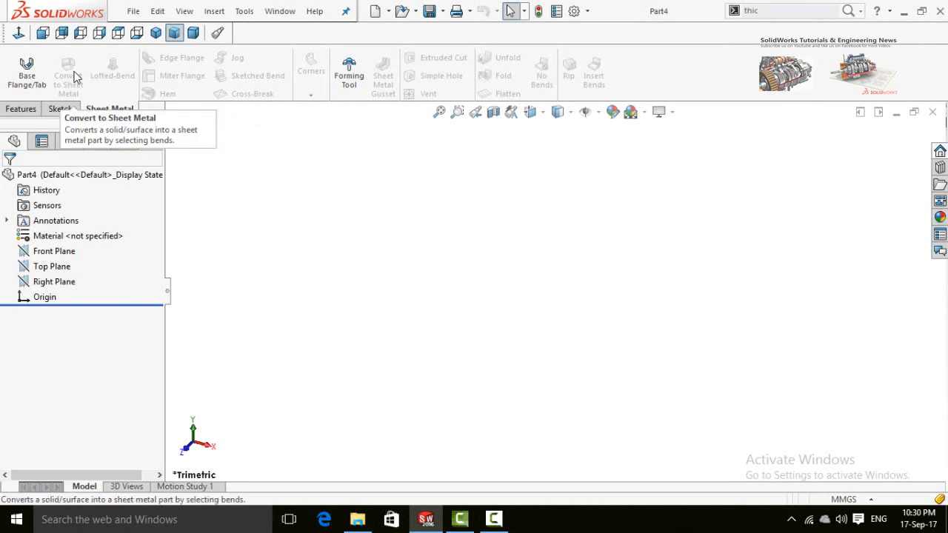
left_click(20, 111)
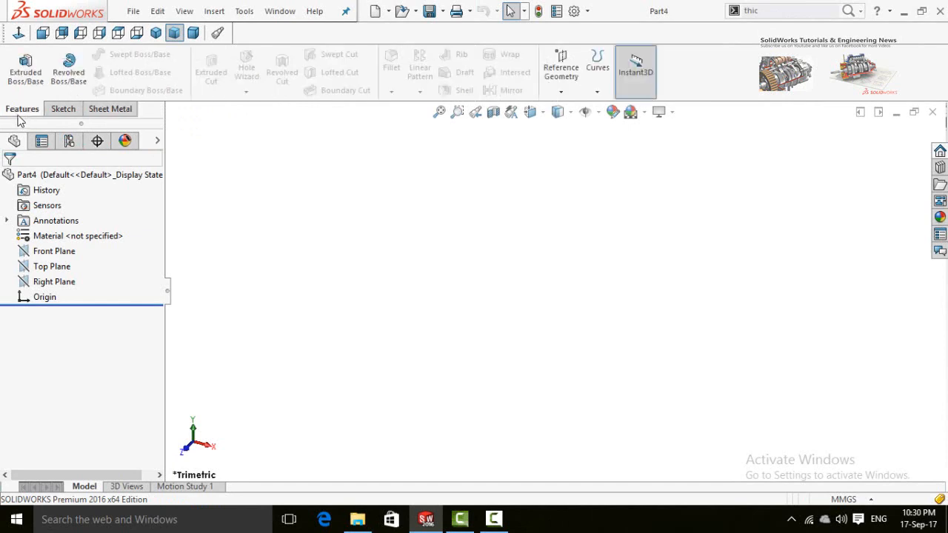
left_click(102, 111)
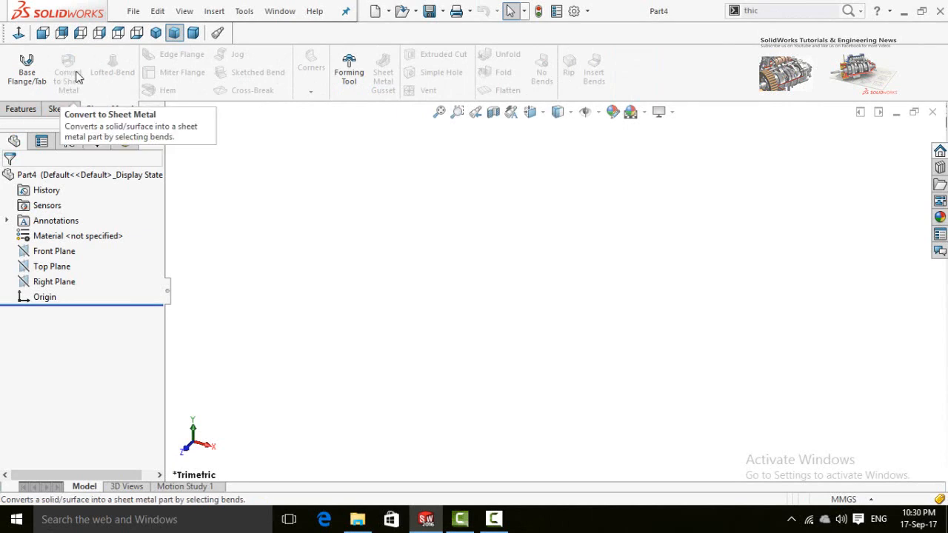
left_click(21, 109)
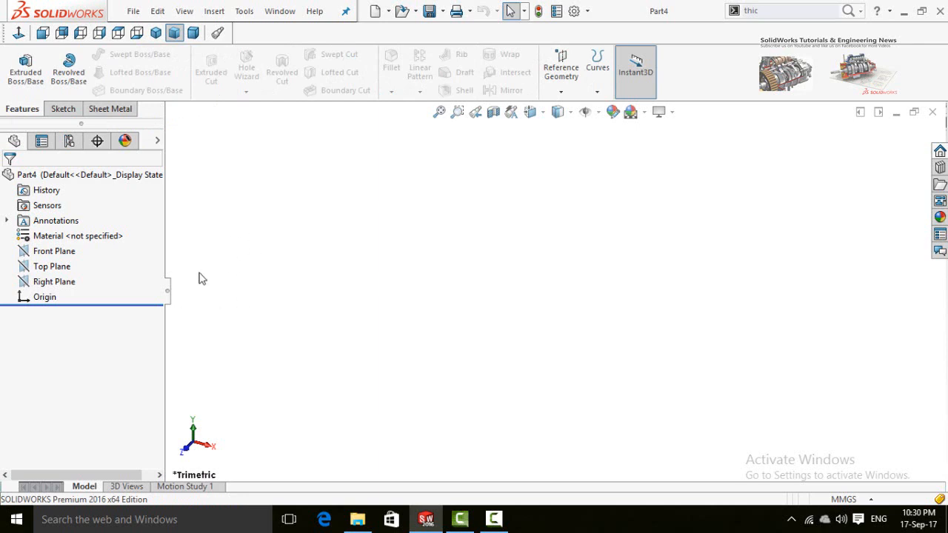
Step: Sketch on the Front Plane a closed line profile from the origin with a semicircular notch in its upper edge and a sloped right side
left_click(64, 251)
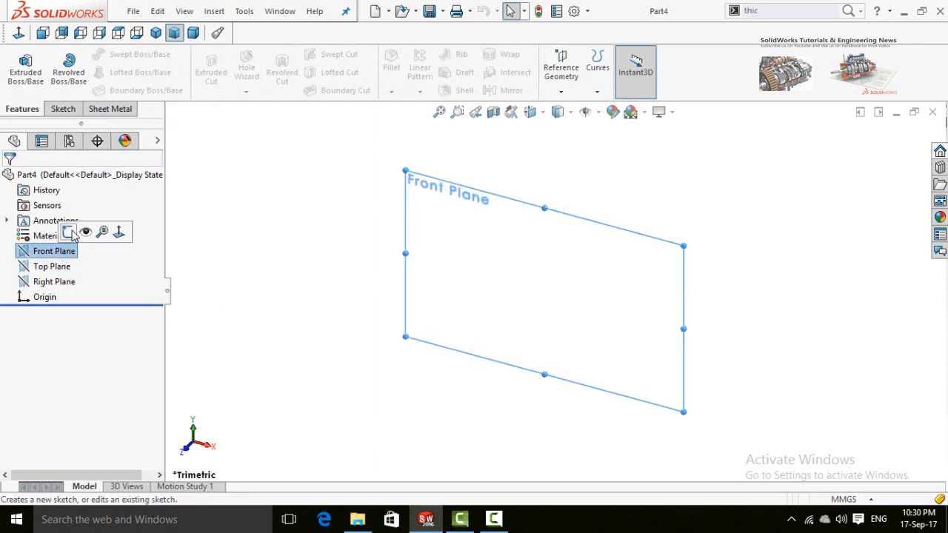
left_click(71, 234)
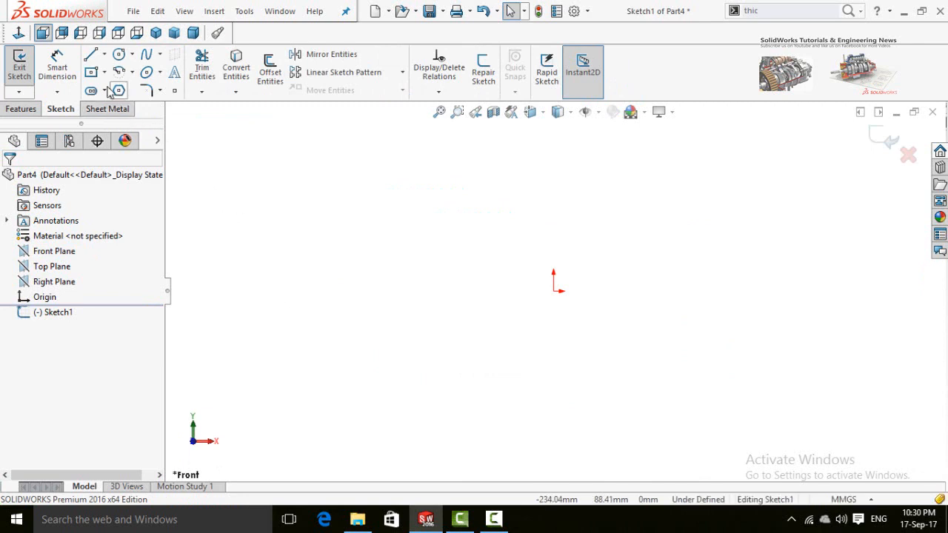
left_click_drag(554, 290, 282, 291)
left_click(282, 195)
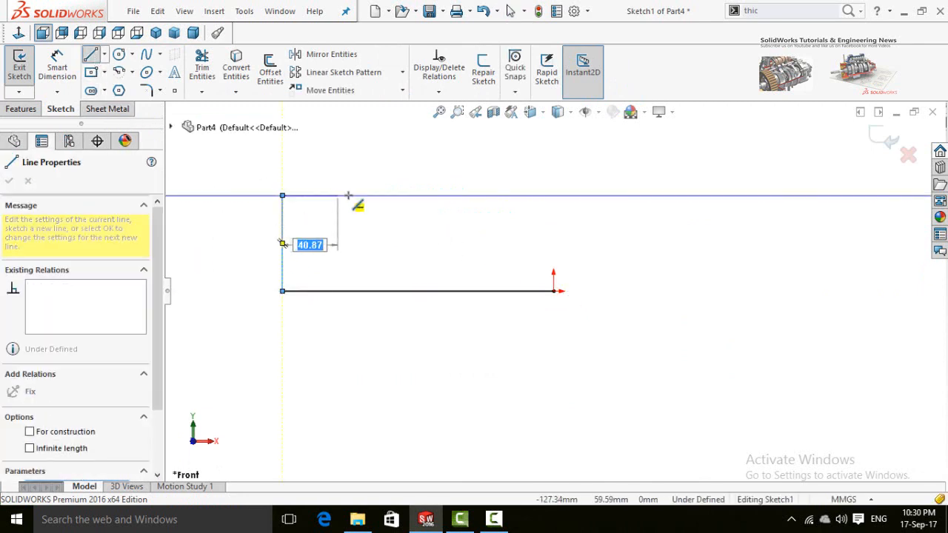
left_click(327, 196)
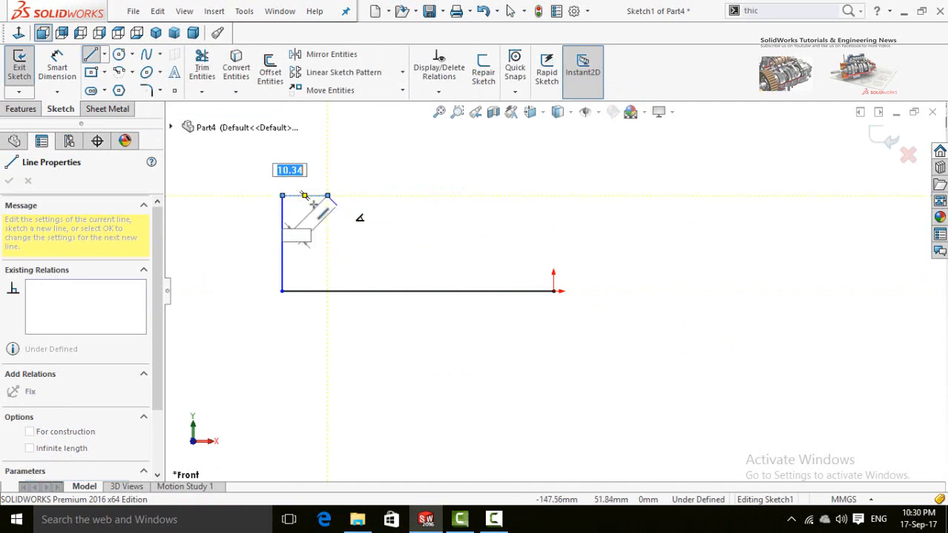
double_click(327, 196)
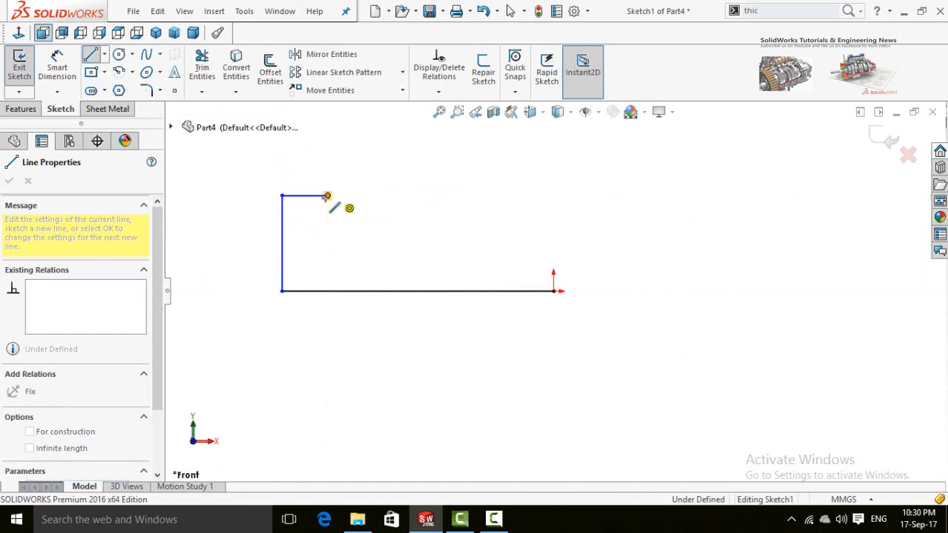
left_click(367, 196)
left_click(443, 196)
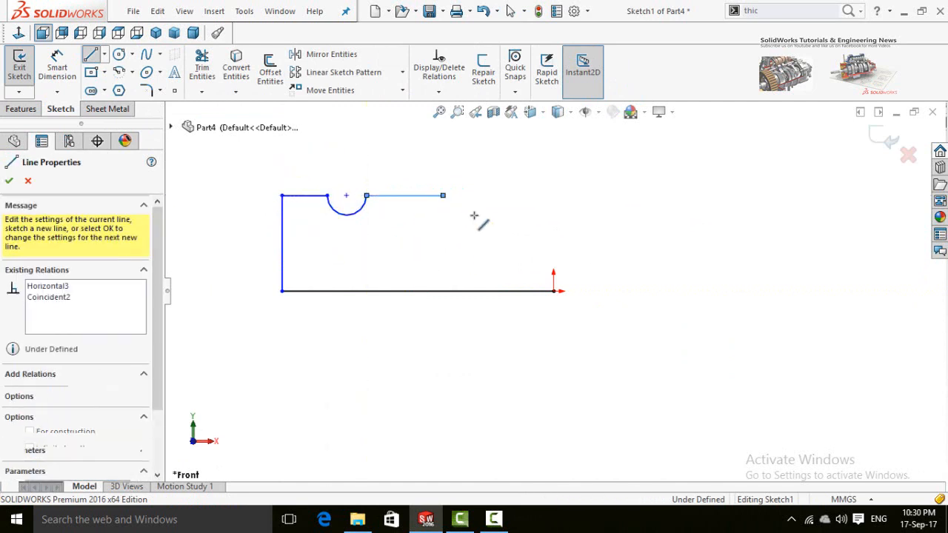
left_click(555, 291)
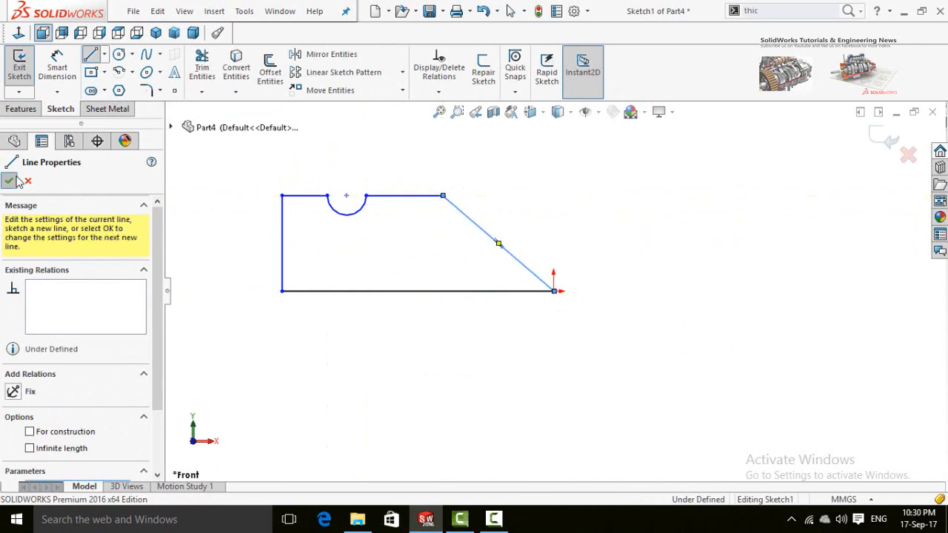
Step: Extrude the notched profile as a solid boss to a blind depth of 80 mm
left_click(22, 109)
left_click(25, 68)
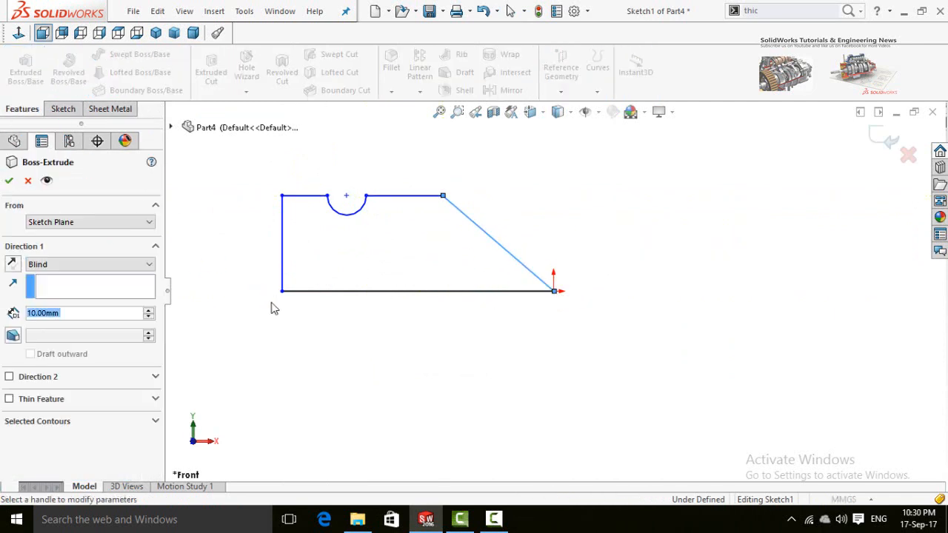
left_click(149, 310)
left_click(149, 311)
left_click(149, 310)
left_click(149, 311)
left_click(149, 312)
left_click(149, 311)
left_click(149, 312)
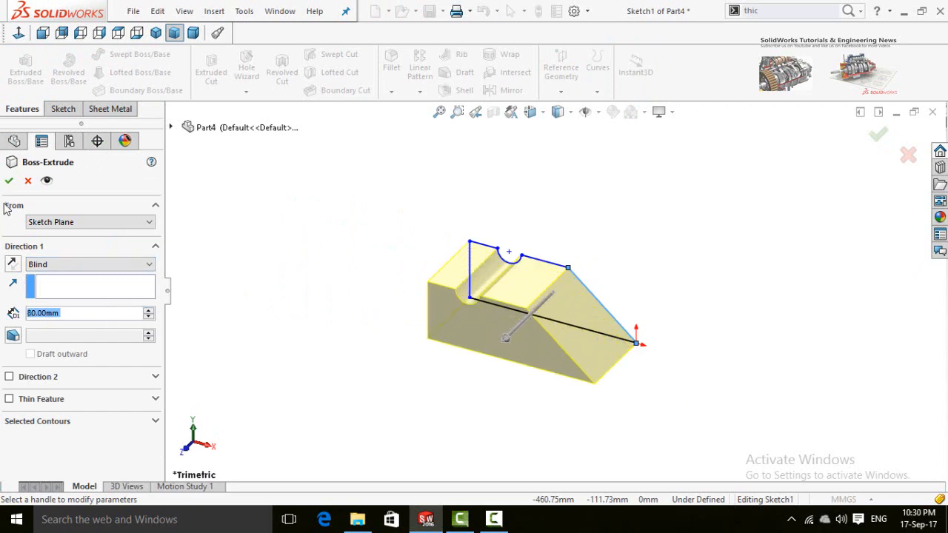
left_click(9, 180)
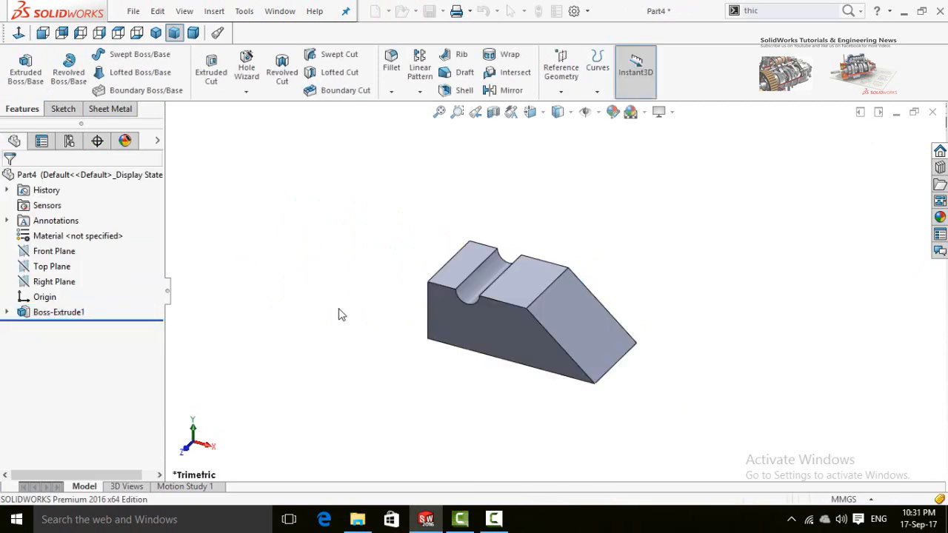
Step: Begin converting the solid to sheet metal with its bottom face as the fixed face
middle_click_drag(368, 345, 520, 288)
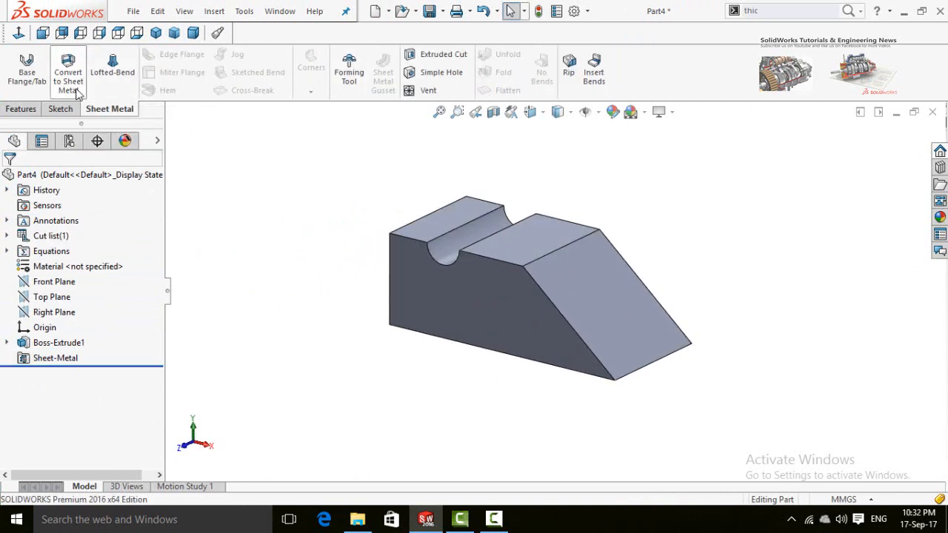
left_click(68, 77)
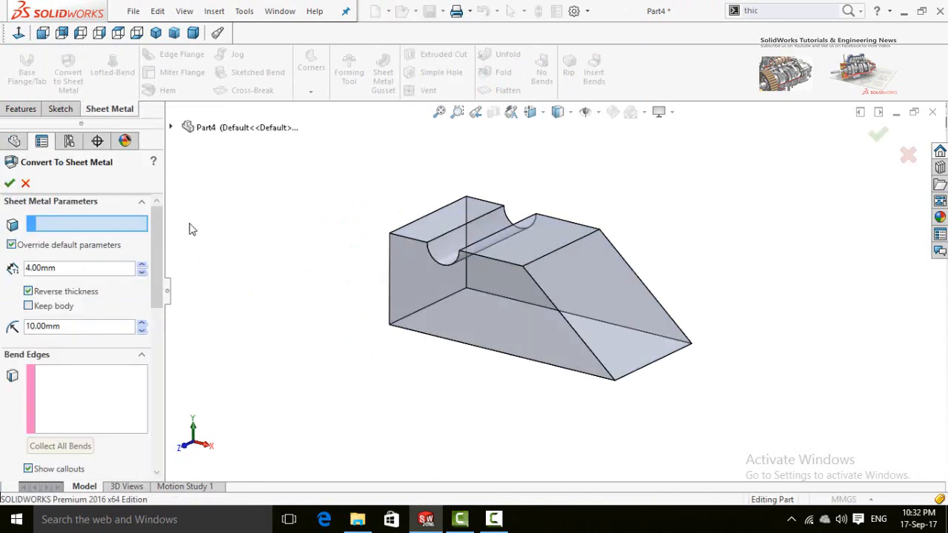
middle_click_drag(367, 375, 375, 309)
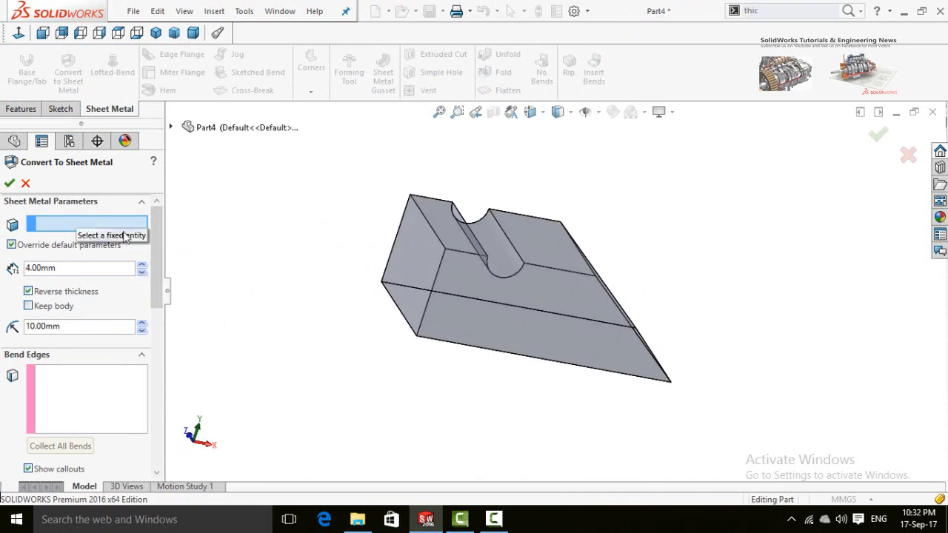
left_click(456, 328)
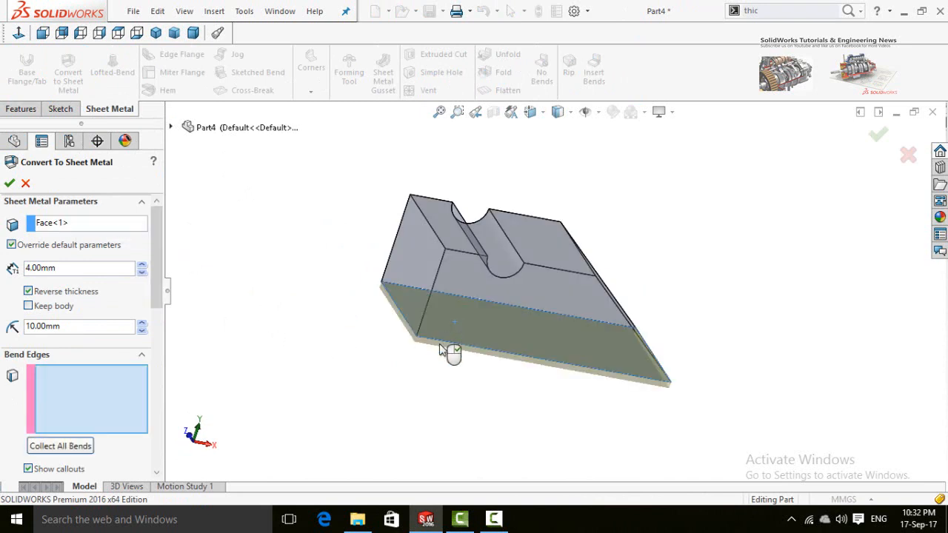
Step: Set the sheet thickness of the conversion to 0.30 mm
mouse_move(455, 328)
middle_mouse_down()
mouse_move(354, 250)
mouse_move(339, 330)
mouse_move(335, 279)
mouse_move(282, 305)
middle_mouse_up()
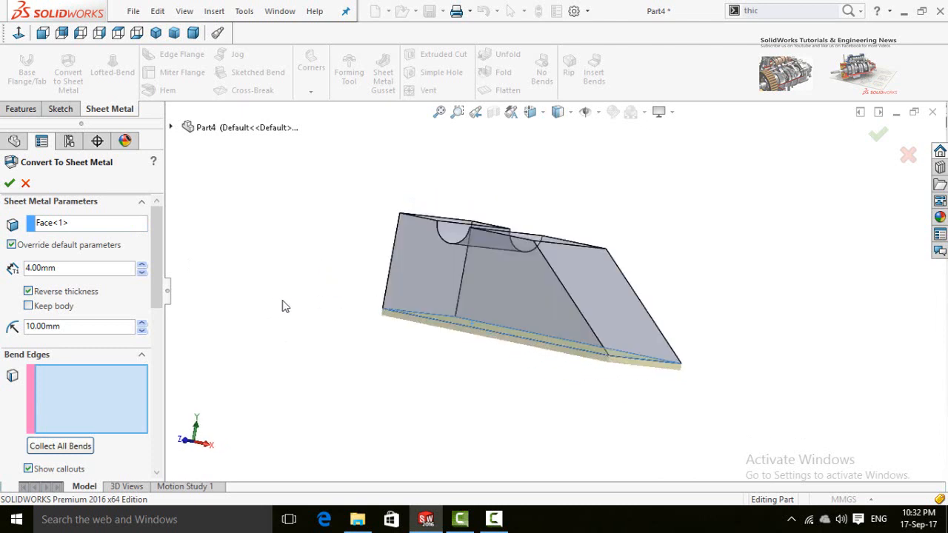
left_click(89, 268)
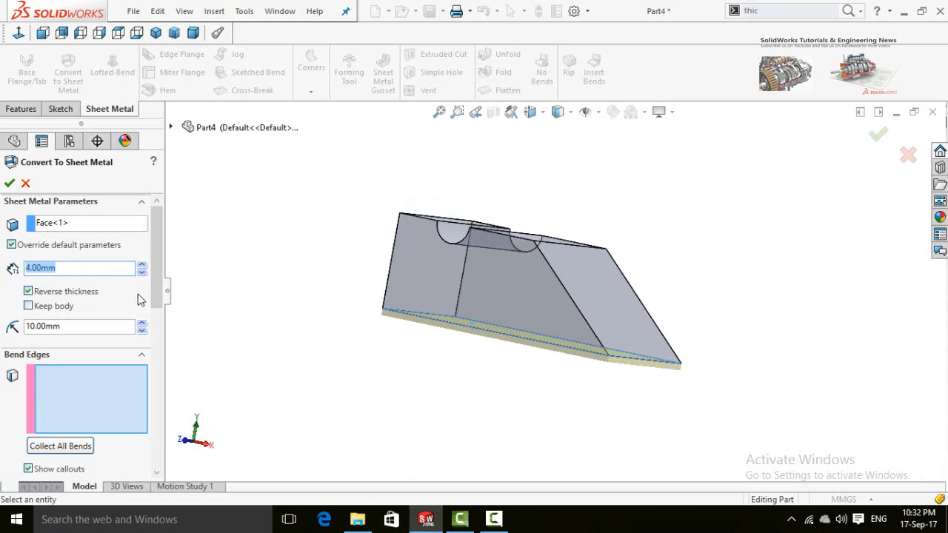
type("0.3")
key("Return")
middle_click_drag(292, 266, 184, 353)
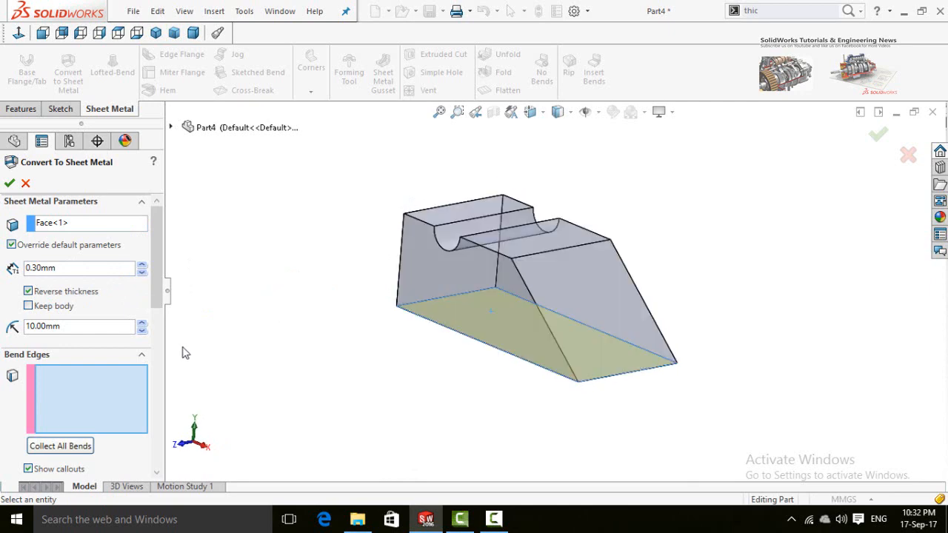
Step: Select all four edges of the bottom face as the bend edges
scroll(126, 334, "down", 2)
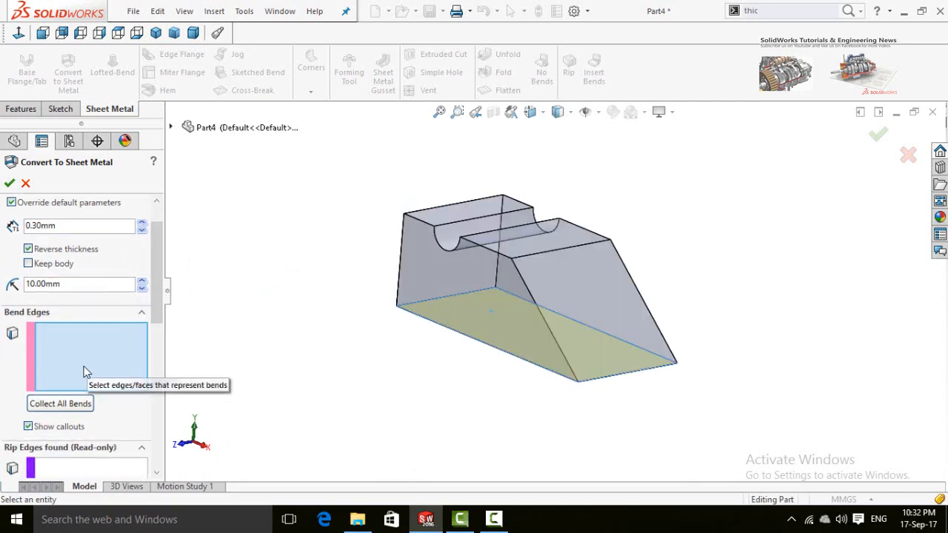
middle_click_drag(289, 363, 341, 391)
left_click(478, 347)
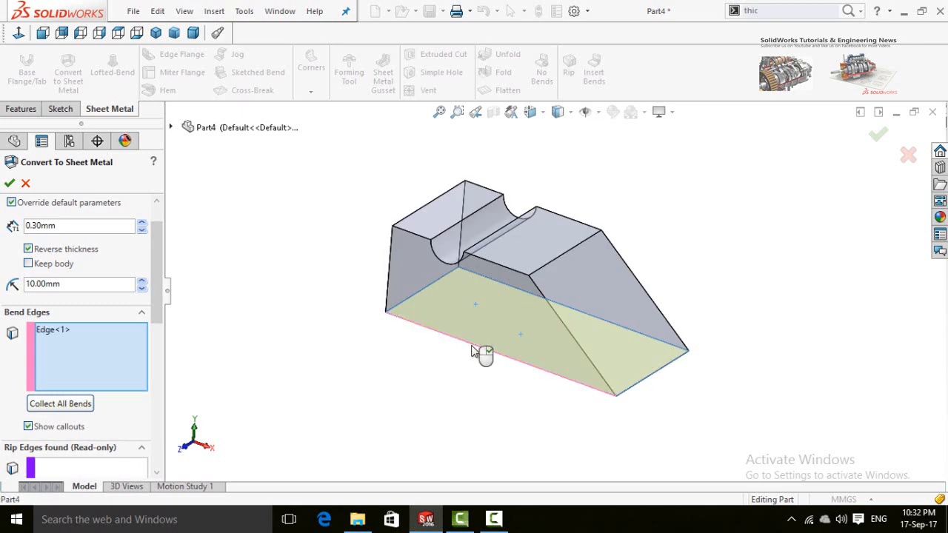
left_click(427, 290)
left_click(539, 298)
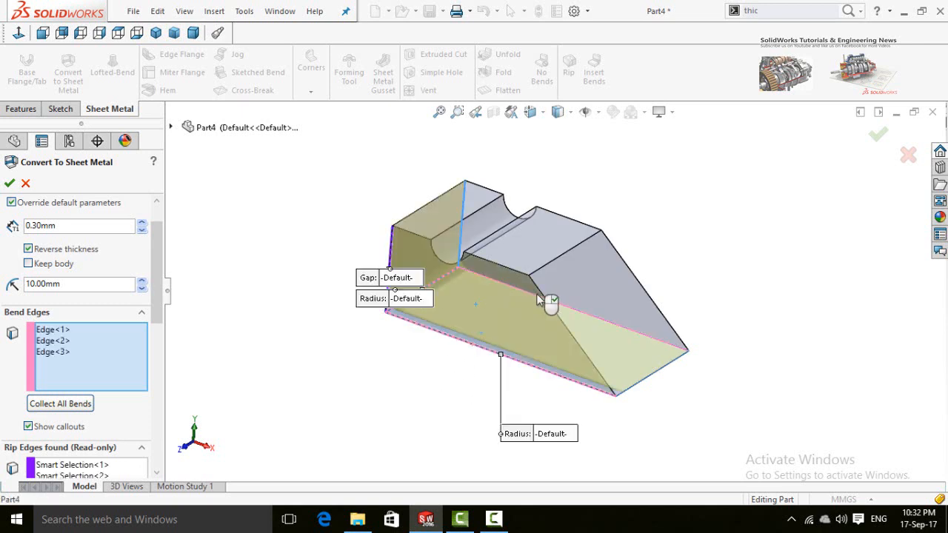
left_click(648, 380)
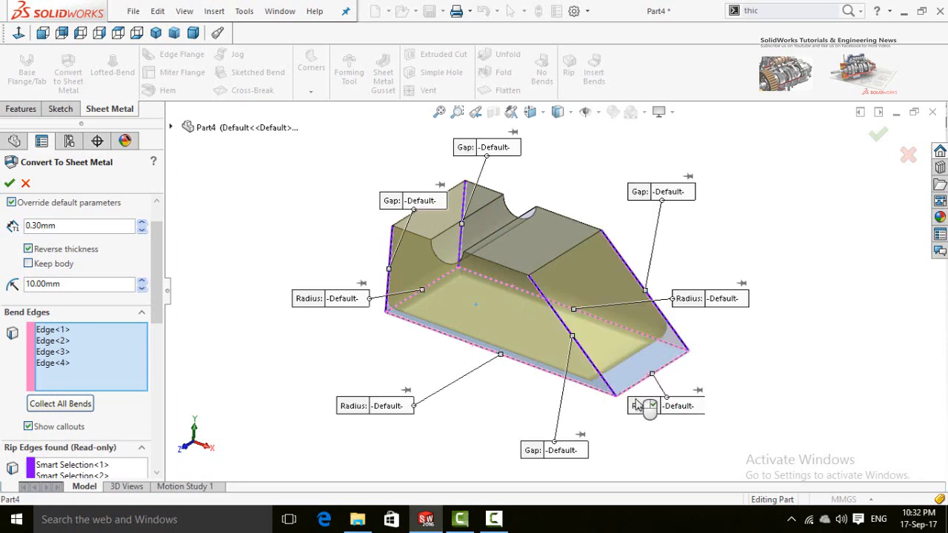
Step: Create the converted sheet metal body without any rip sketch and close the What's Wrong report
middle_click_drag(465, 395, 511, 369)
scroll(533, 255, "down", 2)
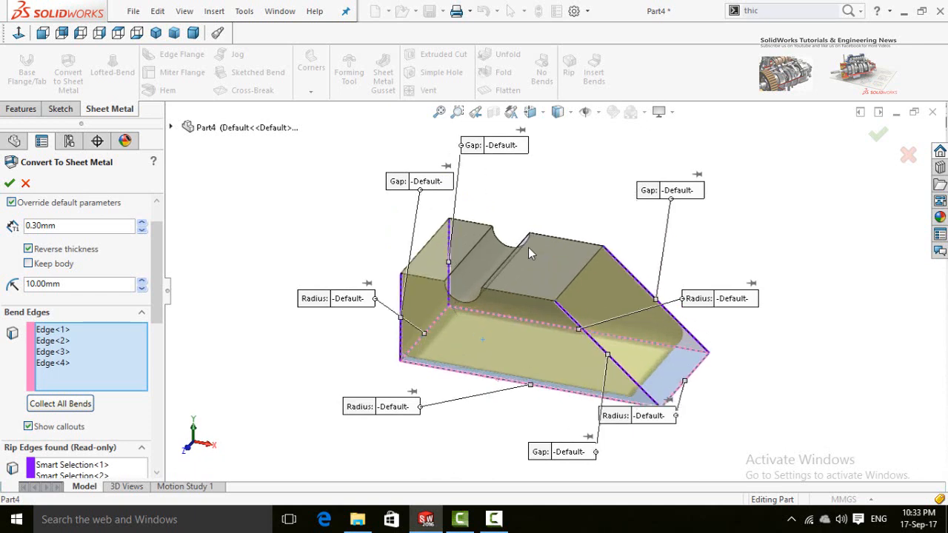
scroll(111, 363, "down", 5)
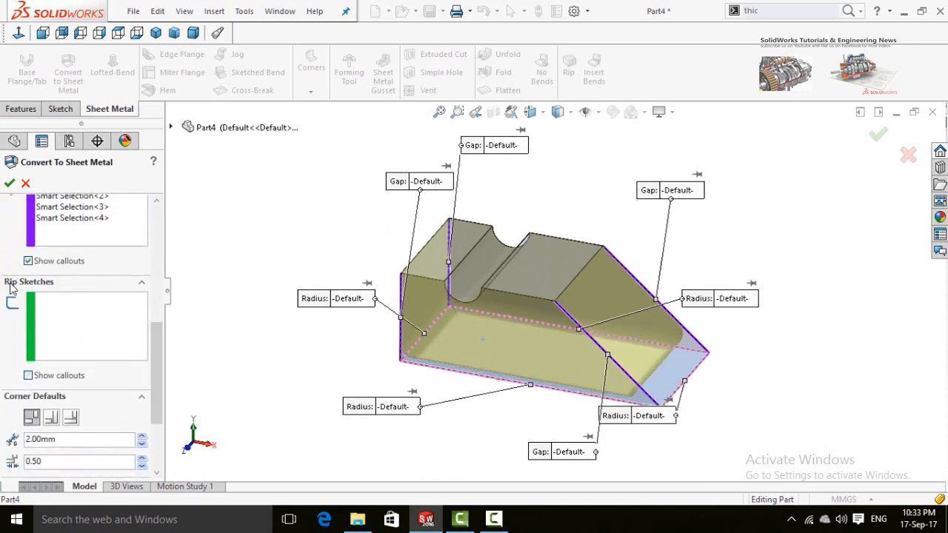
left_click(65, 328)
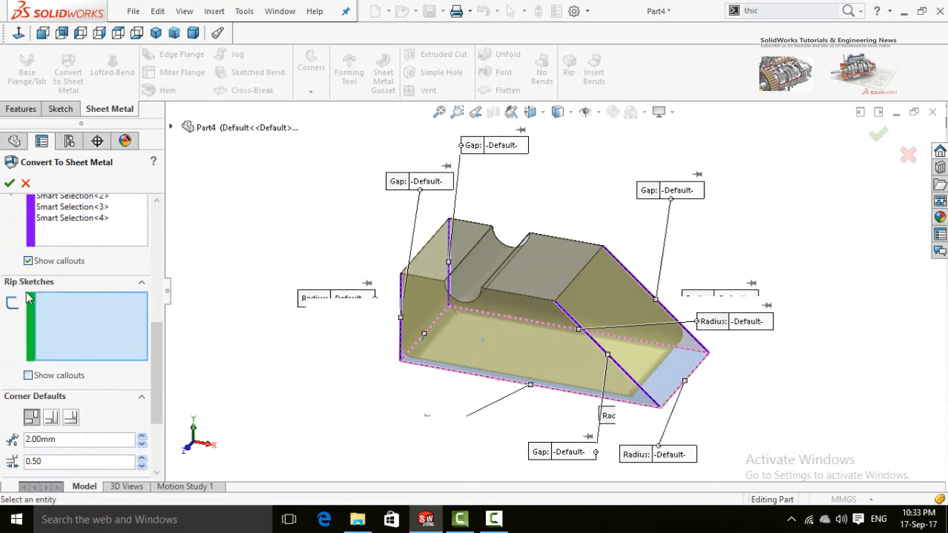
middle_click_drag(307, 326, 323, 341)
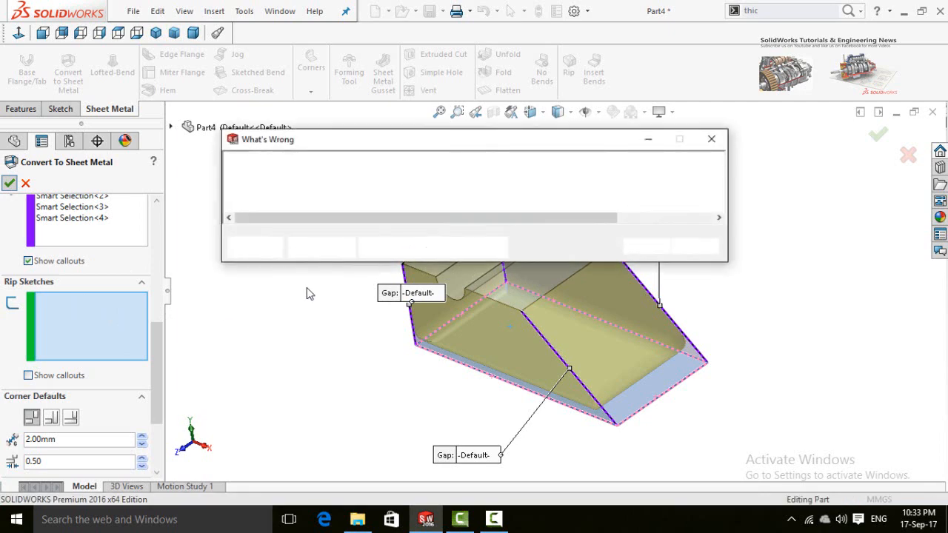
left_click(650, 245)
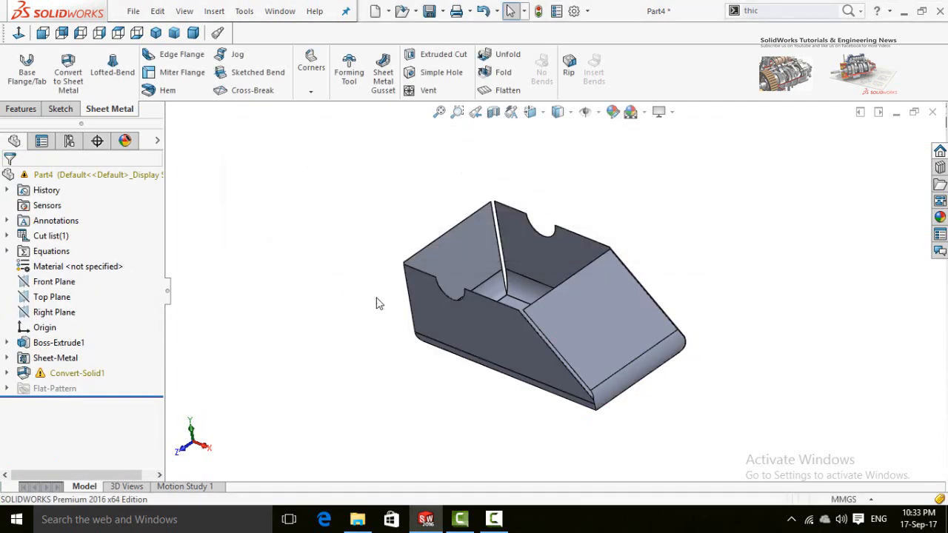
Step: Undo the conversion of the solid to sheet metal
middle_click_drag(366, 300, 335, 317)
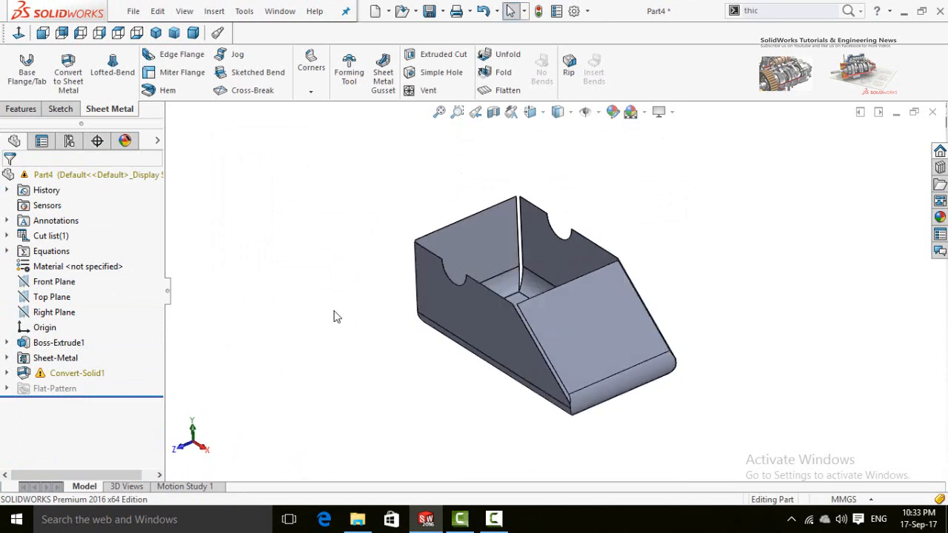
key("ctrl+z")
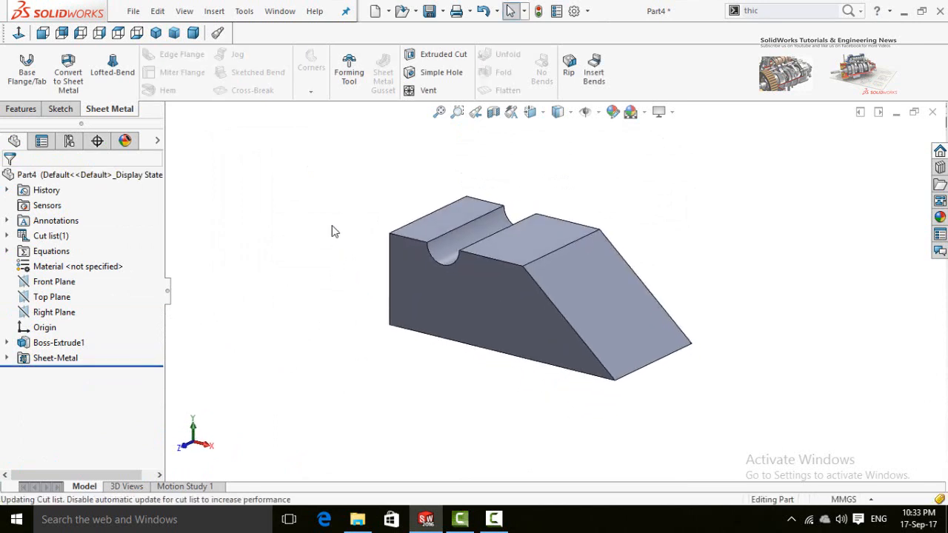
Step: Sketch a line about 56 mm long across the top face from the notch edge to the sloped face's upper edge and exit the sketch
middle_click_drag(334, 282, 503, 267)
left_click(583, 254)
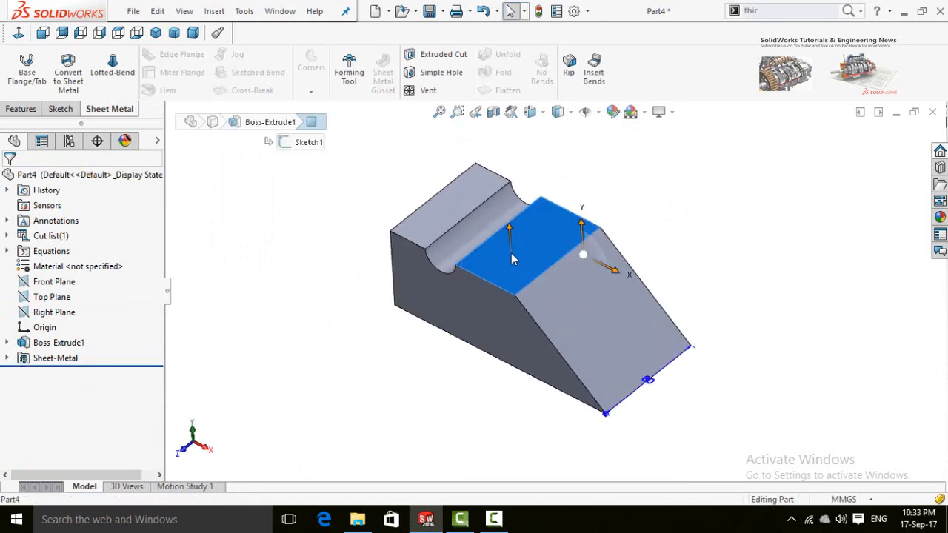
left_click(567, 213)
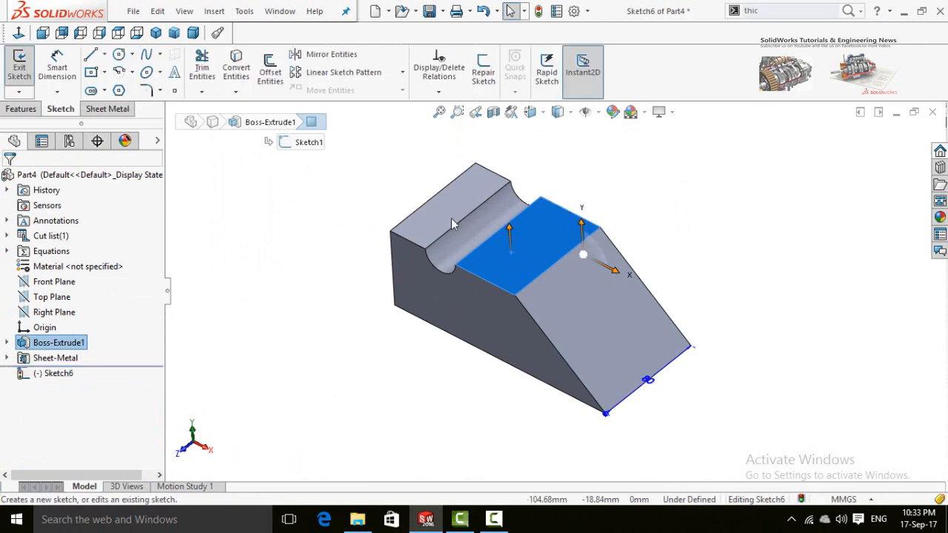
left_click(92, 58)
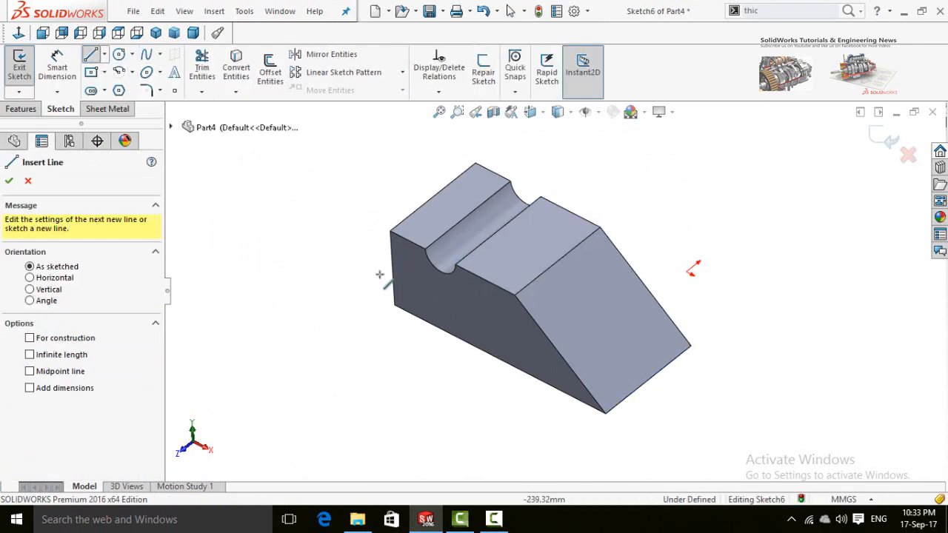
left_click(498, 231)
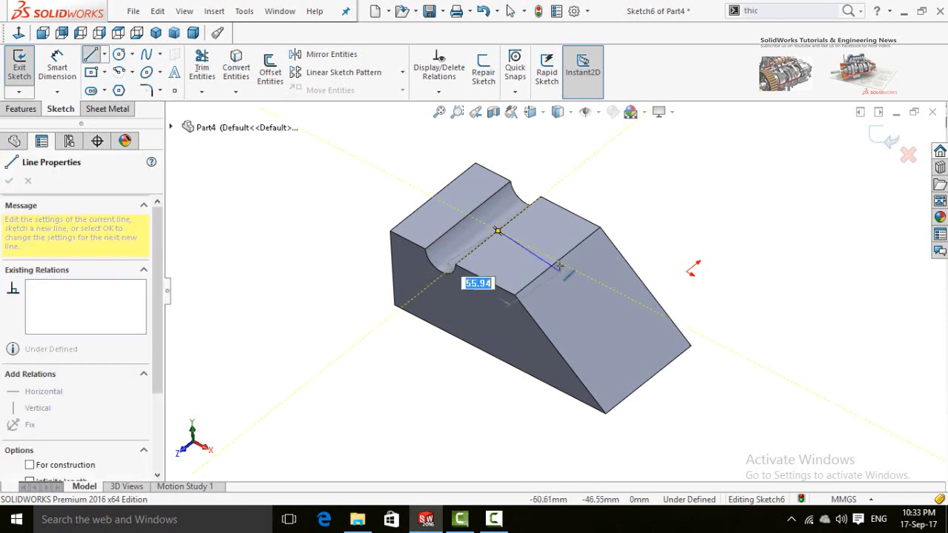
left_click(557, 261)
key("Escape")
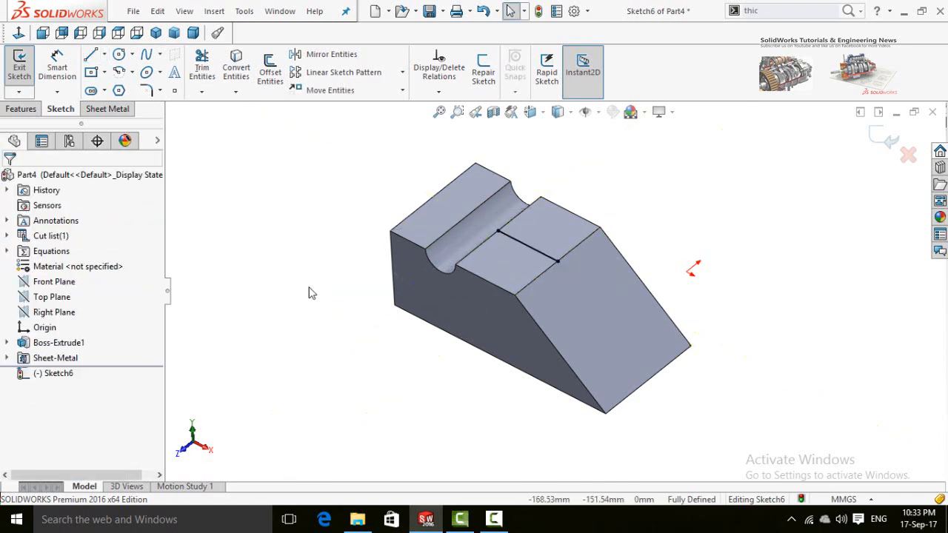
left_click(887, 139)
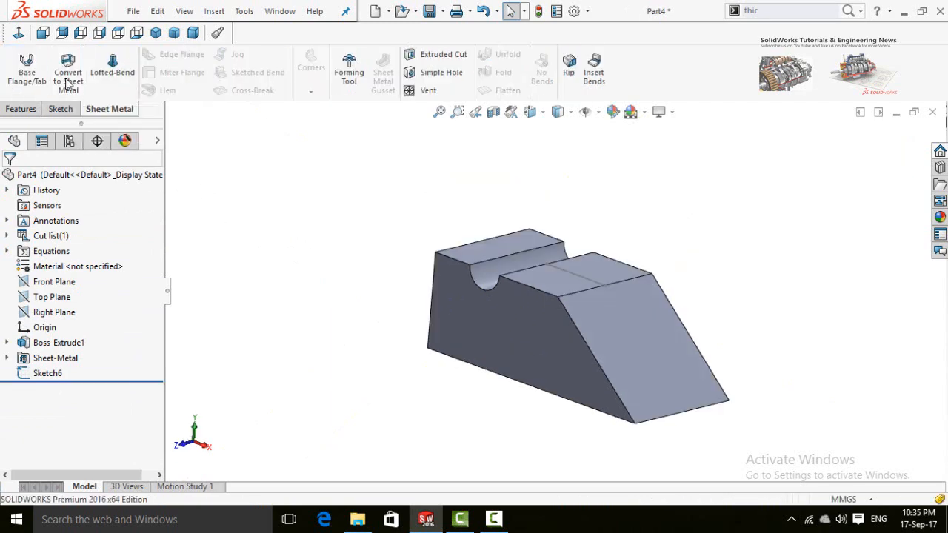
Step: Start Convert to Sheet Metal and select the bottom face of the solid as the fixed face
left_click(74, 89)
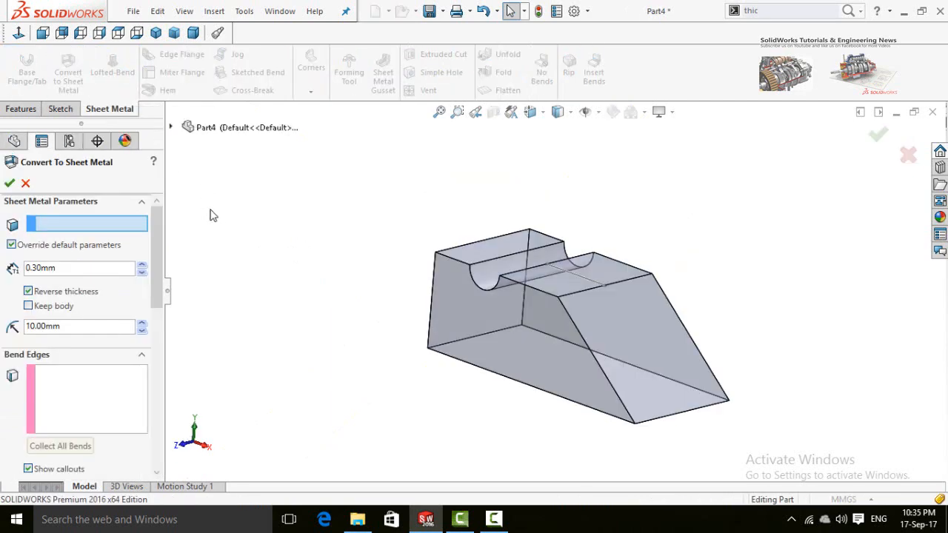
middle_click_drag(377, 412, 393, 271)
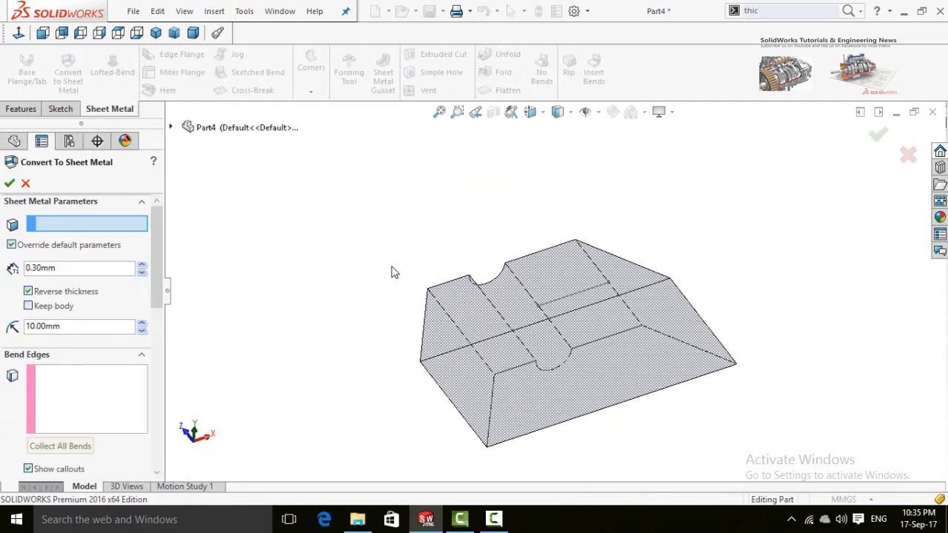
left_click(534, 388)
middle_click_drag(363, 407, 342, 476)
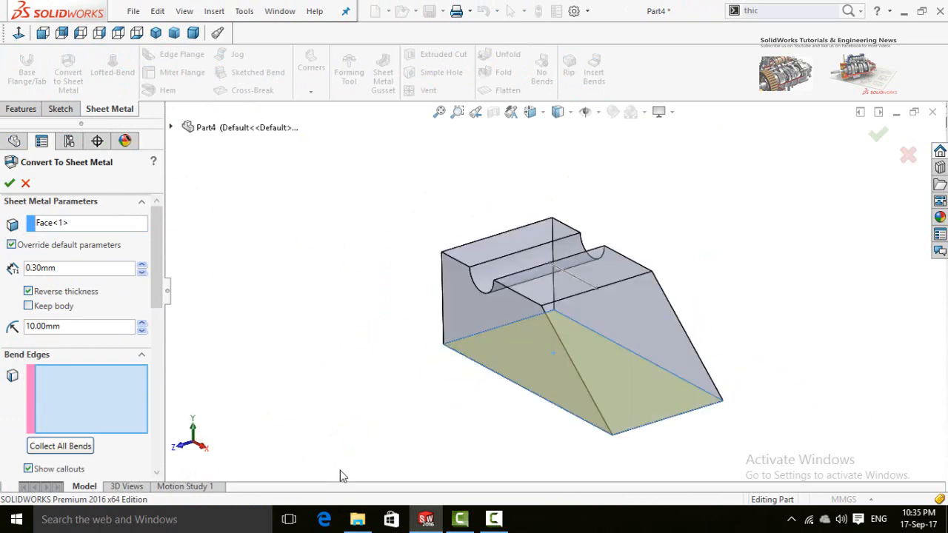
Step: Select the four edges of the bottom face and the near side edge of the top face as bend edges
middle_click_drag(525, 436, 538, 400)
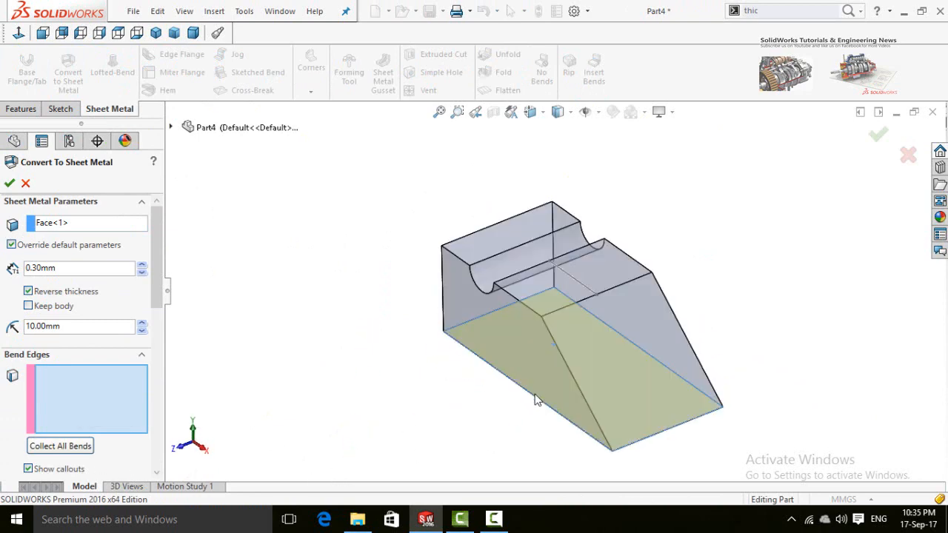
left_click(535, 400)
left_click(467, 321)
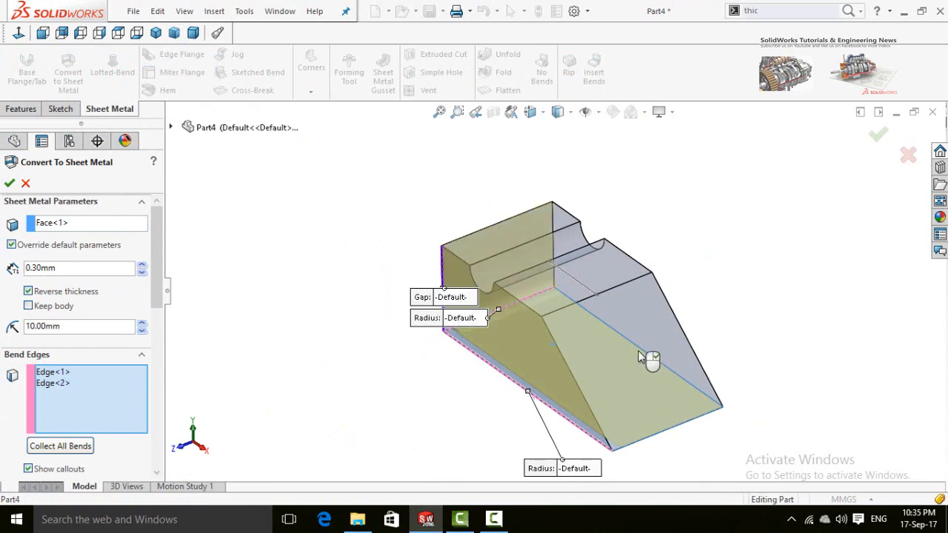
left_click(690, 424)
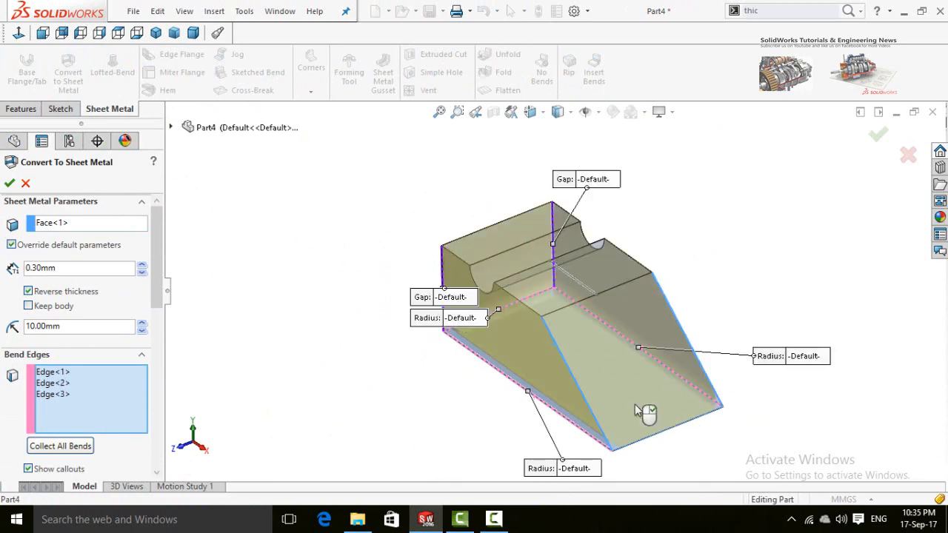
left_click(535, 315)
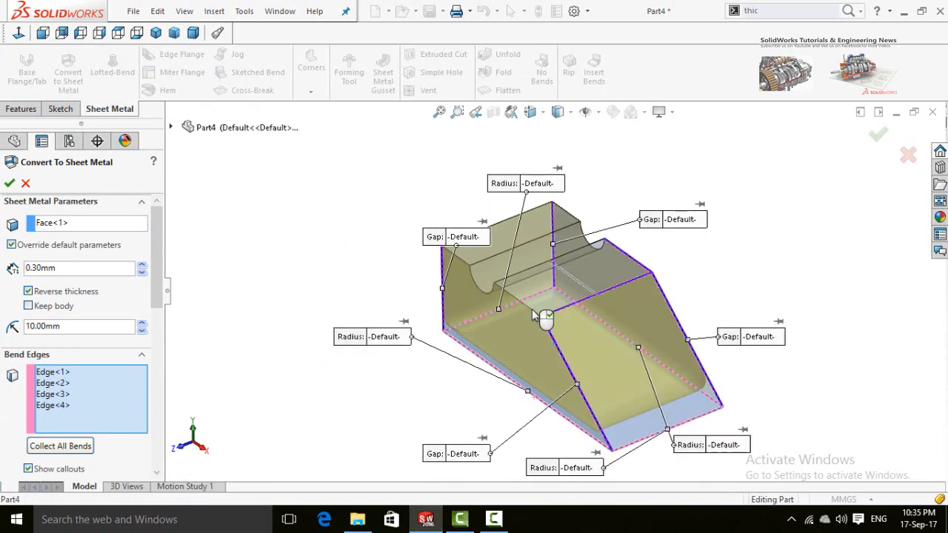
left_click(533, 312)
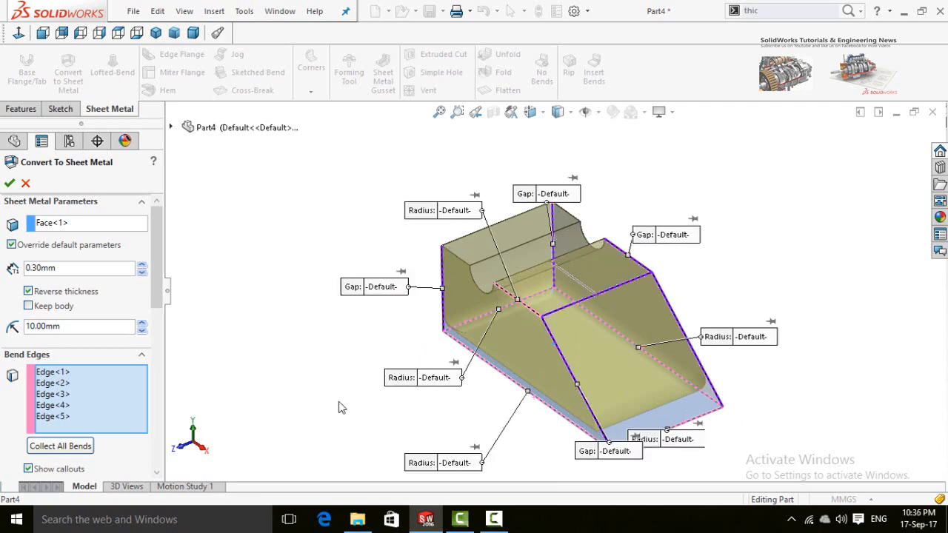
Step: Assign the sketched line on the top face as the rip sketch of the conversion
scroll(163, 311, "down", 5)
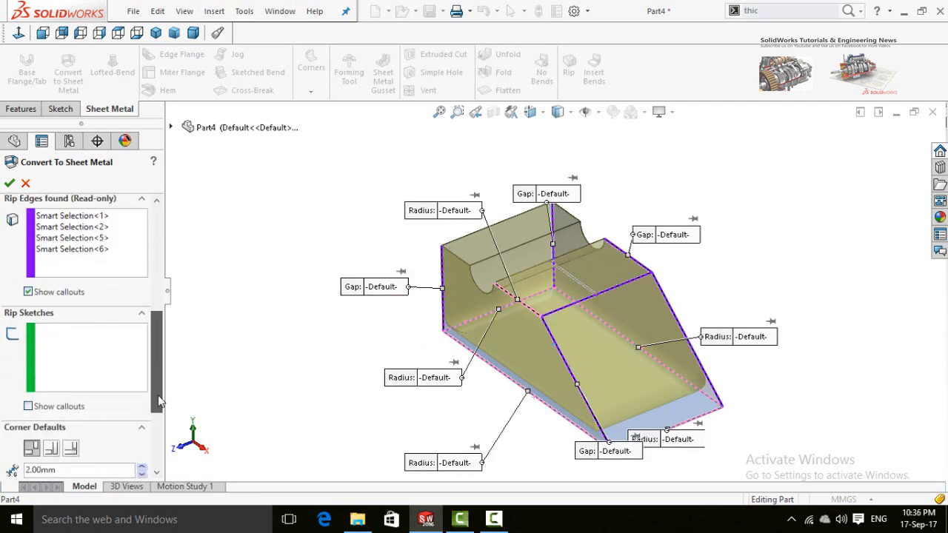
left_click(86, 345)
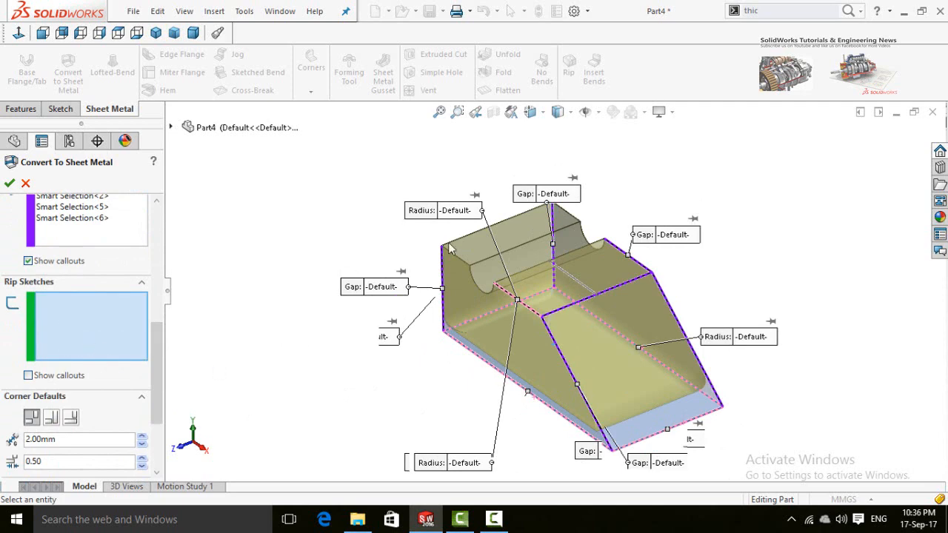
scroll(575, 262, "down", 5)
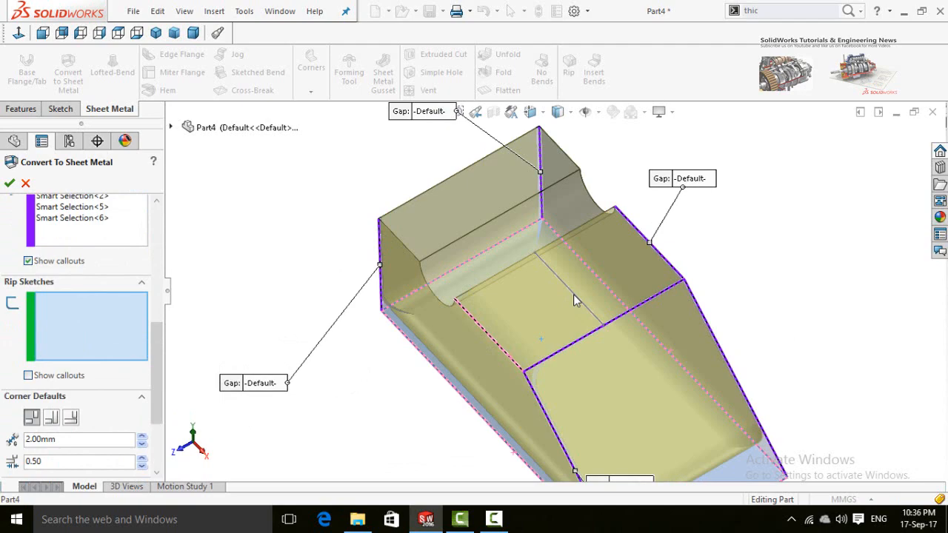
left_click(574, 296)
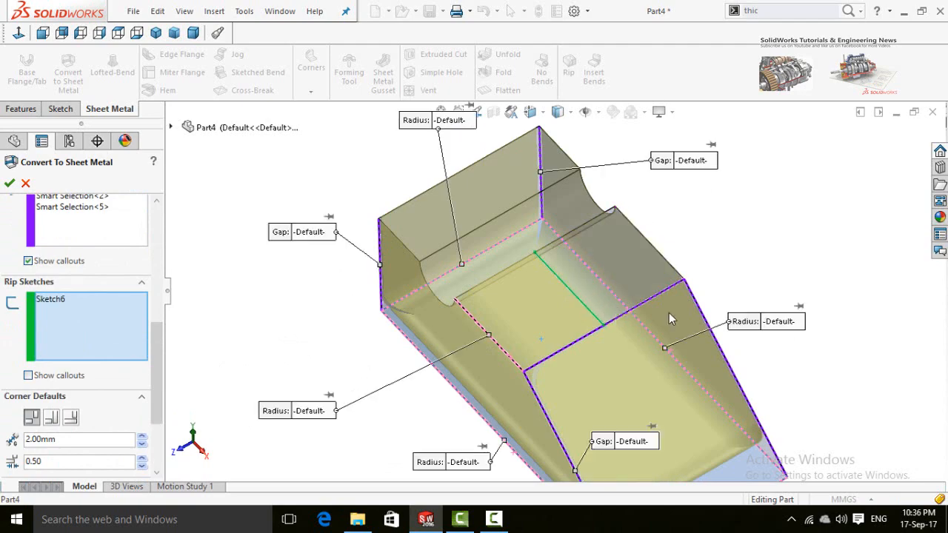
mouse_move(669, 313)
middle_mouse_down()
mouse_move(642, 260)
mouse_move(692, 338)
mouse_move(703, 306)
mouse_move(705, 332)
middle_mouse_up()
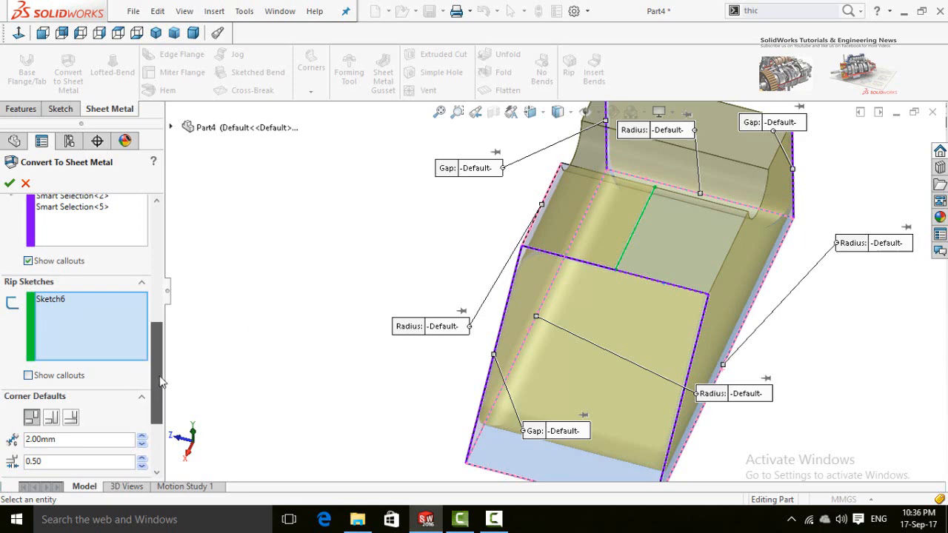
Step: Add the opposite side edge of the top face as a bend edge and create the ripped sheet metal body
left_click_drag(160, 376, 163, 296)
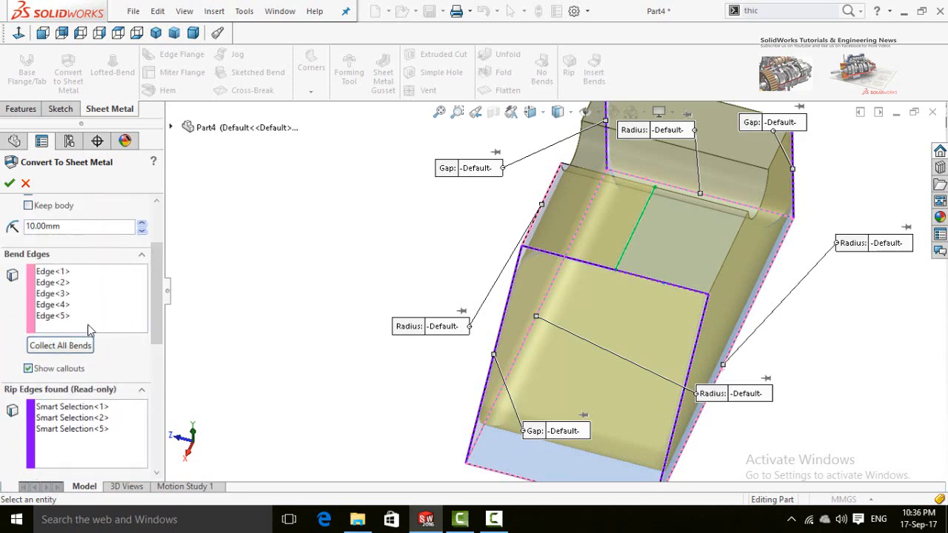
left_click(47, 324)
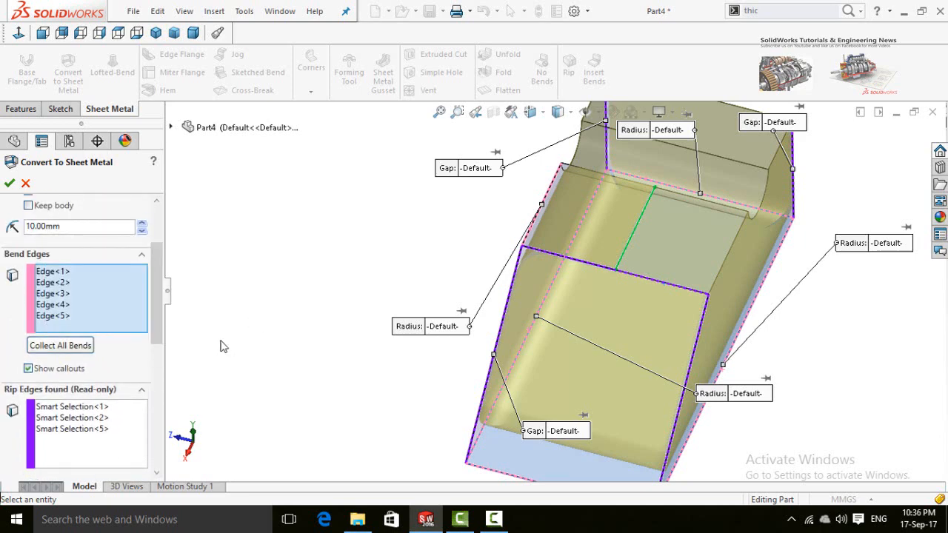
left_click(720, 277)
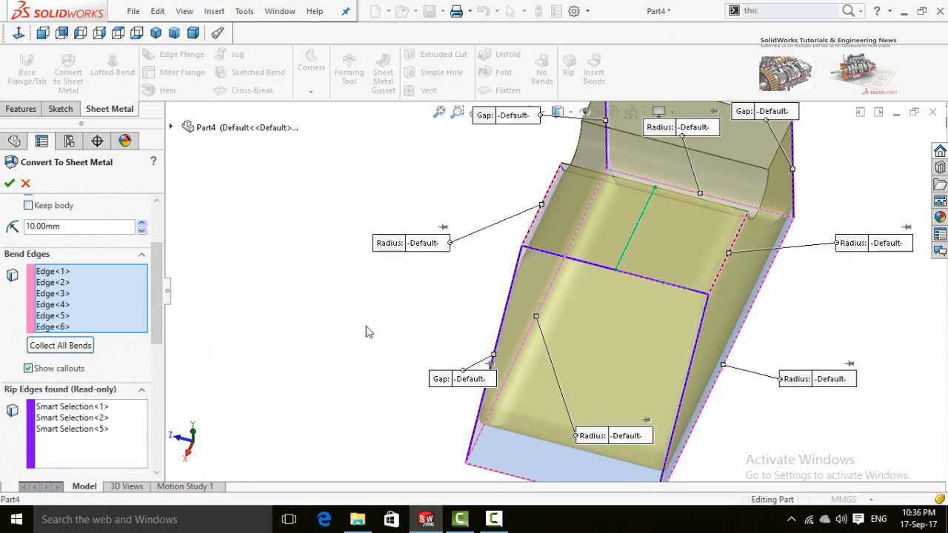
middle_click_drag(365, 332, 450, 300)
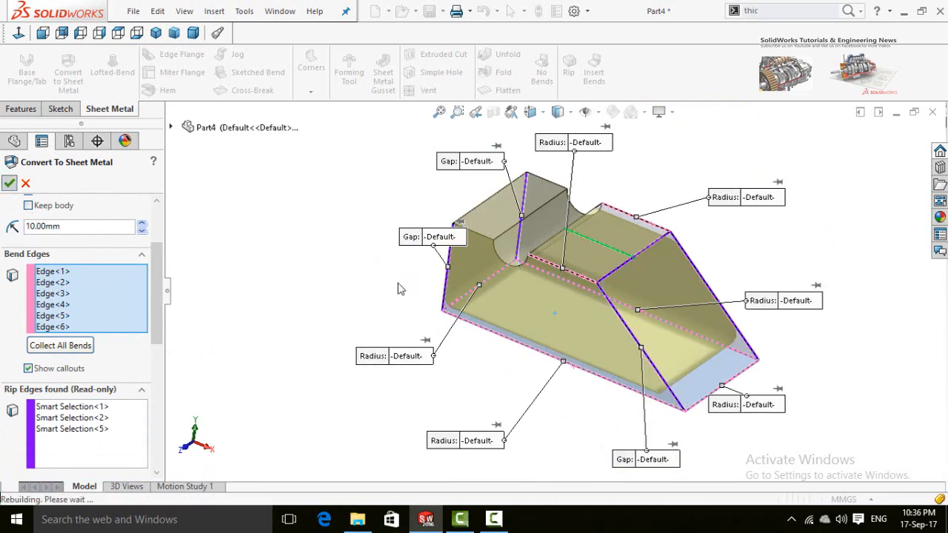
left_click(642, 246)
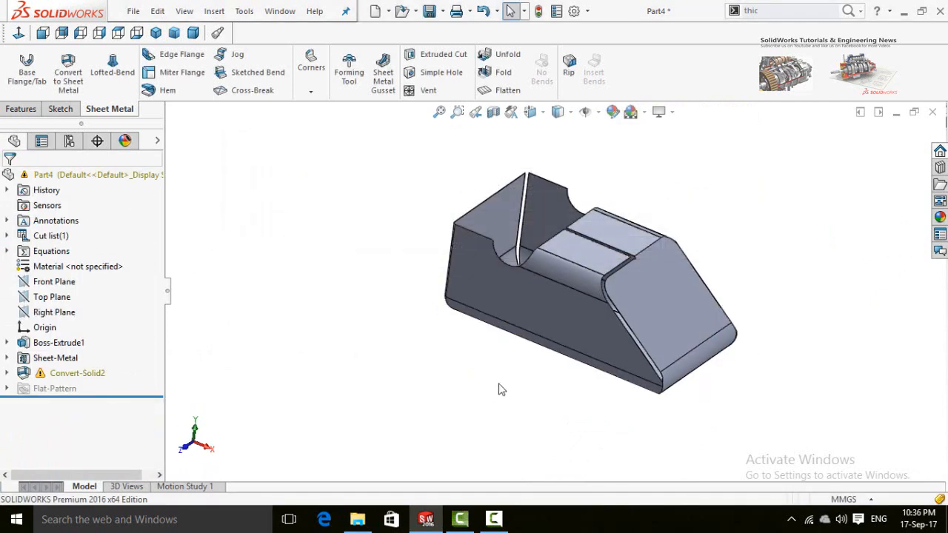
middle_click_drag(499, 387, 590, 341)
scroll(592, 225, "down", 2)
scroll(505, 285, "down", 4)
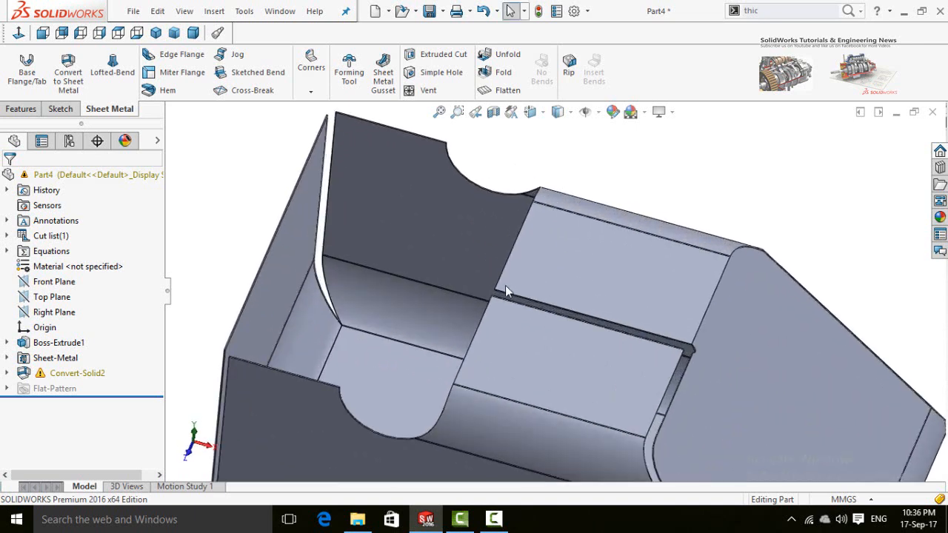
scroll(539, 348, "up", 5)
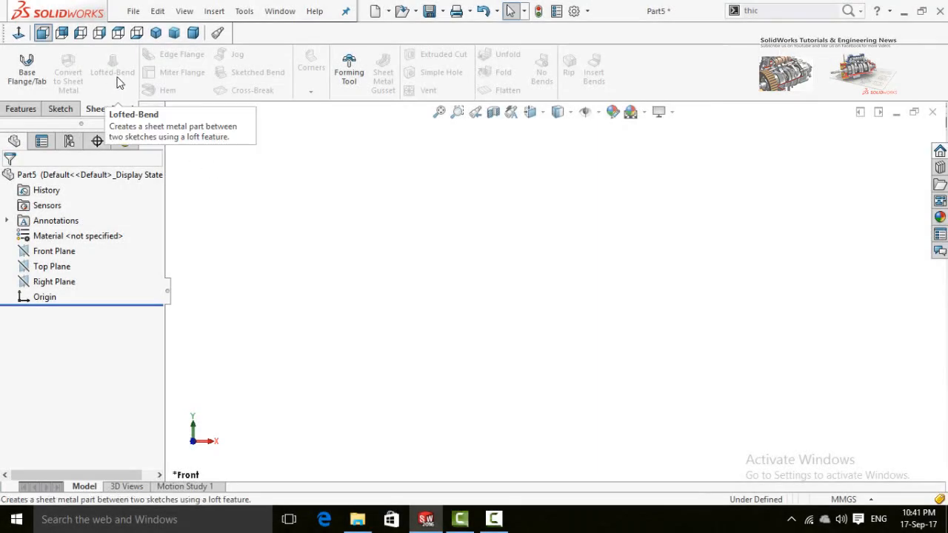
Step: Sketch a center rectangle about 268 mm wide around the origin on the Front Plane of the new part
left_click(60, 109)
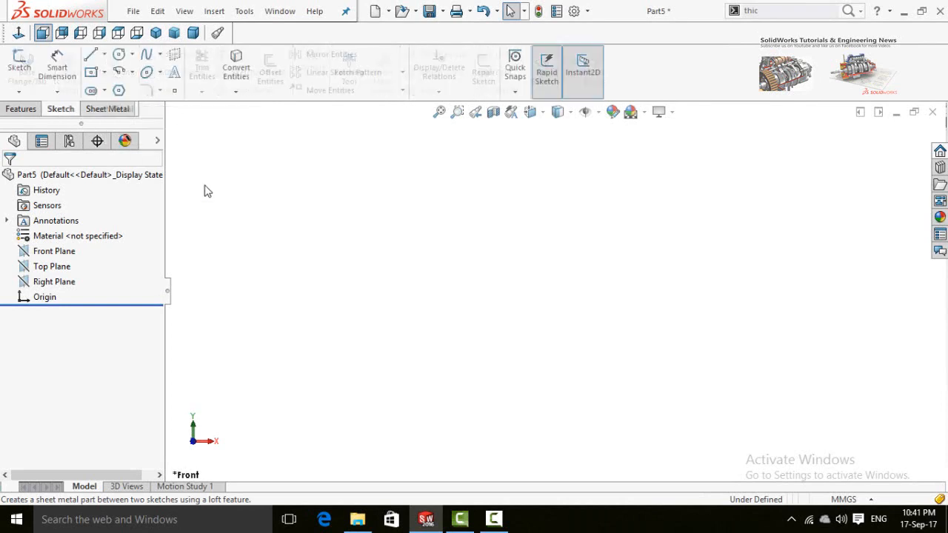
left_click(59, 253)
left_click(56, 231)
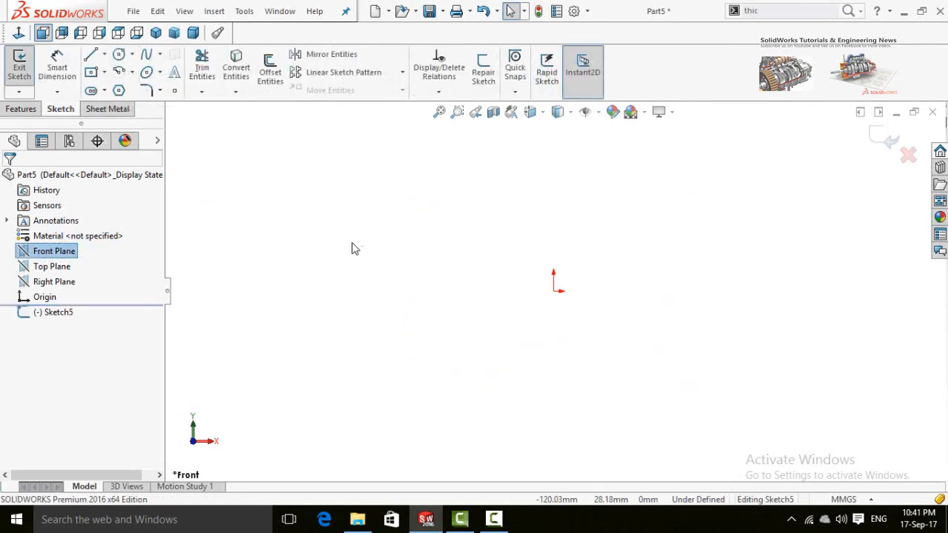
left_click(91, 72)
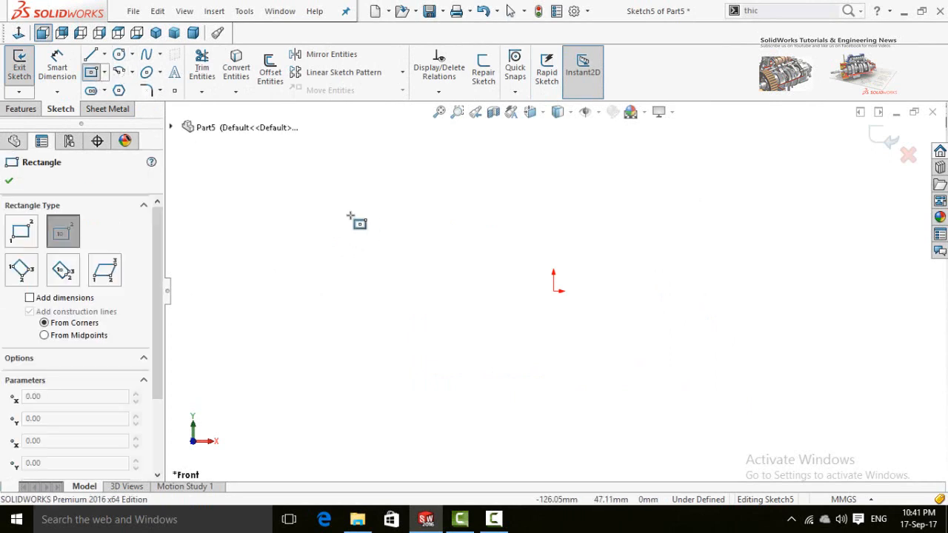
left_click(554, 291)
left_click(338, 185)
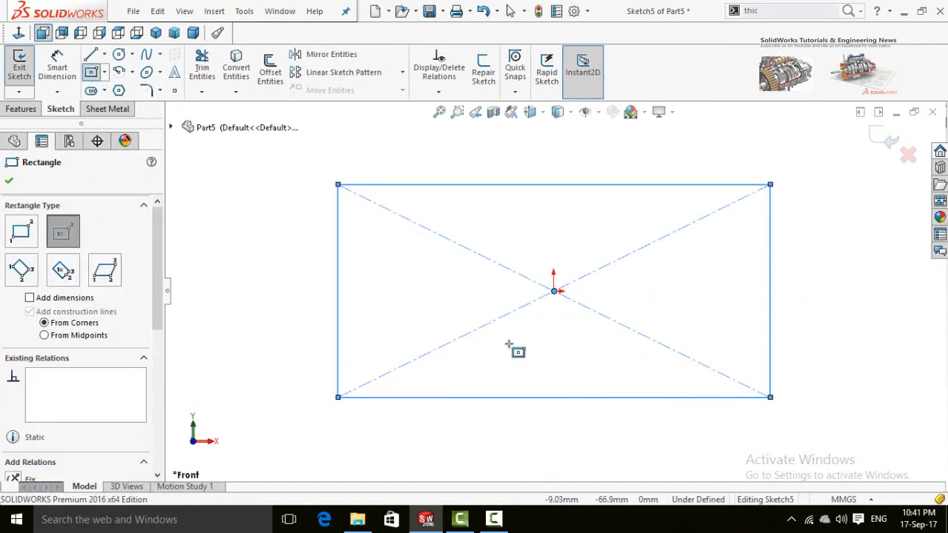
Step: Dimension the rectangle's bottom edge to 200 mm
scroll(512, 347, "up", 4)
right_click_drag(616, 443, 615, 322)
left_click(554, 342)
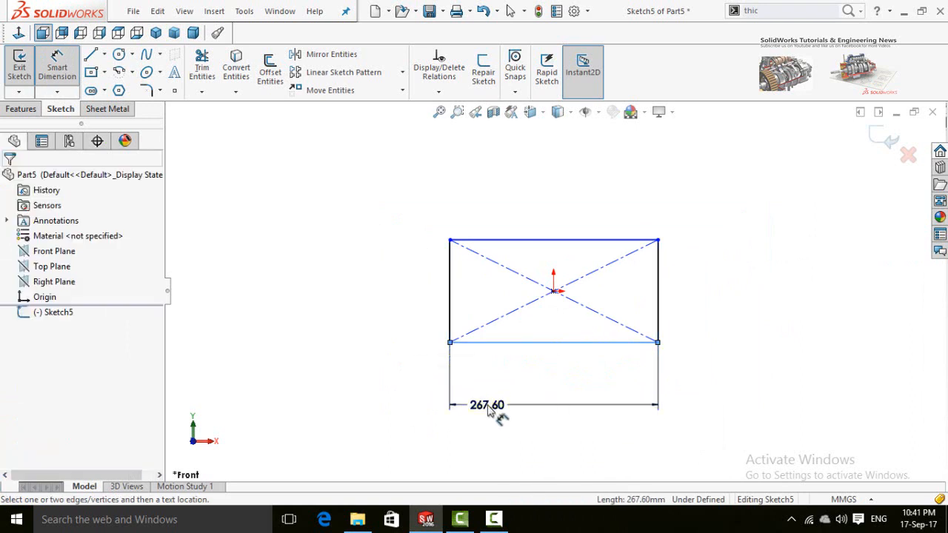
left_click(490, 407)
type("20")
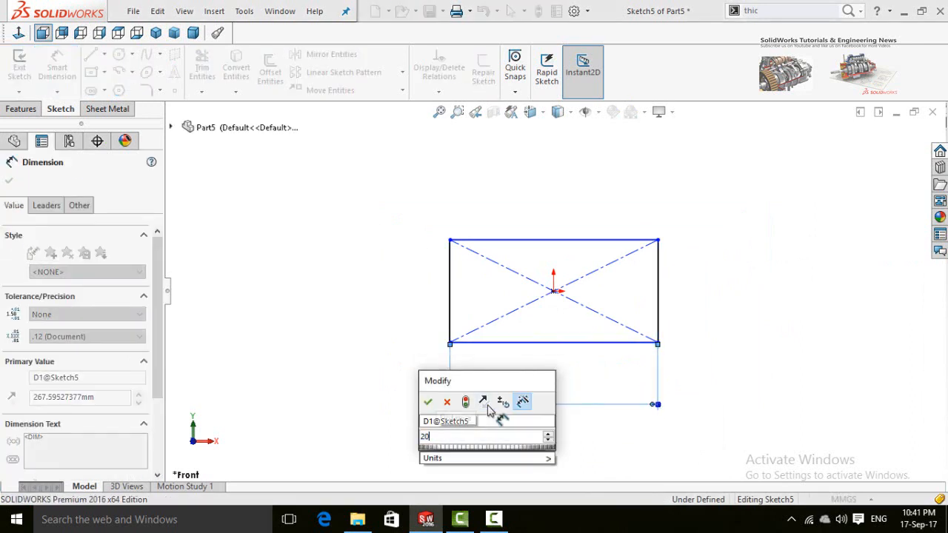
type("0")
key("Return")
Step: Dimension the rectangle's vertical side to 180 mm
left_click(450, 324)
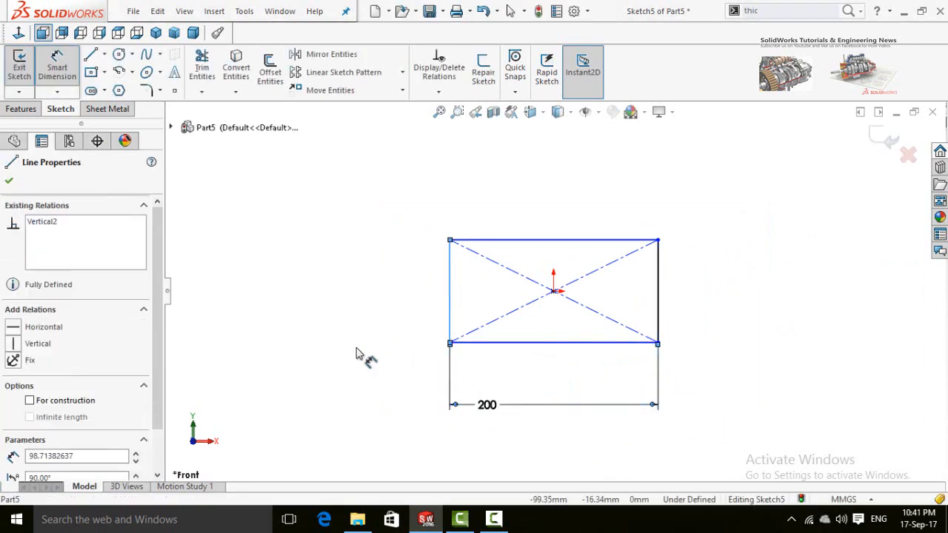
left_click(356, 387)
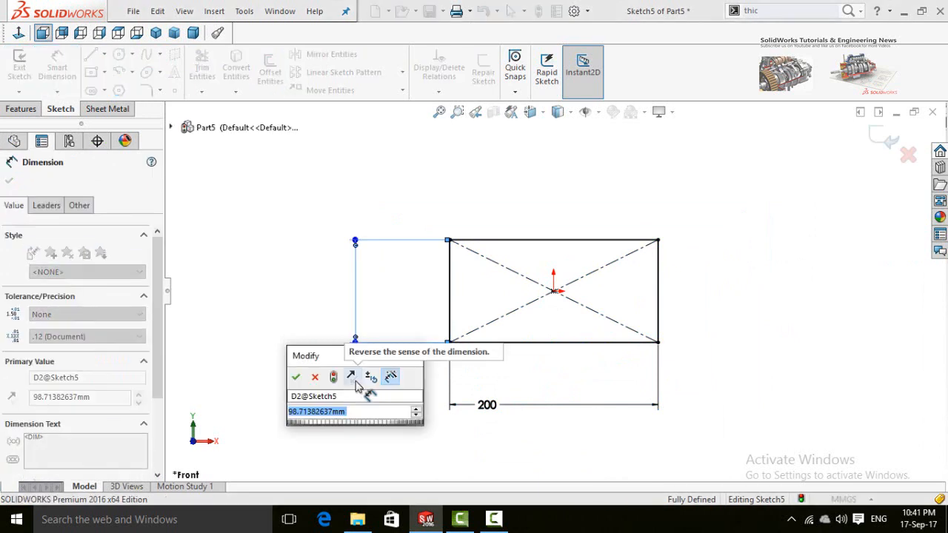
type("180")
key("Return")
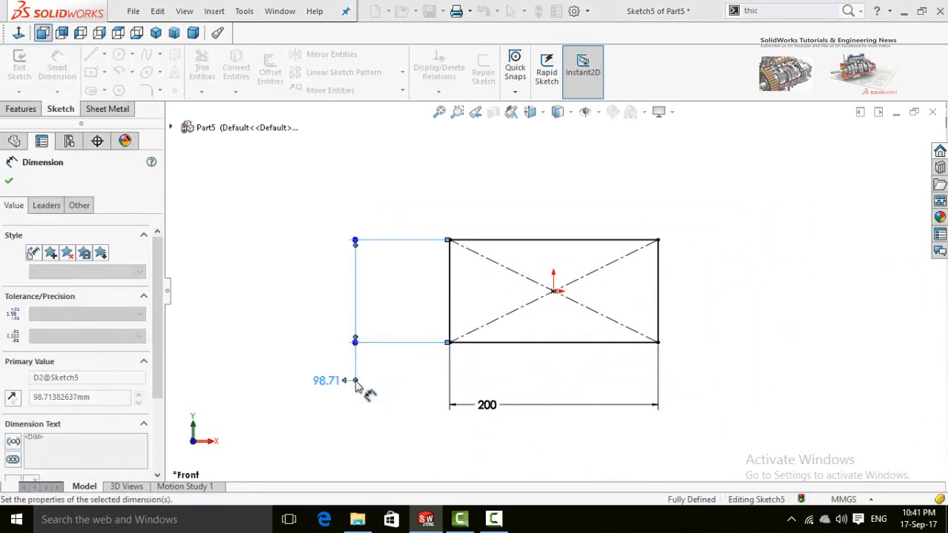
Step: Sketch a narrow center rectangle about 41 mm wide around the origin, extending past the top and bottom edges of the existing rectangle
left_click(92, 70)
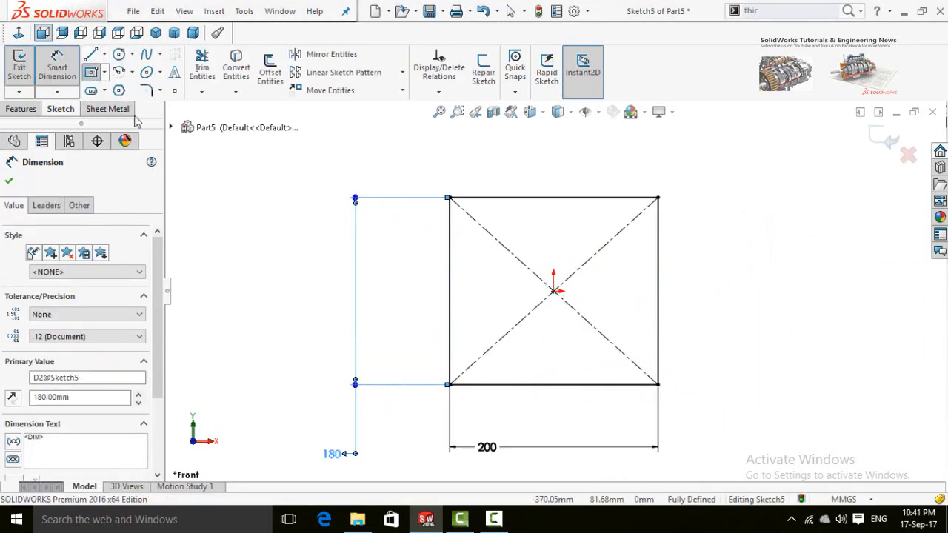
left_click(554, 291)
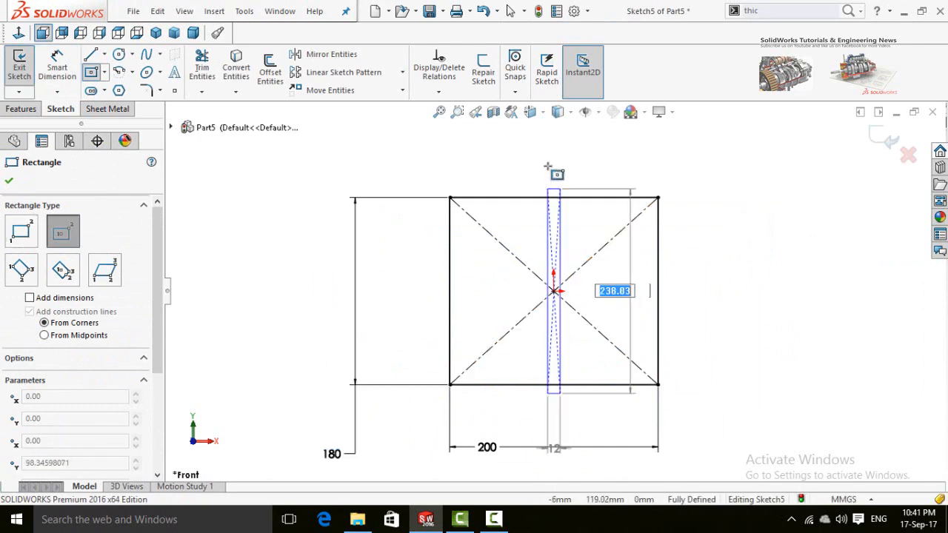
left_click(577, 171)
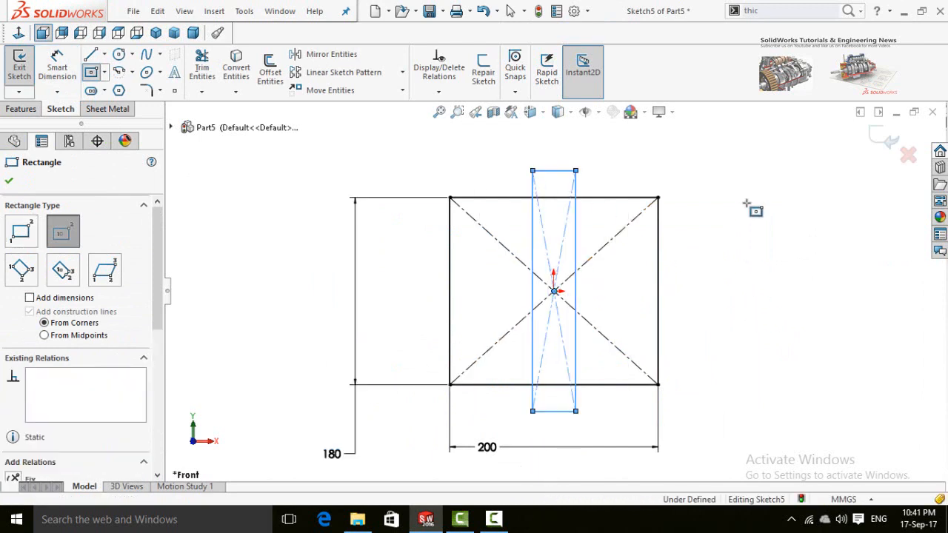
key("Escape")
Step: Dimension the narrow rectangle's top edge to 2 mm
left_click(427, 152)
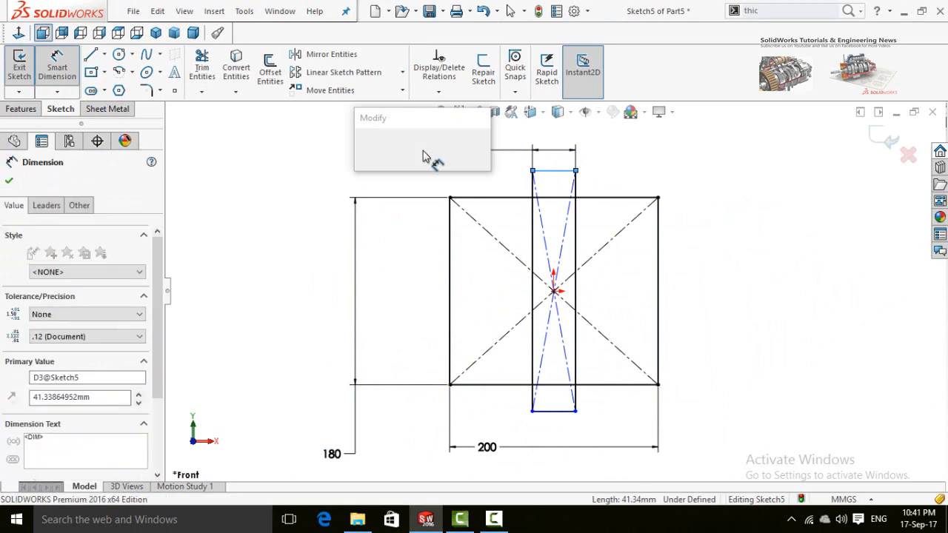
type("2")
key("Return")
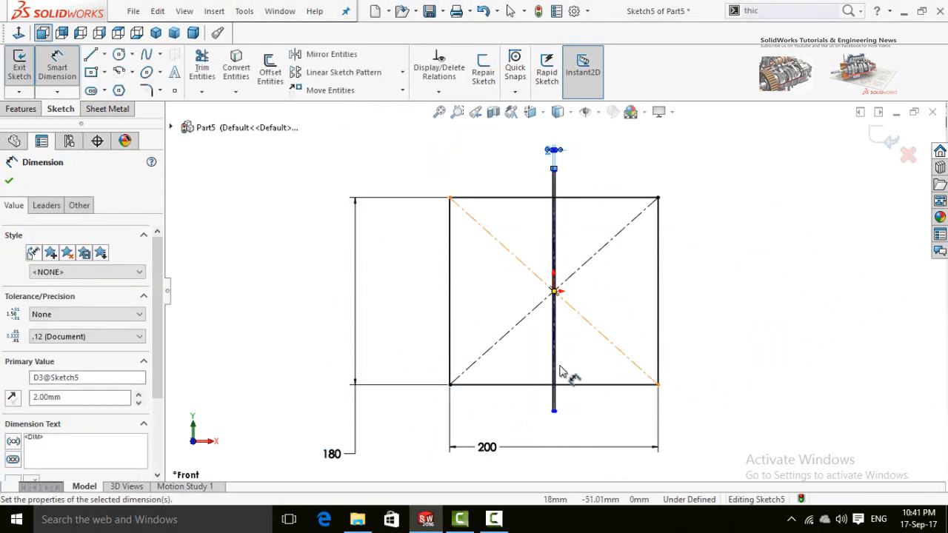
Step: Trim away the narrow rectangle's sides and the diagonal construction lines inside the 200 mm by 180 mm rectangle
scroll(563, 371, "down", 3)
left_click(201, 67)
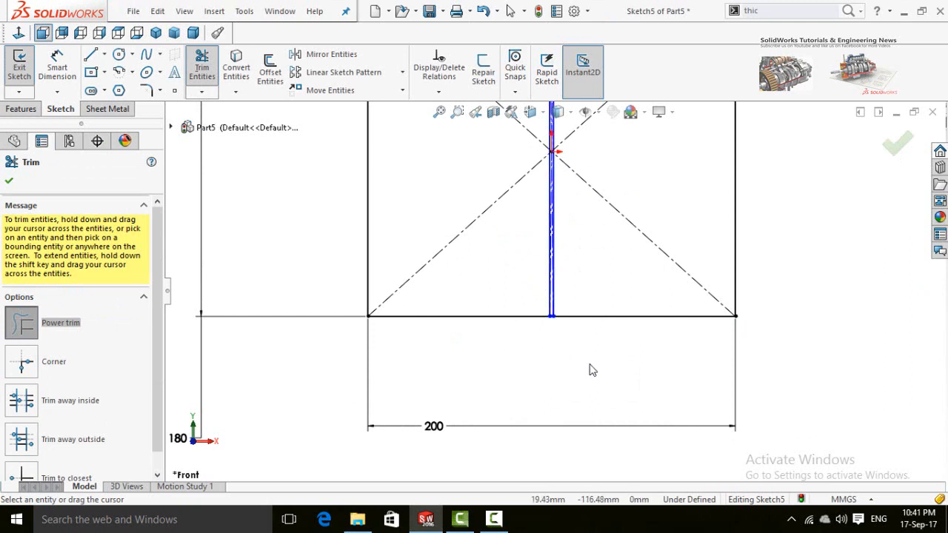
mouse_move(580, 310)
left_mouse_down()
mouse_move(538, 250)
mouse_move(546, 218)
left_mouse_up()
scroll(555, 206, "up", 3)
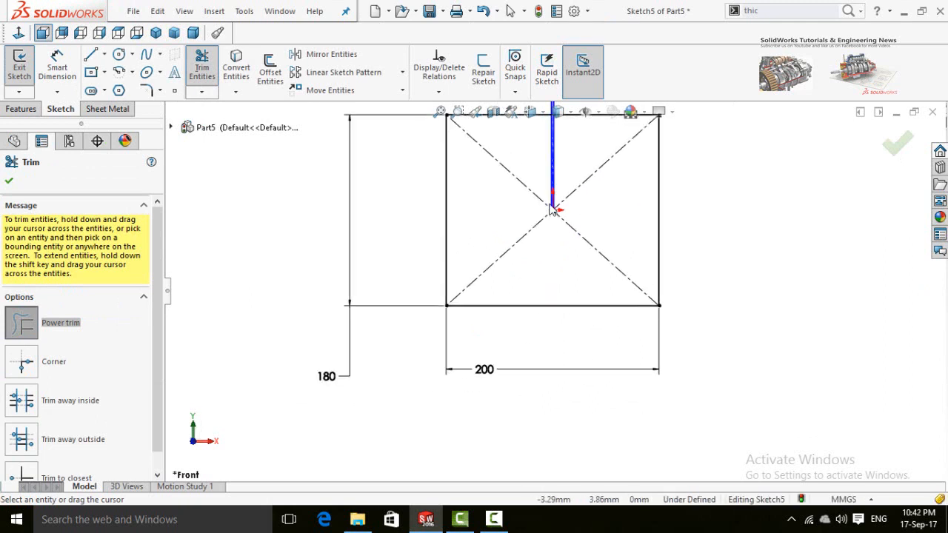
scroll(555, 206, "down", 5)
scroll(588, 326, "down", 2)
mouse_move(583, 349)
left_mouse_down()
mouse_move(620, 267)
mouse_move(535, 318)
left_mouse_up()
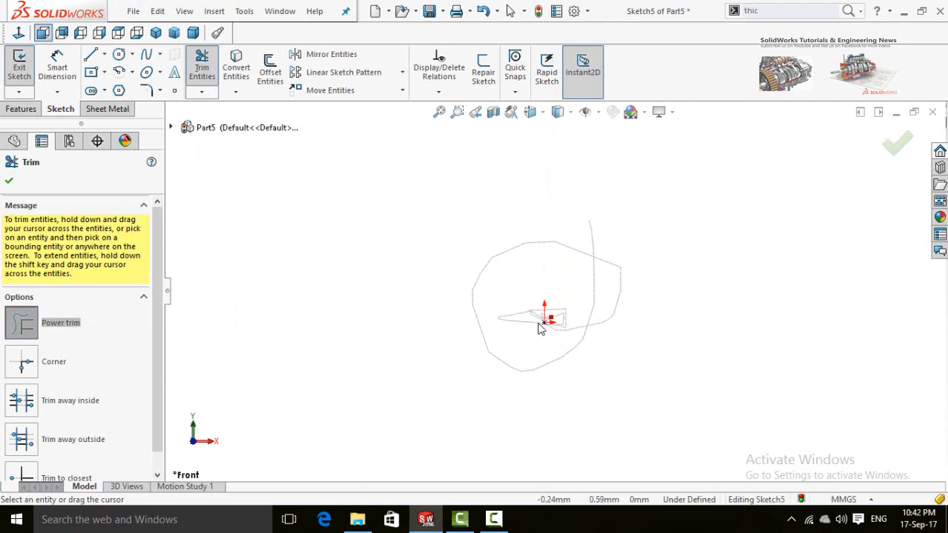
Step: Trim a 2 mm gap into the large rectangle's top edge, remove the leftover lines above it, and close the sketch
scroll(531, 300, "up", 6)
scroll(558, 215, "down", 8)
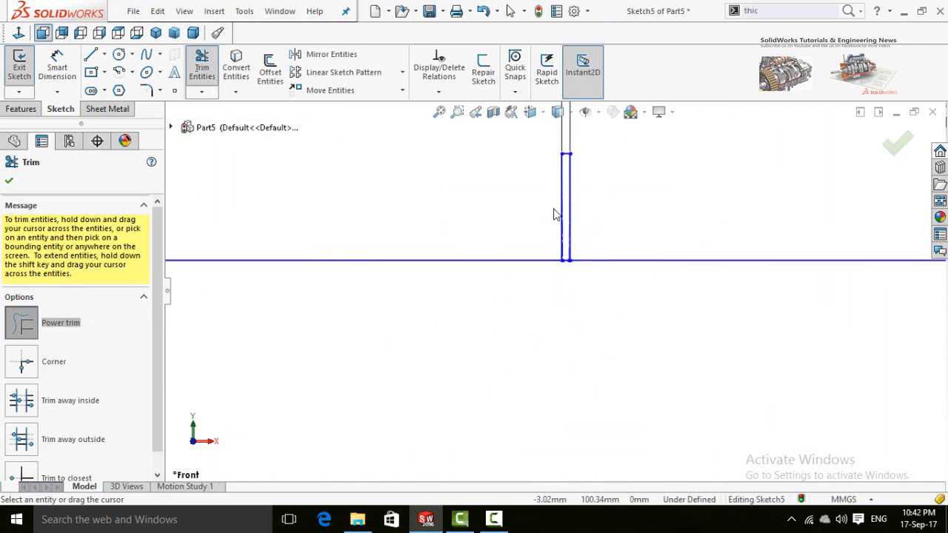
scroll(557, 215, "down", 2)
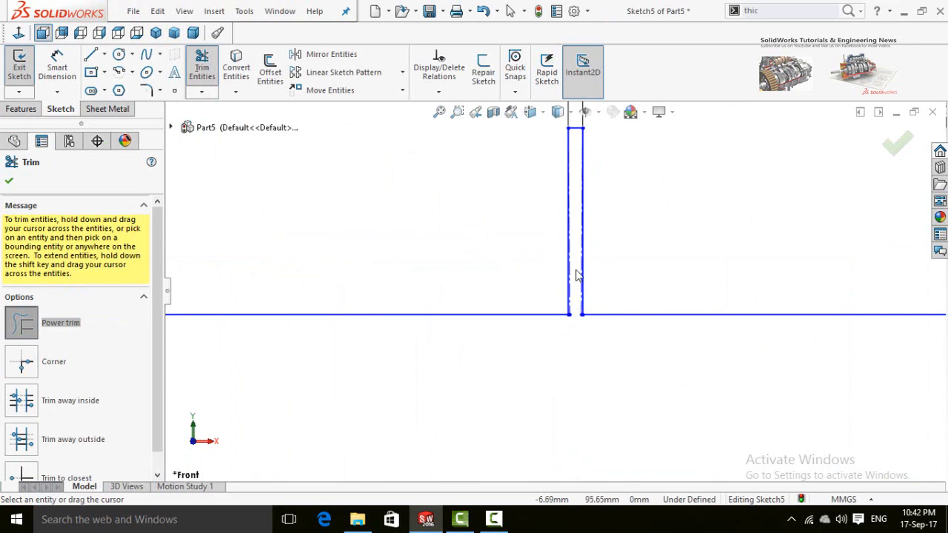
left_click_drag(579, 275, 611, 286)
scroll(601, 271, "up", 7)
scroll(574, 244, "down", 3)
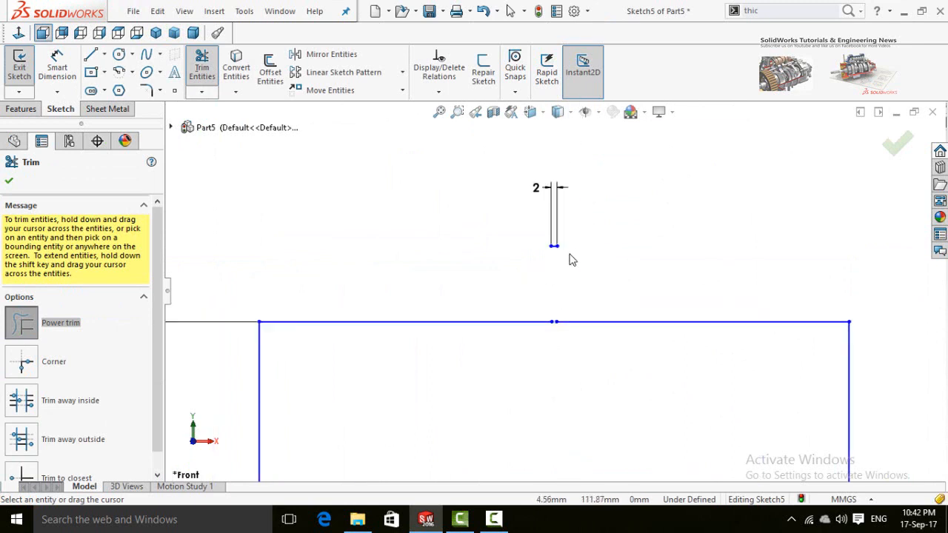
left_click_drag(550, 235, 548, 277)
scroll(571, 307, "up", 5)
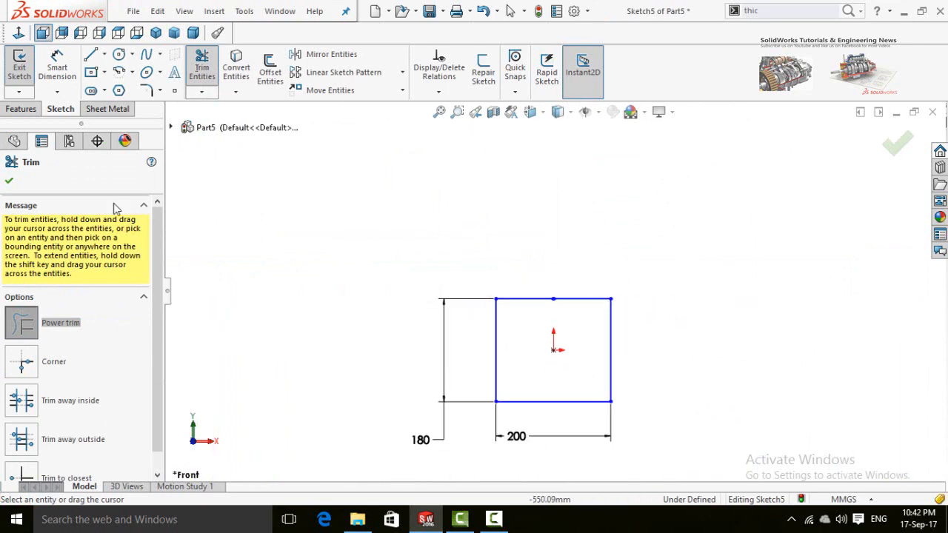
left_click(9, 181)
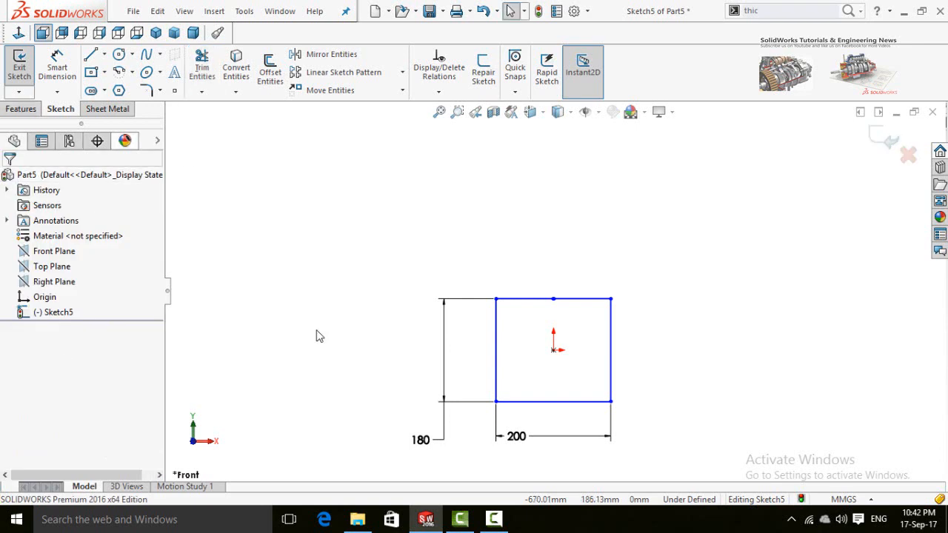
left_click(876, 138)
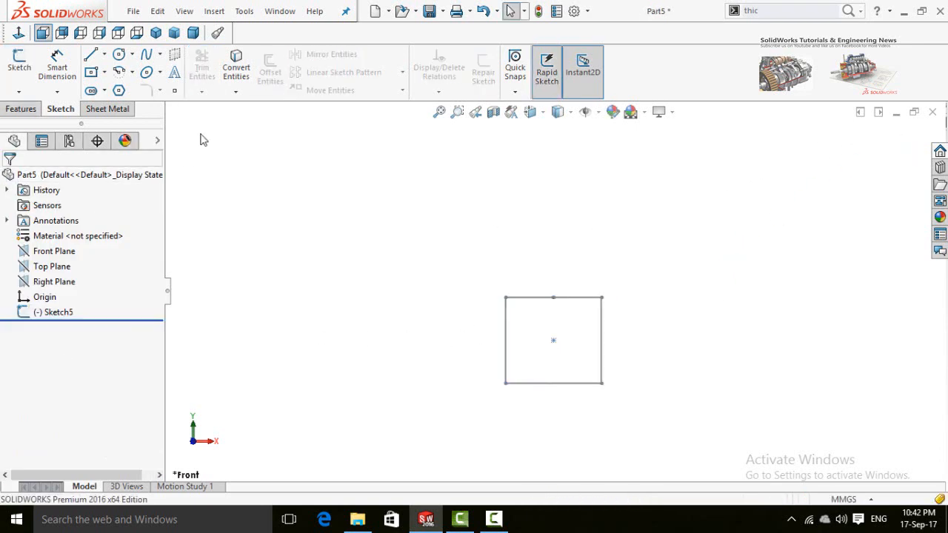
Step: Create a reference plane offset 220 mm from the Front Plane
scroll(465, 217, "up", 3)
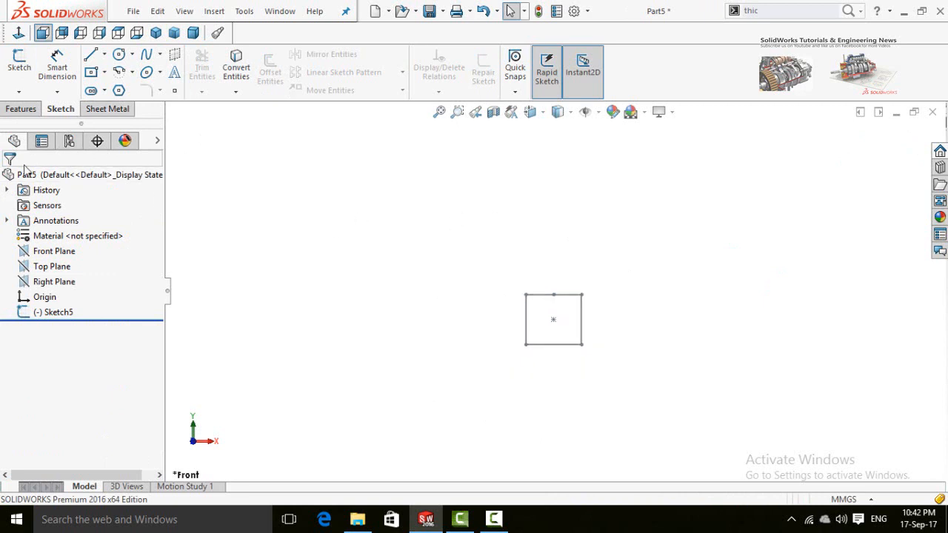
left_click(16, 112)
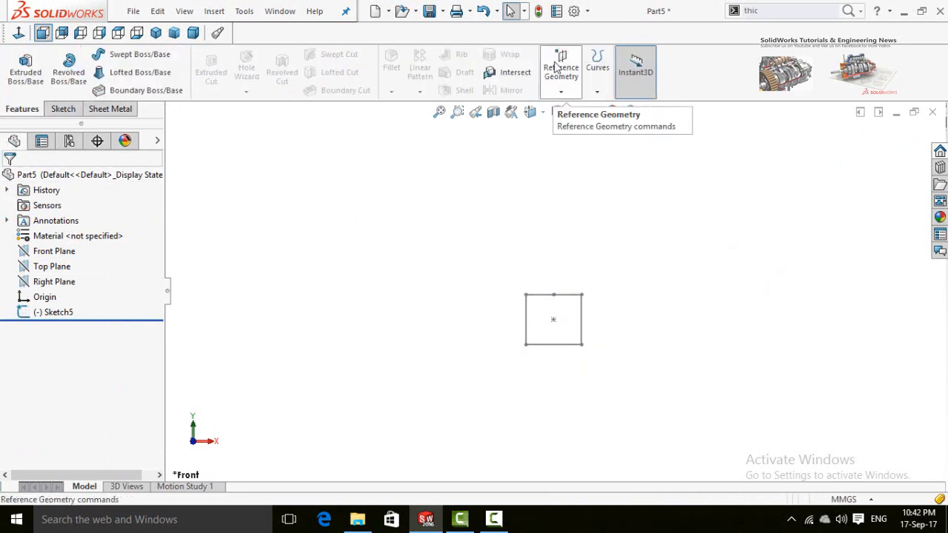
left_click(561, 93)
left_click(574, 111)
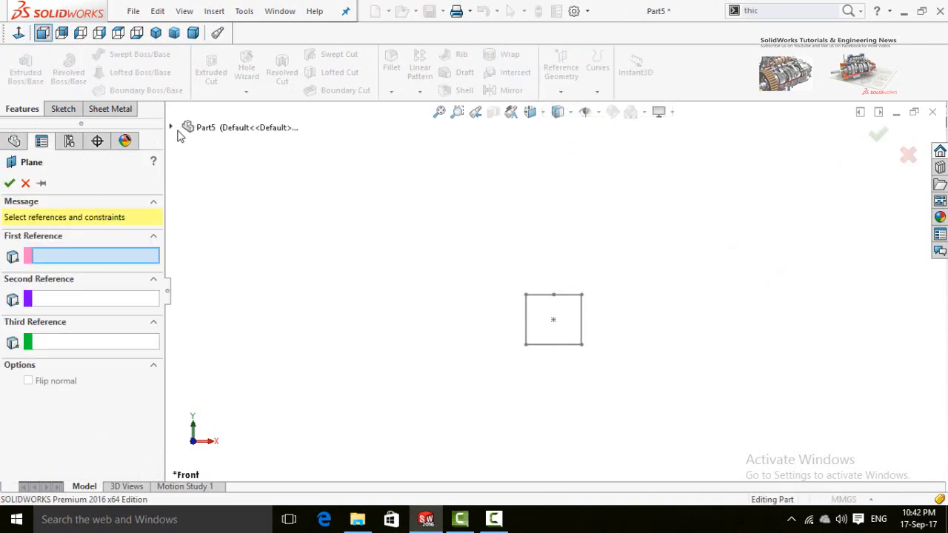
left_click(171, 129)
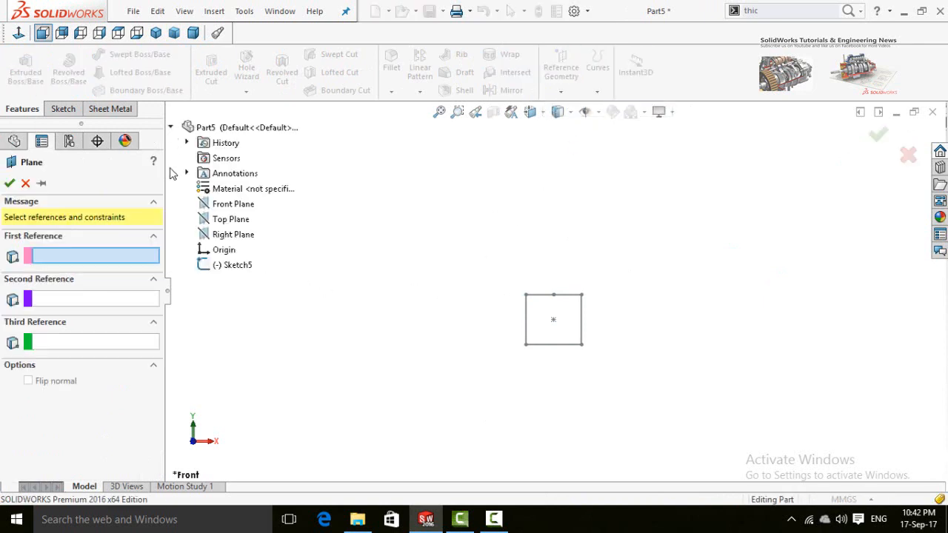
left_click(225, 210)
middle_click_drag(423, 290, 472, 269)
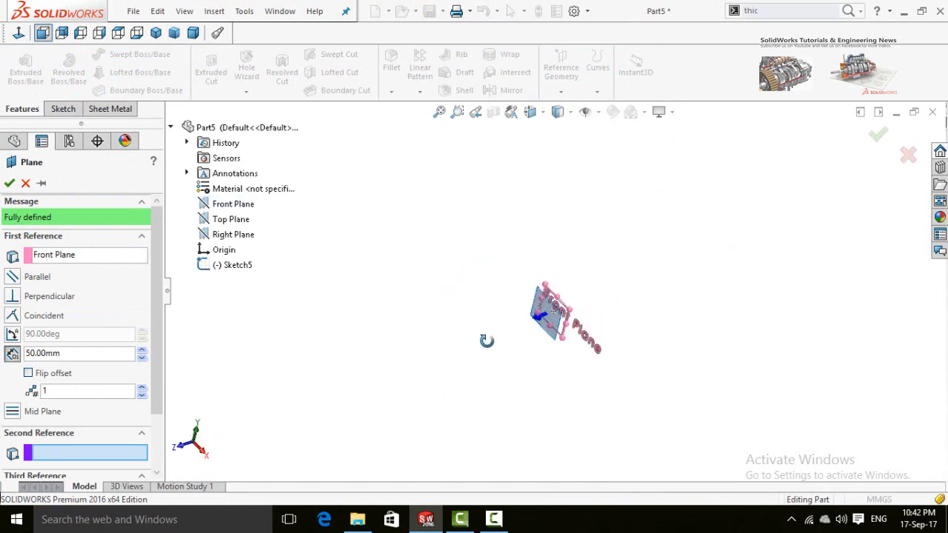
middle_click_drag(486, 341, 450, 311)
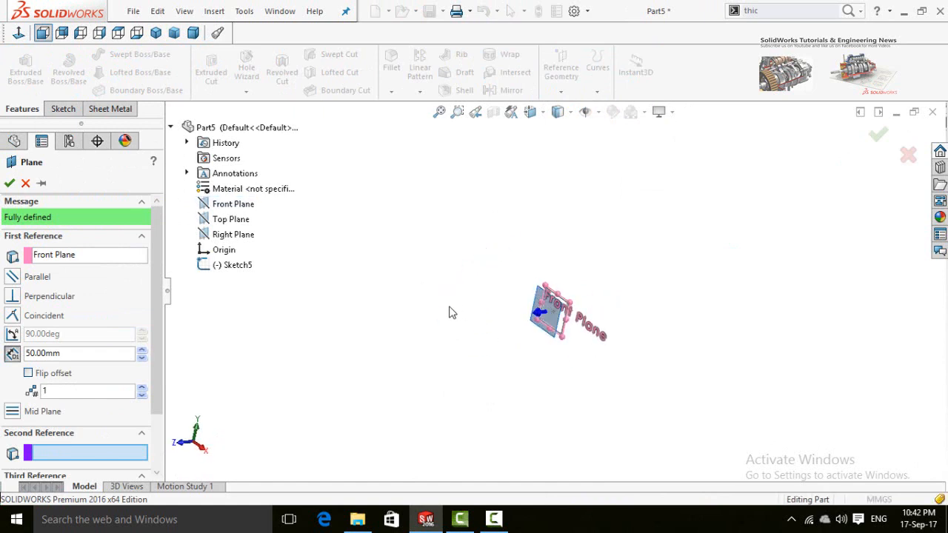
left_click(142, 351)
left_click(142, 351)
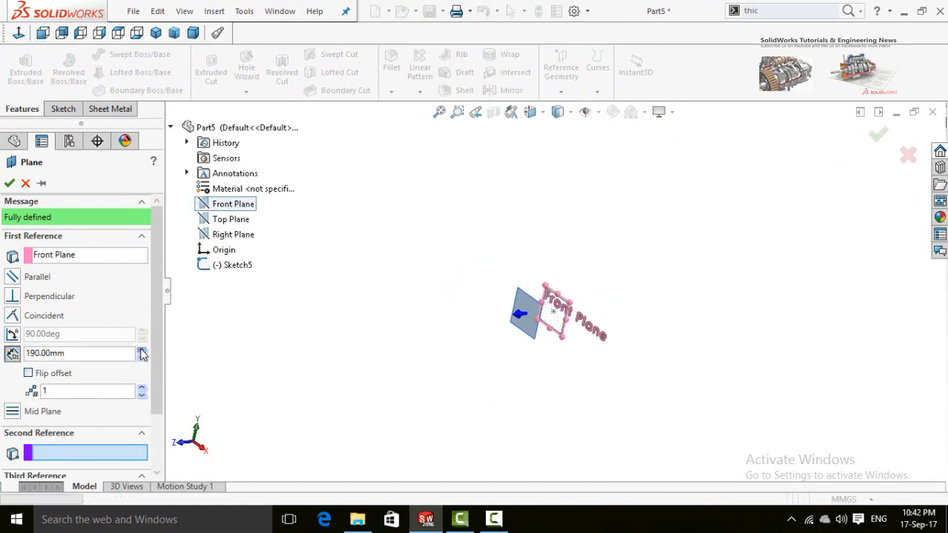
mouse_move(400, 338)
middle_mouse_down()
mouse_move(383, 314)
mouse_move(400, 326)
middle_mouse_up()
left_click(9, 183)
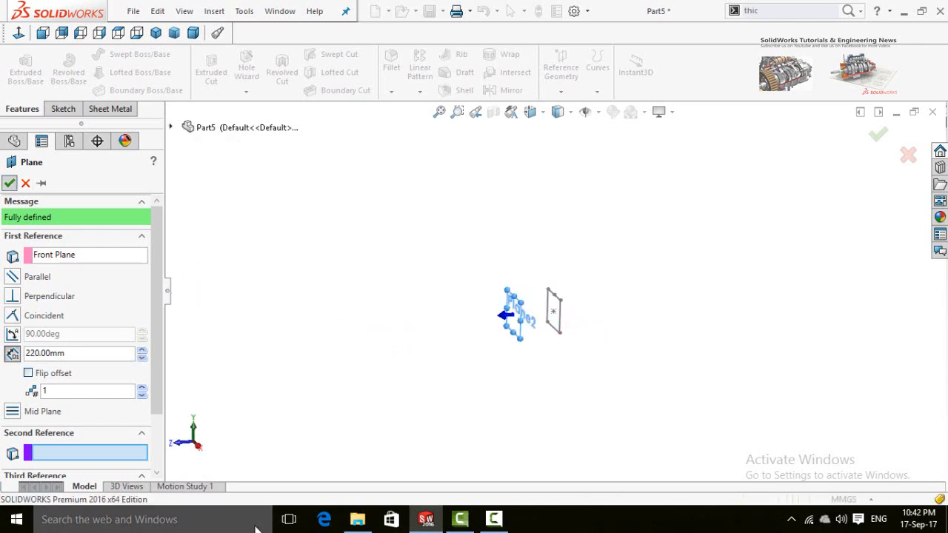
Step: Start a sketch on the new offset plane and activate the centerpoint arc
middle_click_drag(477, 362, 485, 303)
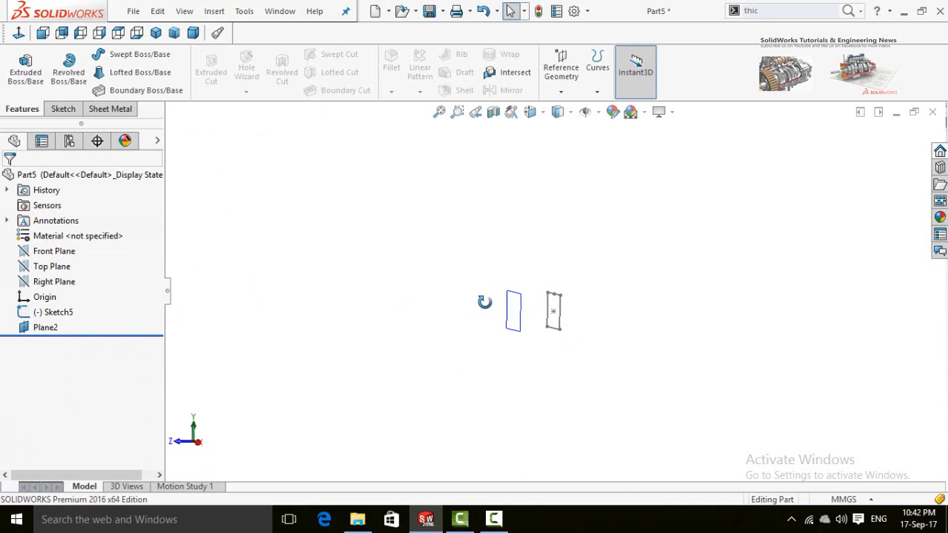
left_click(522, 314)
left_click(572, 272)
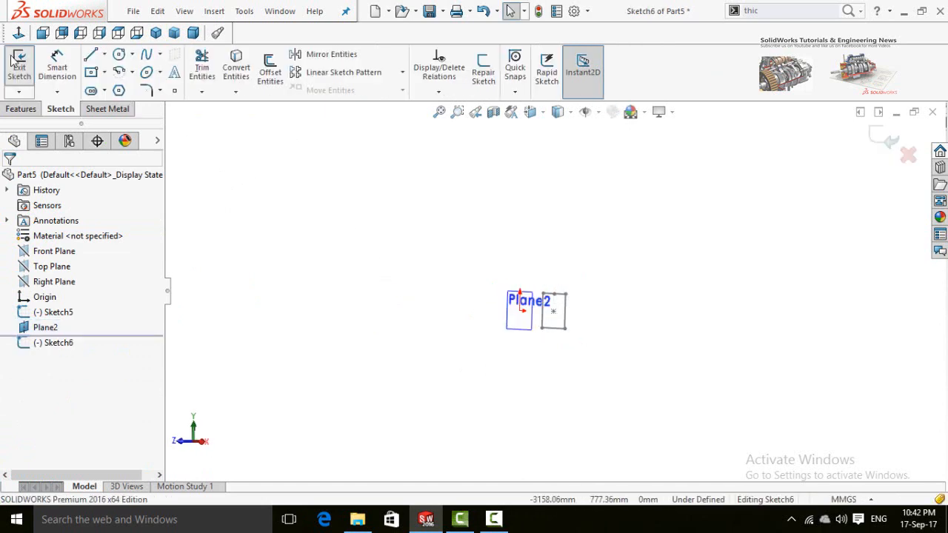
left_click(119, 73)
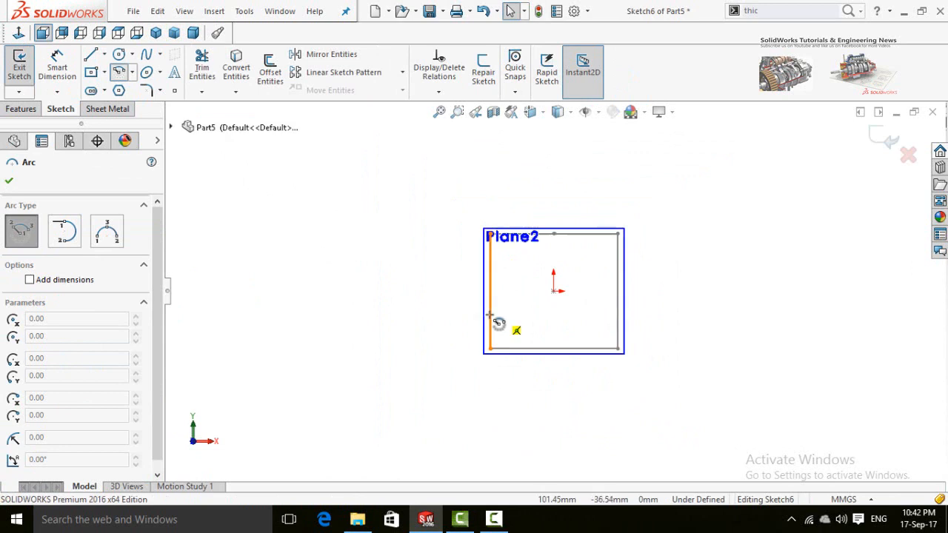
left_click(553, 291)
scroll(560, 245, "down", 6)
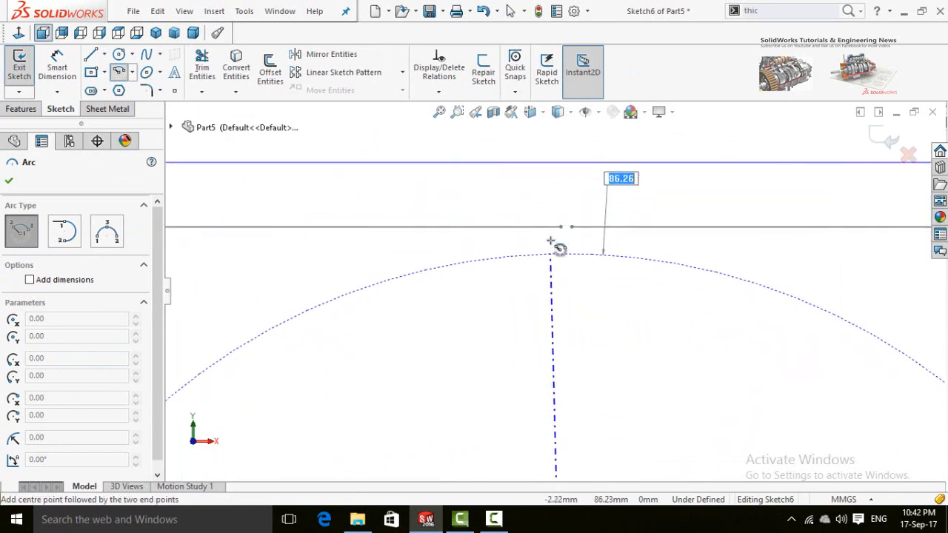
left_click(571, 227)
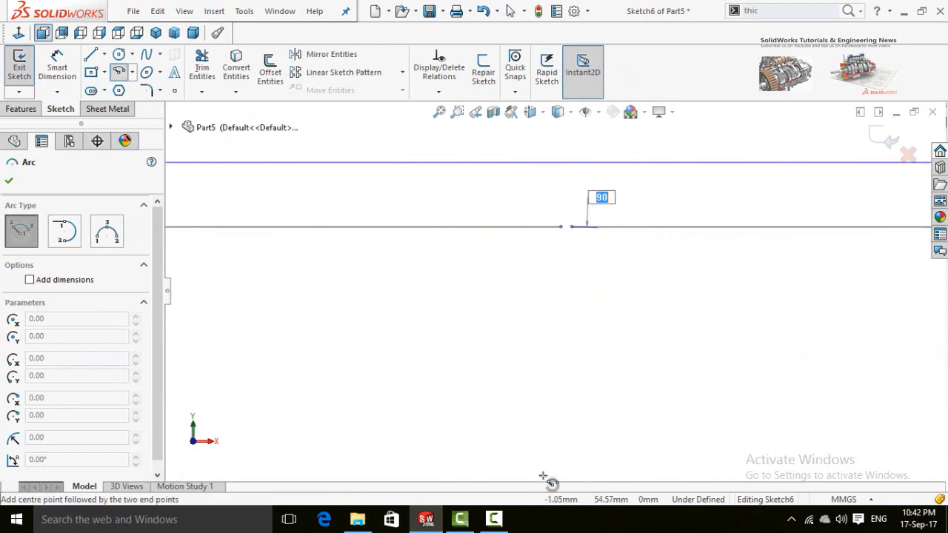
left_click(562, 227)
scroll(555, 330, "up", 13)
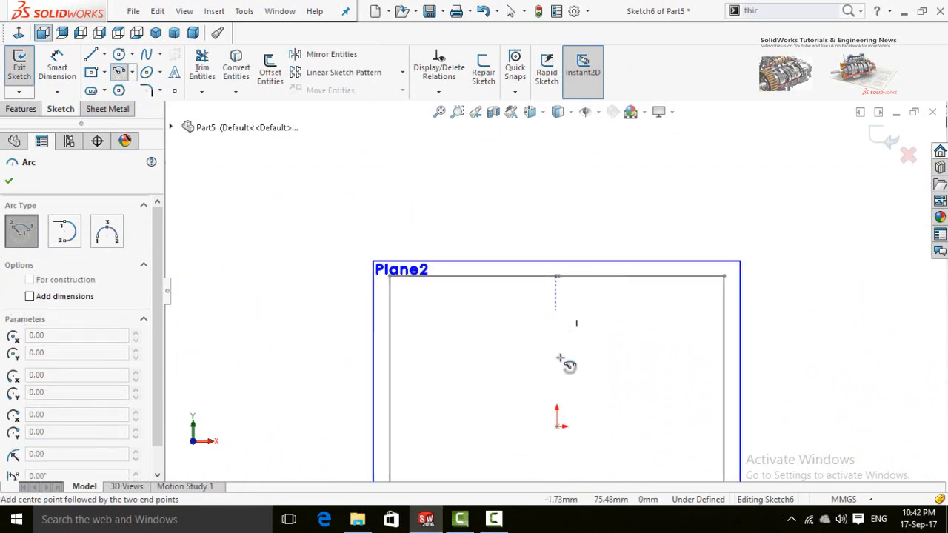
Step: Draw a nearly full centerpoint arc of about 90 mm radius around the origin, starting at the right end point of the rectangle's gap
scroll(566, 325, "down", 2)
left_click(552, 357)
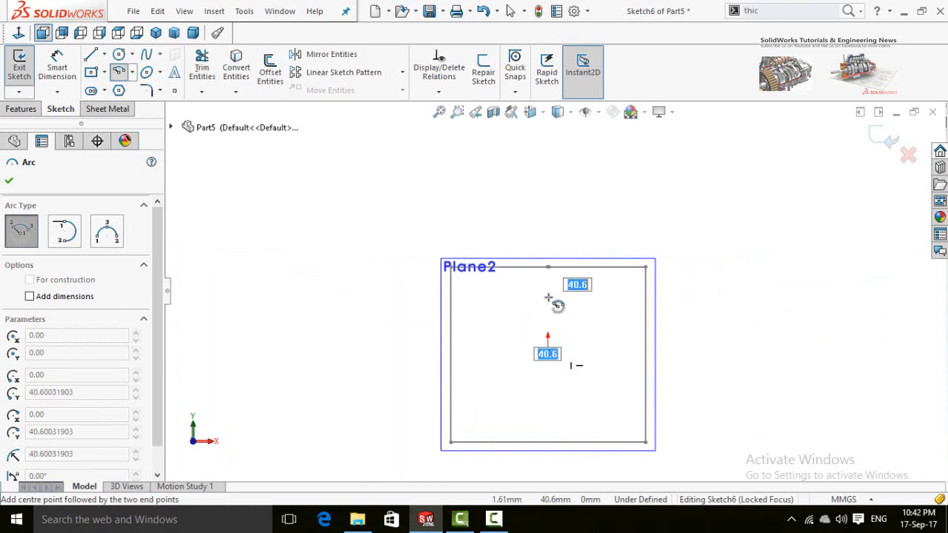
left_click(550, 268)
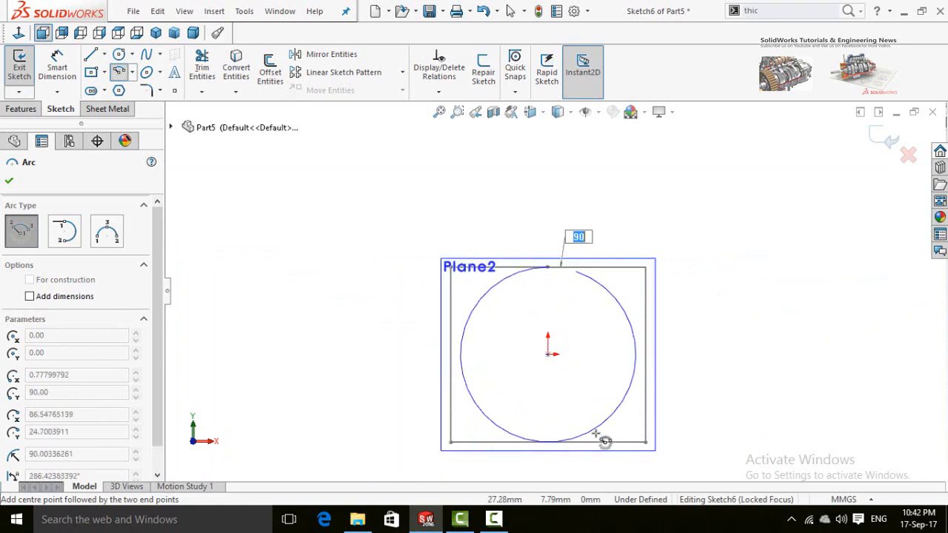
scroll(583, 300, "down", 5)
scroll(511, 255, "down", 8)
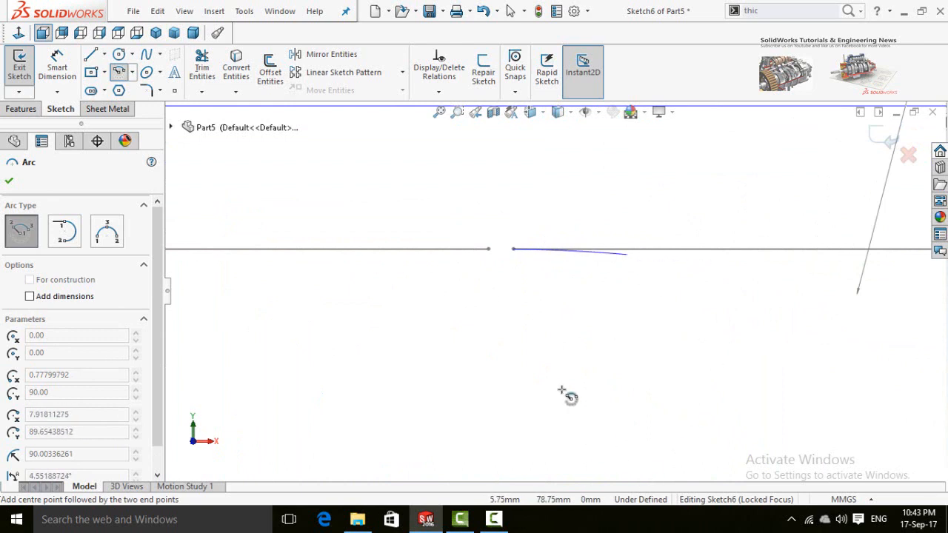
scroll(600, 337, "up", 8)
scroll(570, 359, "up", 3)
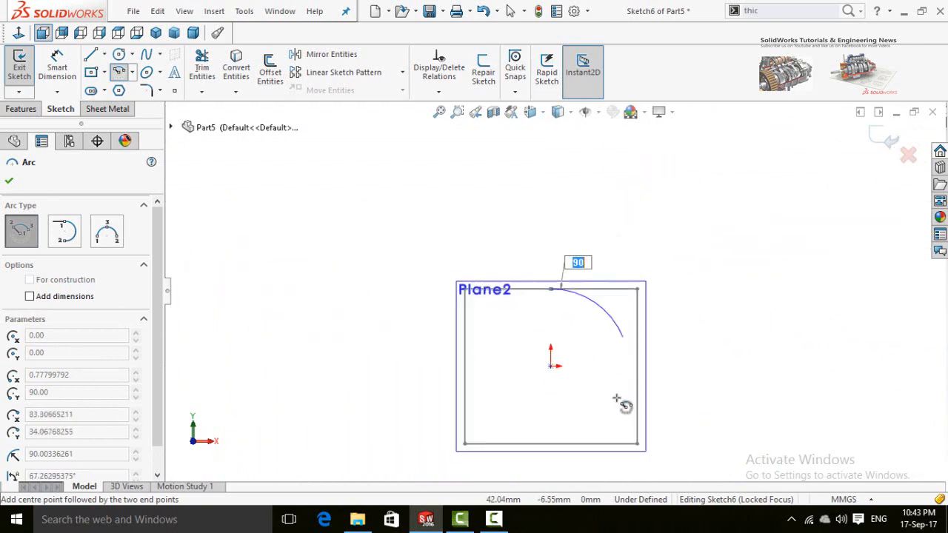
left_click(546, 310)
scroll(548, 309, "down", 5)
scroll(584, 267, "down", 4)
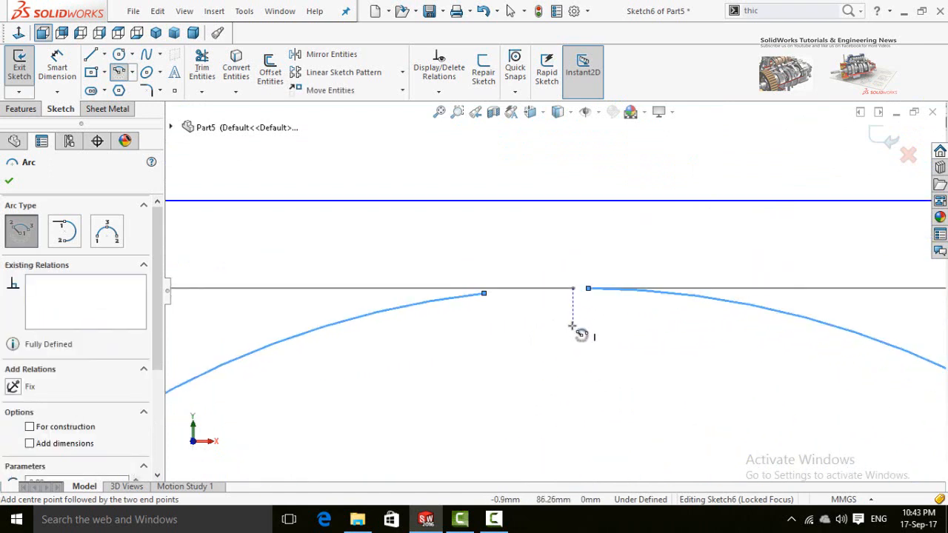
key("Escape")
Step: Make the arc's free end coincident with the left end point of the rectangle's gap and close the sketch
left_click(570, 255)
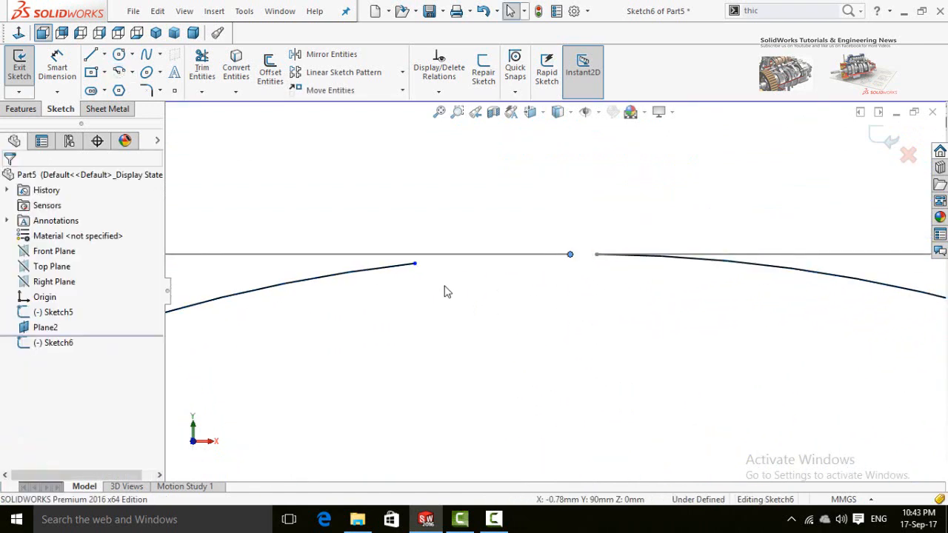
left_click(415, 265, "ctrl")
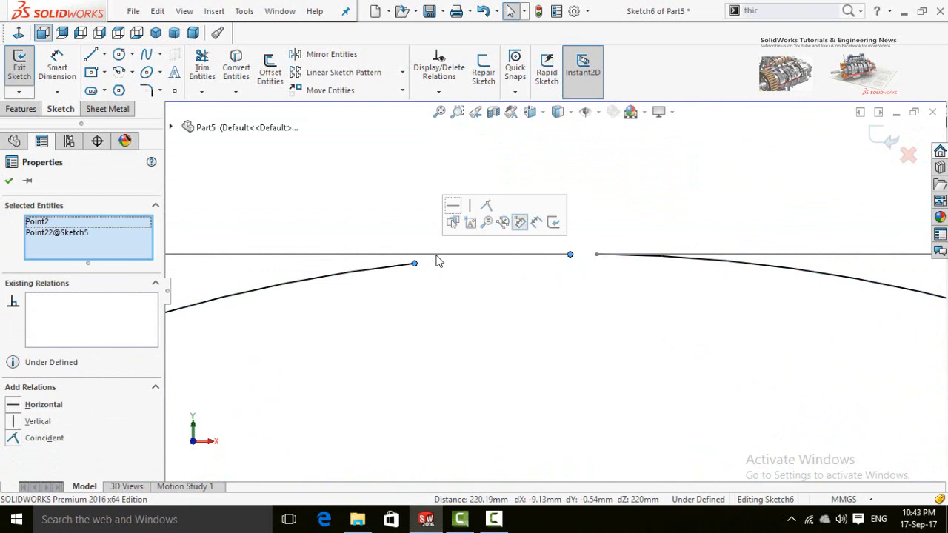
left_click(487, 206)
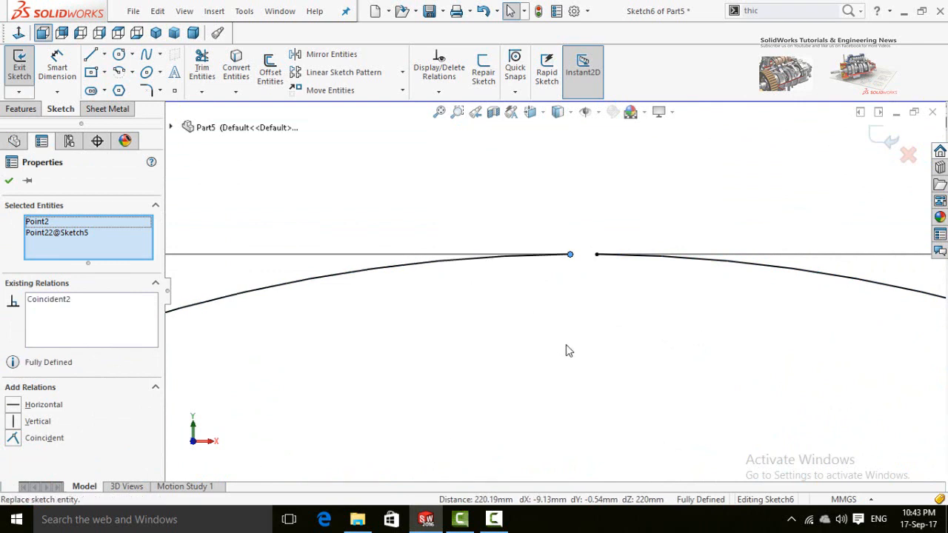
scroll(566, 350, "up", 5)
left_click(795, 283)
scroll(795, 283, "up", 6)
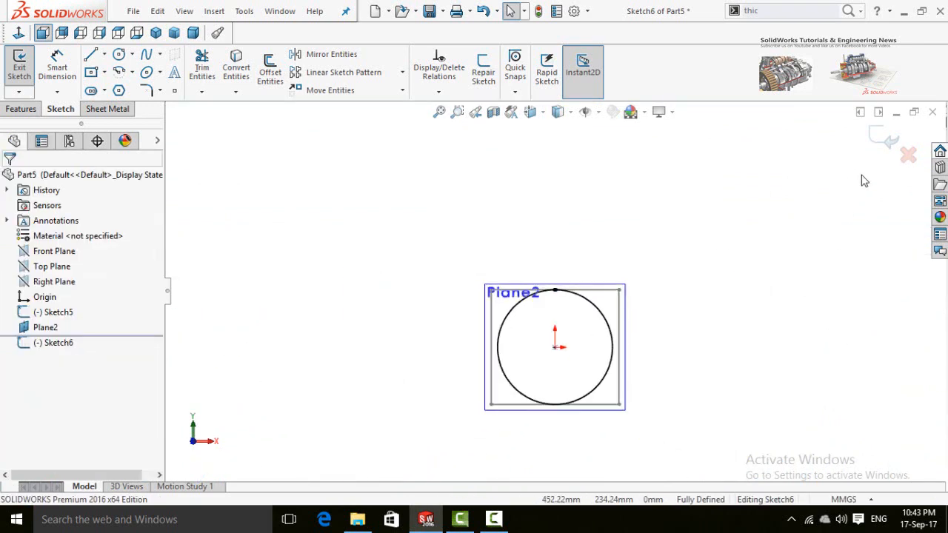
left_click(889, 142)
Step: Hide the offset reference plane that carries the circular profile
mouse_move(682, 250)
middle_mouse_down()
mouse_move(654, 269)
mouse_move(671, 269)
mouse_move(596, 254)
mouse_move(604, 292)
middle_mouse_up()
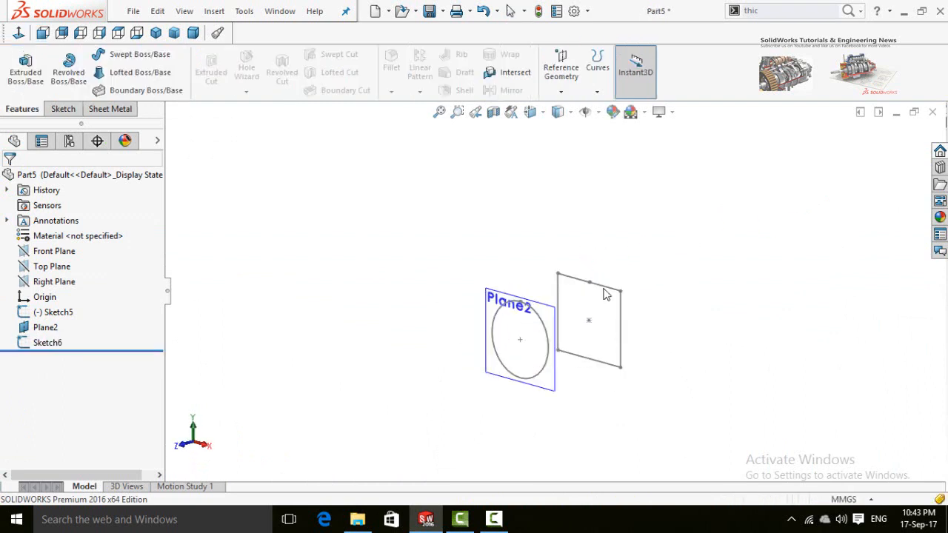
left_click(500, 295)
left_click(563, 257)
left_click(434, 247)
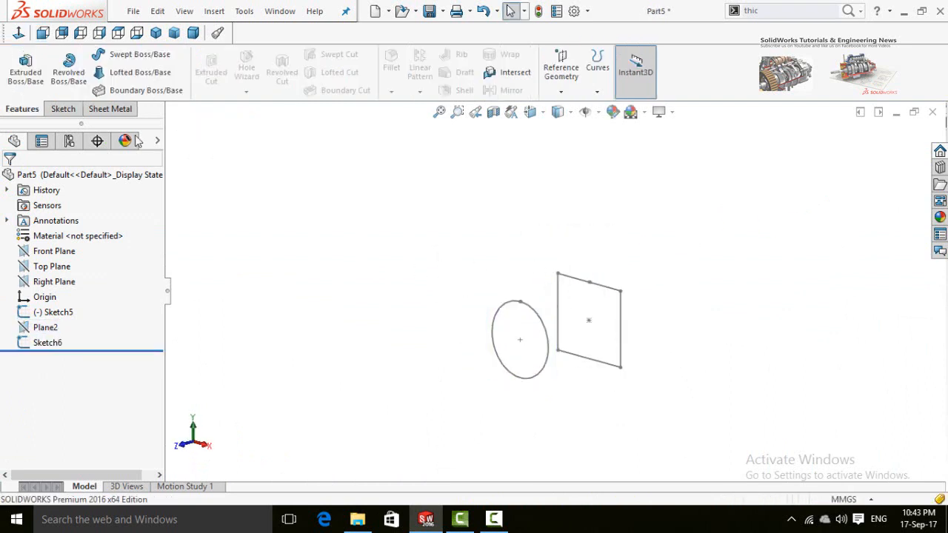
Step: Start a bent Lofted-Bend using the open rectangle and the open circle as its two profiles
left_click(126, 111)
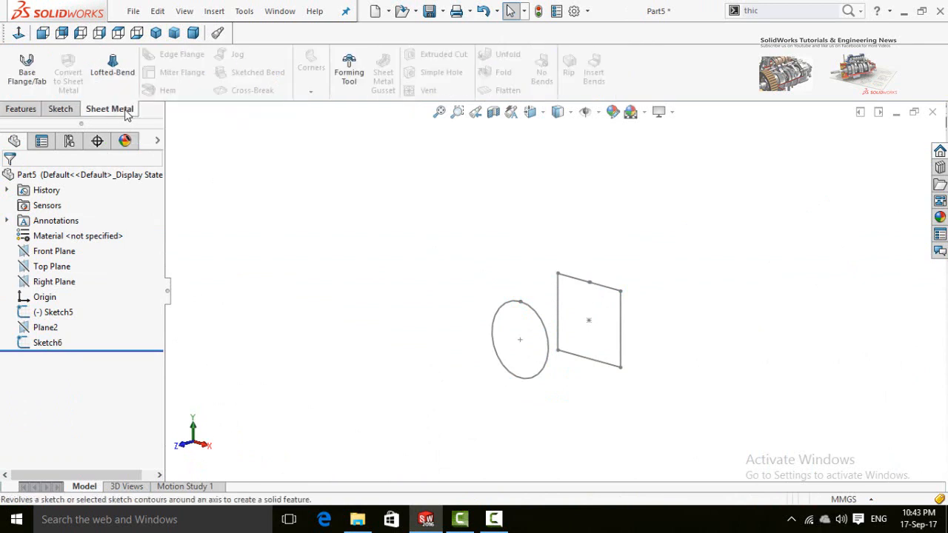
left_click(112, 65)
scroll(605, 357, "down", 2)
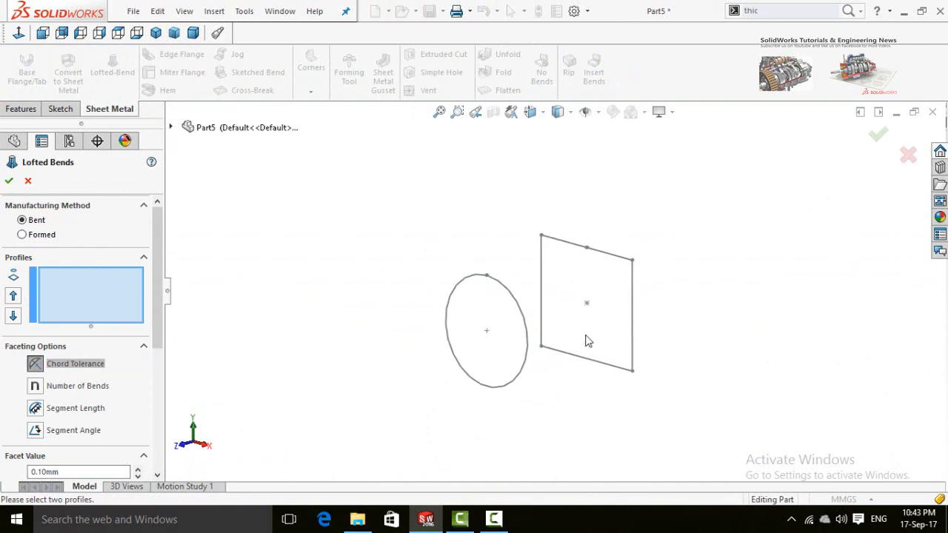
left_click(625, 265)
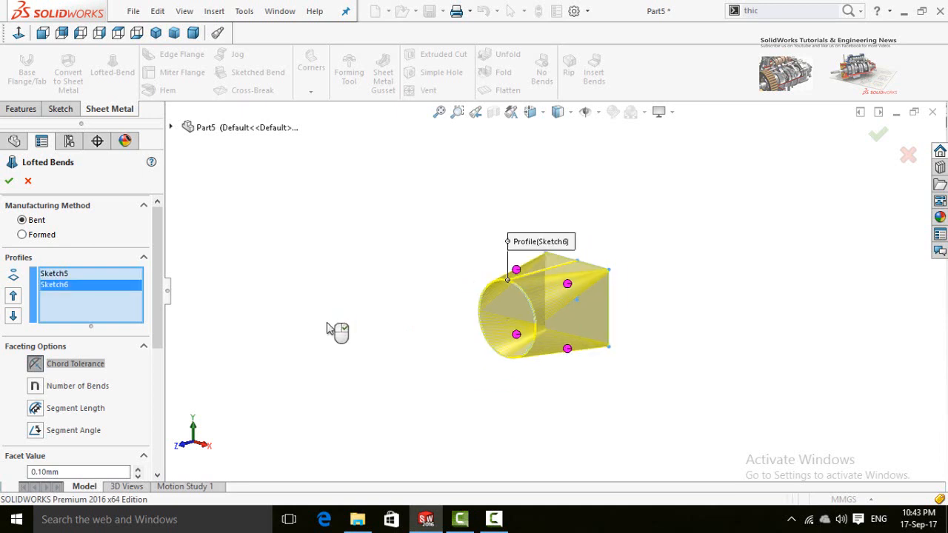
middle_click_drag(334, 330, 435, 355)
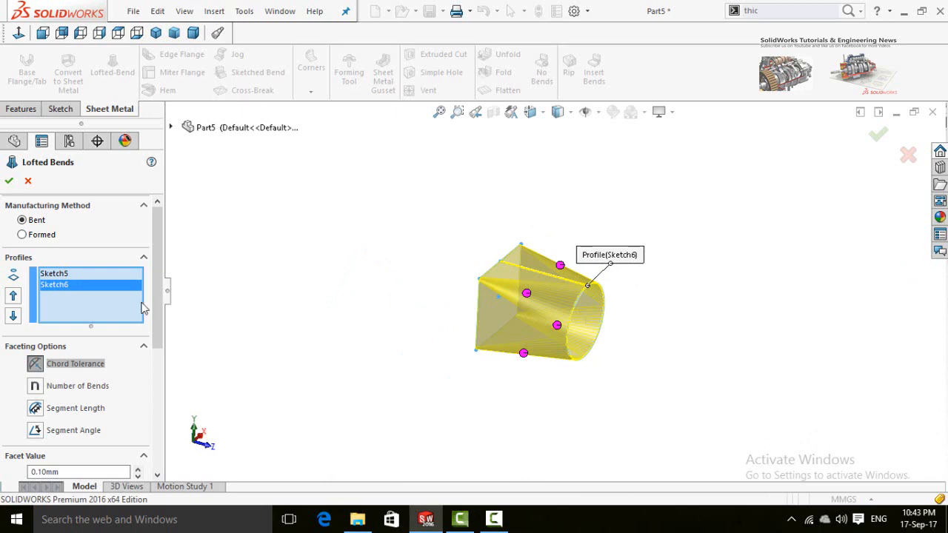
Step: Review the faceting and sheet metal settings and create the lofted bend with 0.30 mm thickness, 2 mm bend radius and 0.5 K-factor
left_click(166, 288)
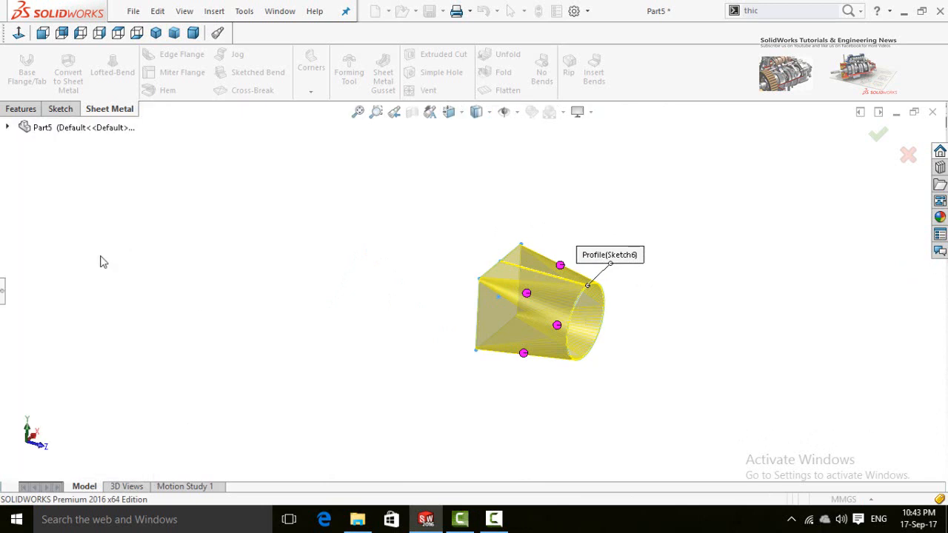
left_click(2, 288)
scroll(154, 282, "down", 5)
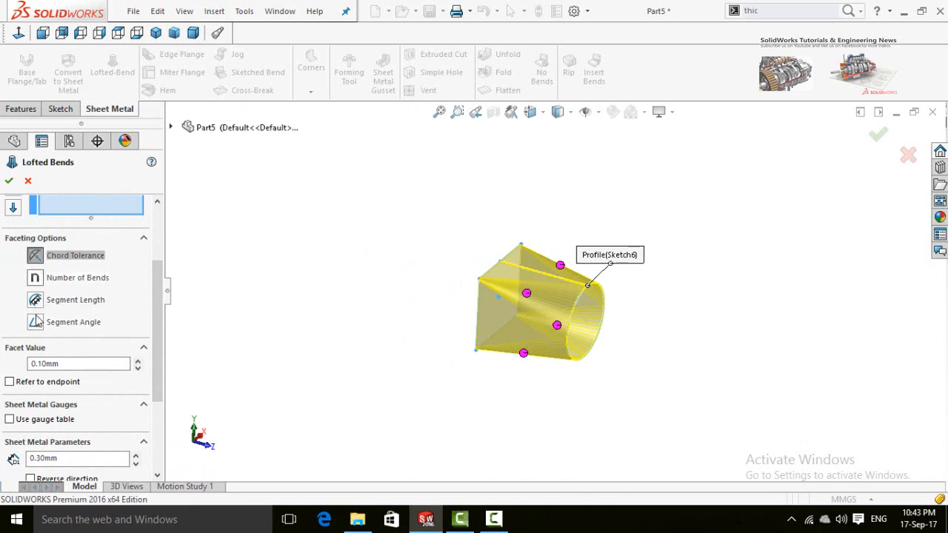
left_click_drag(154, 320, 157, 276)
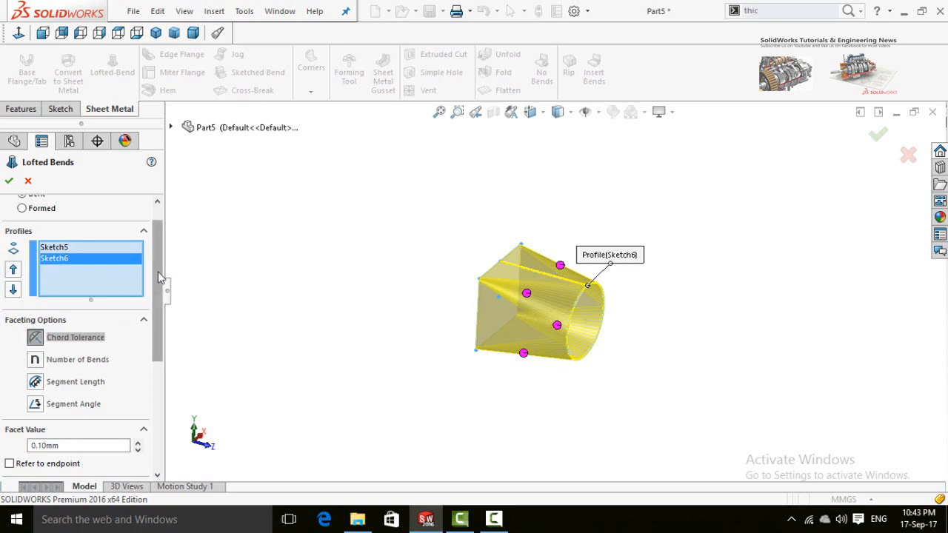
left_click_drag(160, 281, 152, 370)
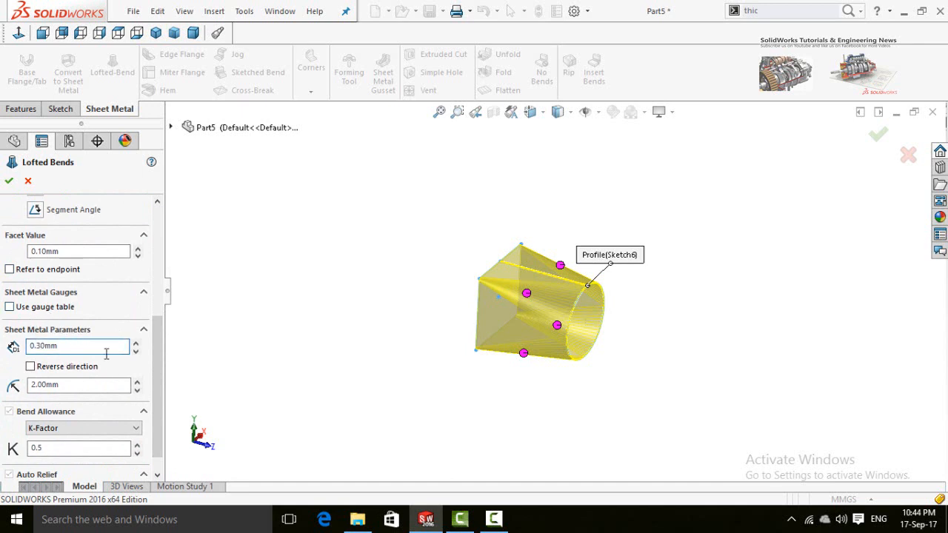
left_click_drag(155, 372, 145, 388)
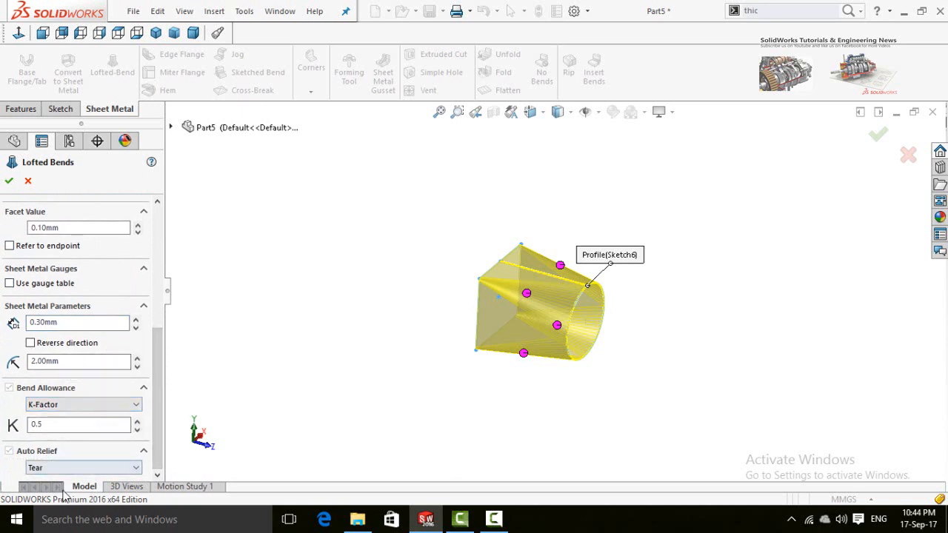
left_click(6, 184)
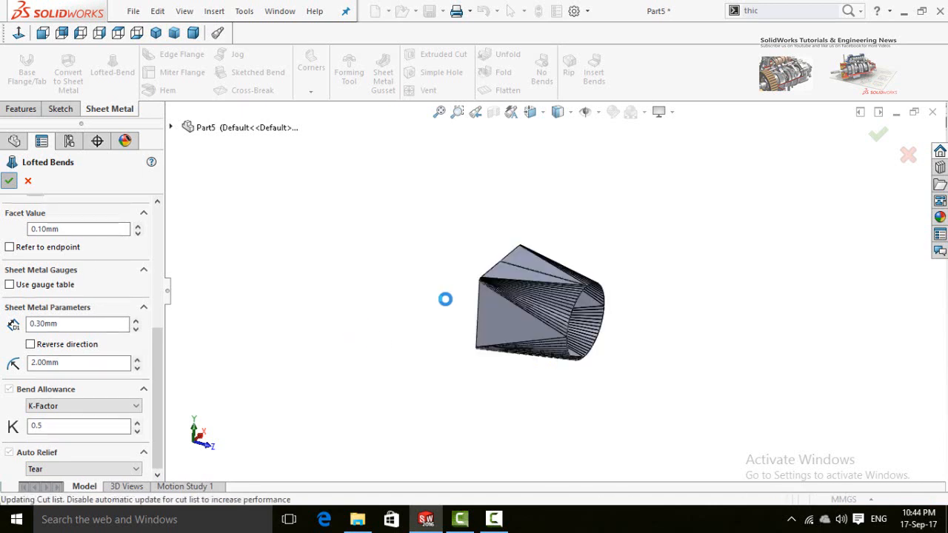
middle_click_drag(432, 286, 478, 281)
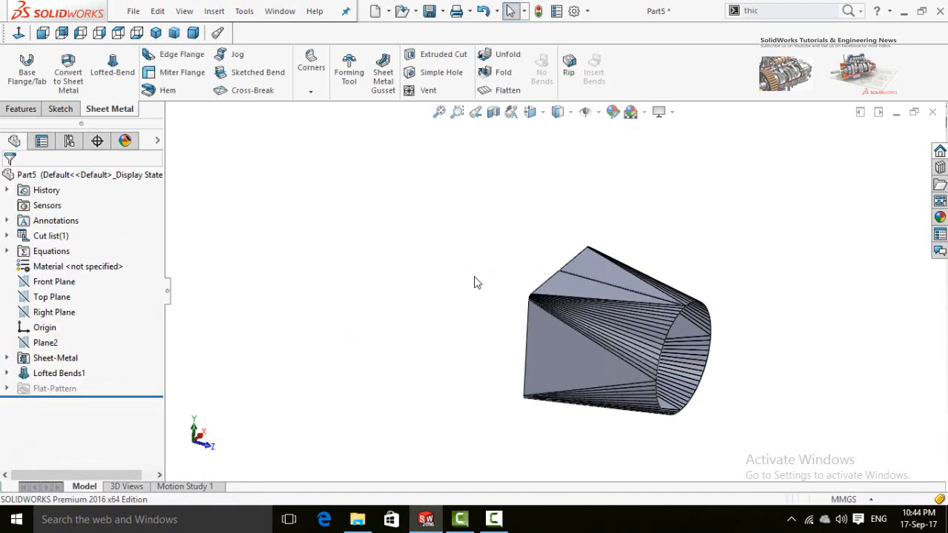
middle_click_drag(443, 221, 354, 341)
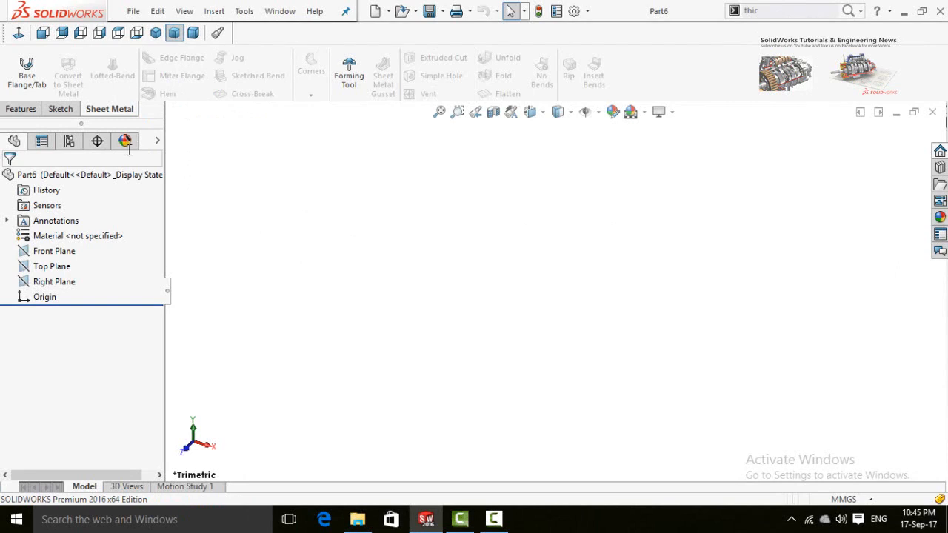
Step: Sketch an open C-shaped profile on the Front Plane from the origin, with two parallel horizontal lines about 127 mm long joined by a vertical line
left_click(61, 109)
left_click(54, 251)
left_click(96, 230)
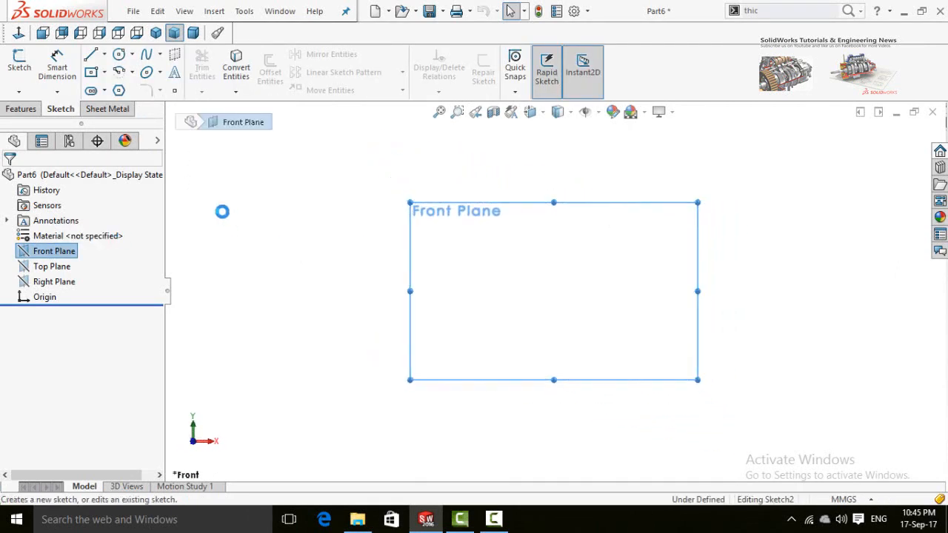
left_click(91, 55)
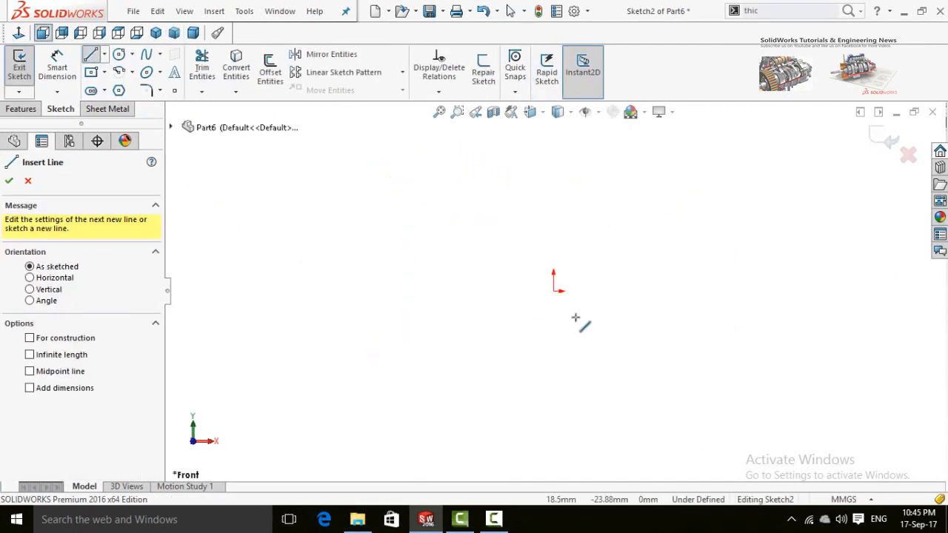
left_click(554, 291)
left_click(348, 292)
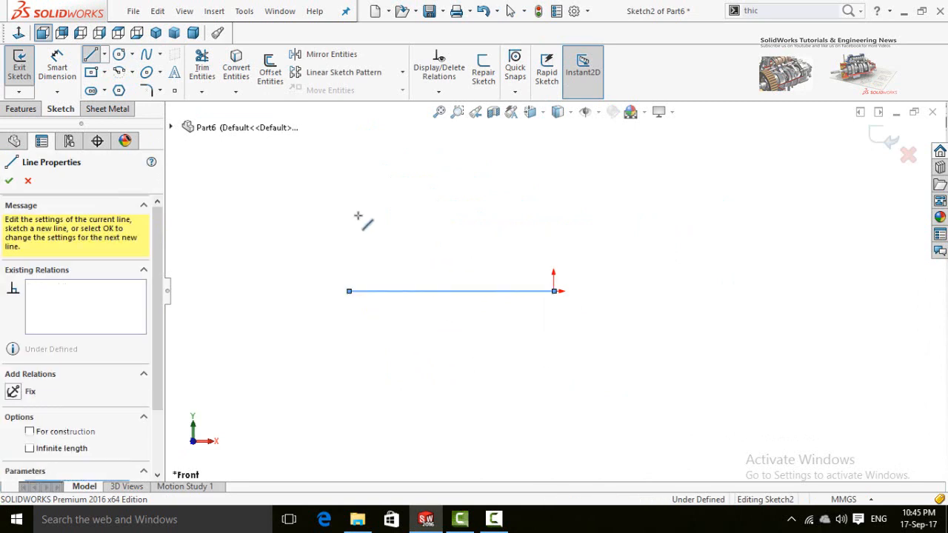
left_click(351, 171)
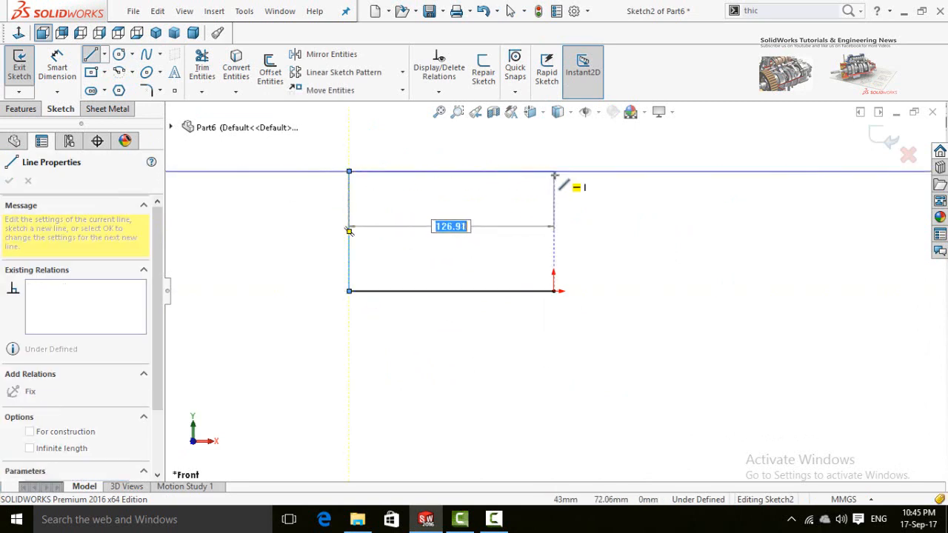
left_click(555, 172)
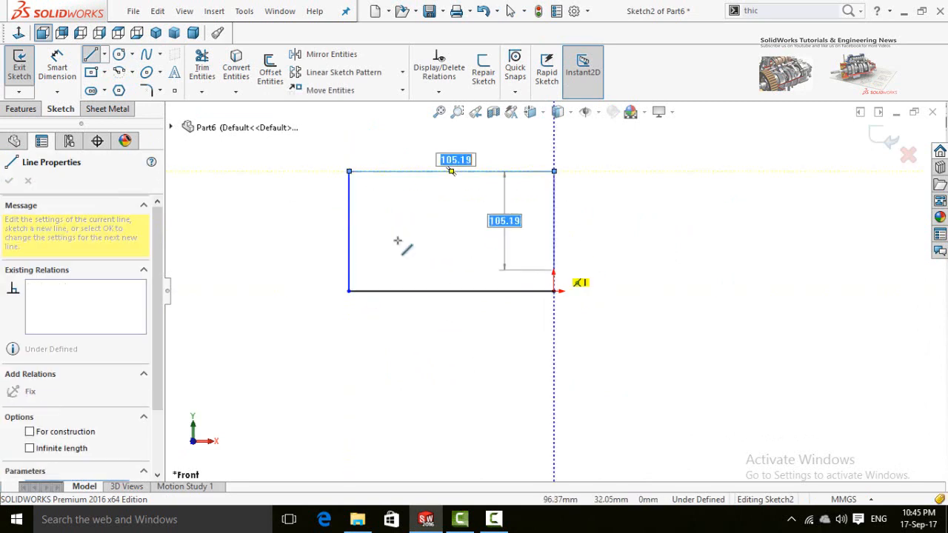
Step: Create a base flange from the open C-shaped profile, setting its depth freehand
left_click(117, 110)
left_click(27, 71)
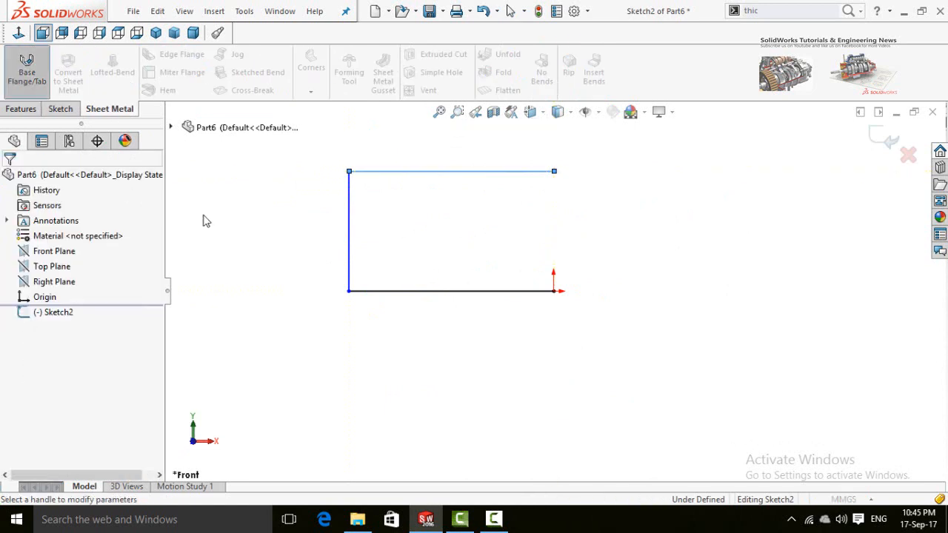
middle_click_drag(346, 277, 370, 297)
left_click_drag(535, 297, 472, 332)
left_click(9, 181)
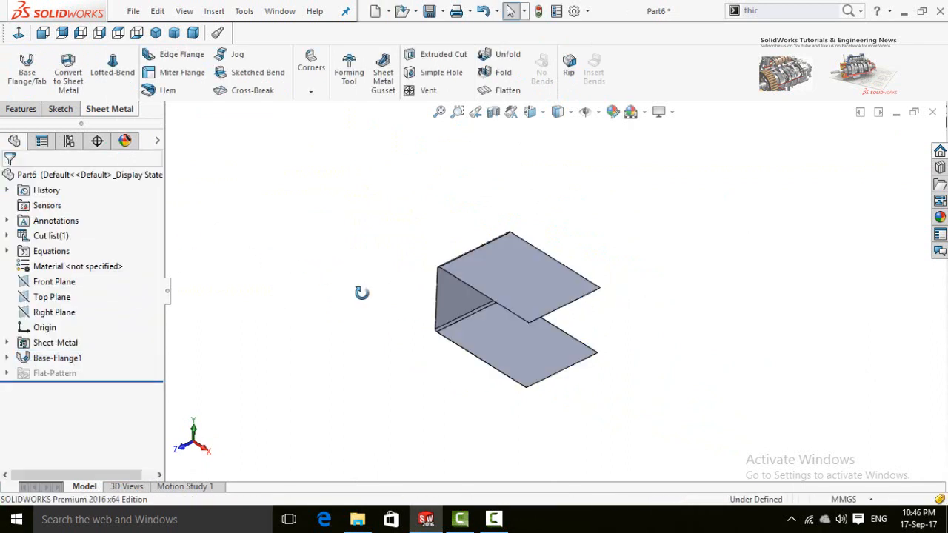
middle_click_drag(360, 291, 364, 348)
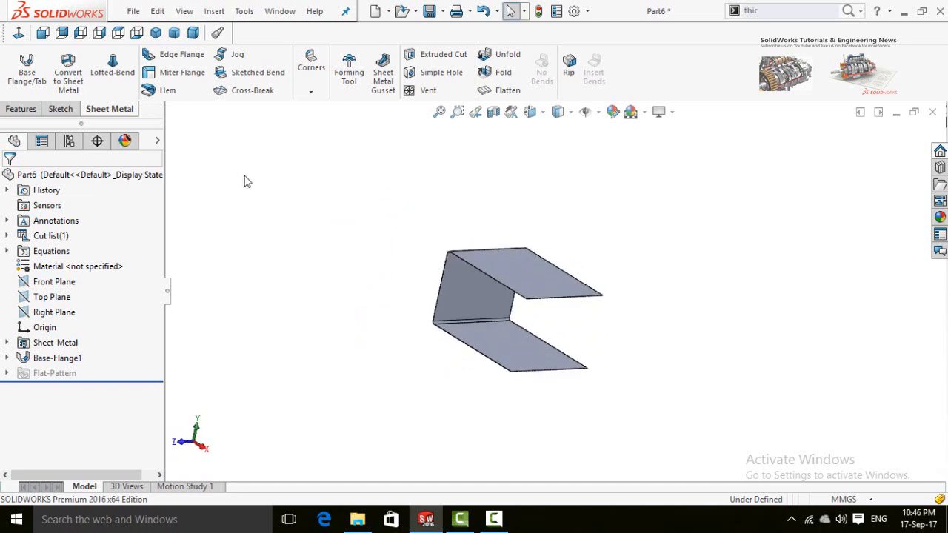
Step: Add an edge flange to the long side edge of the upper wall, pointing upward with a length of 51 mm
left_click(166, 56)
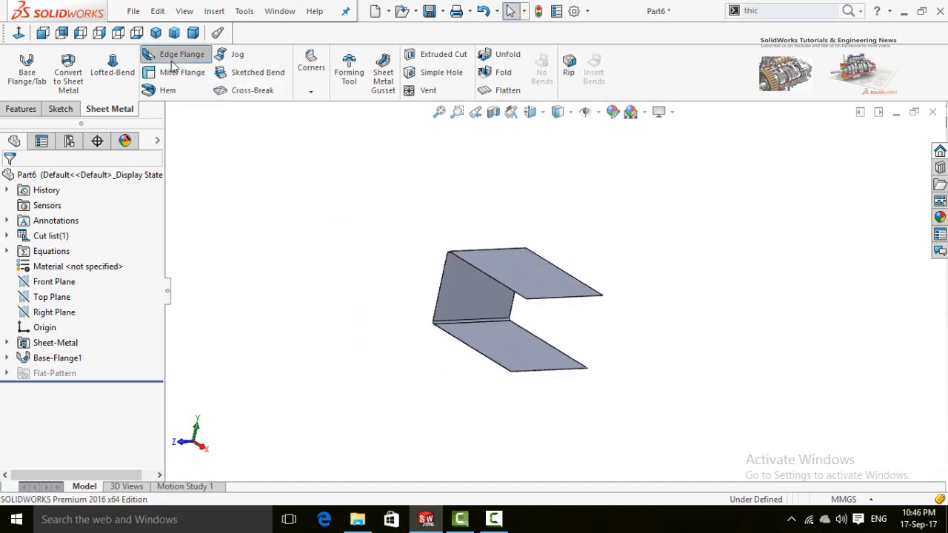
middle_click_drag(294, 233, 310, 191)
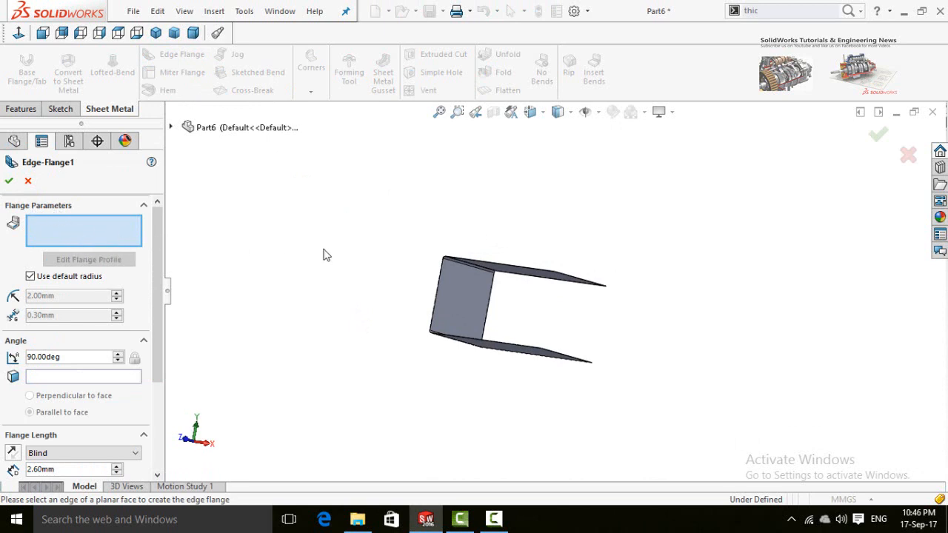
scroll(330, 303, "down", 1)
scroll(506, 297, "down", 3)
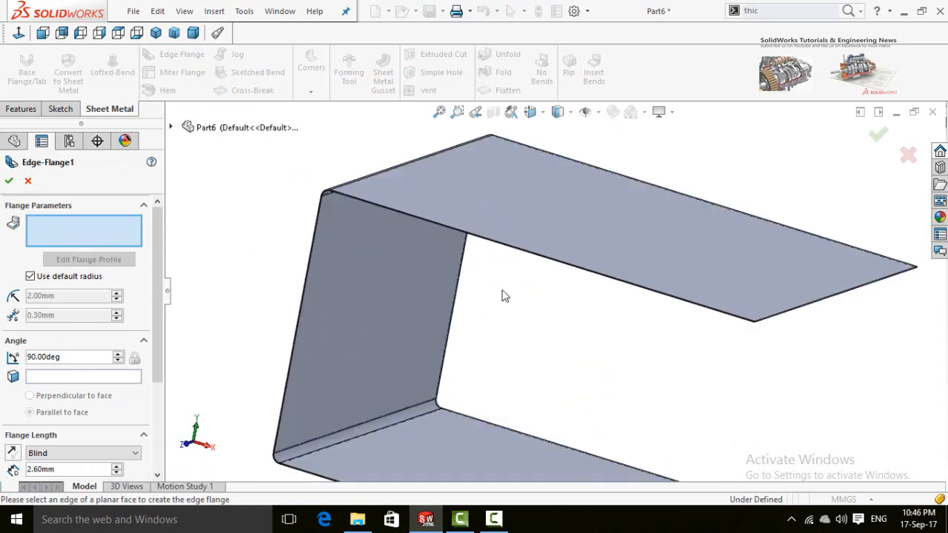
left_click(508, 251)
scroll(319, 252, "up", 3)
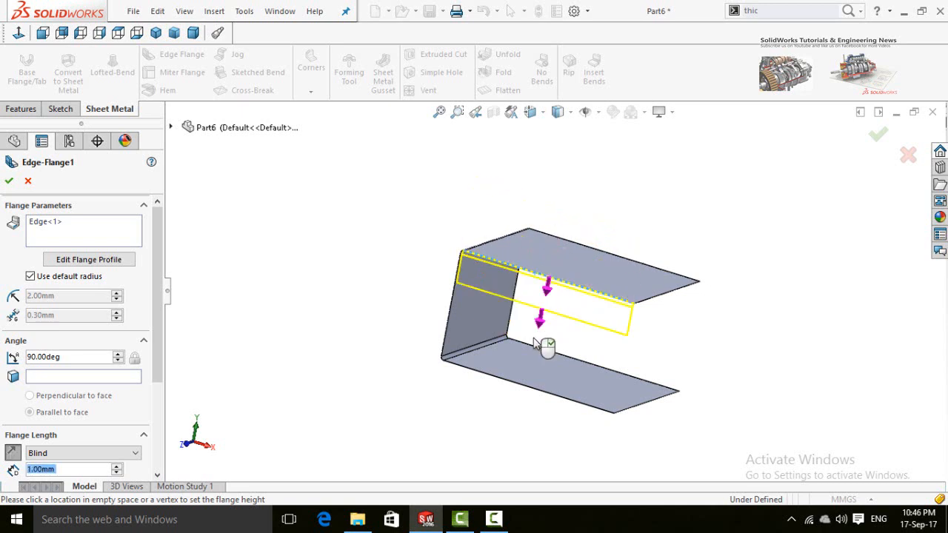
left_click(584, 211)
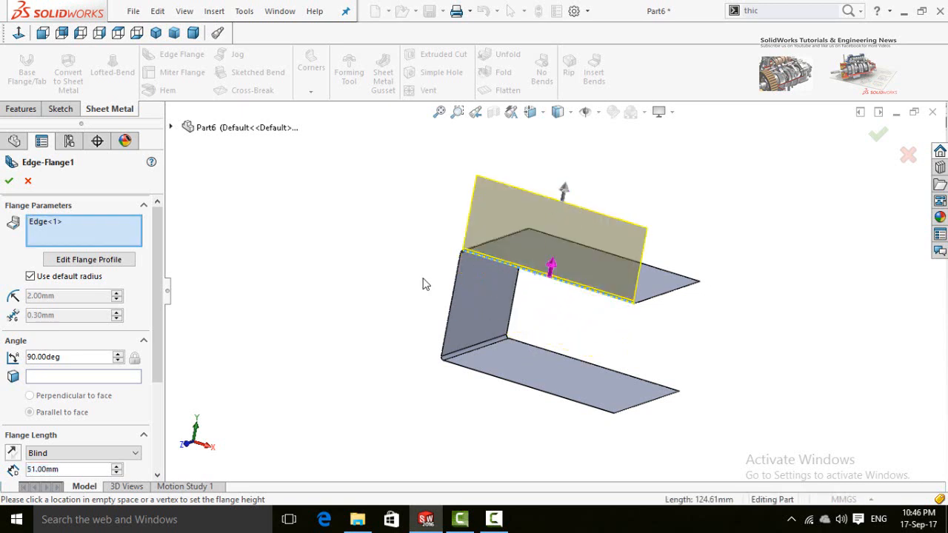
Step: Set the edge flange's angle to 120 degrees
middle_click_drag(426, 284, 300, 212)
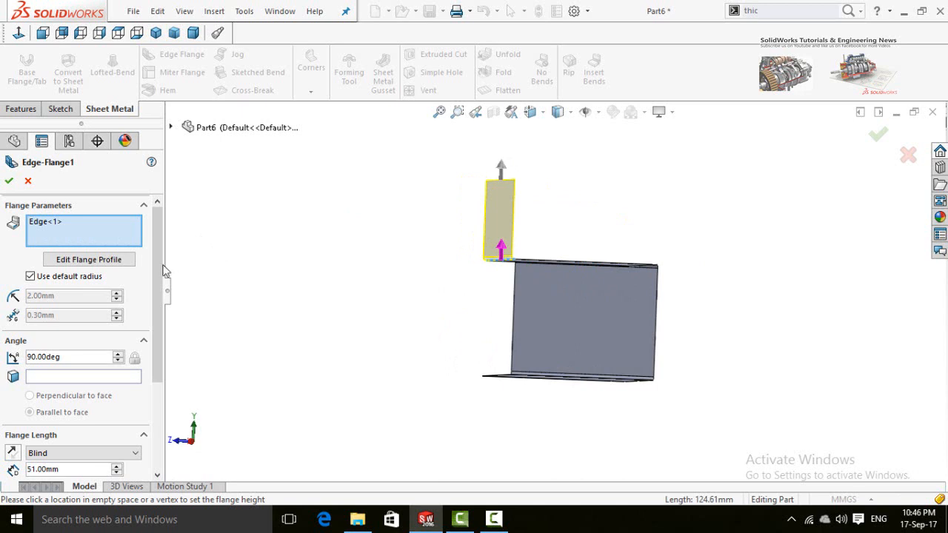
scroll(161, 286, "down", 2)
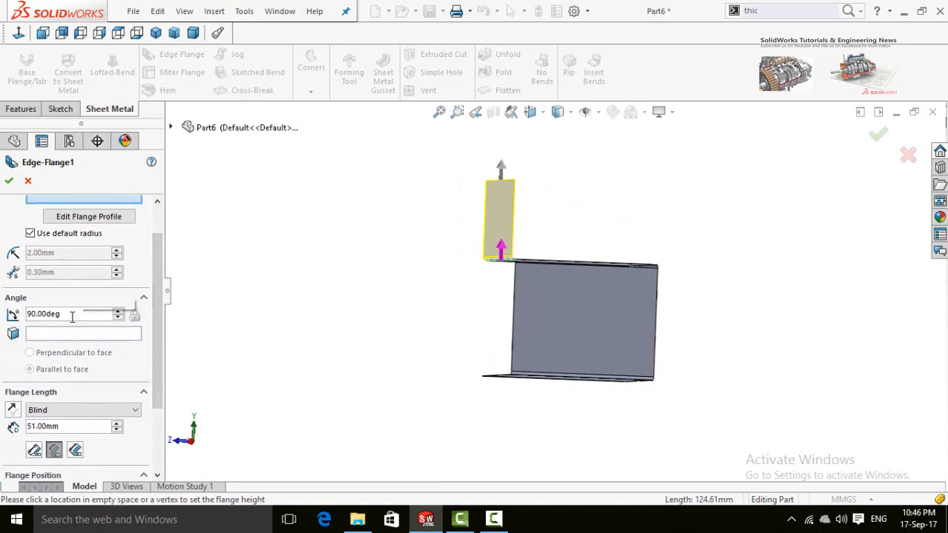
left_click(118, 312)
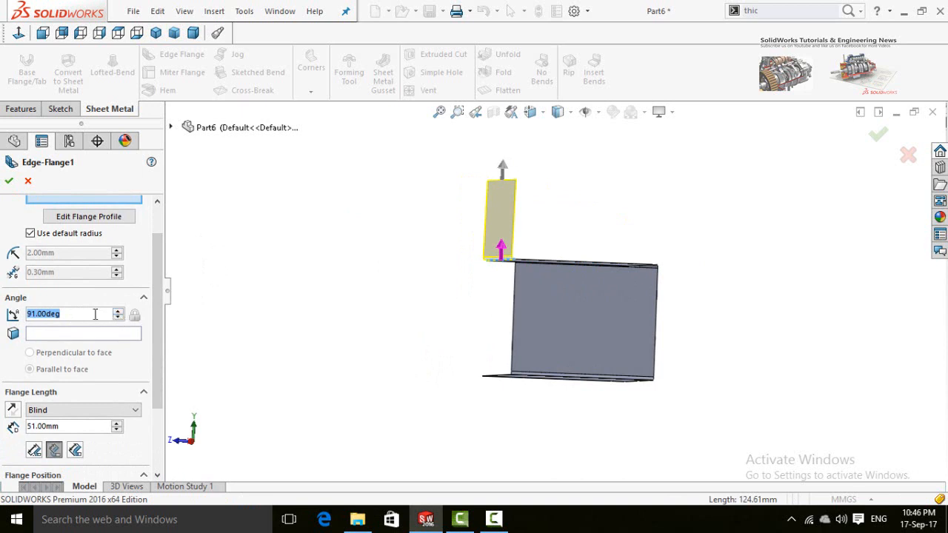
type("120")
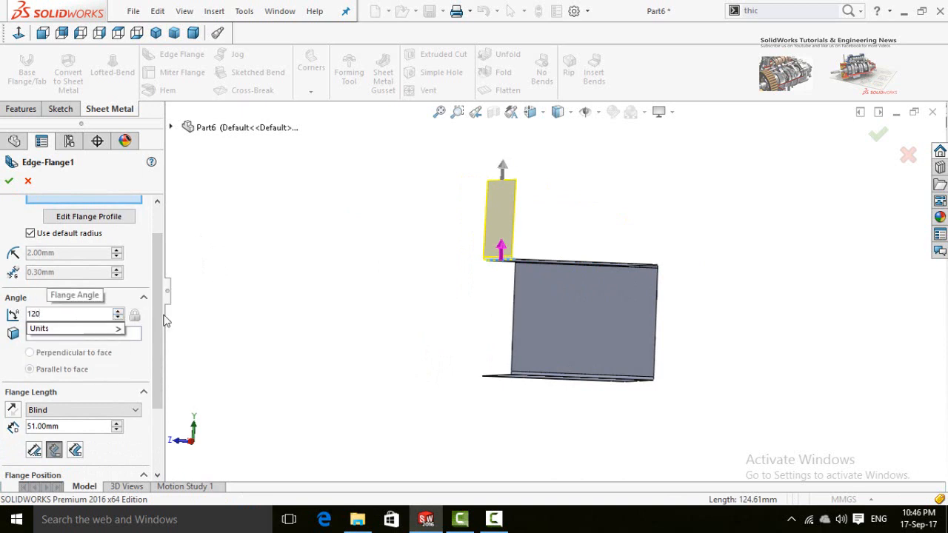
Step: Set the edge flange's angle to 180 degrees
left_click(341, 297)
middle_click_drag(346, 294, 363, 304)
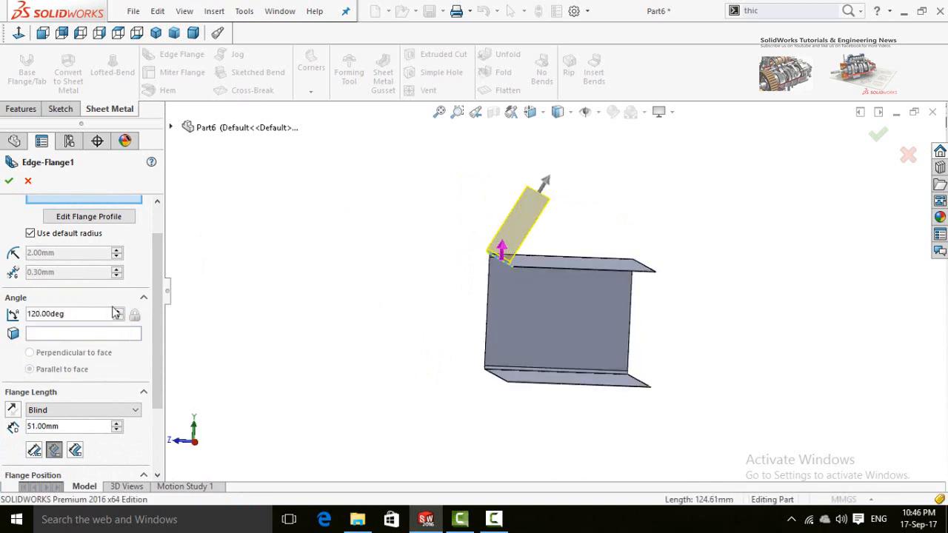
type("189")
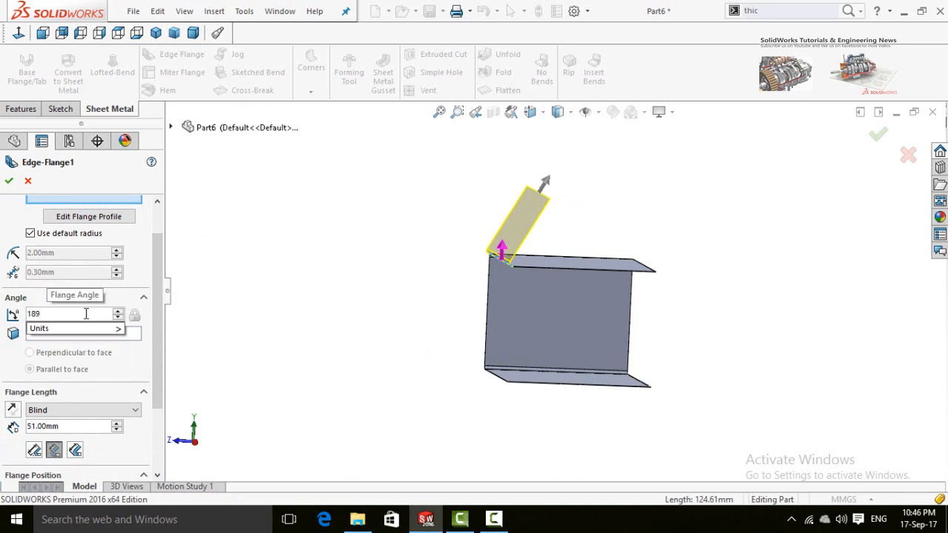
key("BackSpace")
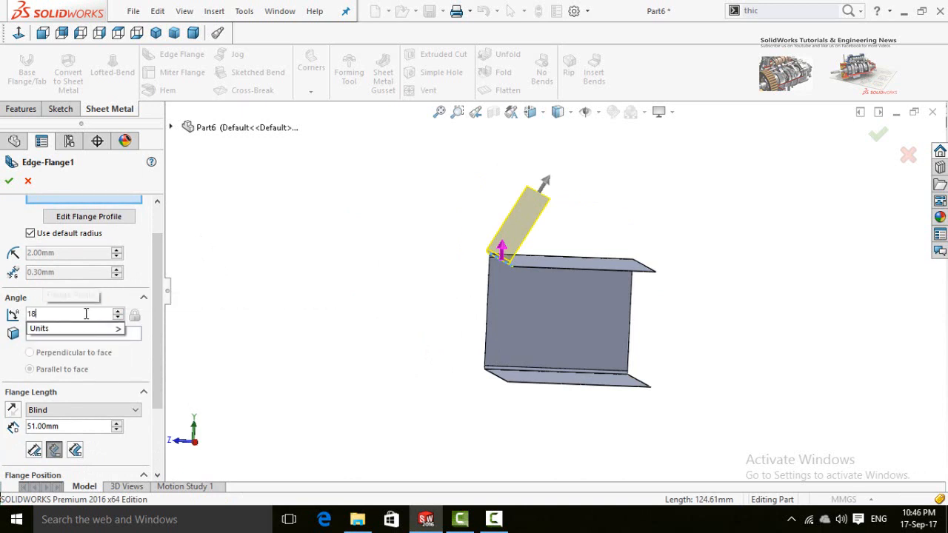
type("0")
key("Return")
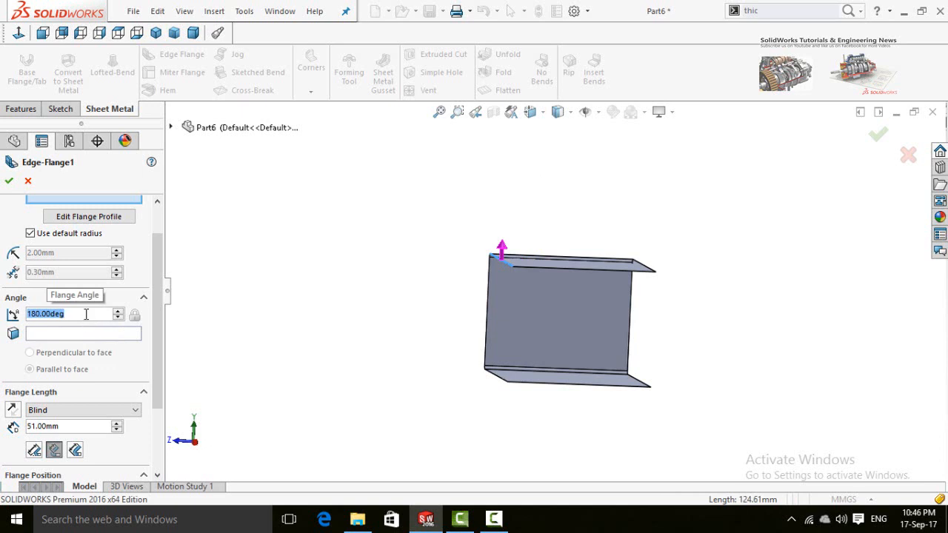
Step: Set the edge flange's angle back to 120 degrees
type("12")
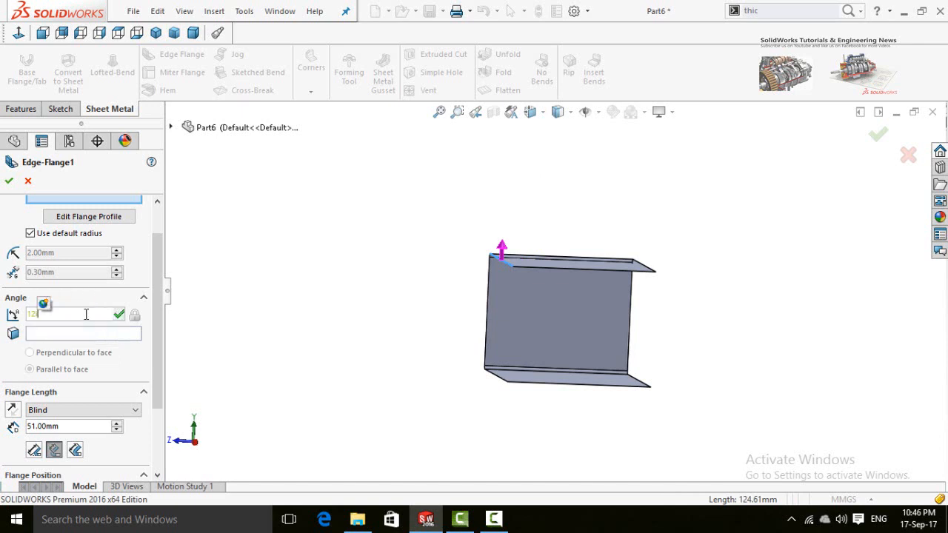
type("0")
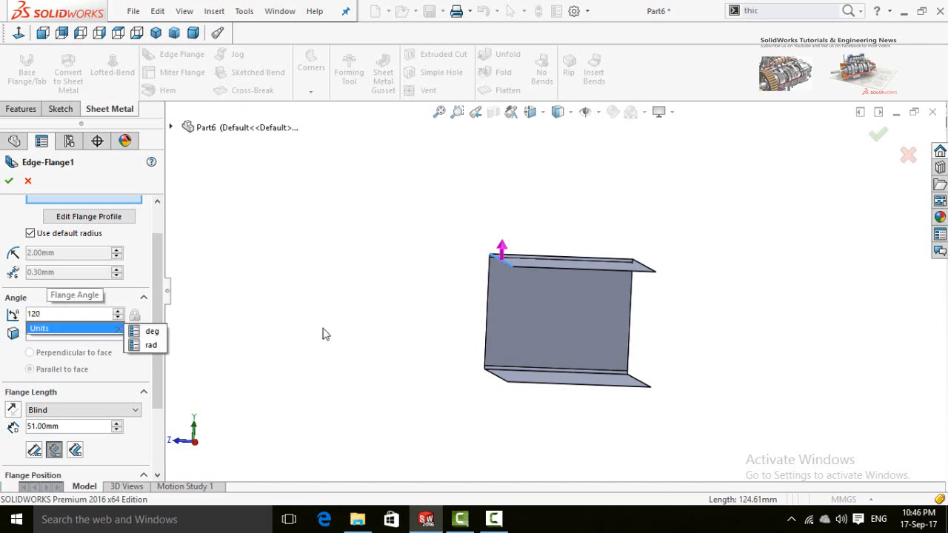
key("Return")
middle_click_drag(367, 284, 351, 319)
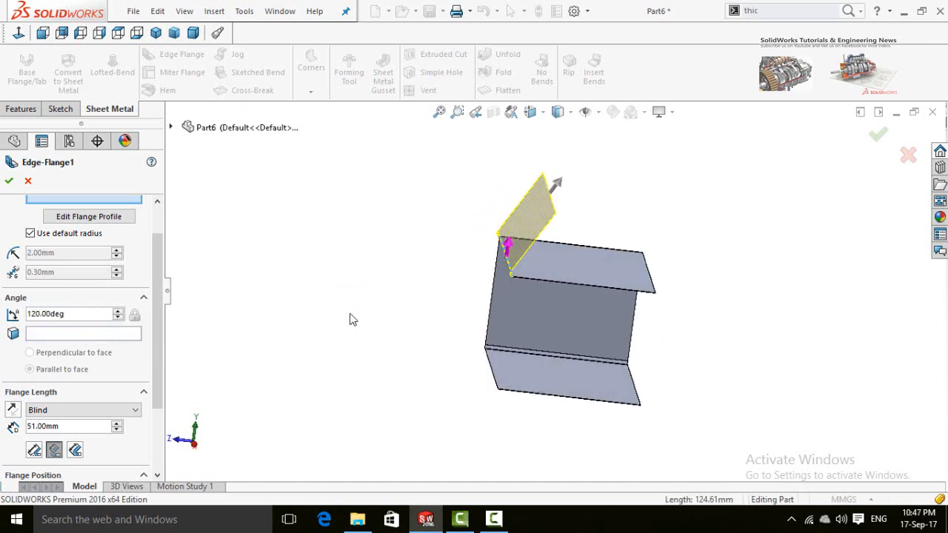
Step: Set the edge flange's length to 100 mm
scroll(153, 398, "down", 3)
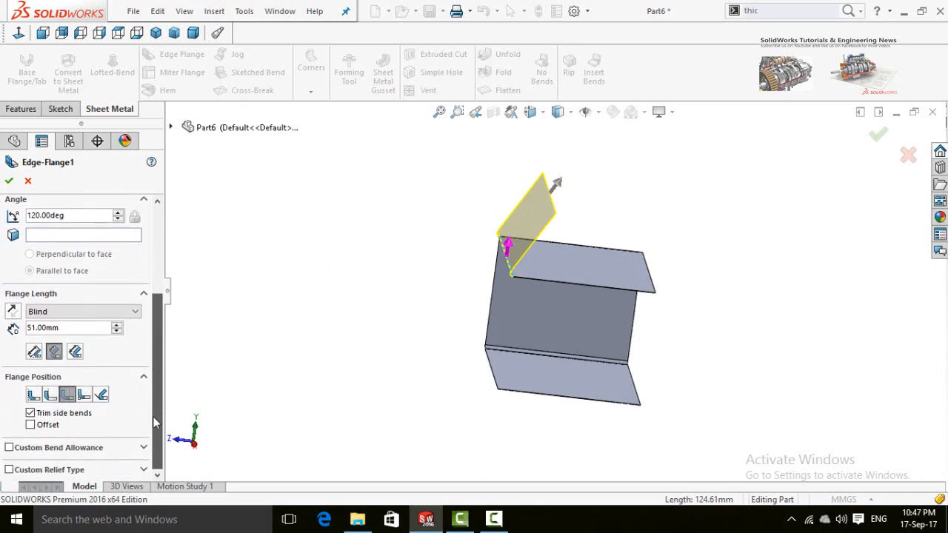
double_click(62, 329)
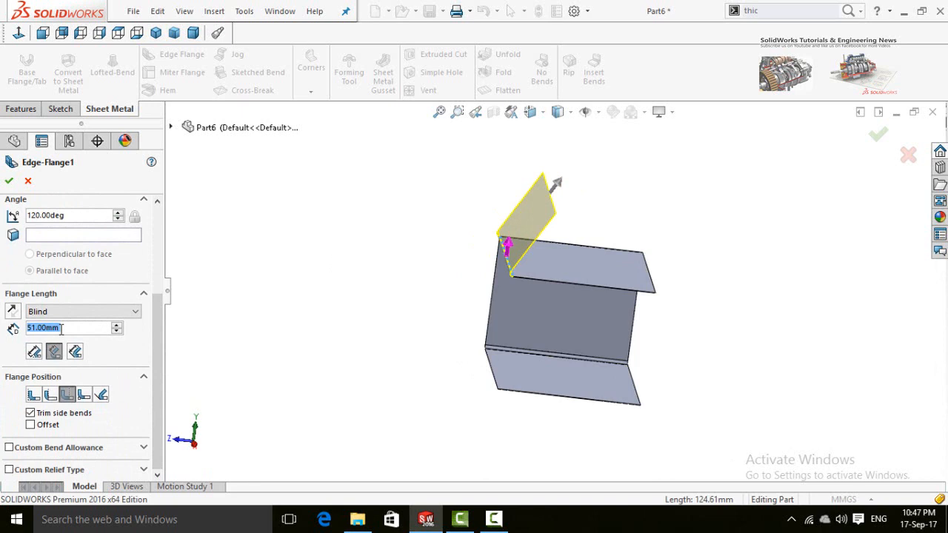
type("100")
key("Return")
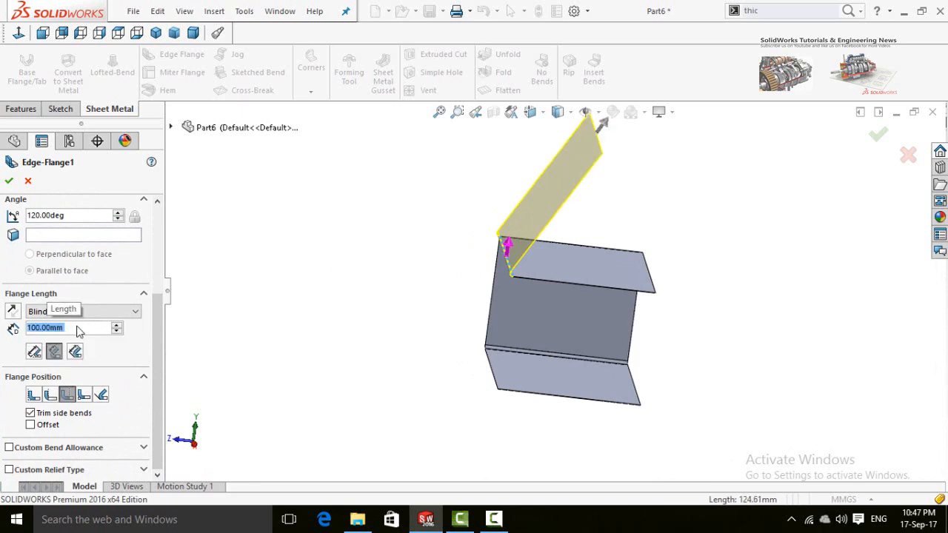
Step: Reduce the edge flange's length to 50 mm and disable its default bend radius
left_click(118, 331)
left_click(118, 331)
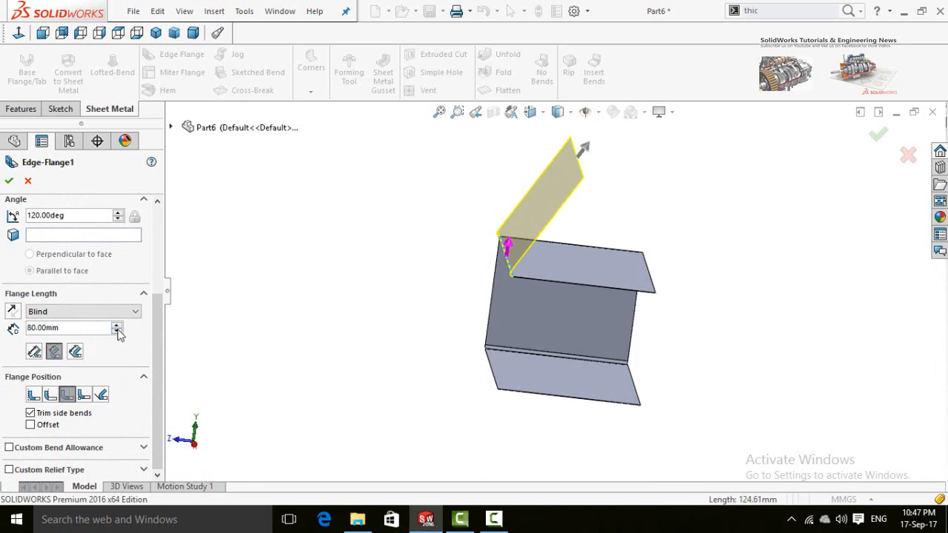
left_click(117, 331)
left_click(117, 330)
left_click(117, 331)
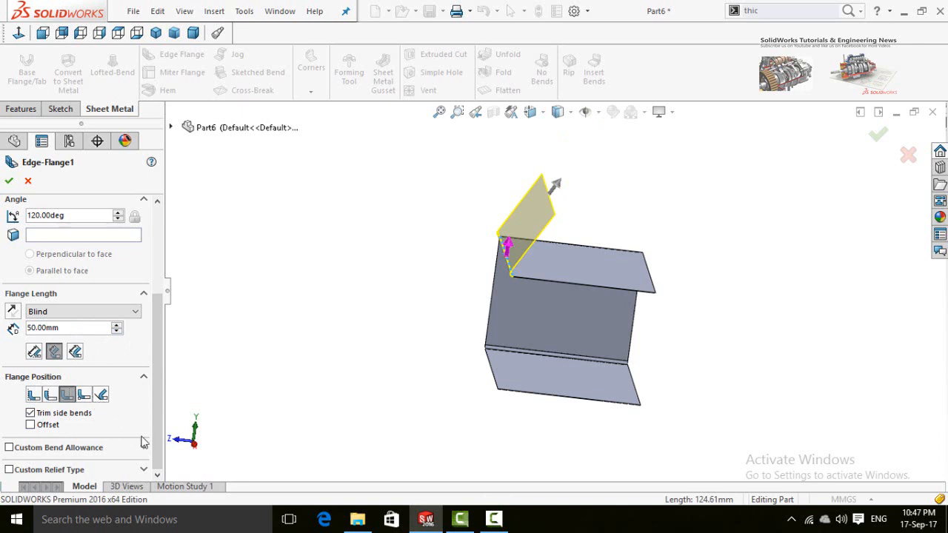
left_click_drag(164, 414, 165, 307)
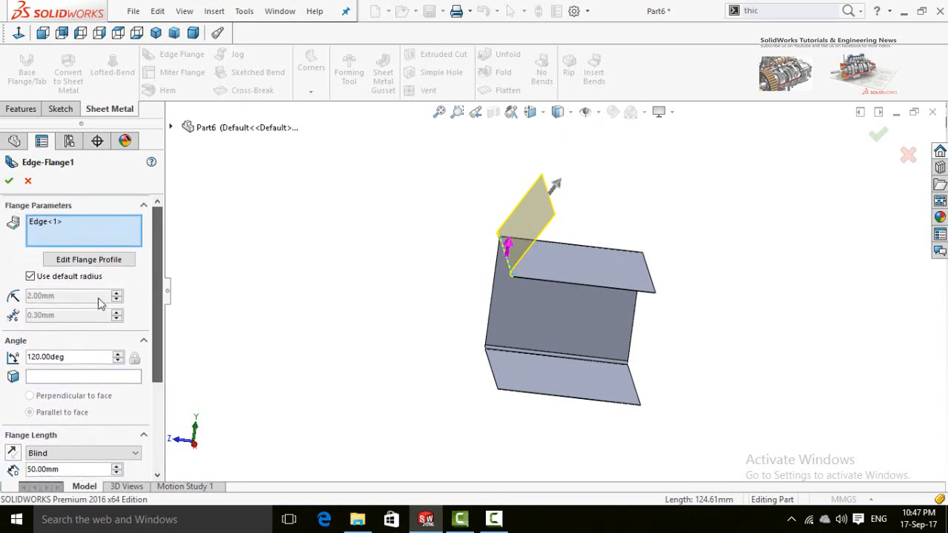
left_click(30, 276)
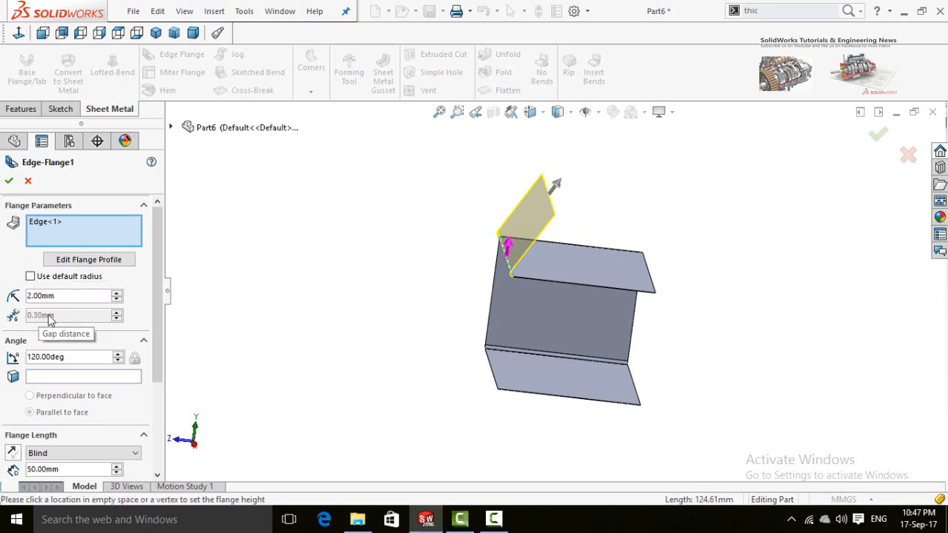
Step: Try adding flanges along the lower wall's long edge, the adjoining connecting-wall edge and the upper wall's opposite long edge
middle_click_drag(287, 310, 402, 272)
middle_click_drag(413, 362, 437, 404)
middle_click_drag(723, 333, 738, 361)
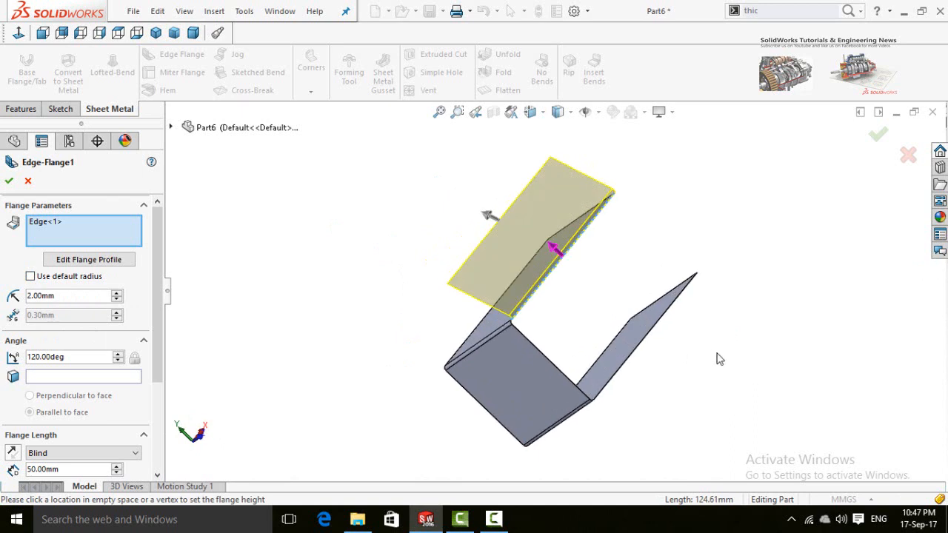
scroll(711, 353, "down", 2)
left_click(596, 338)
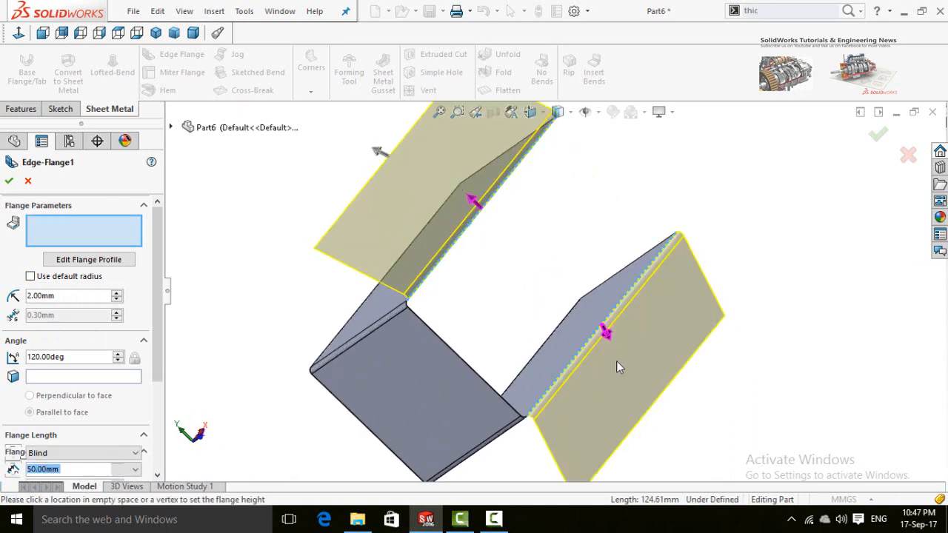
scroll(564, 381, "up", 3)
left_click(513, 331)
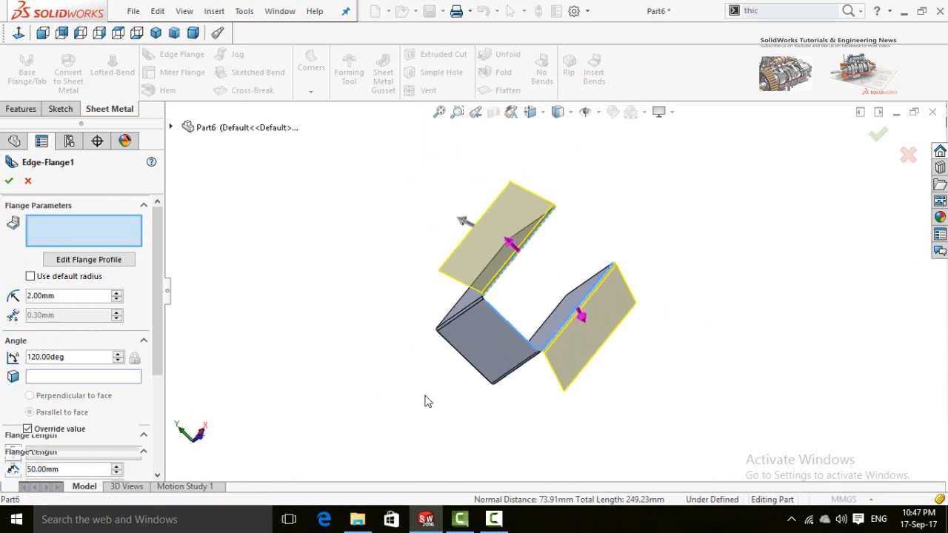
middle_click_drag(388, 364, 462, 334)
left_click(470, 333)
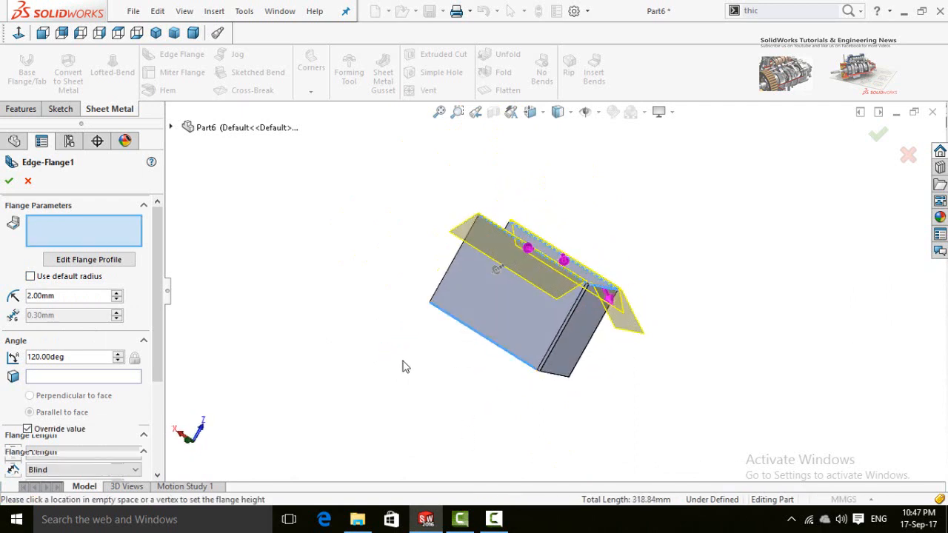
mouse_move(436, 377)
middle_mouse_down()
mouse_move(462, 383)
mouse_move(380, 370)
mouse_move(383, 345)
middle_mouse_up()
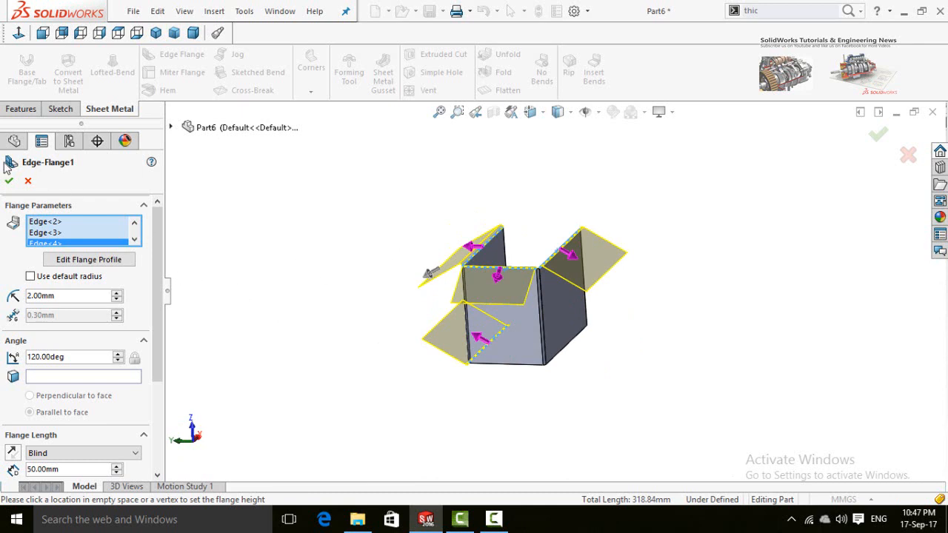
left_click(270, 275)
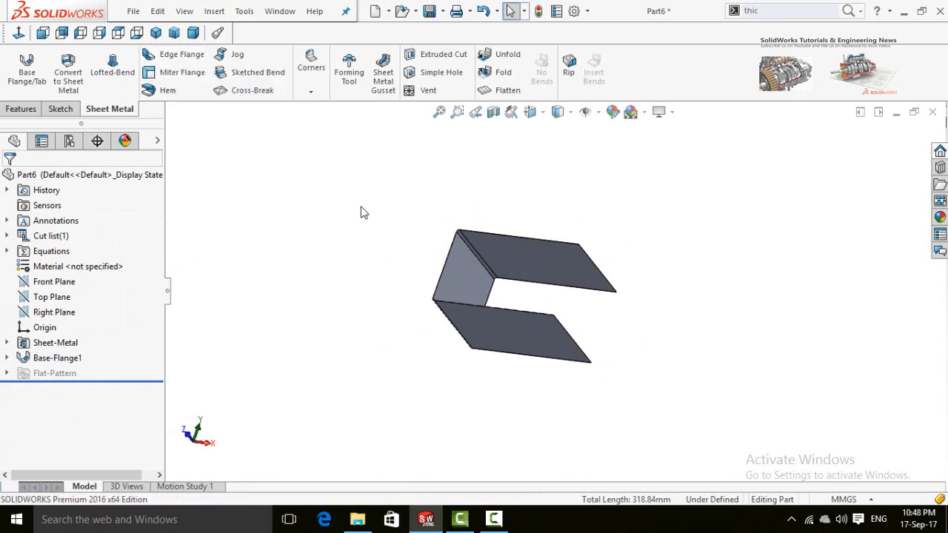
Step: Start a sketch on the narrow thickness face at the free end of the base flange's upper wall
middle_click_drag(428, 201, 519, 207)
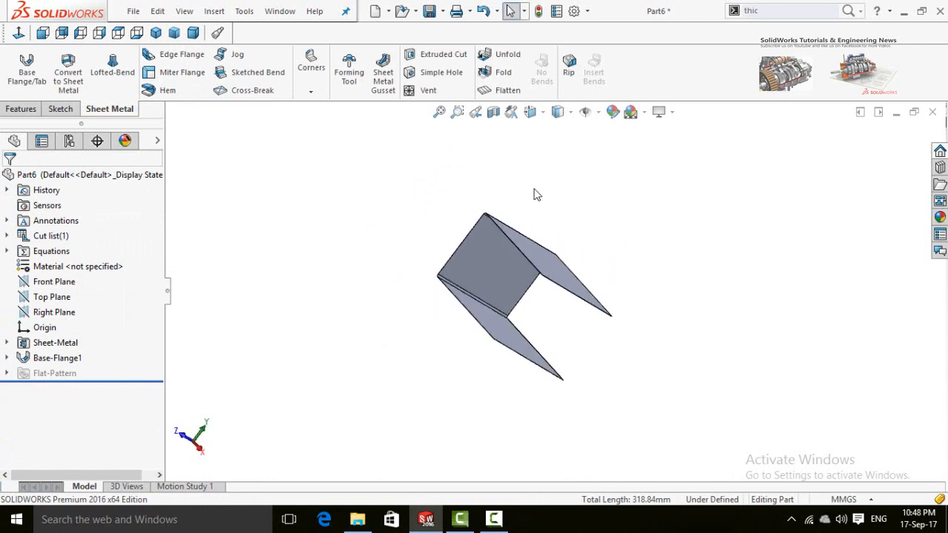
scroll(561, 292, "down", 3)
scroll(548, 274, "up", 4)
middle_click_drag(548, 285, 533, 225)
scroll(537, 230, "down", 2)
scroll(520, 246, "down", 2)
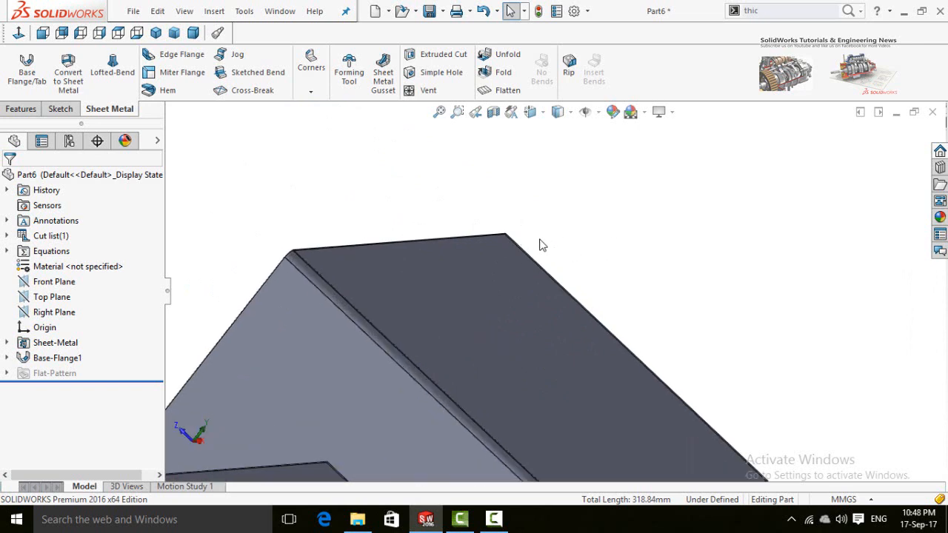
scroll(519, 255, "down", 3)
left_click(471, 284)
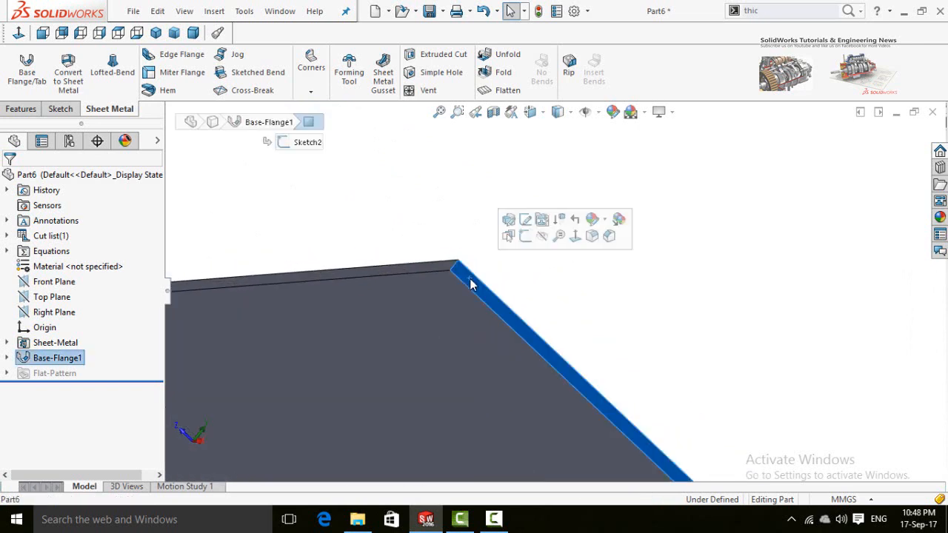
left_click(525, 237)
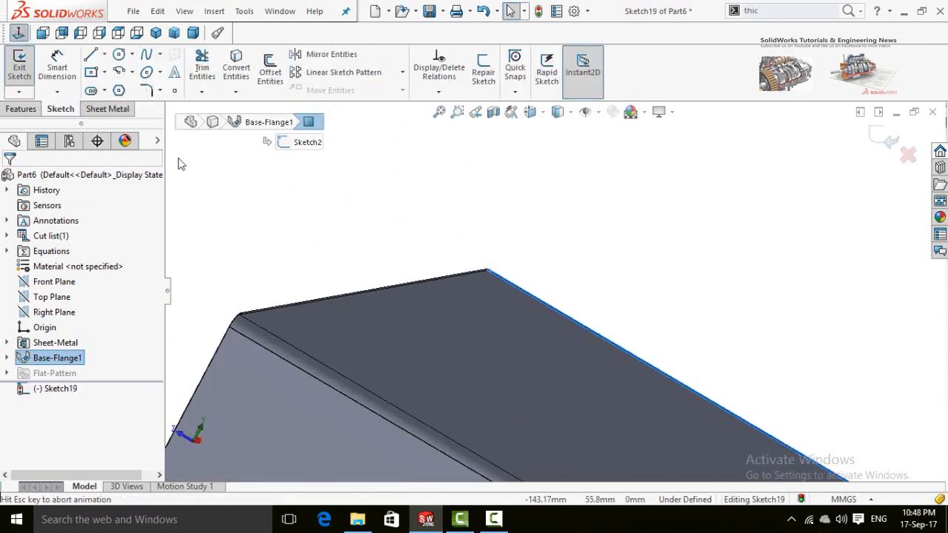
Step: Sketch a vertical line upward from the outer corner of the upper wall's end face
scroll(435, 162, "down", 3)
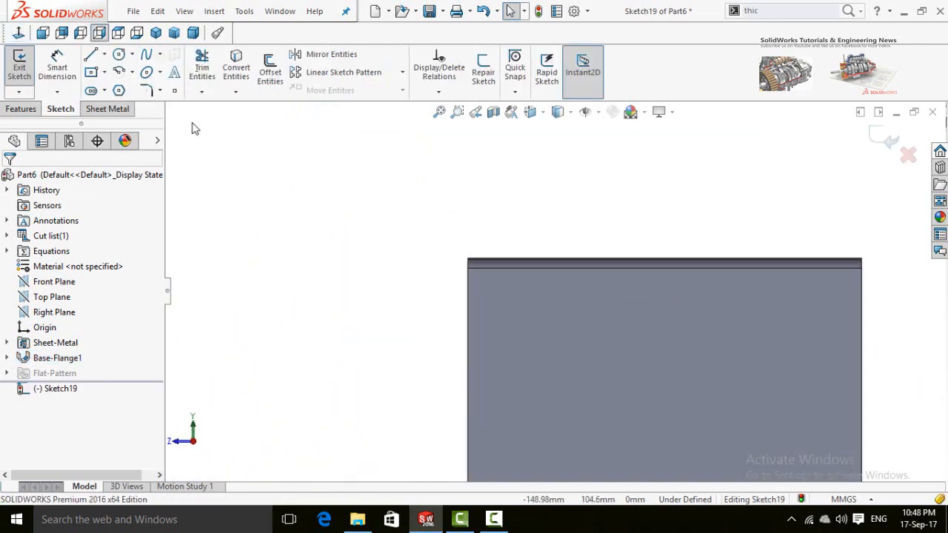
left_click(90, 54)
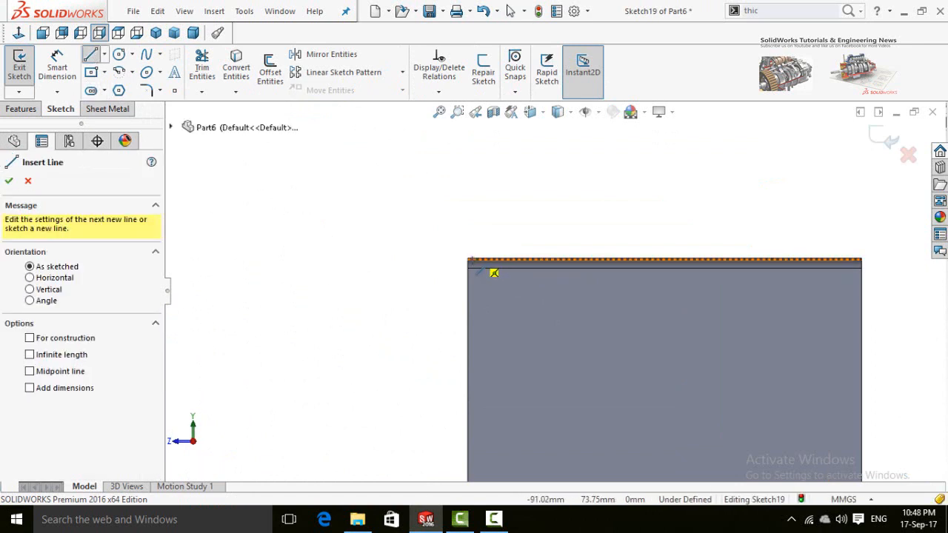
left_click(468, 259)
left_click(465, 178)
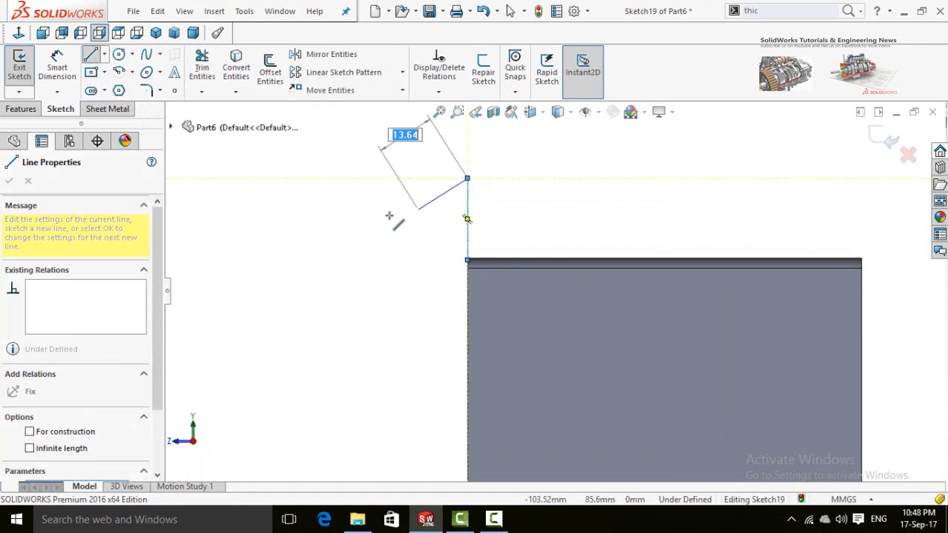
Step: Finish the line sketch and start a miter flange from it, carrying it around the corner onto the channel's adjacent web edge
key("Escape")
key("f")
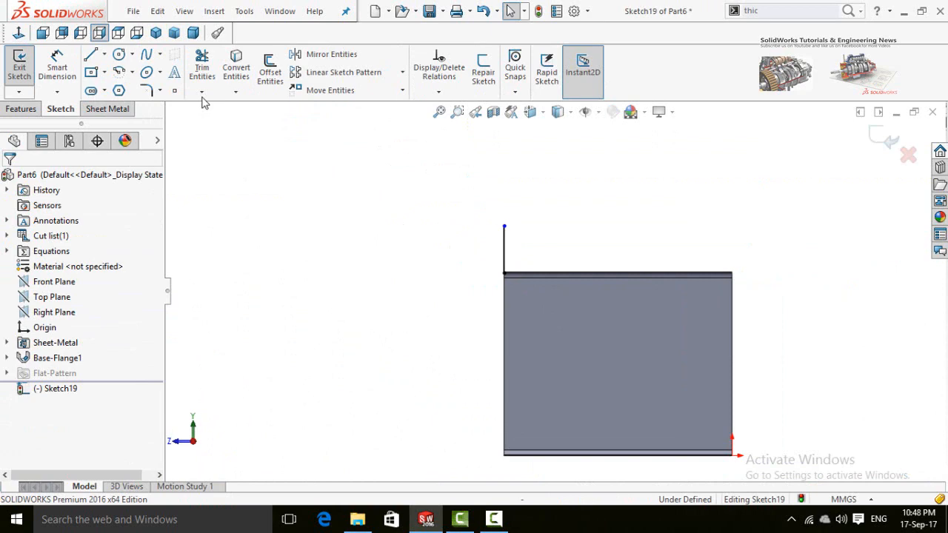
left_click(93, 111)
left_click(164, 74)
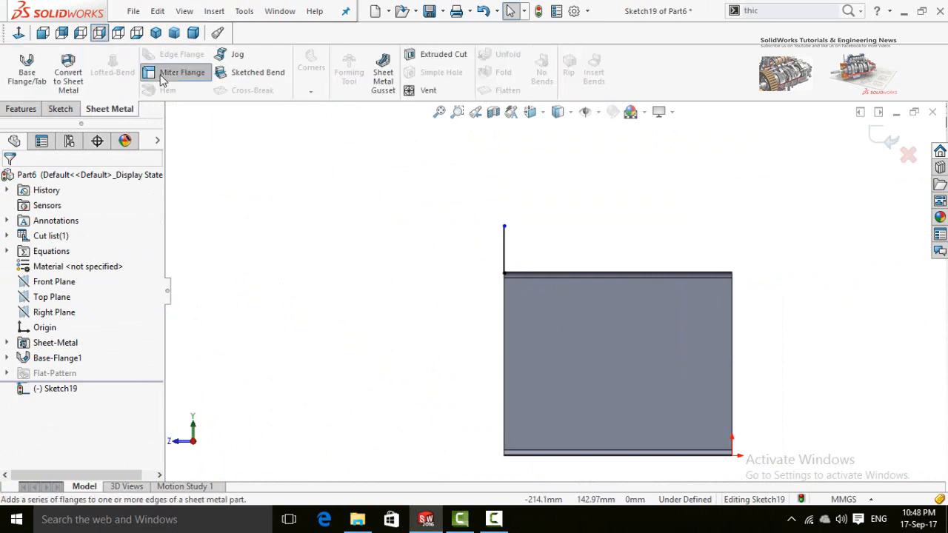
middle_click_drag(421, 295, 374, 345)
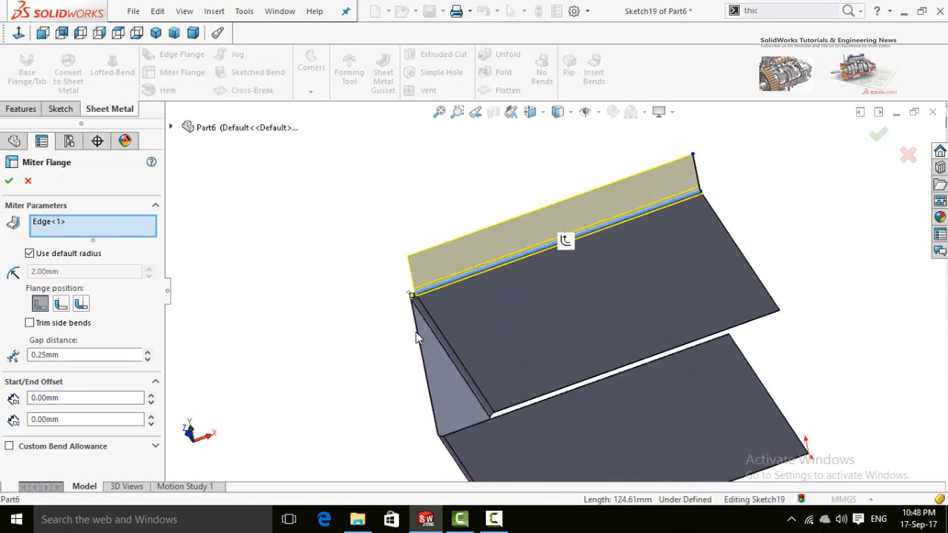
left_click(417, 333)
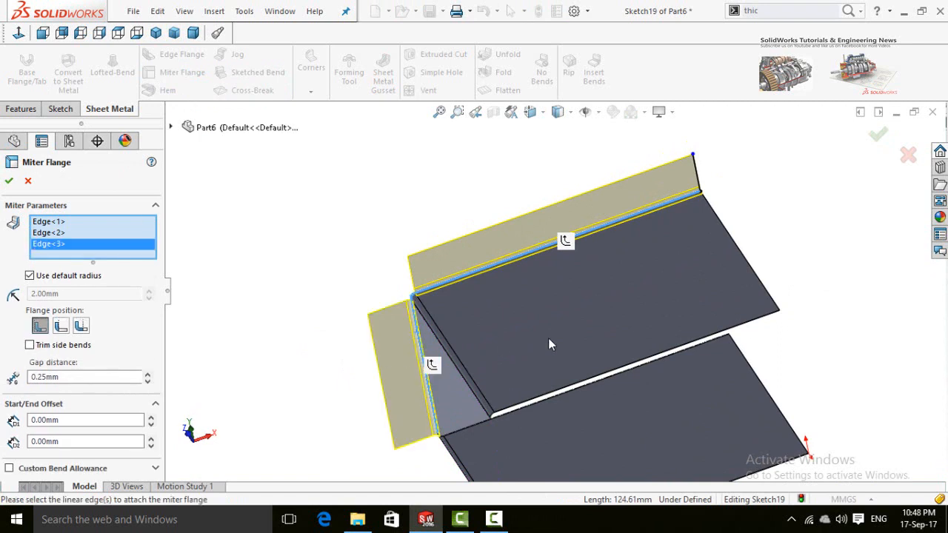
Step: Extend the miter flange around the next bend along the opposite wall edge and create it with default radius and 0.25 mm gap
scroll(536, 383, "up", 4)
middle_click_drag(475, 375, 535, 364)
scroll(561, 322, "down", 3)
middle_click_drag(560, 321, 512, 400)
left_click(485, 332)
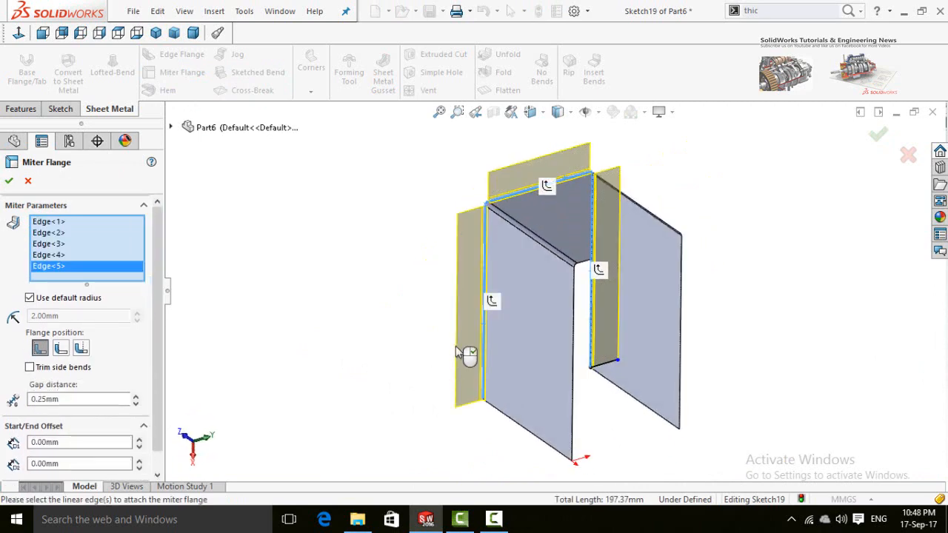
scroll(385, 393, "up", 2)
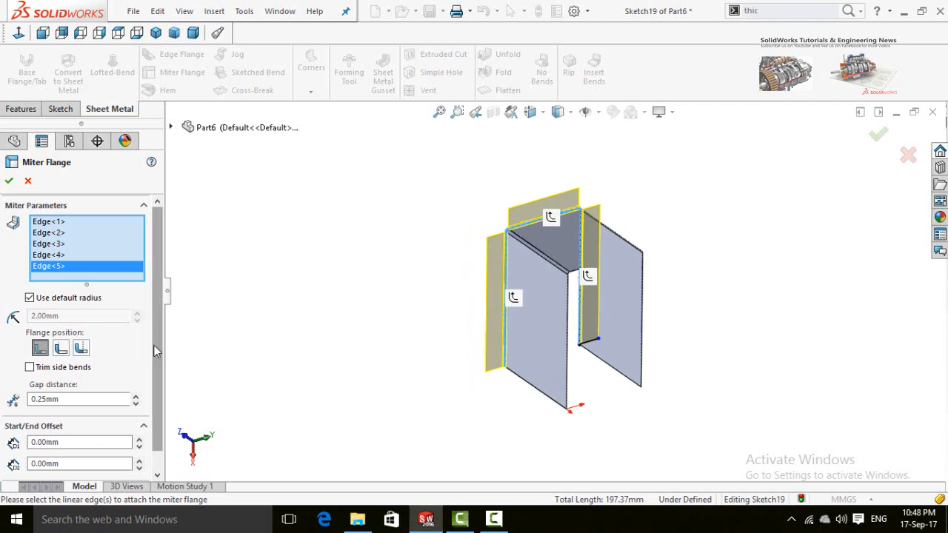
left_click_drag(158, 336, 162, 393)
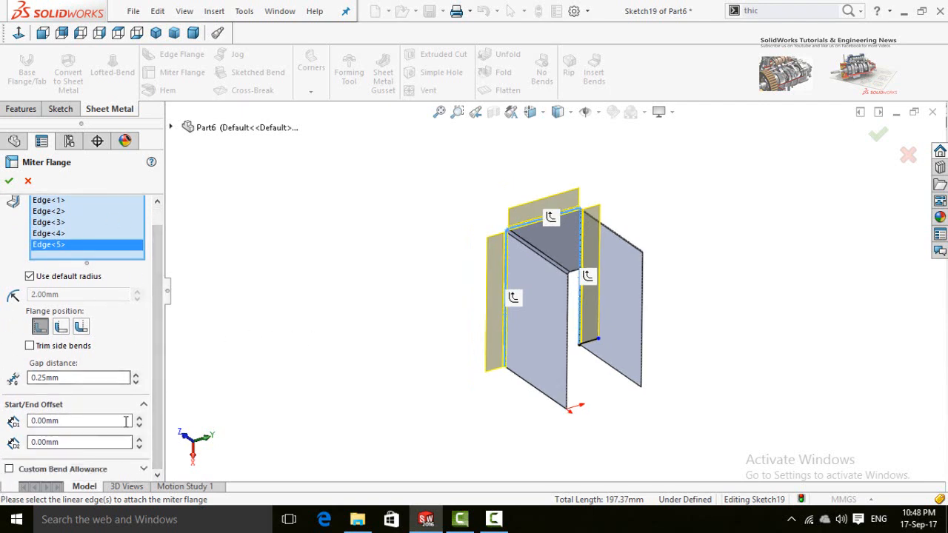
left_click(10, 182)
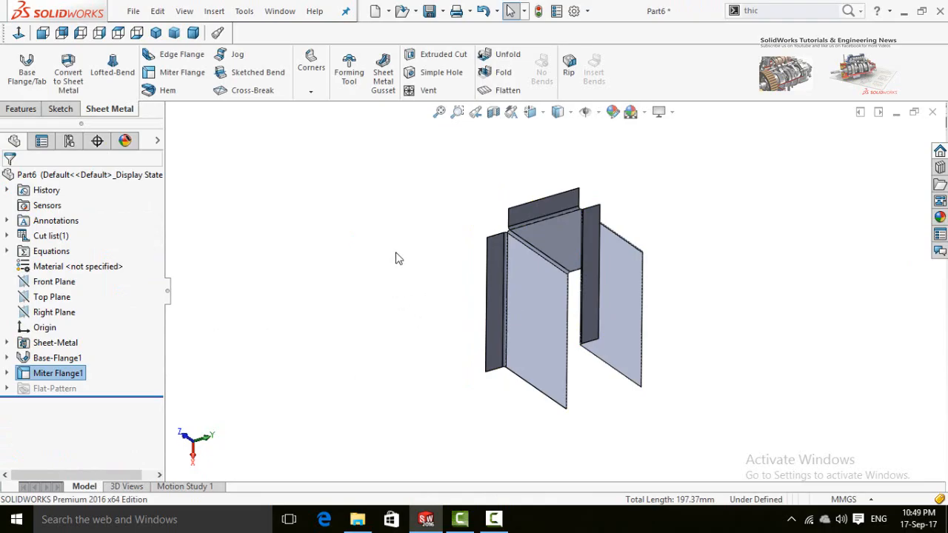
Step: Start an open hem, 30 mm long with a 10 mm gap, on the free end edge of one channel side wall
middle_click_drag(397, 258, 360, 415)
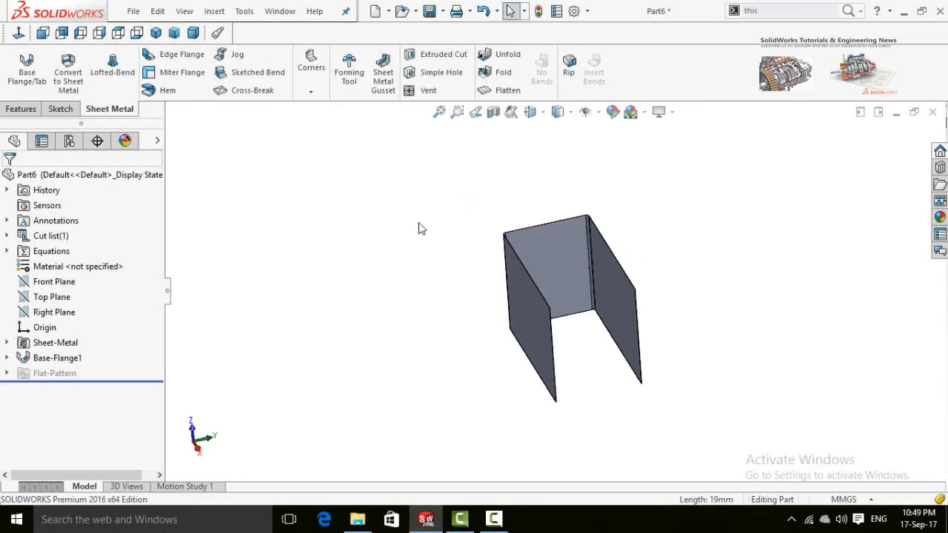
left_click(168, 92)
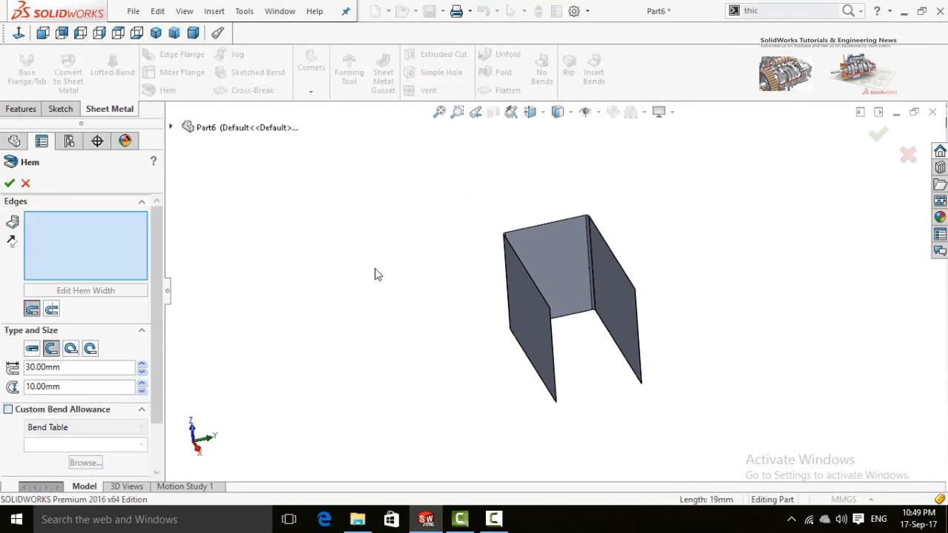
middle_click_drag(390, 229, 405, 155)
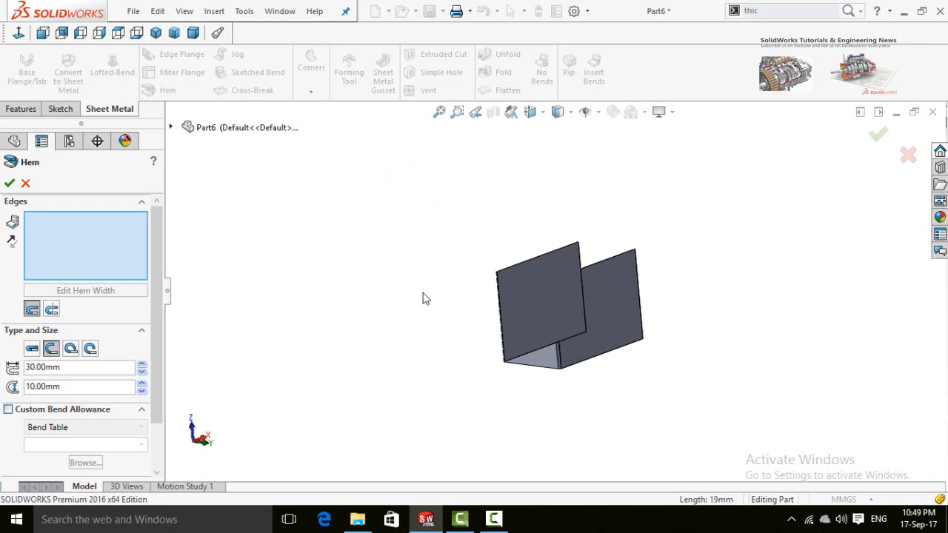
middle_click_drag(423, 296, 460, 169)
scroll(647, 249, "down", 6)
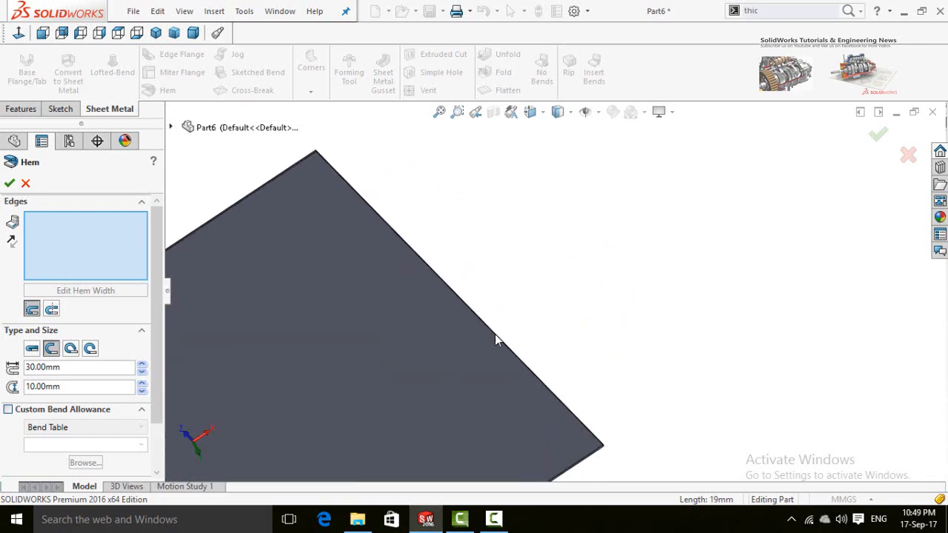
left_click(496, 339)
scroll(590, 330, "up", 5)
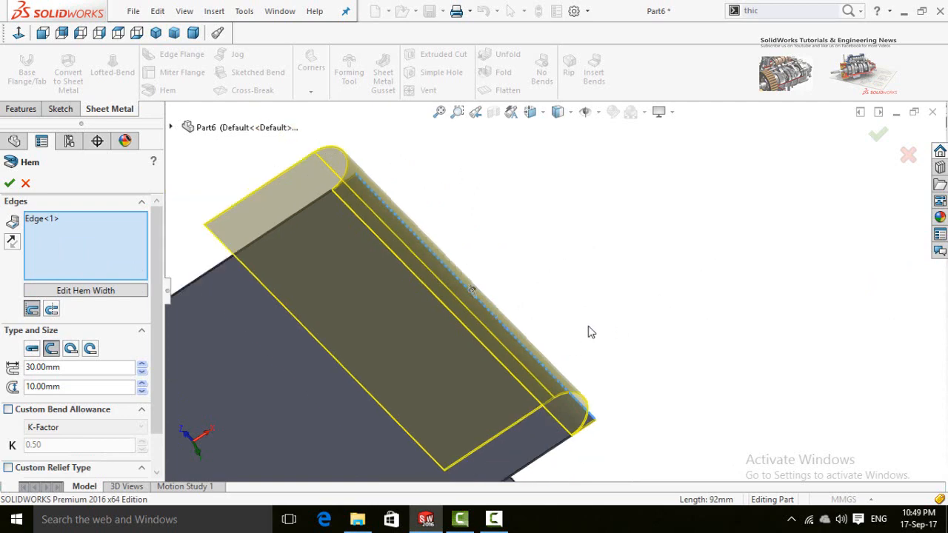
middle_click_drag(608, 354, 620, 319)
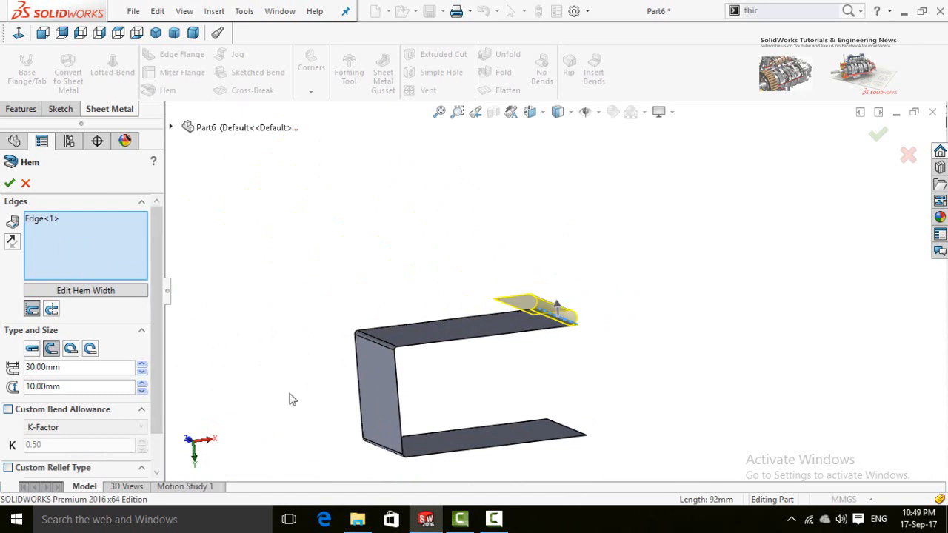
Step: Add the free end edge of the other channel side wall to the hem
middle_click_drag(292, 397, 343, 402)
middle_click_drag(696, 426, 442, 349)
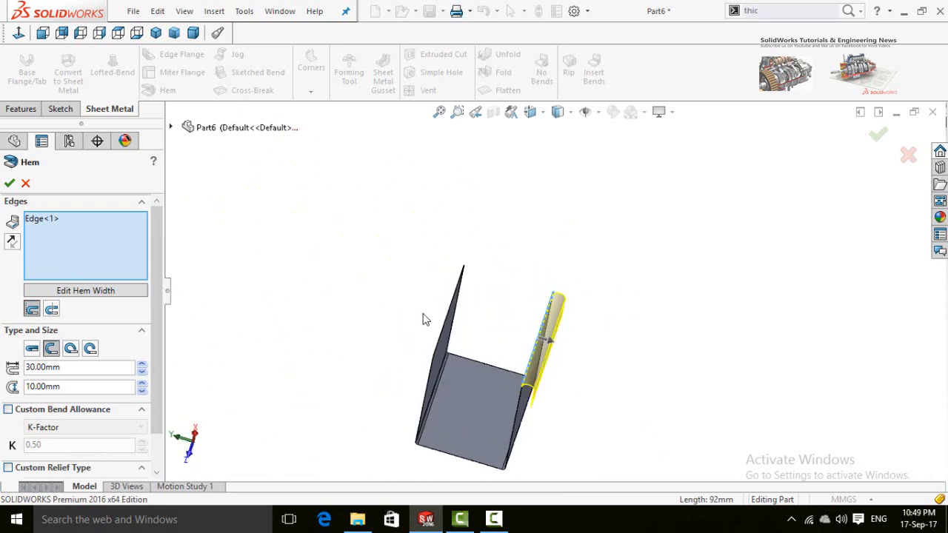
scroll(423, 314, "down", 6)
left_click(540, 378)
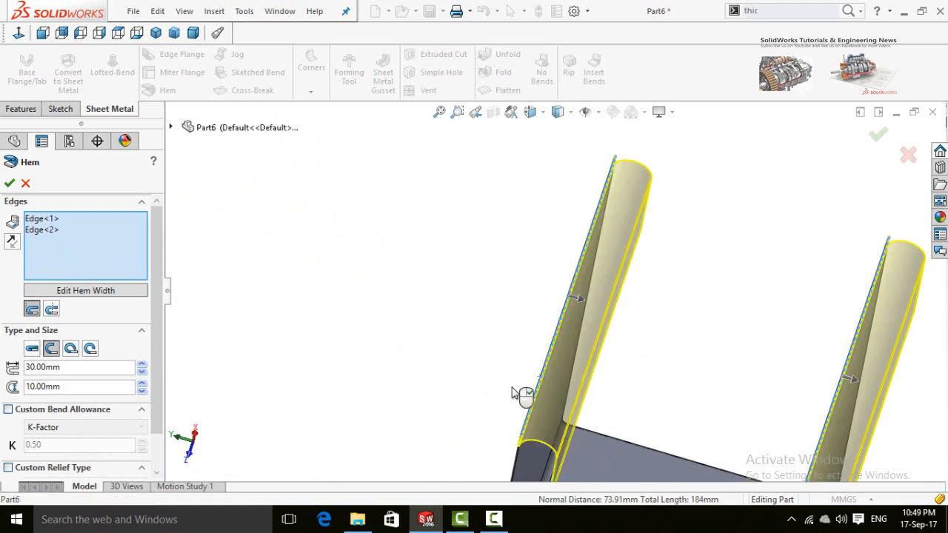
middle_click_drag(478, 412, 606, 269)
Step: Flip the second wall's hem to curl outward from the channel and create both hems
left_click(586, 286)
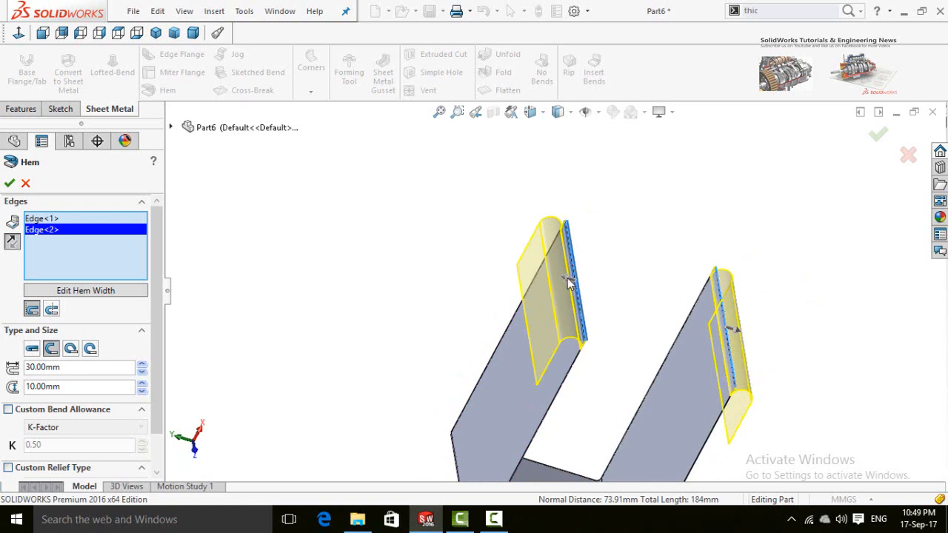
left_click(569, 283)
left_click(586, 286)
scroll(433, 313, "up", 3)
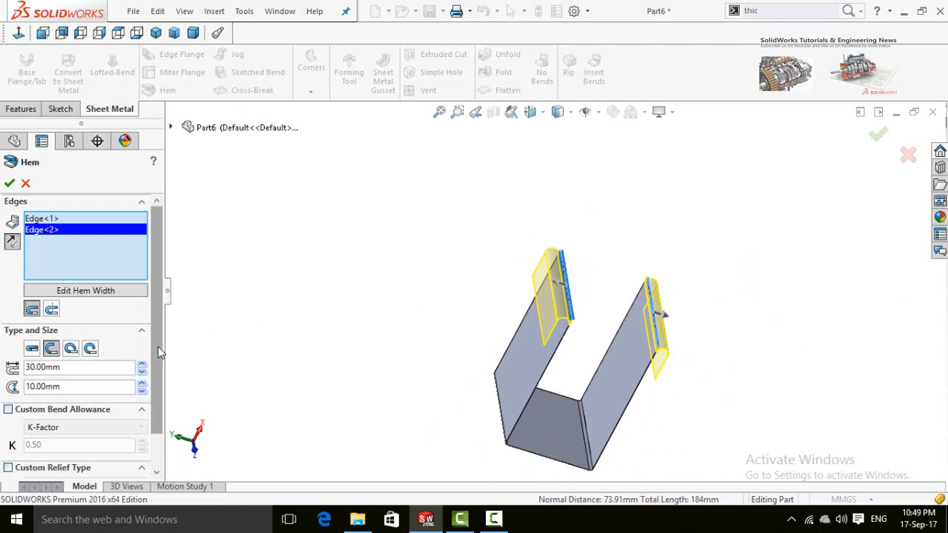
scroll(49, 337, "down", 2)
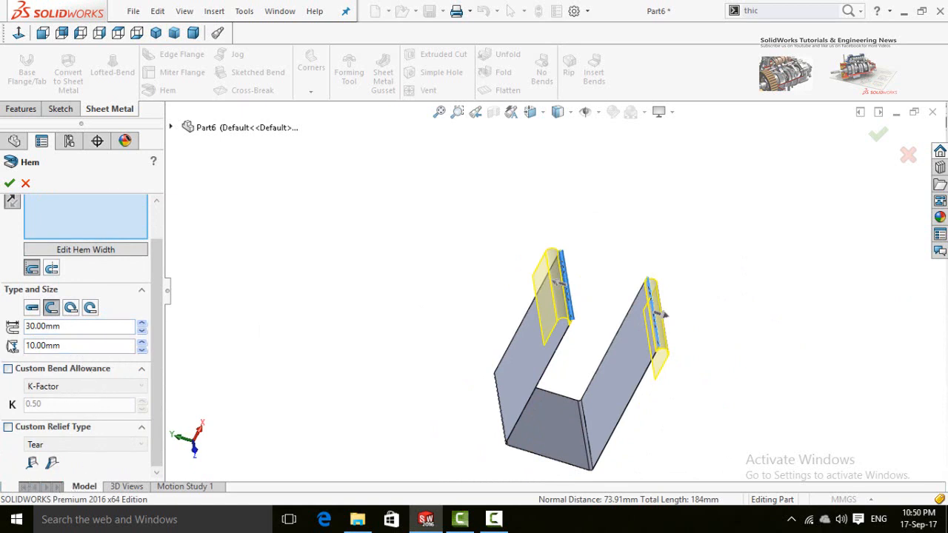
left_click(9, 184)
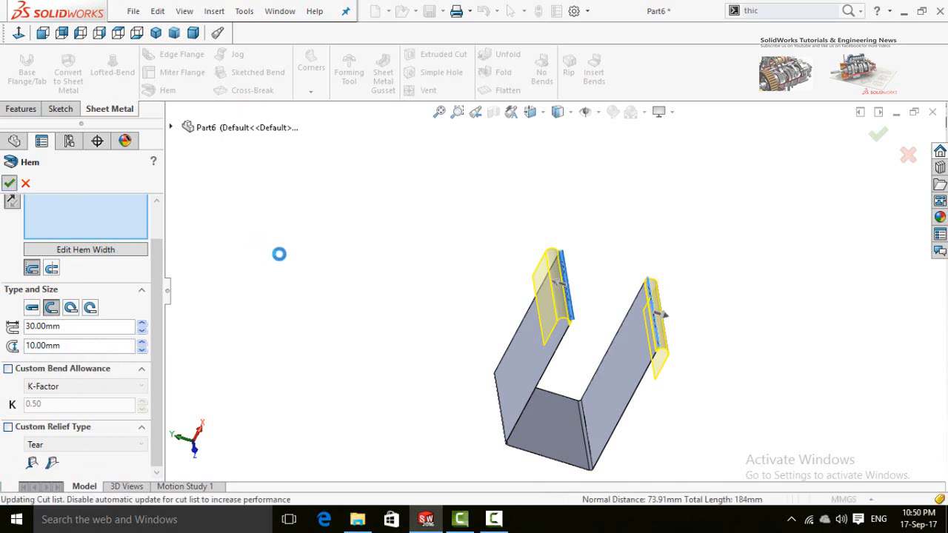
scroll(330, 239, "up", 5)
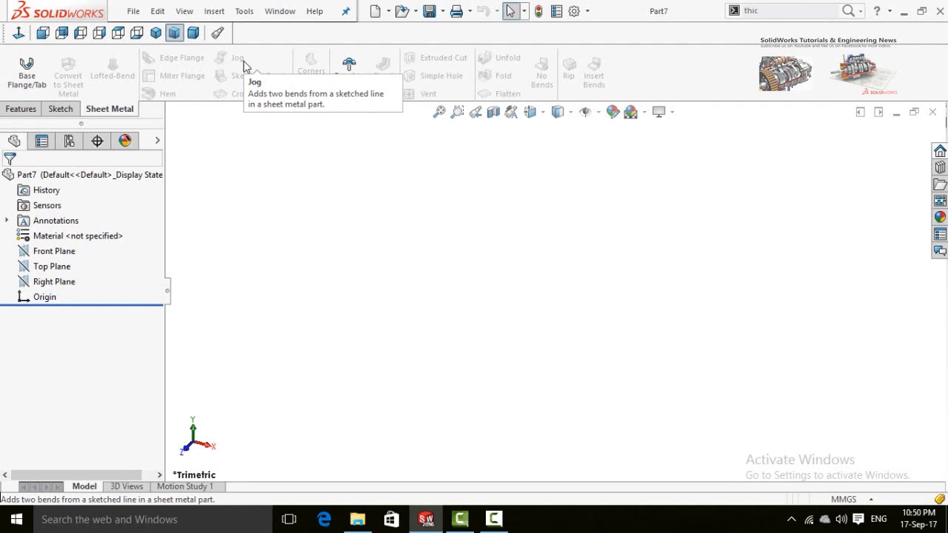
Step: Sketch a long, narrow center rectangle on the Front Plane of the new part, centered on the origin
left_click(31, 252)
left_click(49, 238)
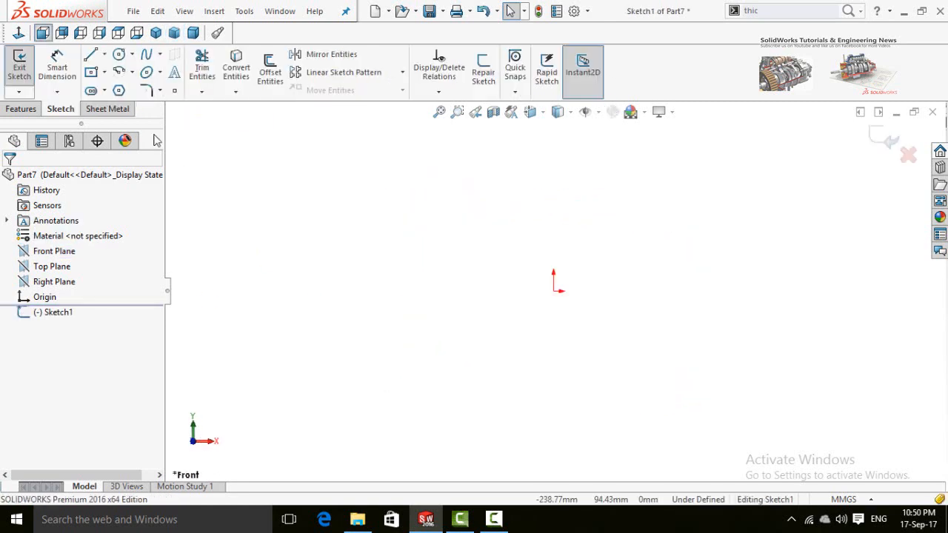
left_click(91, 72)
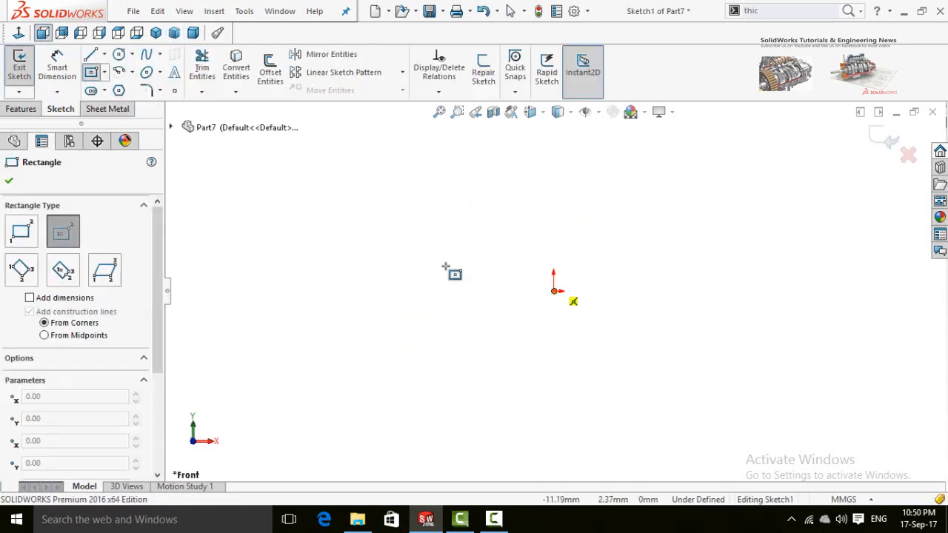
left_click(555, 291)
left_click(280, 271)
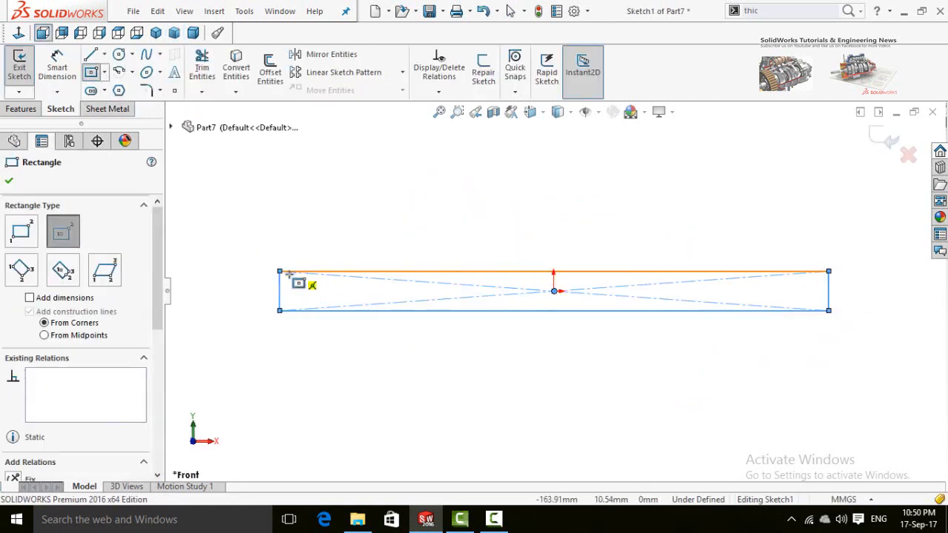
left_click(8, 181)
Step: Create a 0.30 mm thick base flange from the rectangle sketch
left_click(102, 115)
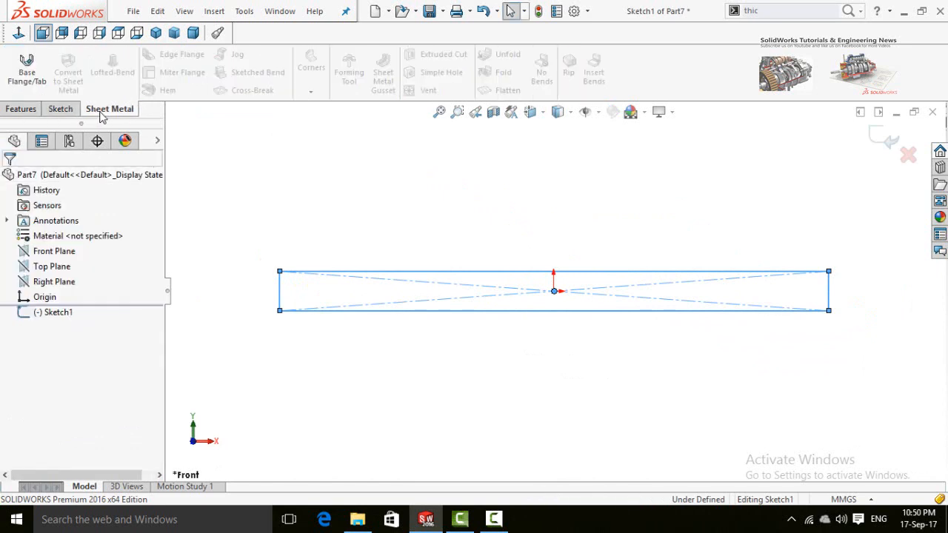
left_click(27, 68)
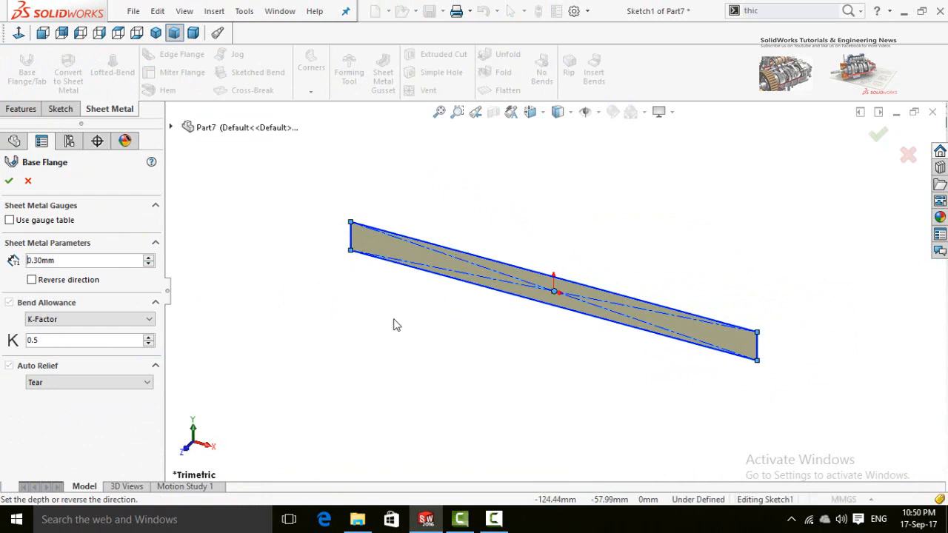
middle_click_drag(396, 325, 374, 334)
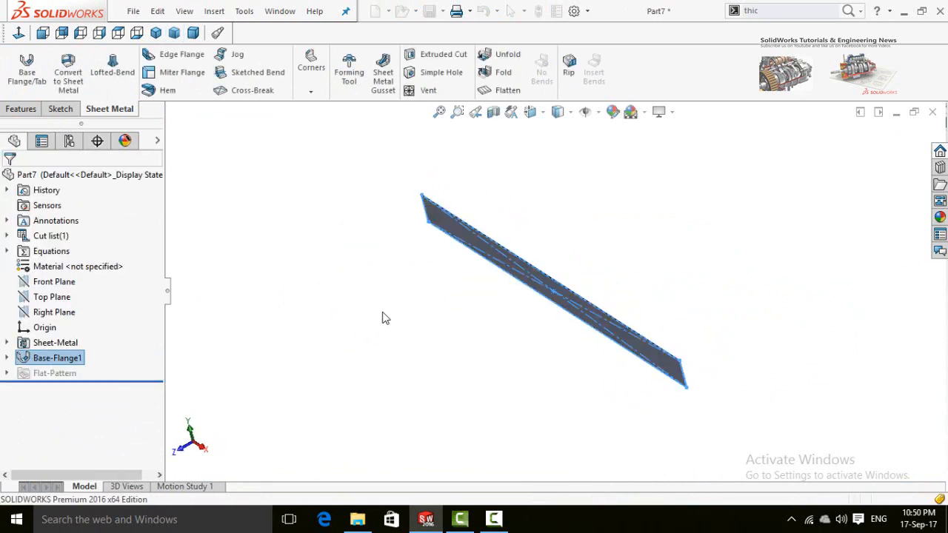
Step: Sketch a vertical line across the full width of the strip on its broad face, to the left of the origin
middle_click_drag(385, 319, 544, 304)
left_click(542, 292)
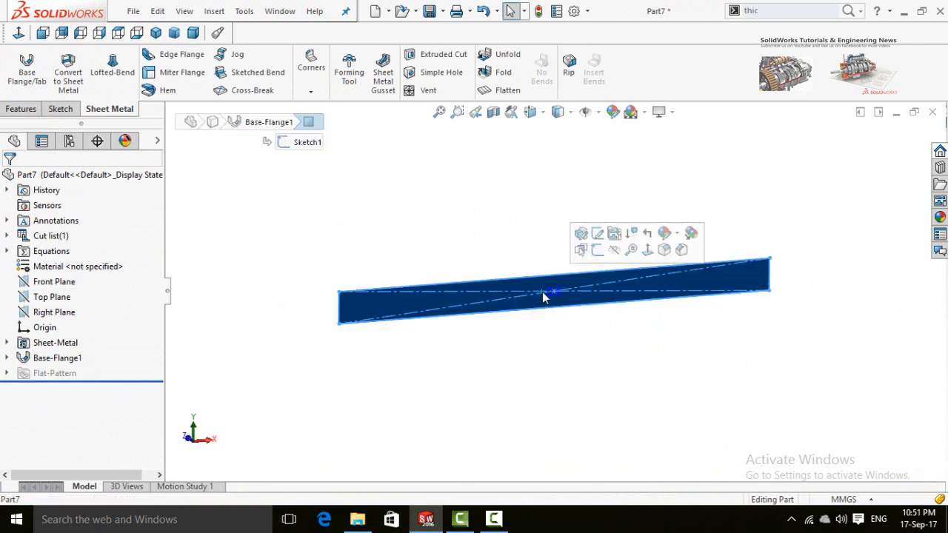
left_click(597, 249)
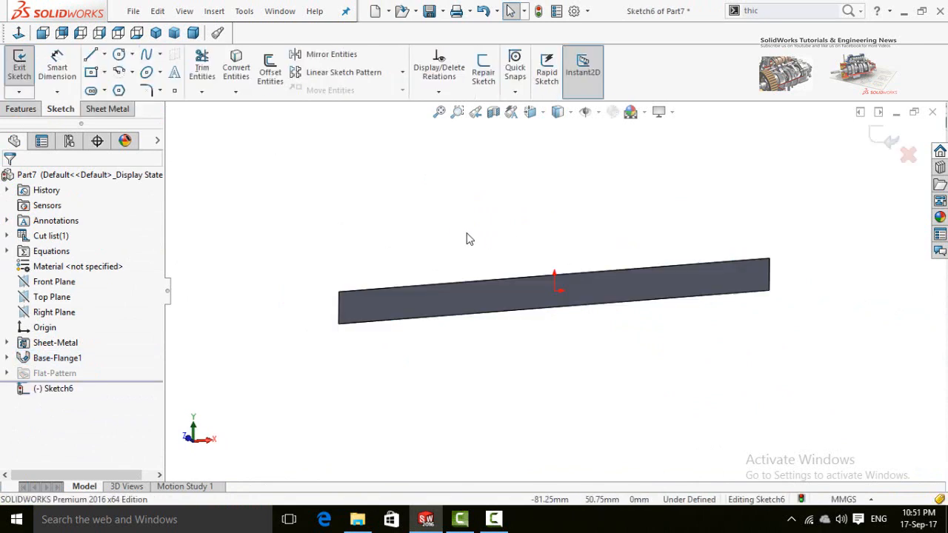
left_click(91, 55)
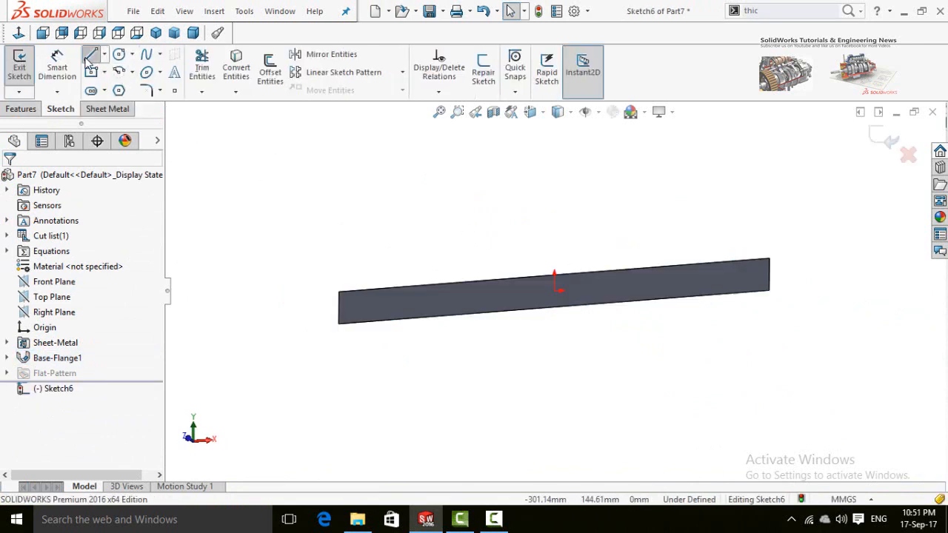
left_click(483, 280)
left_click(483, 312)
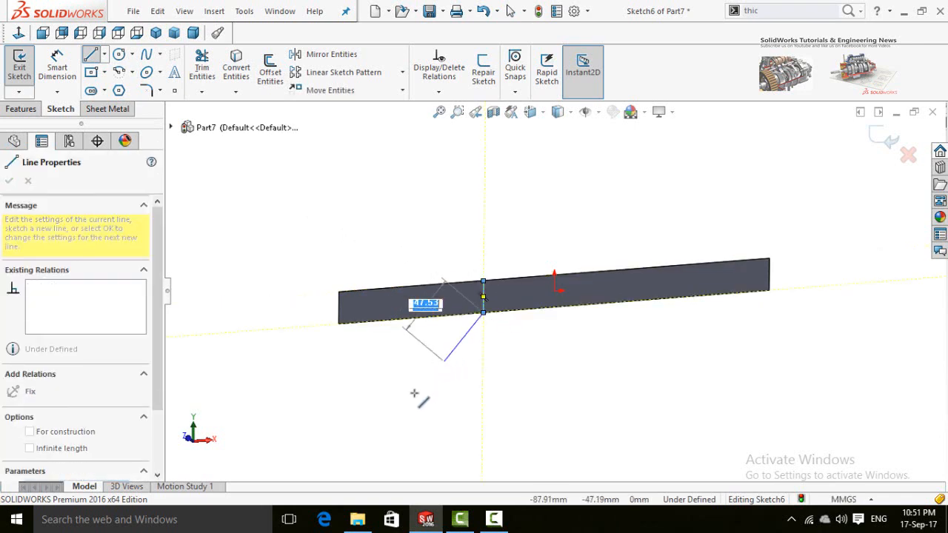
key("Escape")
middle_click_drag(489, 387, 453, 332)
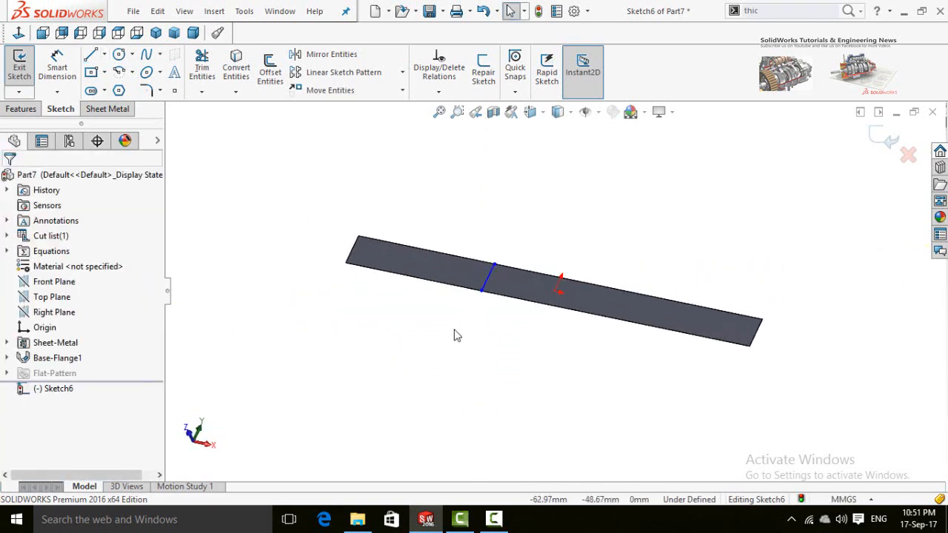
Step: Start a jog from the sketched line, holding the shorter portion of the strip to the left of the line fixed
left_click(129, 115)
left_click(235, 54)
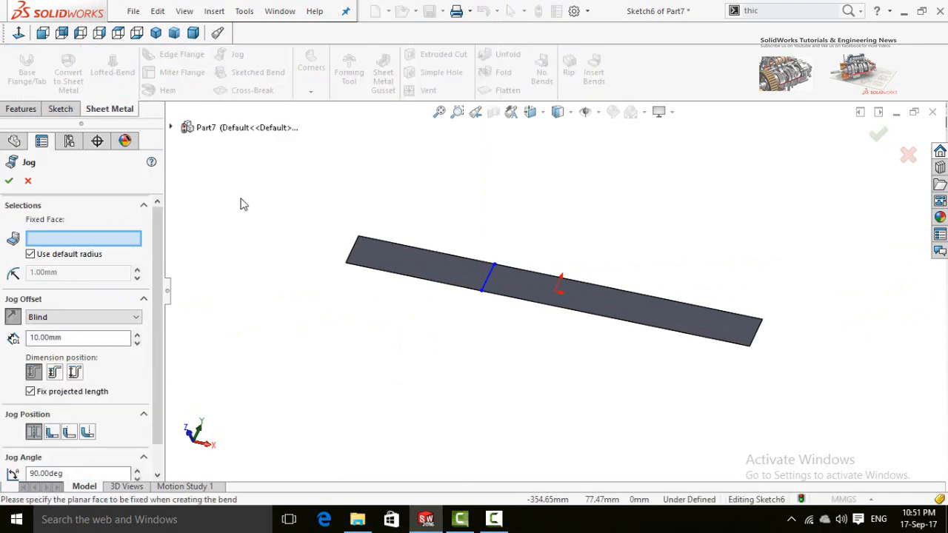
middle_click_drag(240, 205, 143, 254)
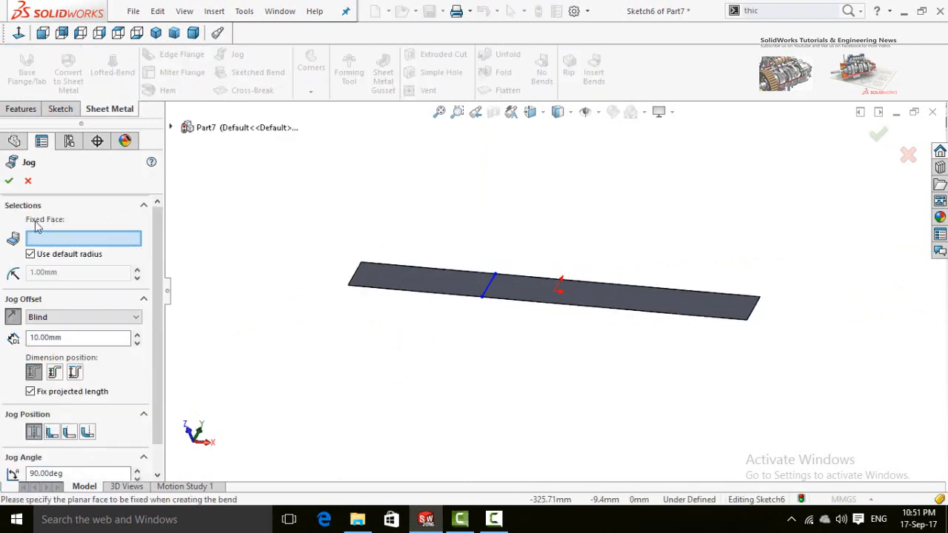
middle_click_drag(256, 247, 372, 311)
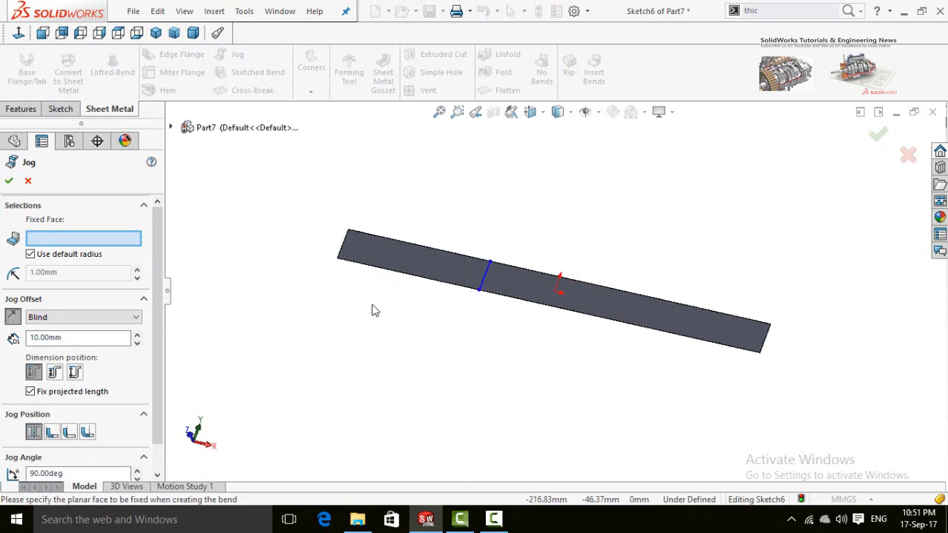
left_click(390, 258)
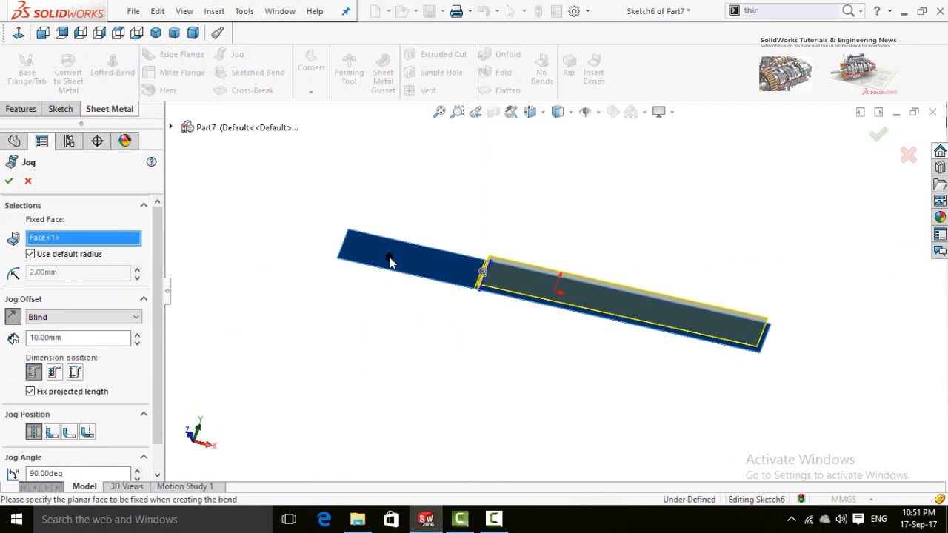
middle_click_drag(466, 377, 494, 295)
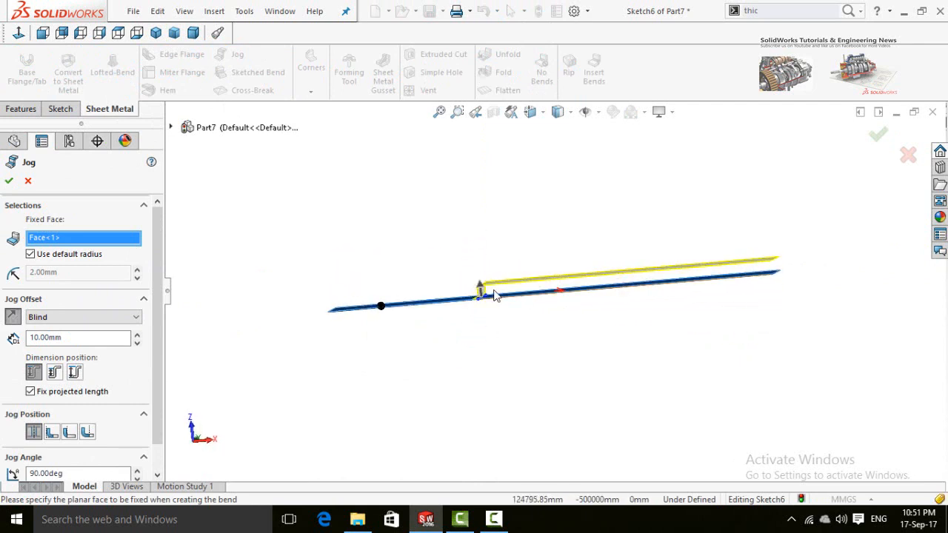
scroll(476, 341, "down", 2)
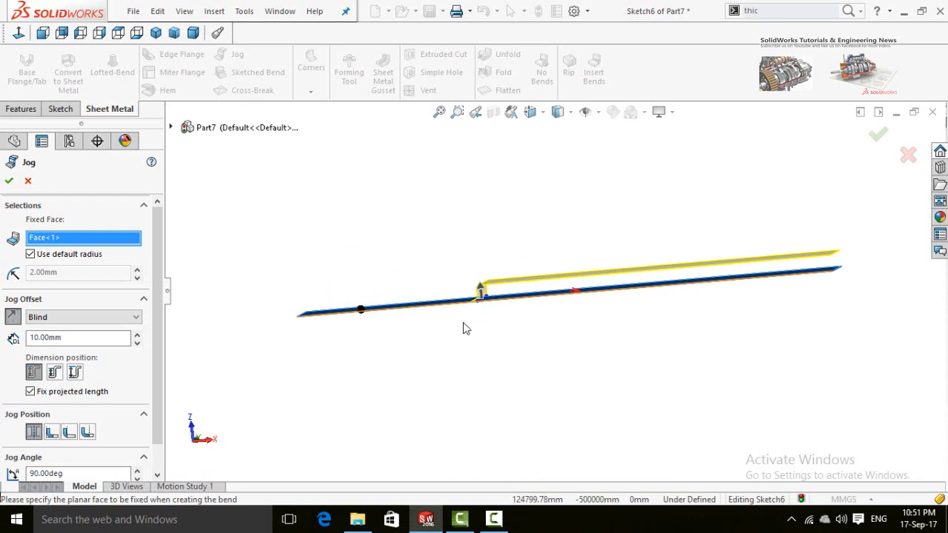
scroll(480, 328, "down", 1)
middle_click_drag(477, 326, 540, 348)
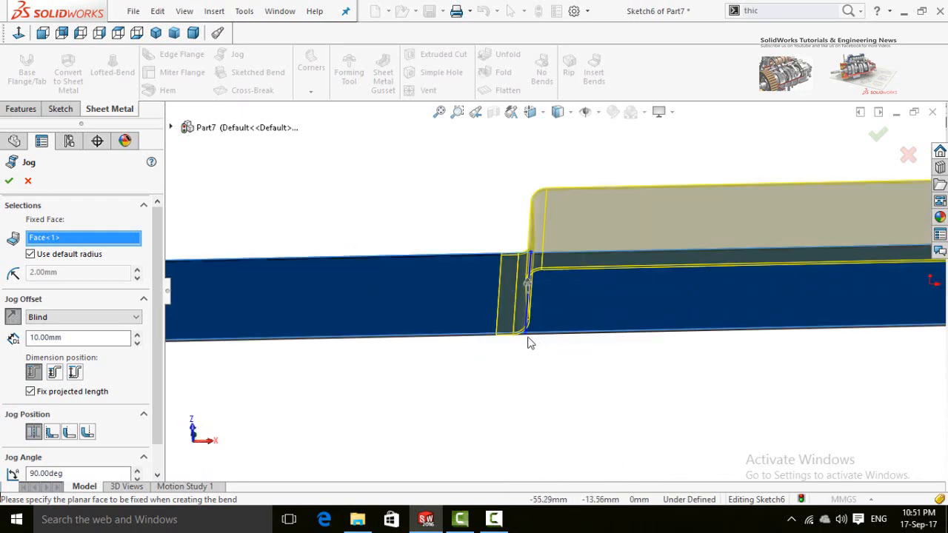
middle_click_drag(545, 387, 536, 319)
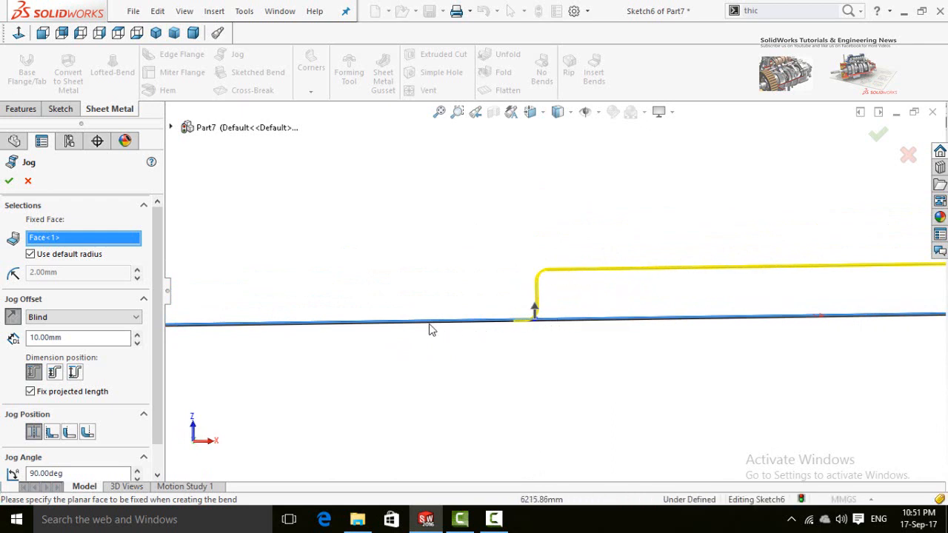
Step: Set the blind jog offset to 30 mm
scroll(446, 390, "up", 1)
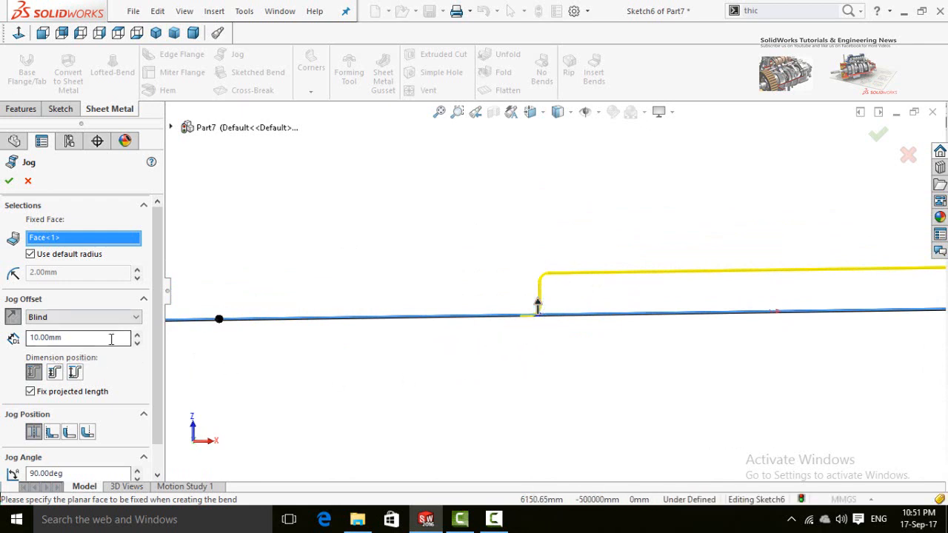
left_click(137, 333)
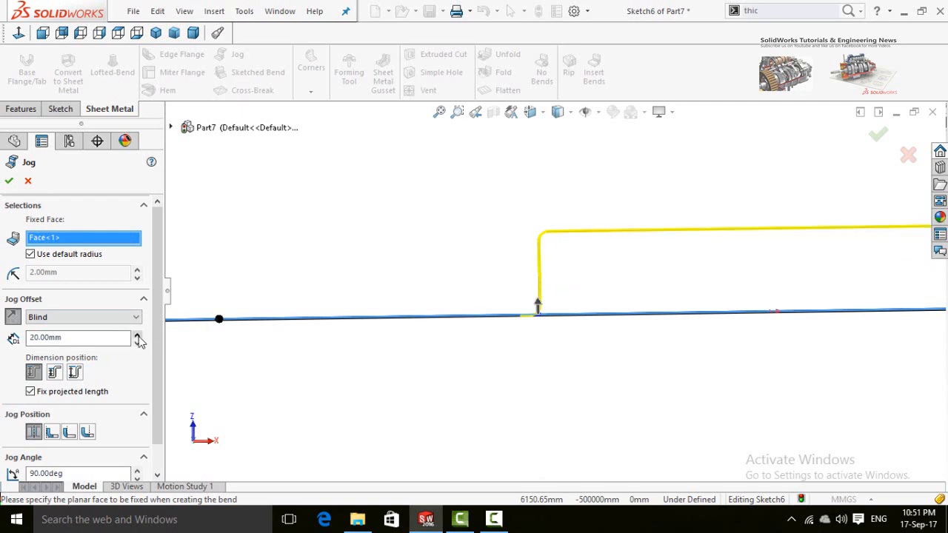
left_click(137, 334)
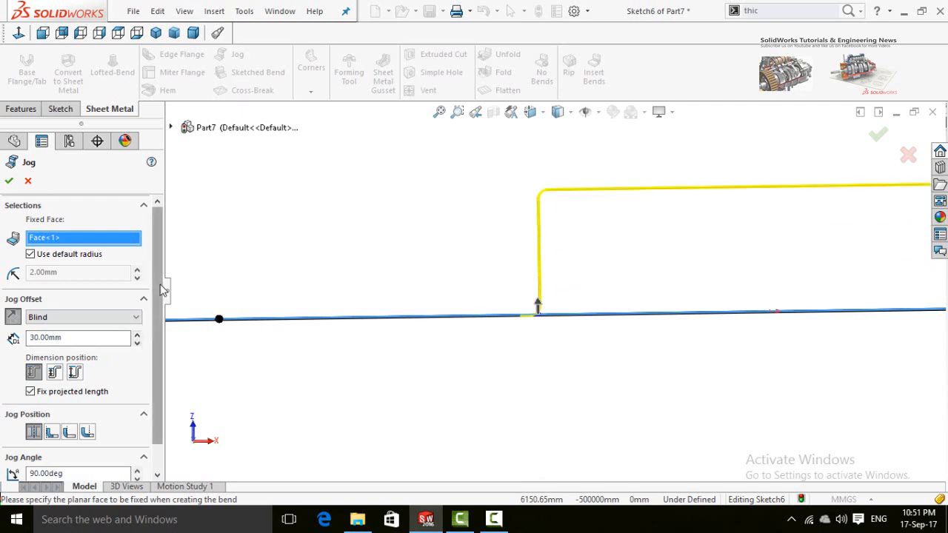
Step: Override the default bend radius with 5 mm and create the jog at 90 degrees
scroll(163, 286, "down", 1)
scroll(163, 270, "up", 1)
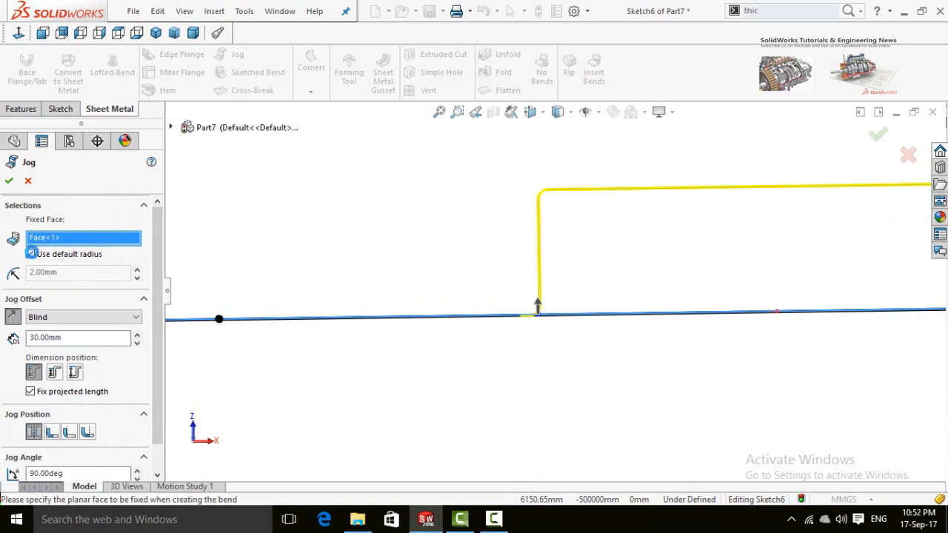
left_click(31, 253)
left_click(65, 273)
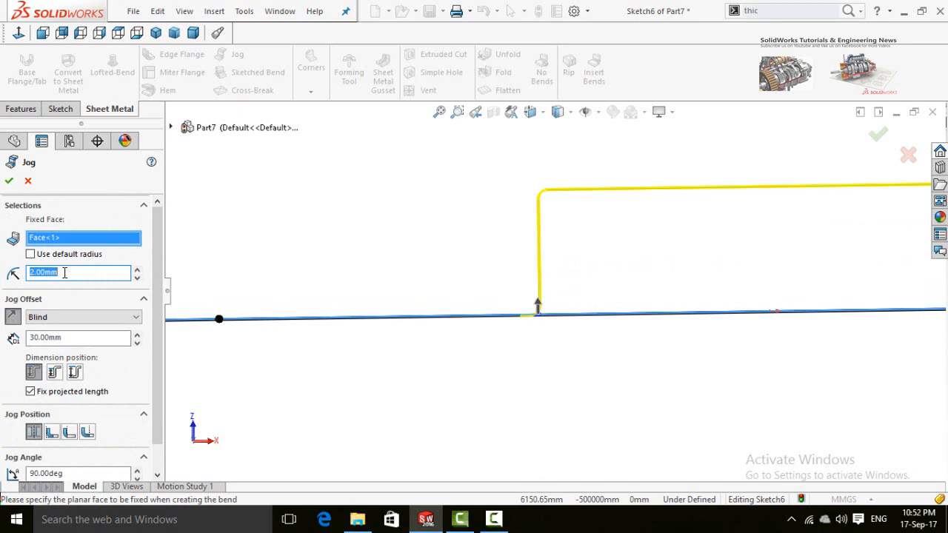
type("5")
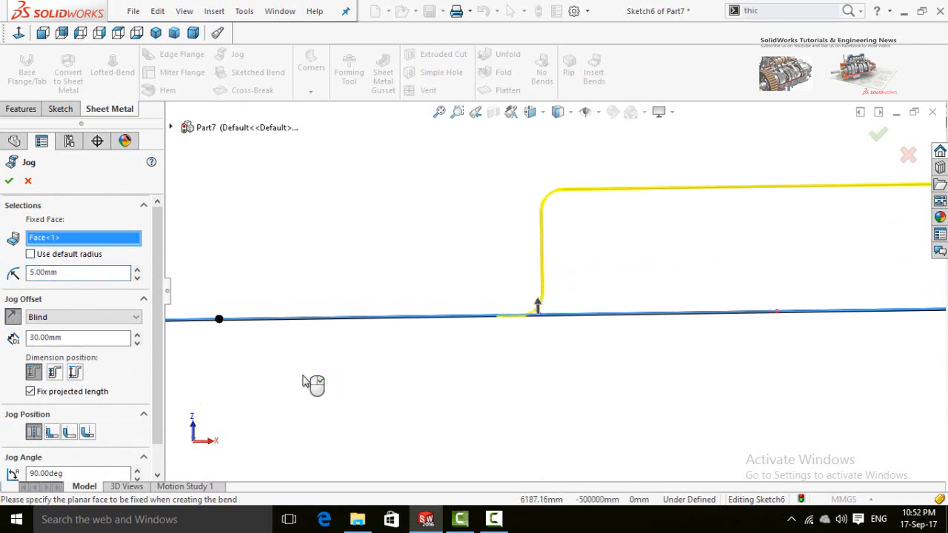
scroll(155, 378, "down", 2)
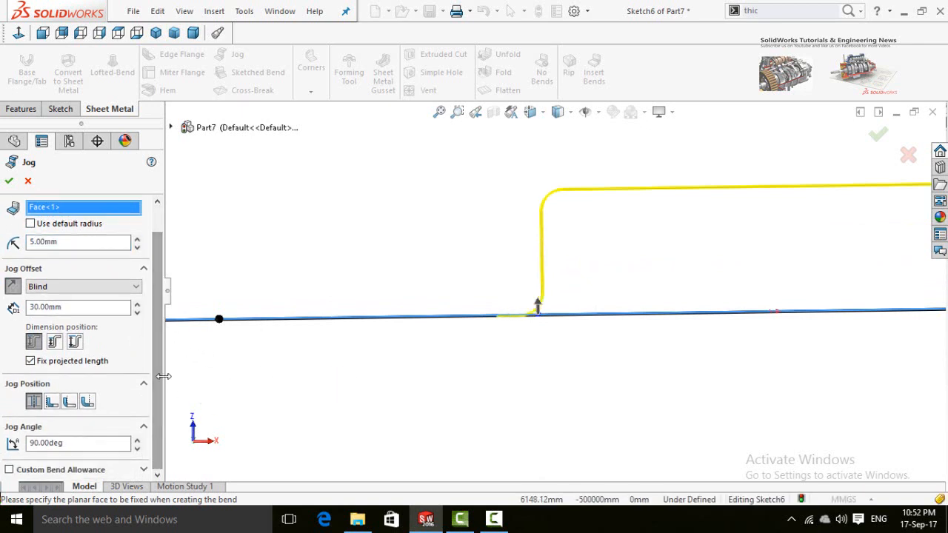
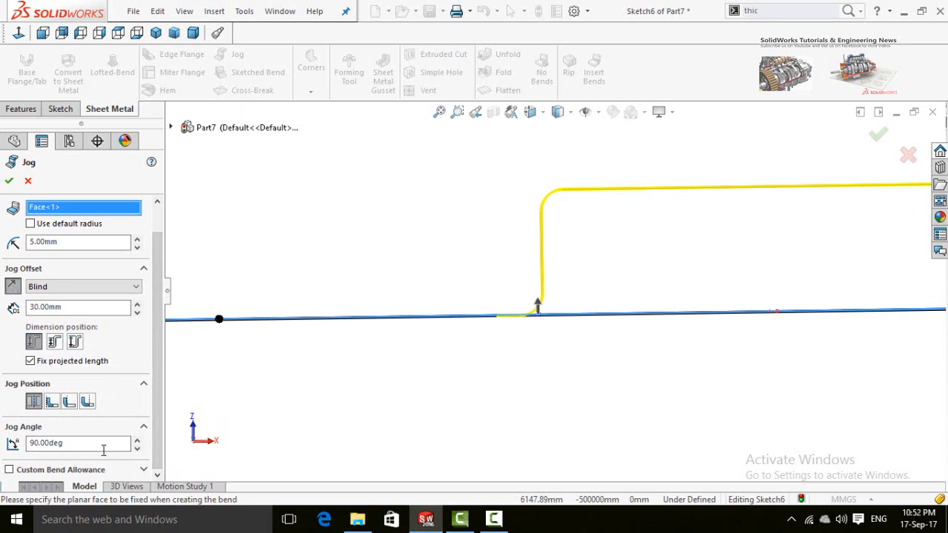
left_click(9, 182)
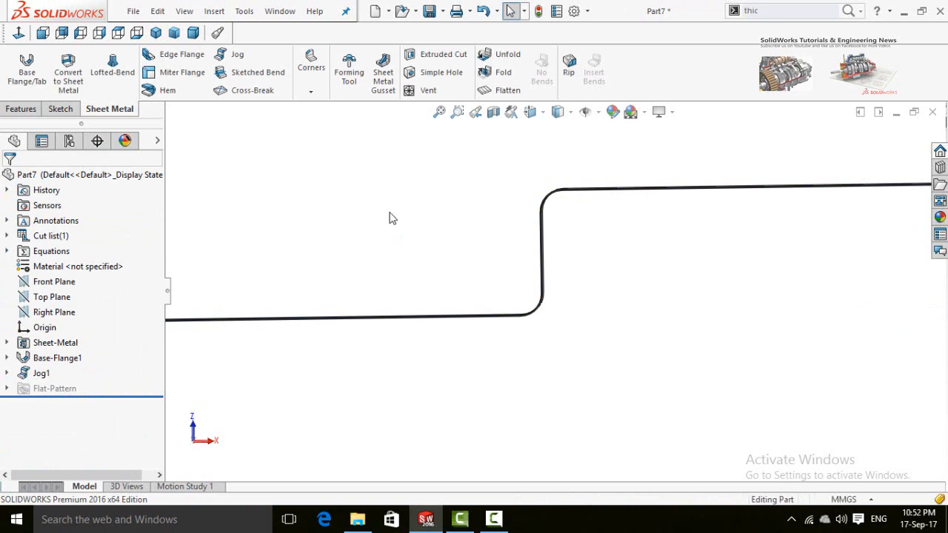
Step: Sketch a vertical line across the full width of the strip's raised face, to the right of the origin
middle_click_drag(419, 241, 485, 267)
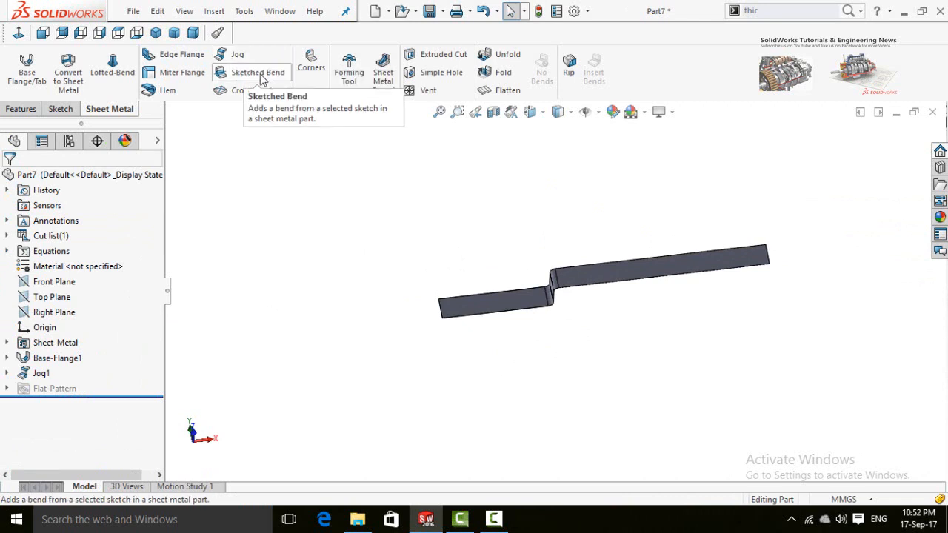
mouse_move(540, 210)
middle_mouse_down()
mouse_move(567, 208)
mouse_move(605, 250)
mouse_move(674, 280)
middle_mouse_up()
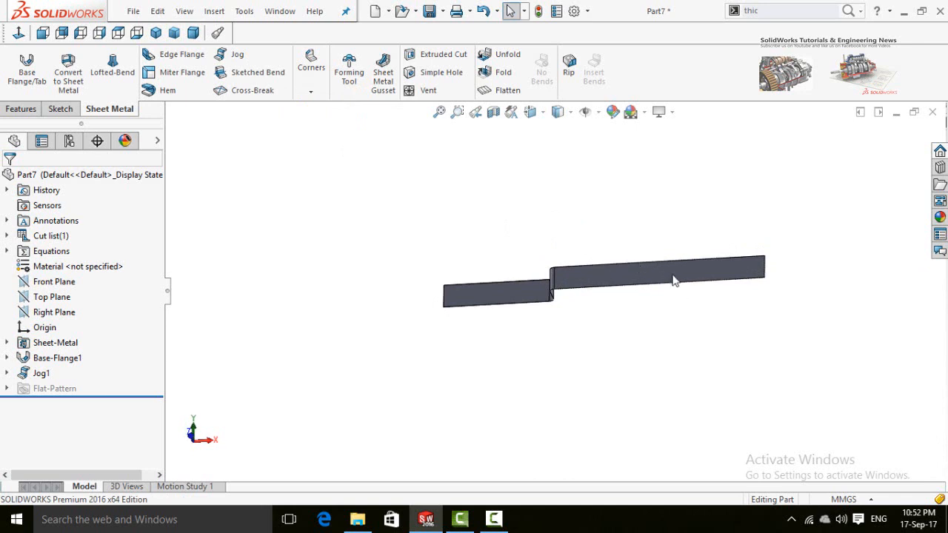
left_click(674, 280)
left_click(718, 235)
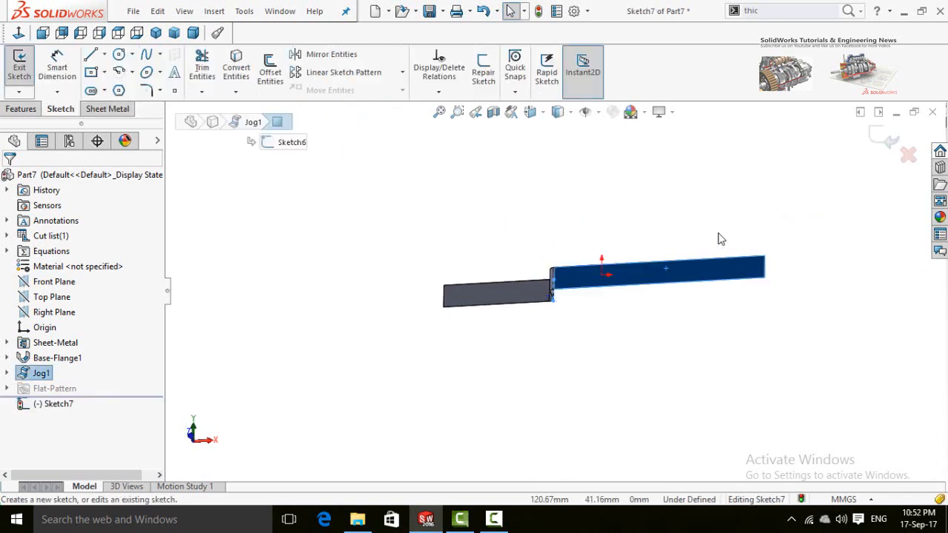
left_click(16, 35)
left_click(91, 55)
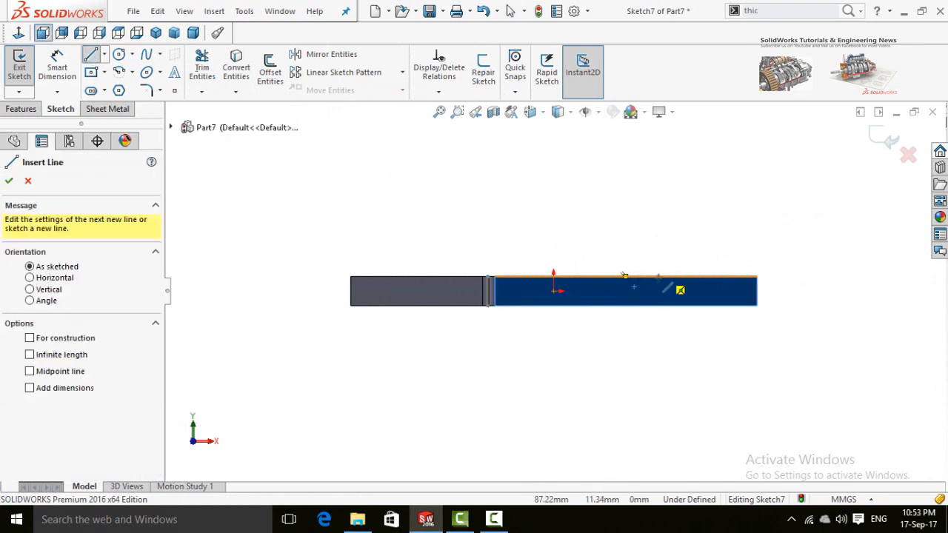
left_click_drag(658, 276, 659, 306)
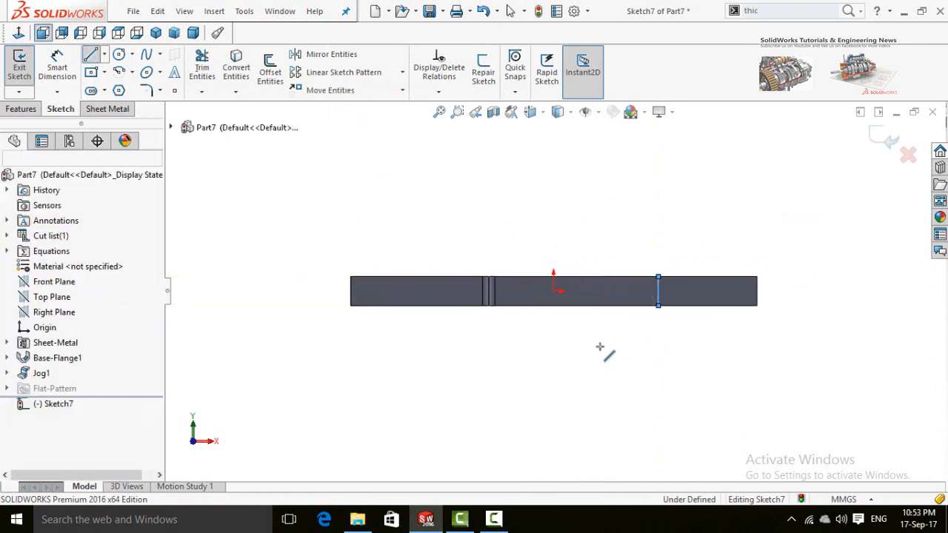
key("Escape")
middle_click_drag(574, 260, 564, 224)
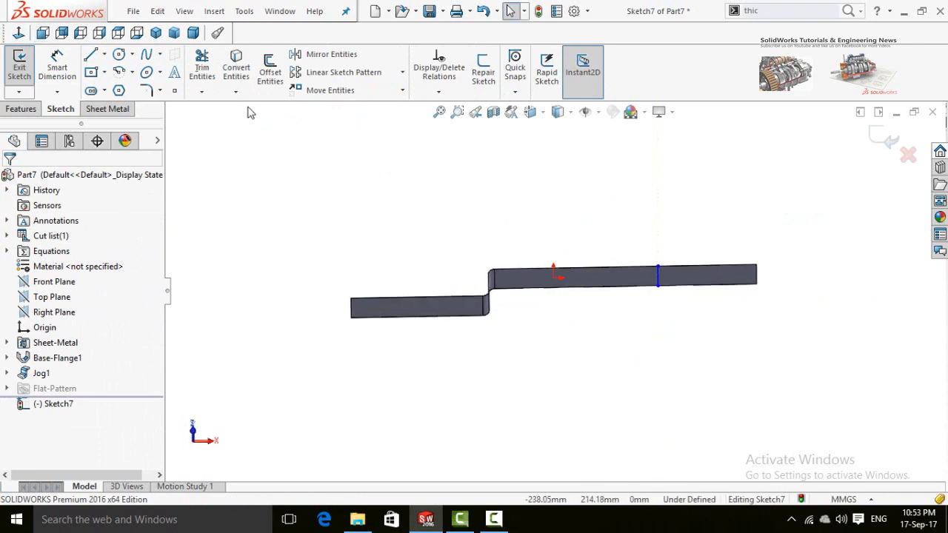
Step: Create a 90-degree sketched bend along the new line, fixing the raised face on the jog side and keeping the default radius
left_click(109, 109)
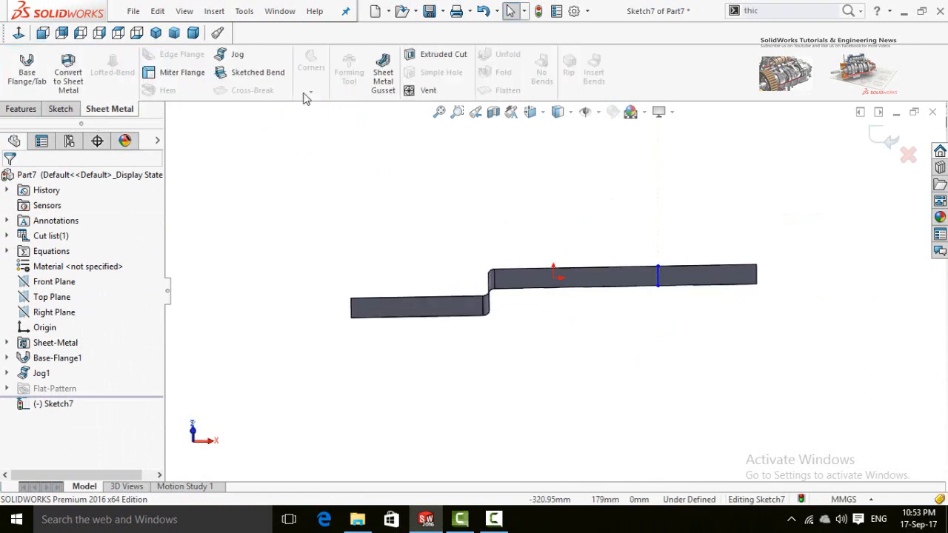
left_click(258, 73)
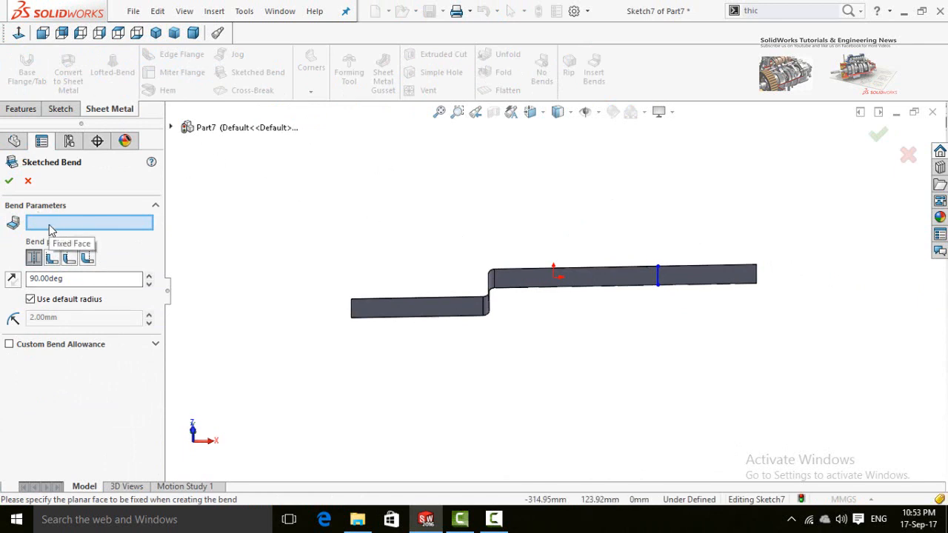
left_click(571, 275)
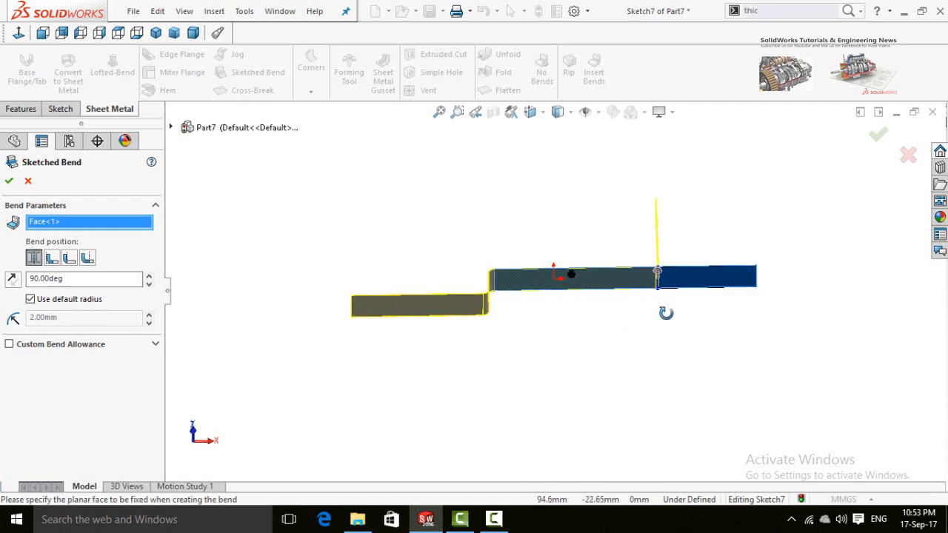
scroll(658, 293, "down", 5)
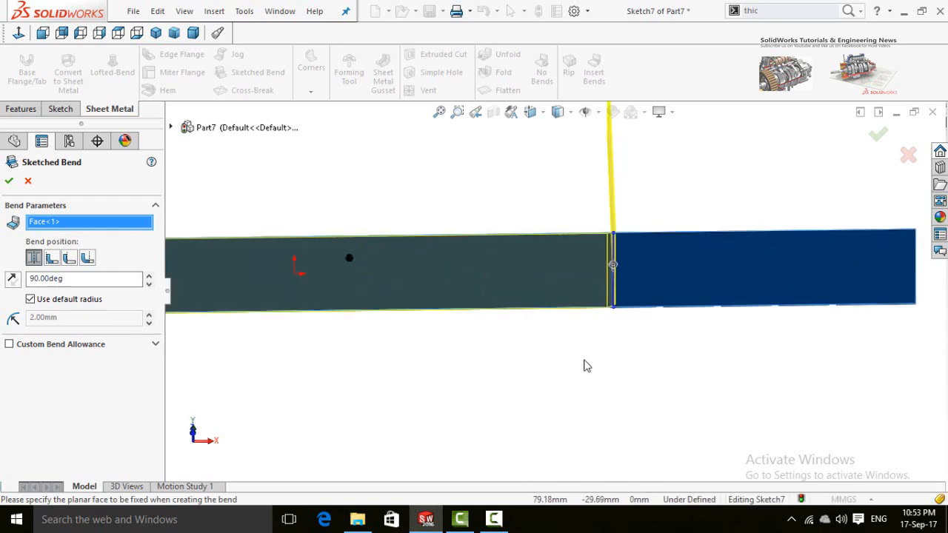
scroll(586, 348, "up", 3)
middle_click_drag(587, 317, 586, 220)
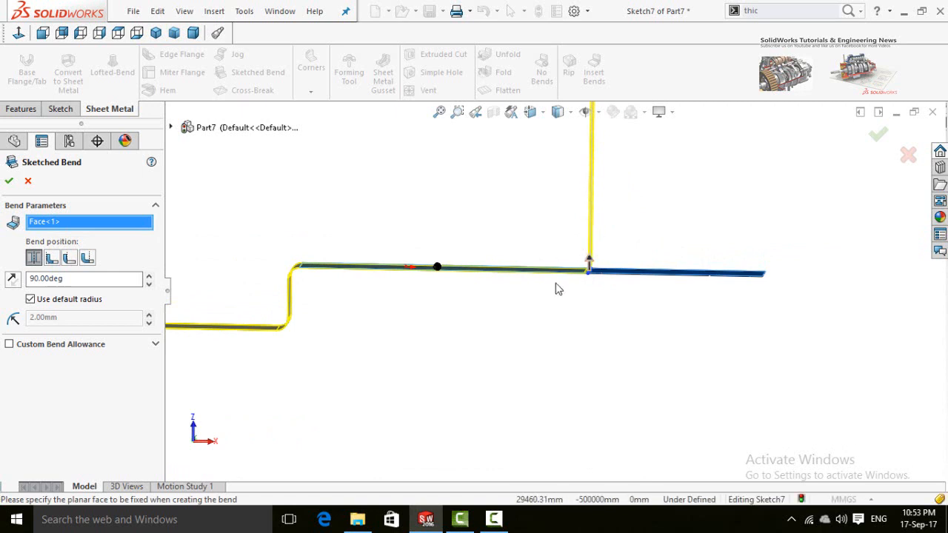
scroll(568, 285, "up", 3)
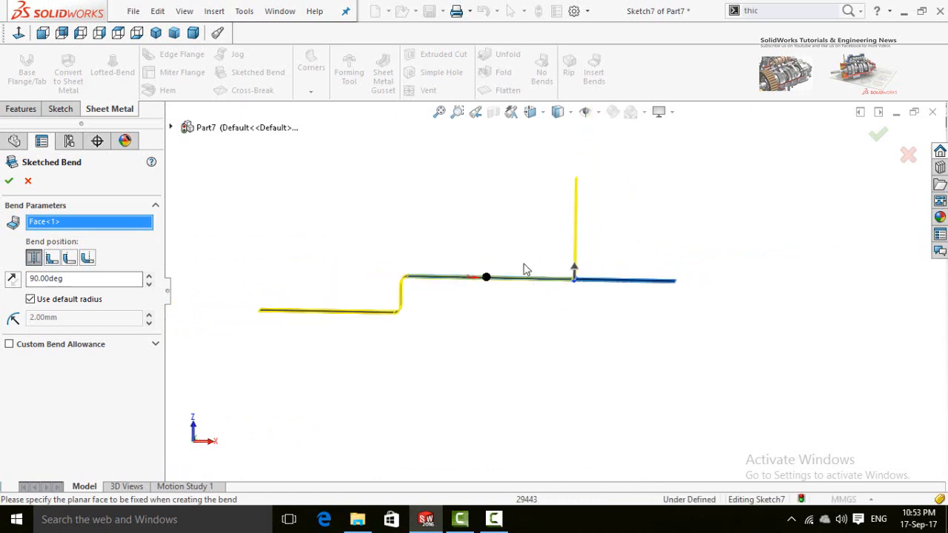
middle_click_drag(573, 268, 511, 317)
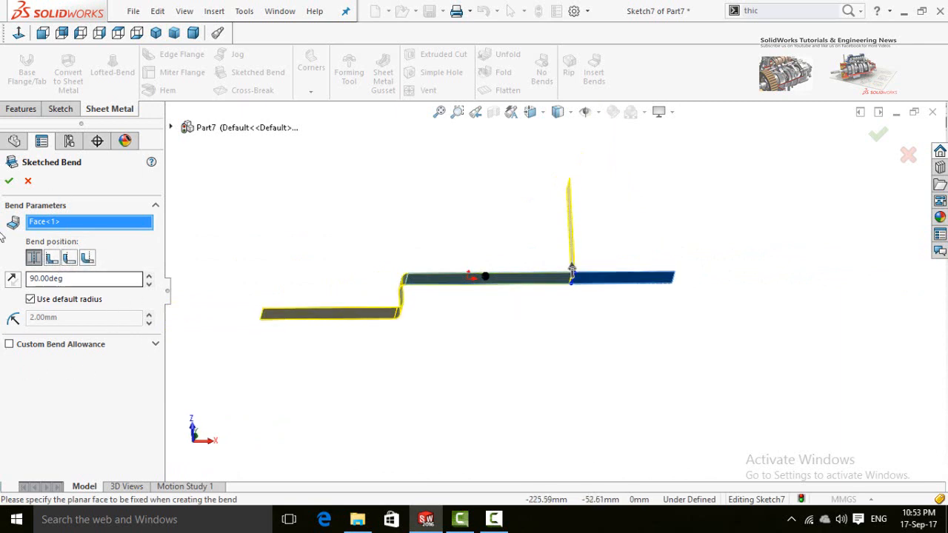
left_click(9, 181)
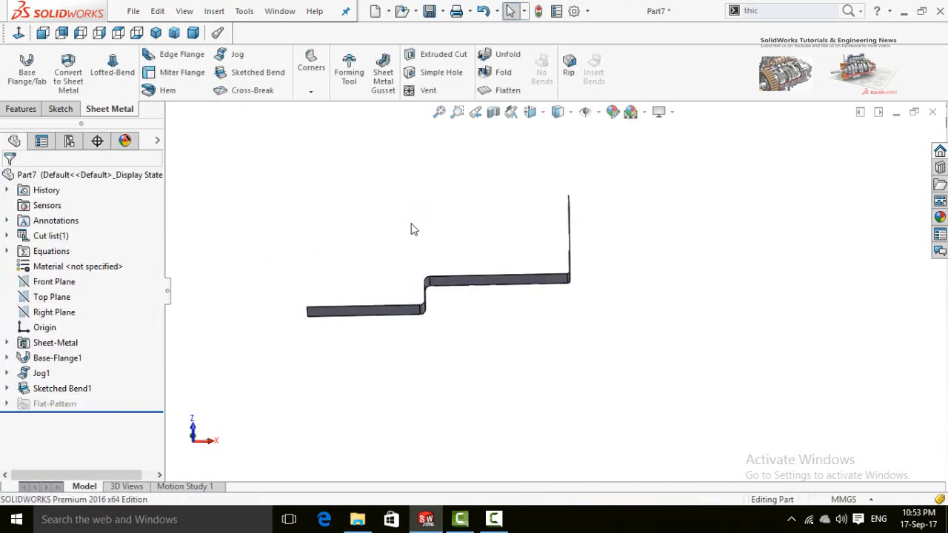
Step: Add a cross break to the raised face between the jog and the sketched bend, with 1 mm radius and 90-degree angle
middle_click_drag(294, 172, 285, 184)
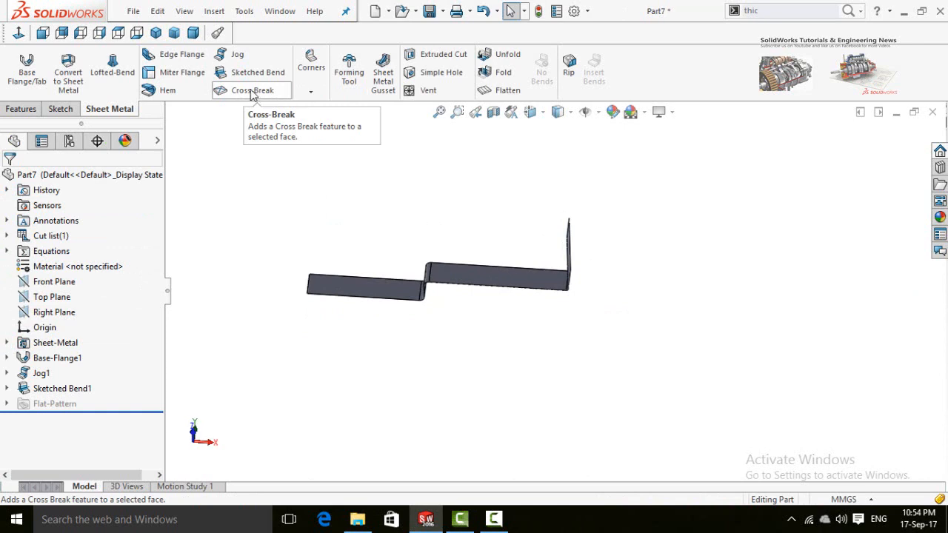
middle_click_drag(280, 167, 272, 152)
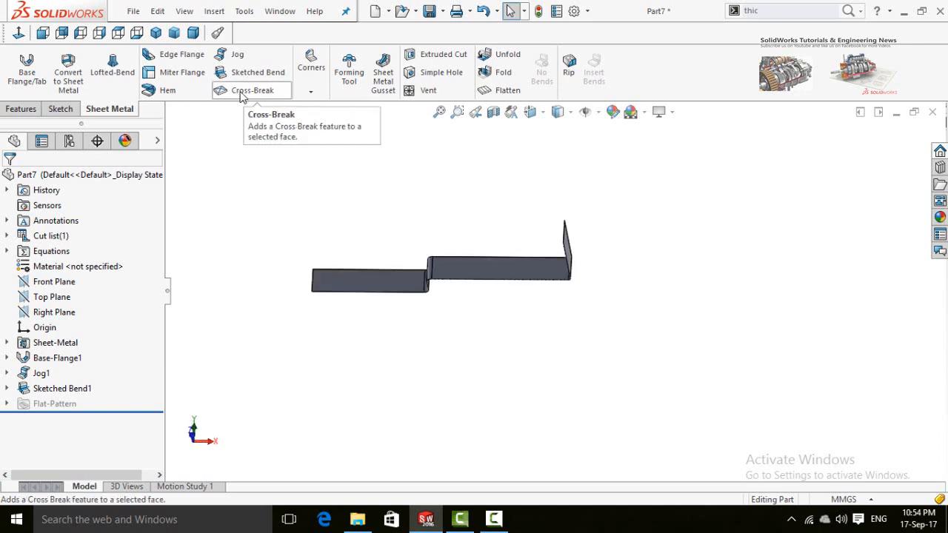
left_click(241, 92)
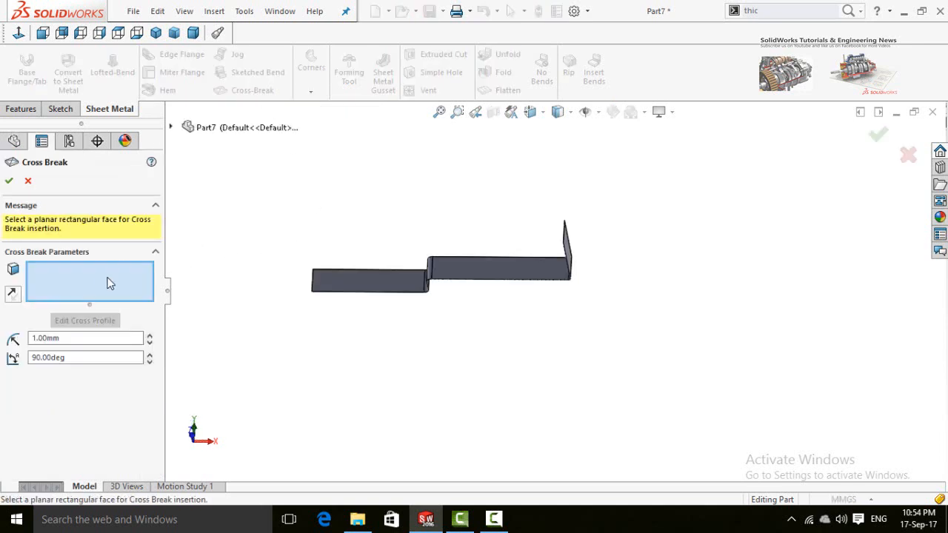
middle_click_drag(197, 275, 444, 260)
left_click(508, 269)
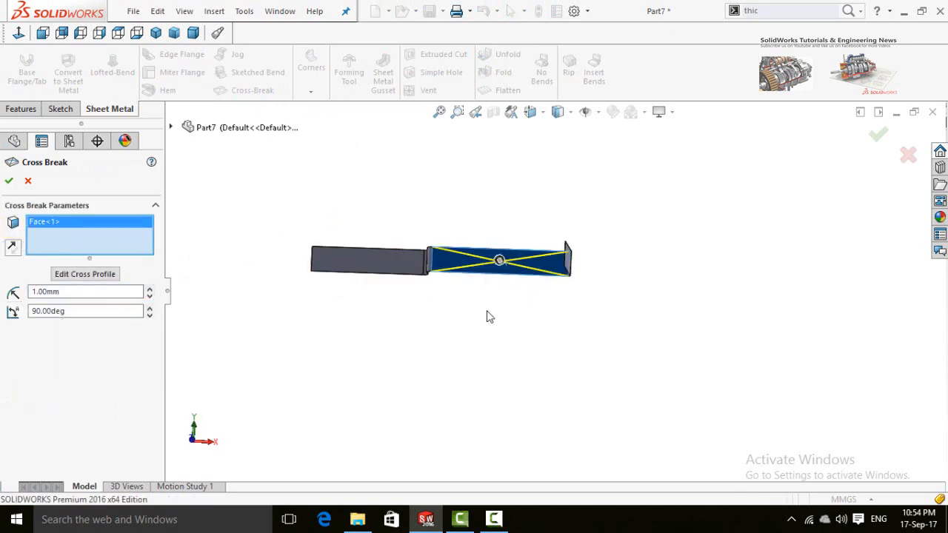
middle_click_drag(487, 318, 459, 354)
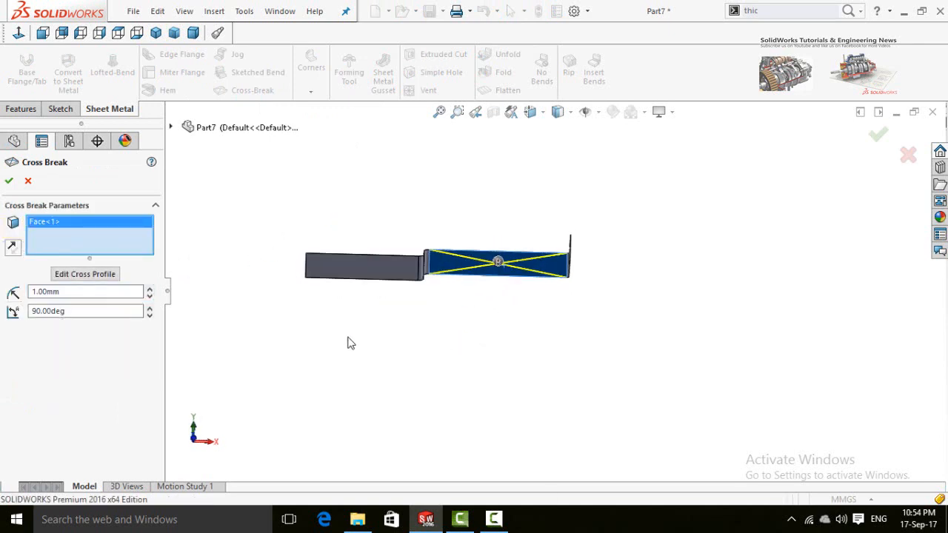
left_click(9, 180)
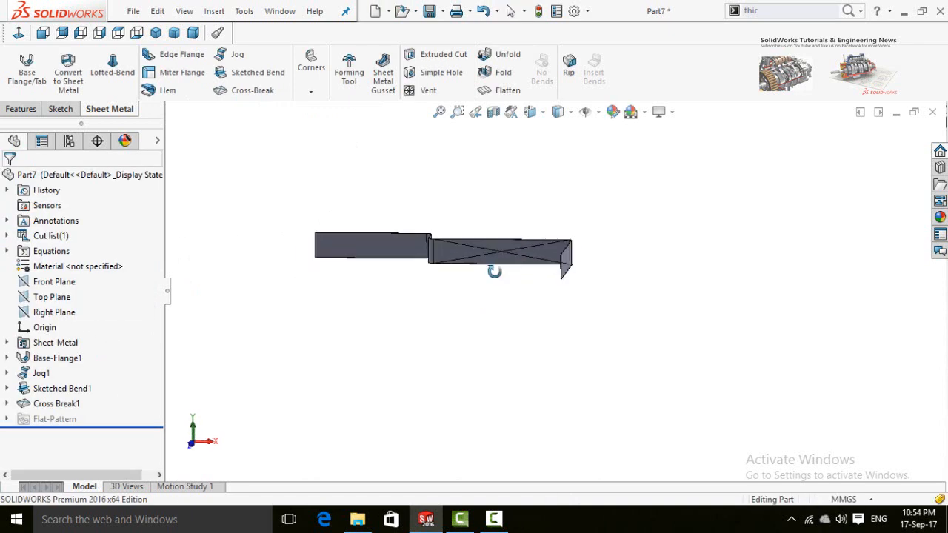
scroll(497, 266, "down", 8)
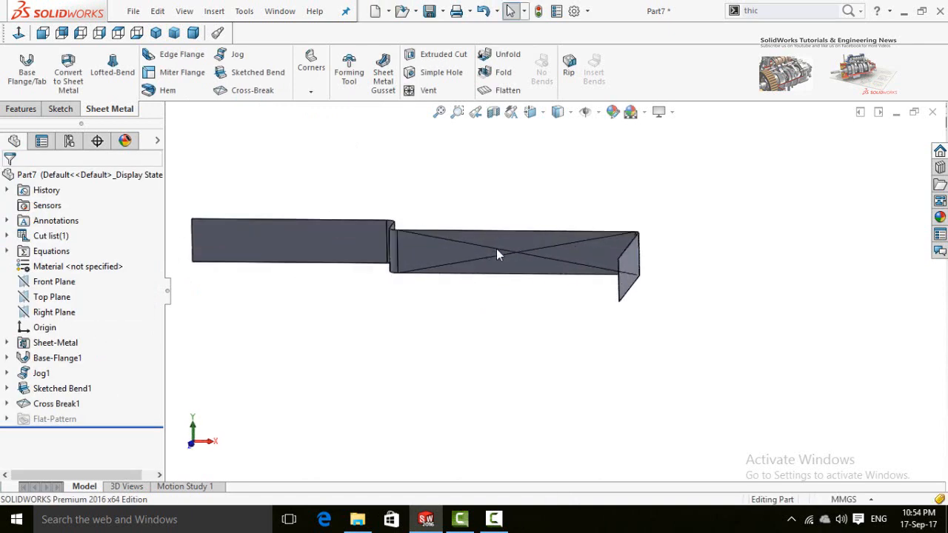
left_click(530, 275)
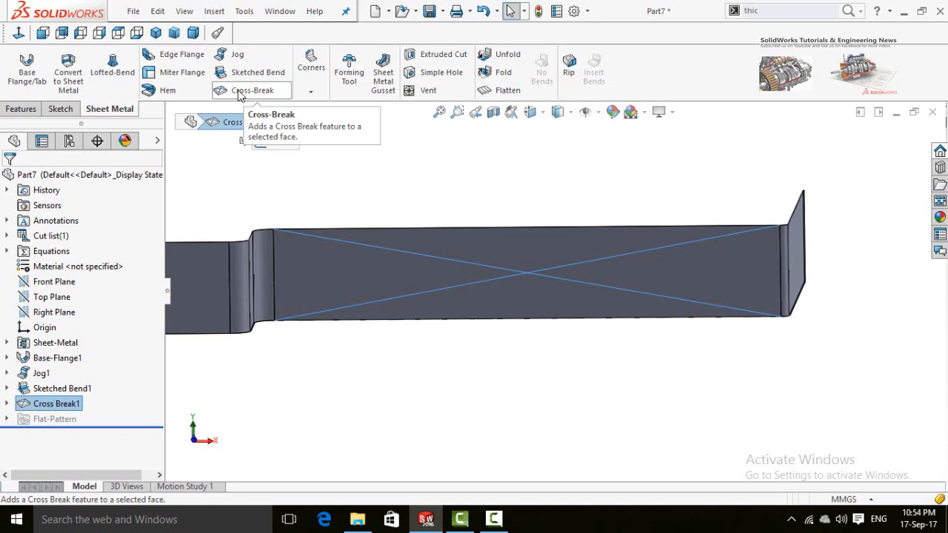
left_click(559, 212)
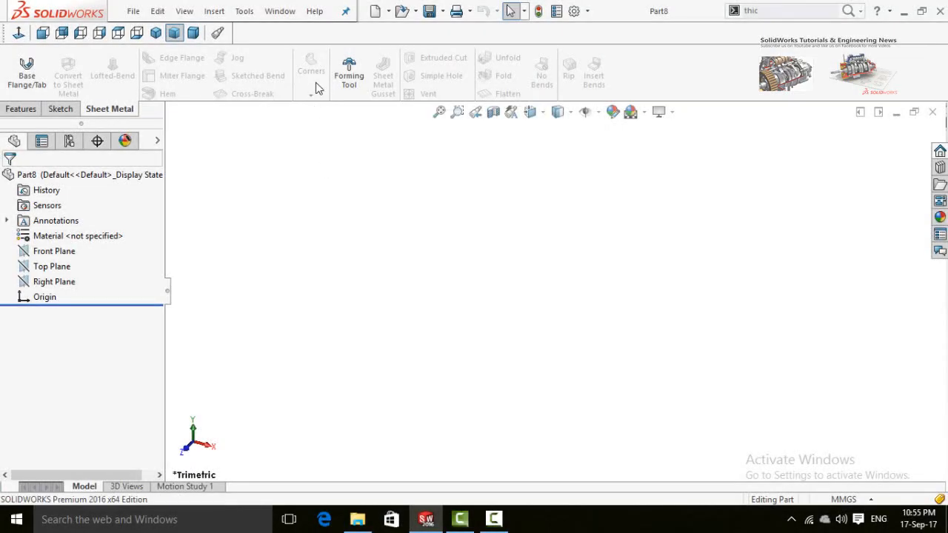
Step: Sketch a center rectangle about 238 mm wide on the Front Plane of the new part, centered on the origin
left_click(54, 254)
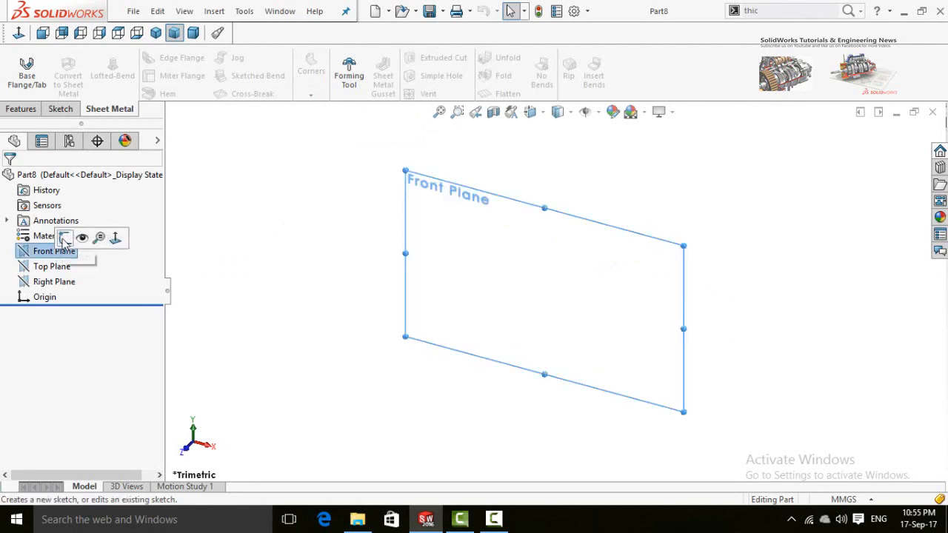
left_click(64, 238)
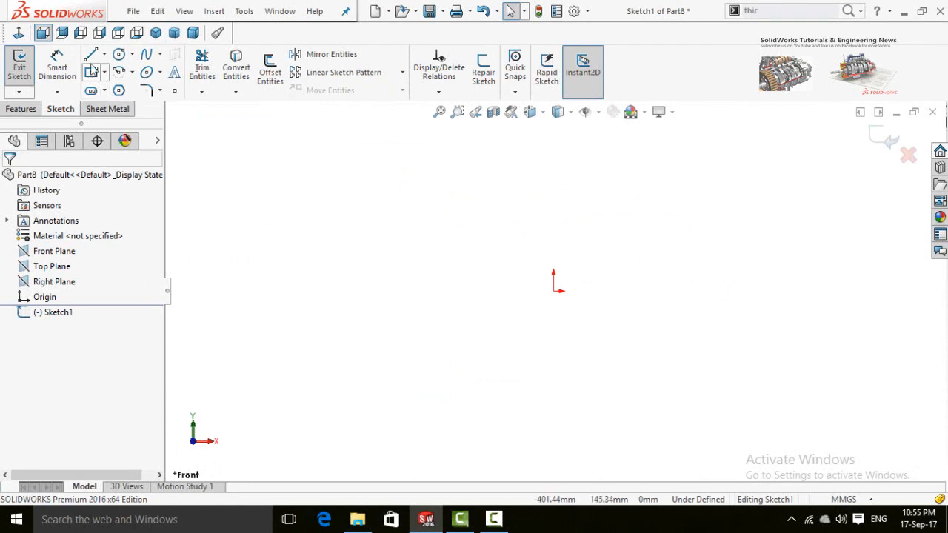
left_click(90, 55)
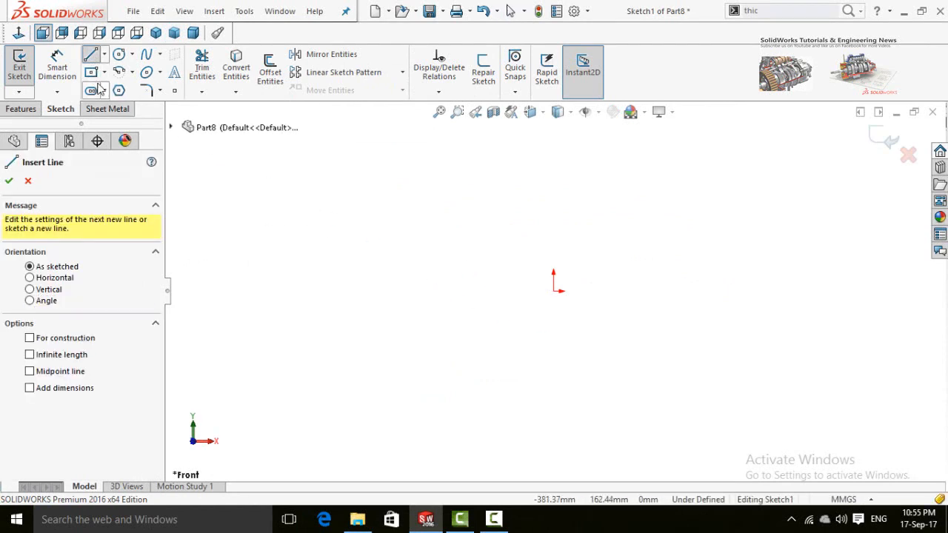
left_click(57, 67)
left_click(90, 72)
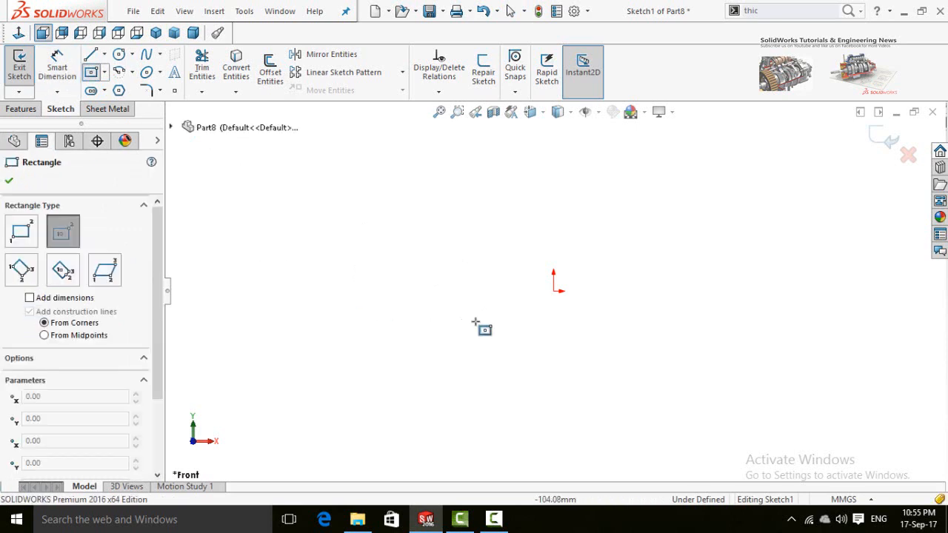
left_click(554, 290)
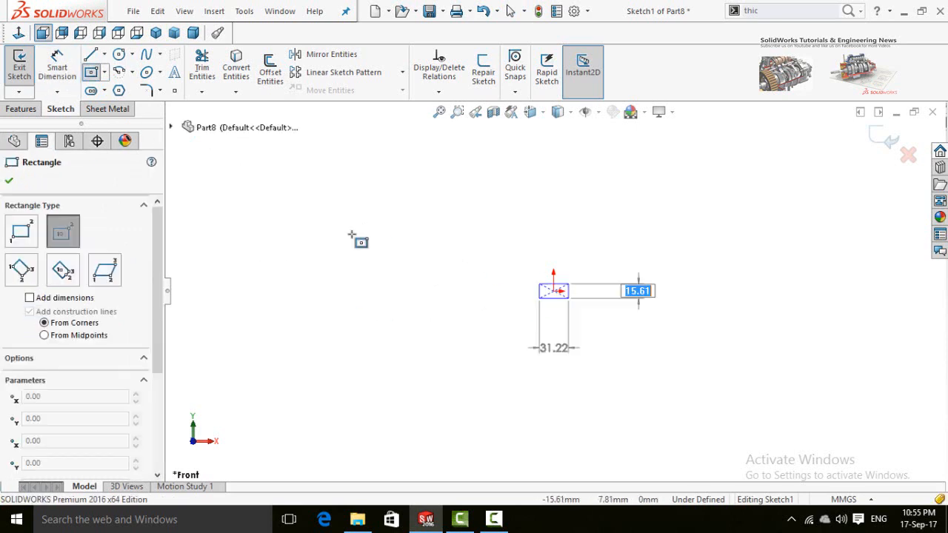
left_click(443, 195)
Step: Create a base flange from the rectangle with 0.30 mm thickness and a K-Factor of 0.5
left_click(104, 109)
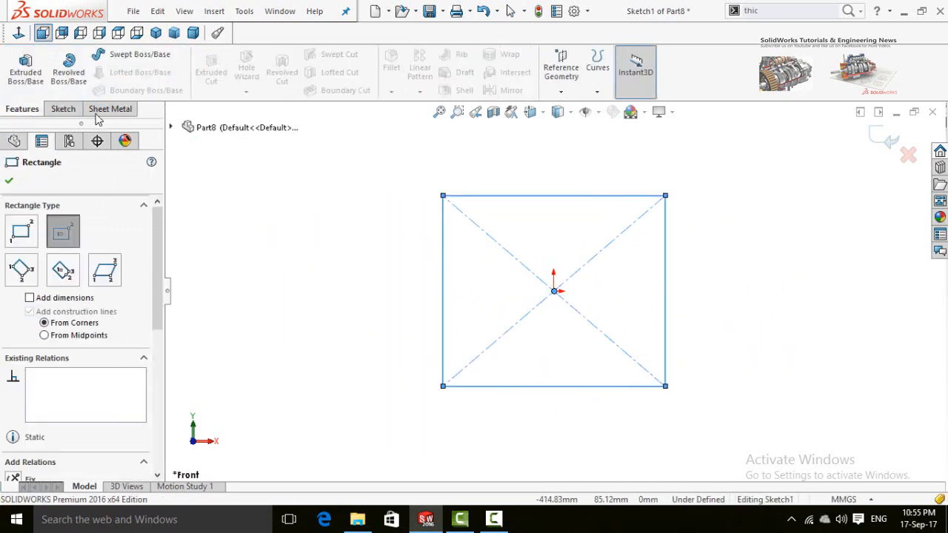
left_click(26, 74)
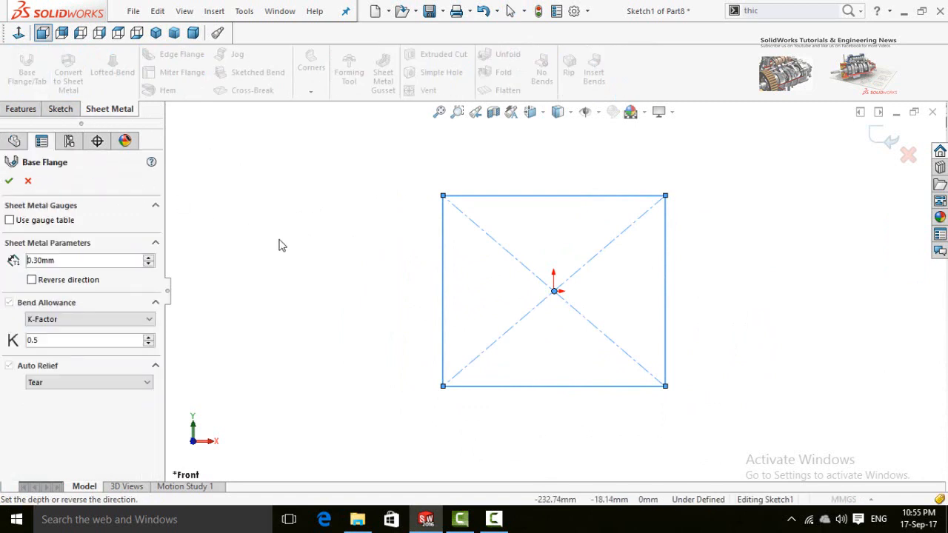
key("Return")
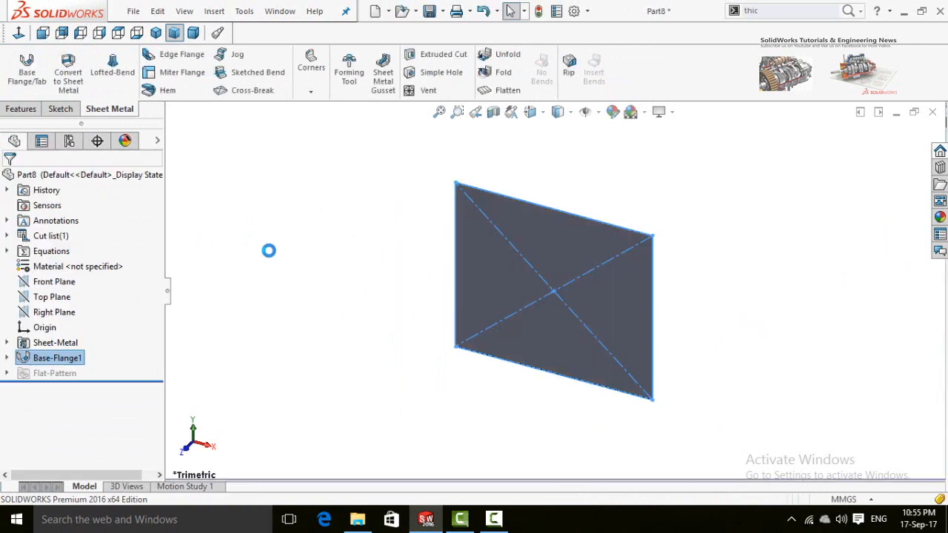
Step: Add 90-degree edge flanges about 104 mm long to the plate's upper, left and lower edges, keeping the default radius
left_click(172, 55)
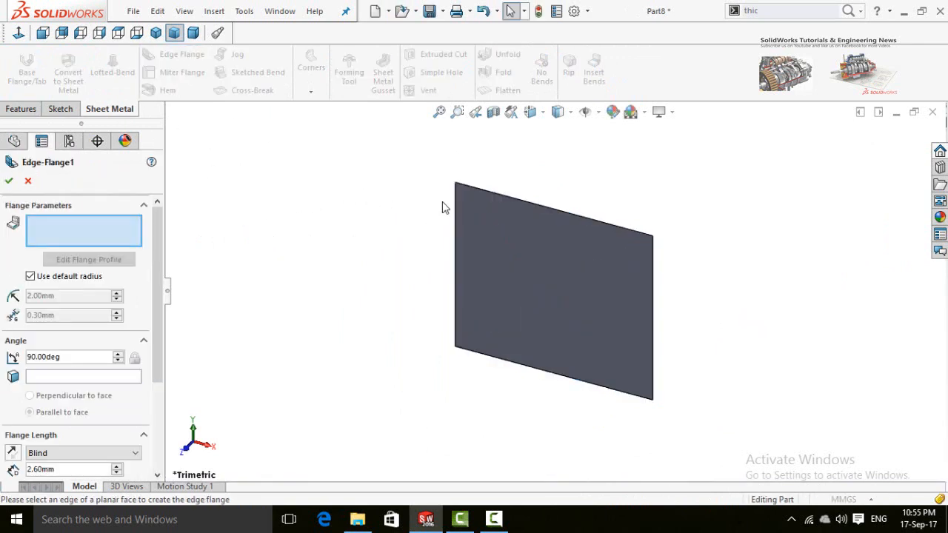
left_click(503, 207)
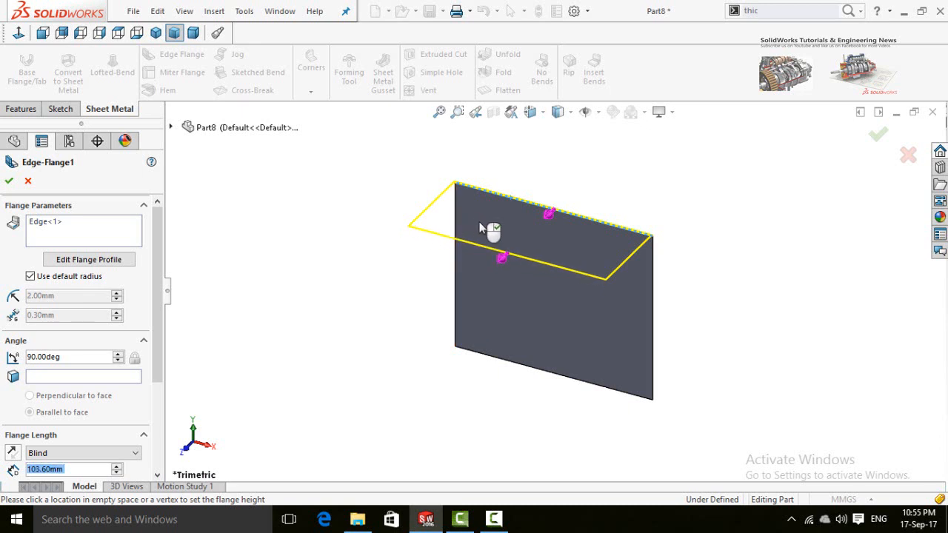
left_click(455, 263)
left_click(457, 264)
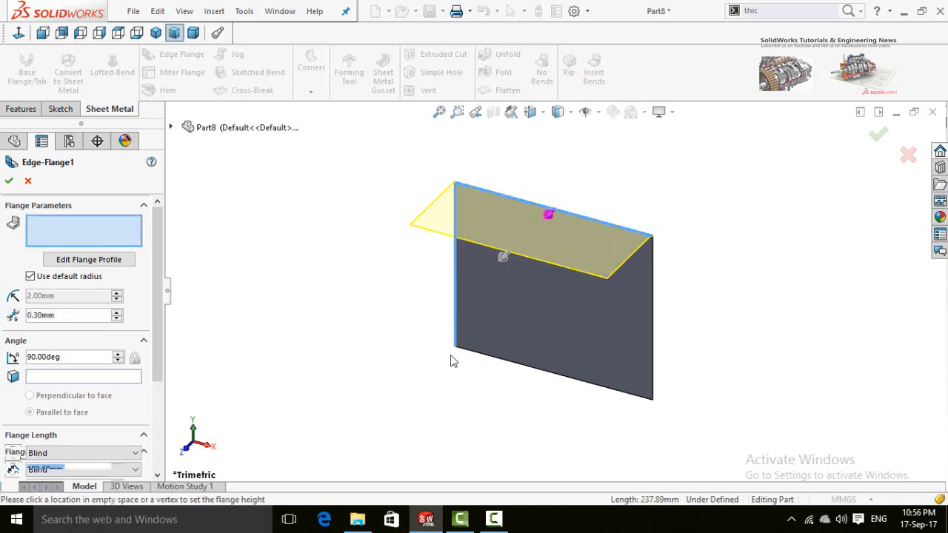
left_click(496, 365)
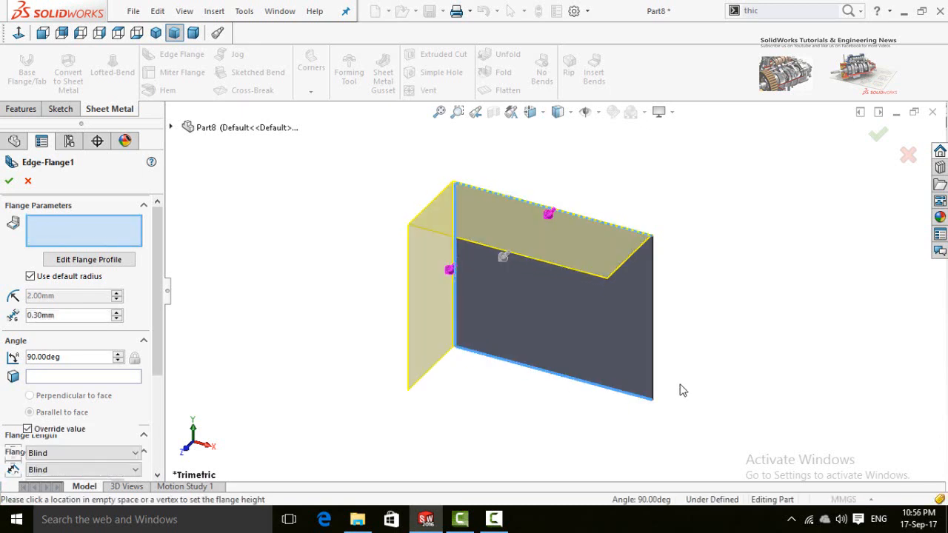
left_click(8, 182)
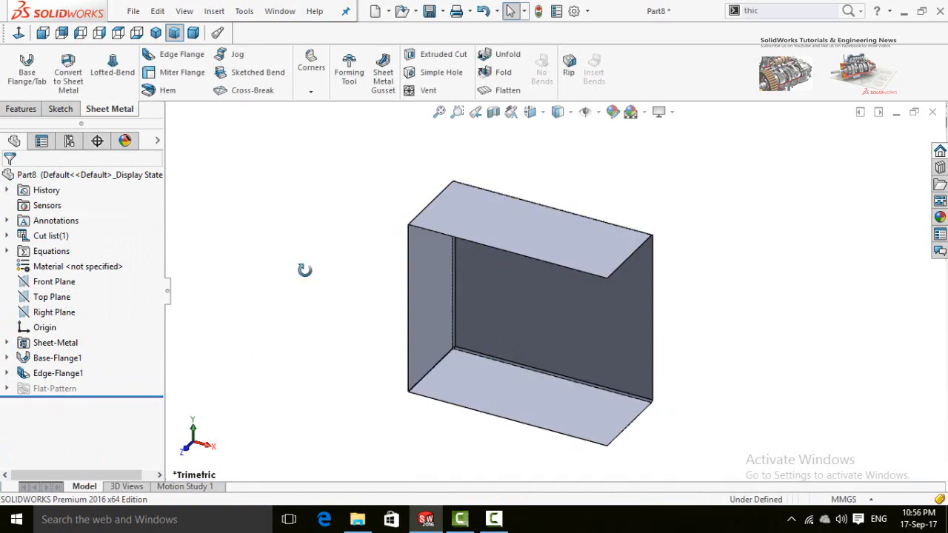
Step: Start a closed corner where the upper and left flanges meet, choosing the upper flange's end face as the face to extend
middle_click_drag(304, 269, 344, 211)
scroll(420, 193, "down", 7)
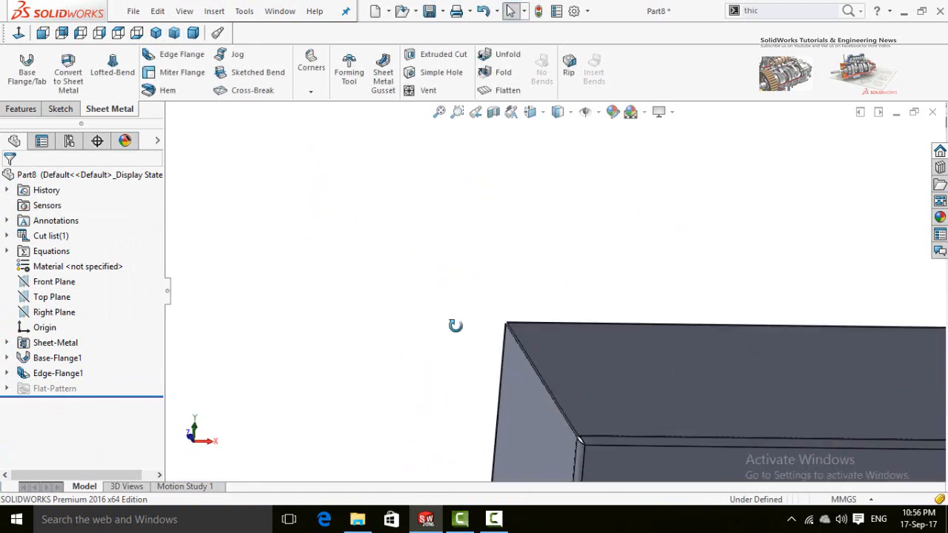
middle_click_drag(455, 325, 546, 283)
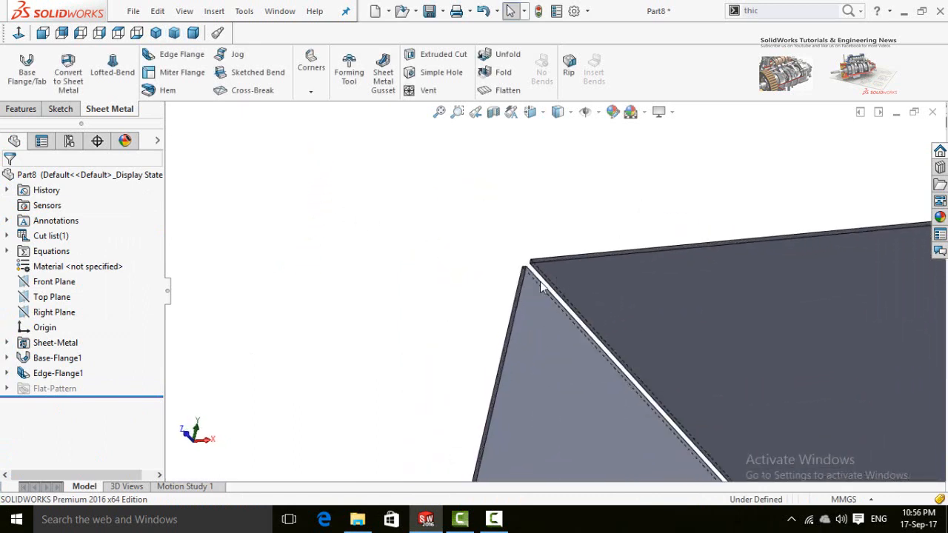
middle_click_drag(544, 229, 504, 333)
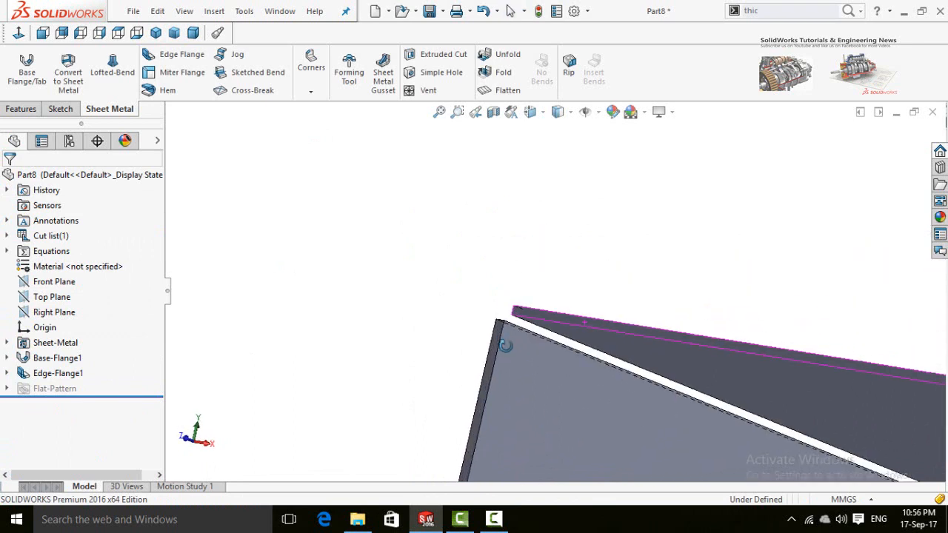
left_click(312, 91)
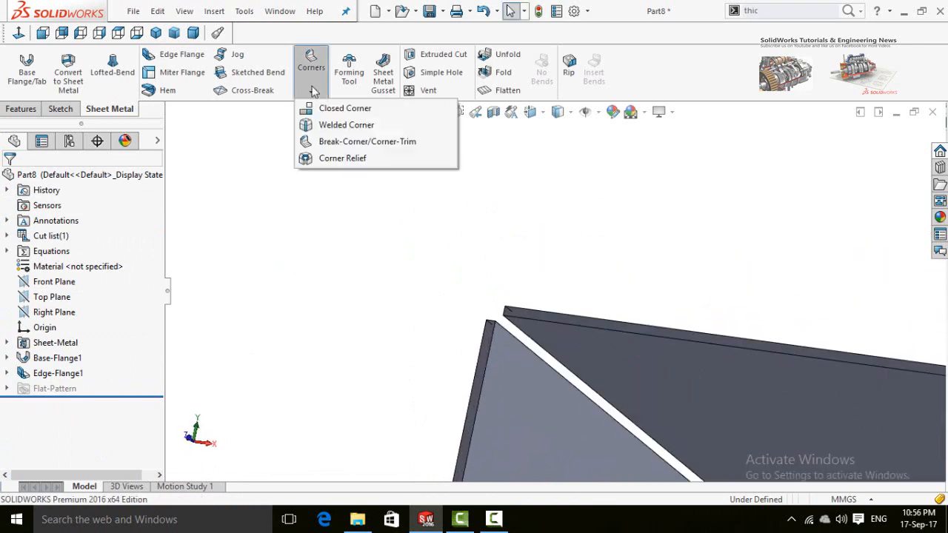
left_click(383, 109)
middle_click_drag(381, 252, 495, 286)
scroll(720, 355, "down", 3)
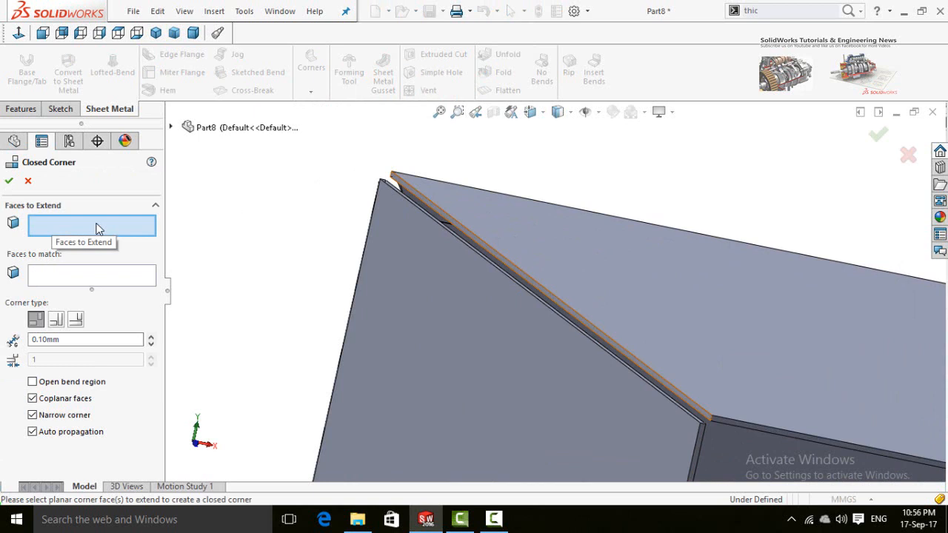
scroll(404, 163, "down", 3)
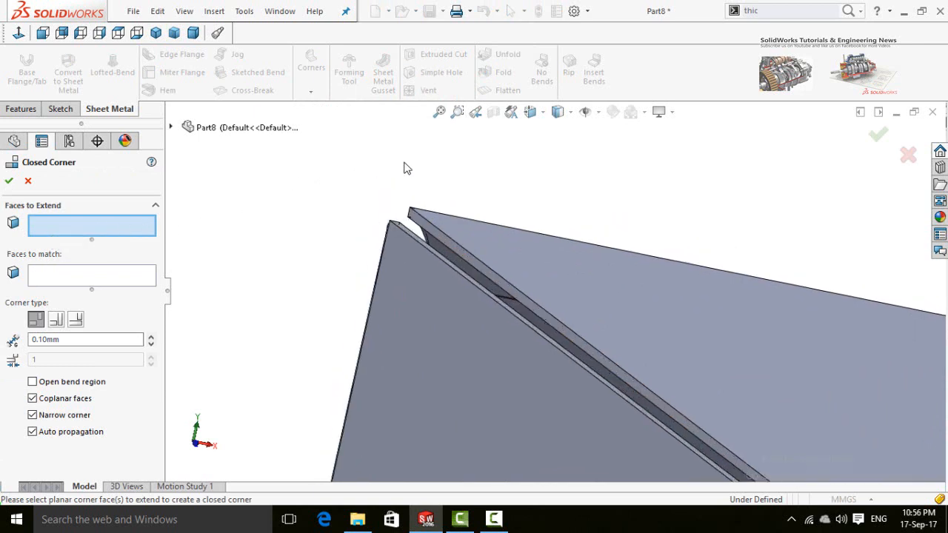
left_click(424, 223)
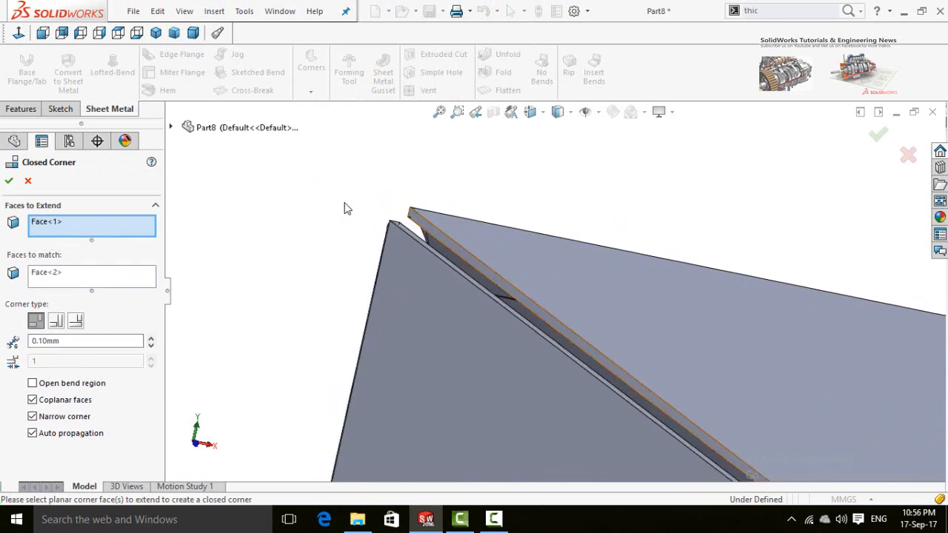
Step: Create the closed corner as an underlap with a 0.10 mm gap and an overlap/underlap ratio of 1
middle_click_drag(357, 195, 517, 287)
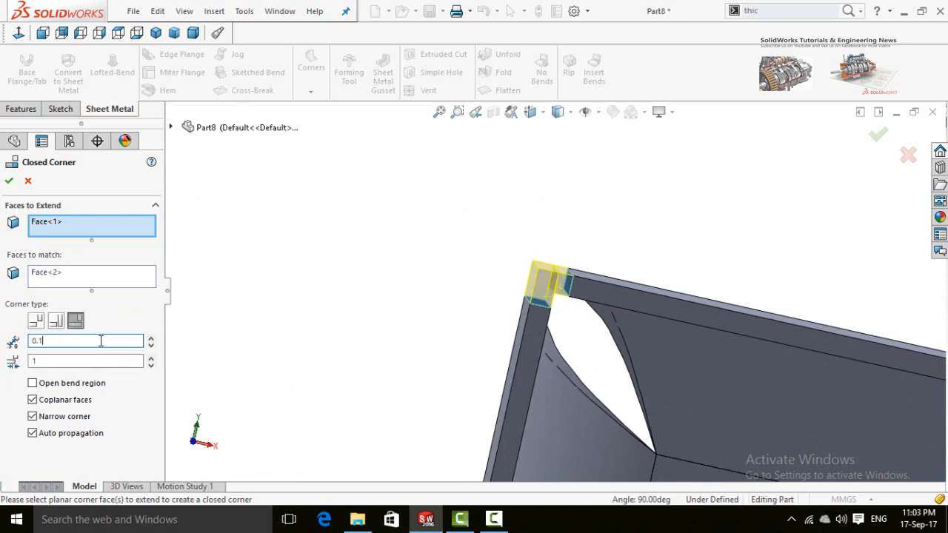
left_click(258, 344)
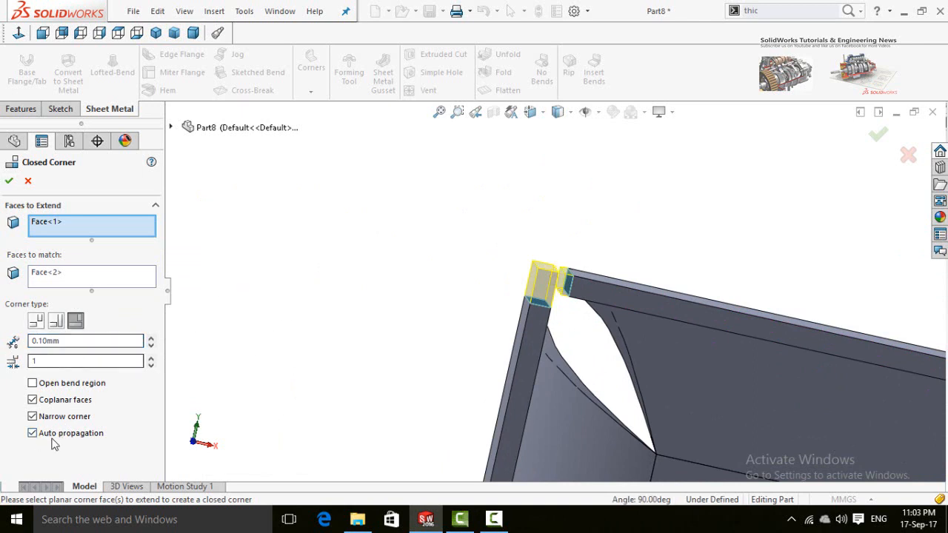
left_click(10, 183)
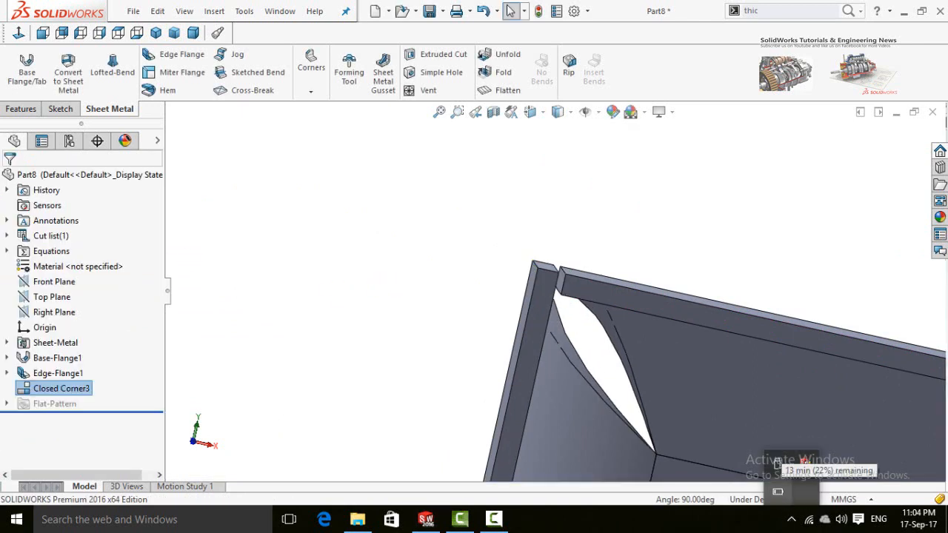
Step: Undo the closed corner between the upper and left flanges
scroll(402, 347, "up", 2)
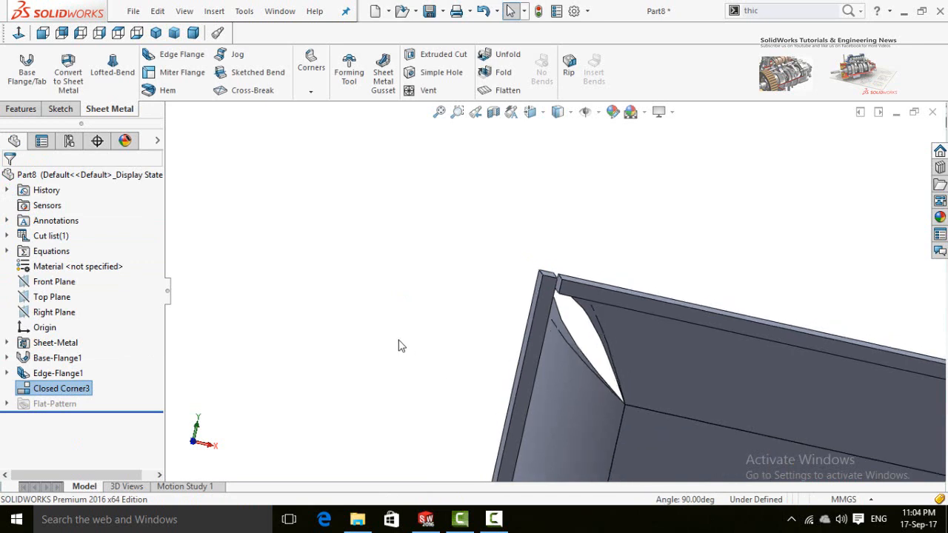
left_click(362, 298)
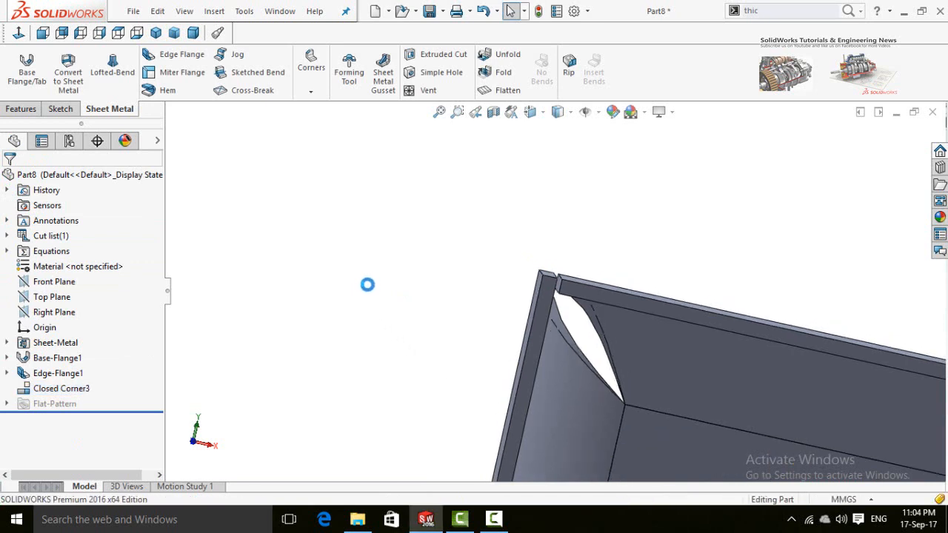
key("ctrl+z")
Step: Try to weld the corner between the upper and left flanges up to a stop edge, with a 0.20 mm fillet, texture and weld symbol
left_click(311, 92)
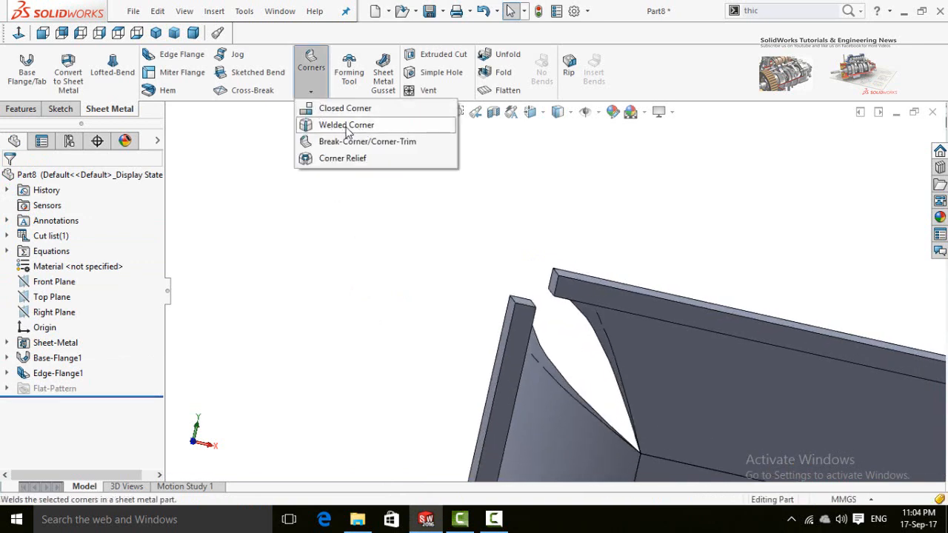
left_click(346, 126)
mouse_move(395, 290)
middle_mouse_down()
mouse_move(396, 264)
mouse_move(395, 292)
middle_mouse_up()
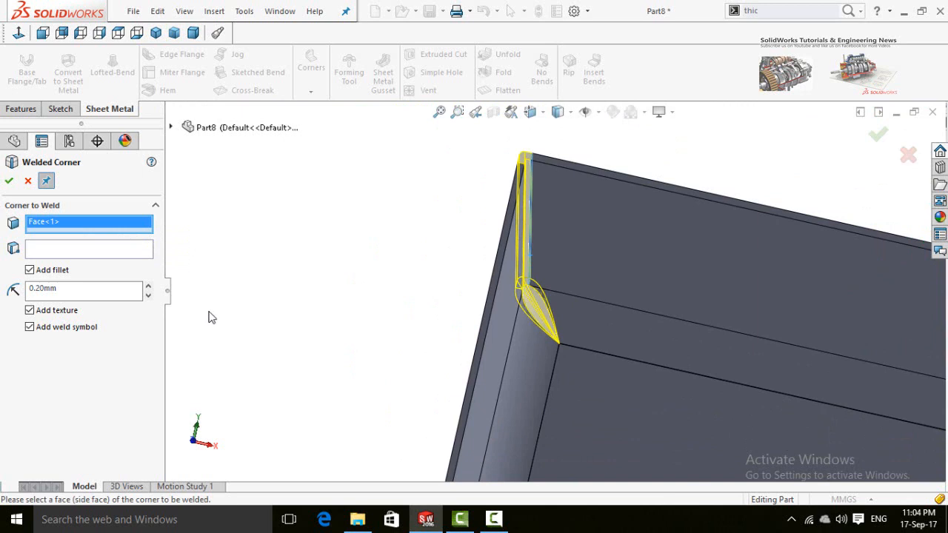
left_click(121, 258)
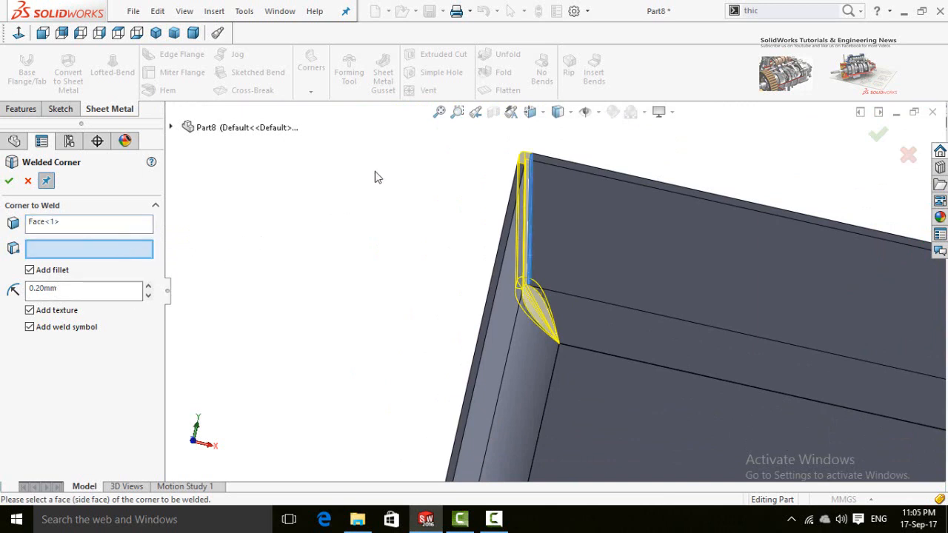
middle_click_drag(376, 174, 434, 214)
middle_click_drag(556, 190, 529, 179)
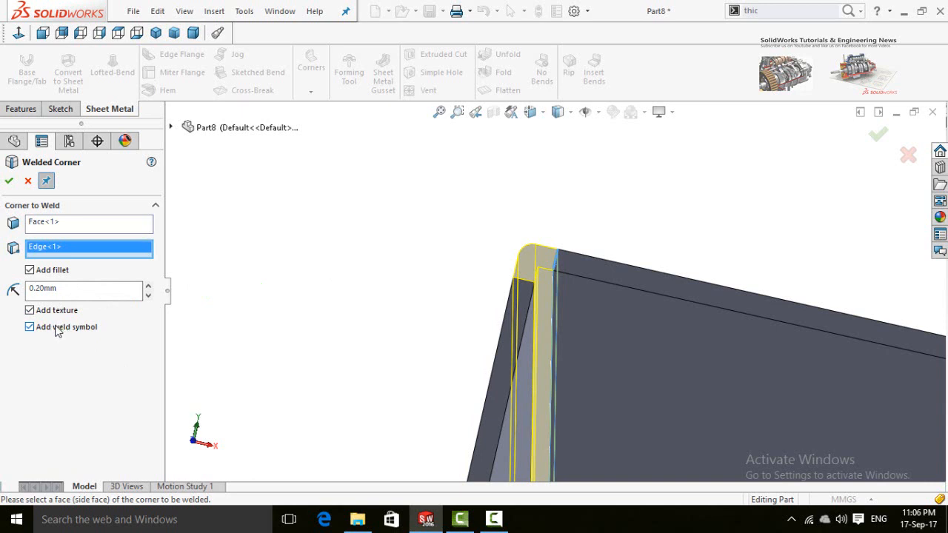
scroll(366, 292, "up", 8)
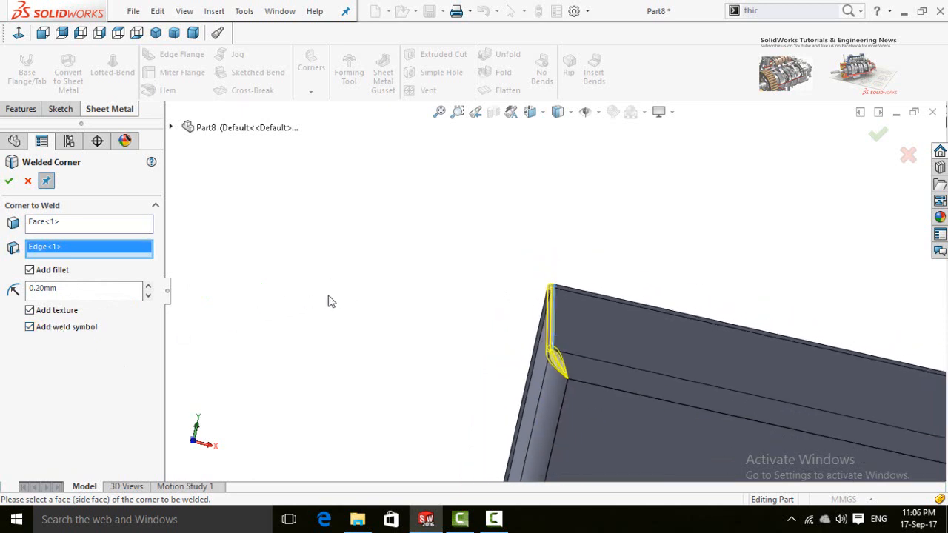
left_click(9, 181)
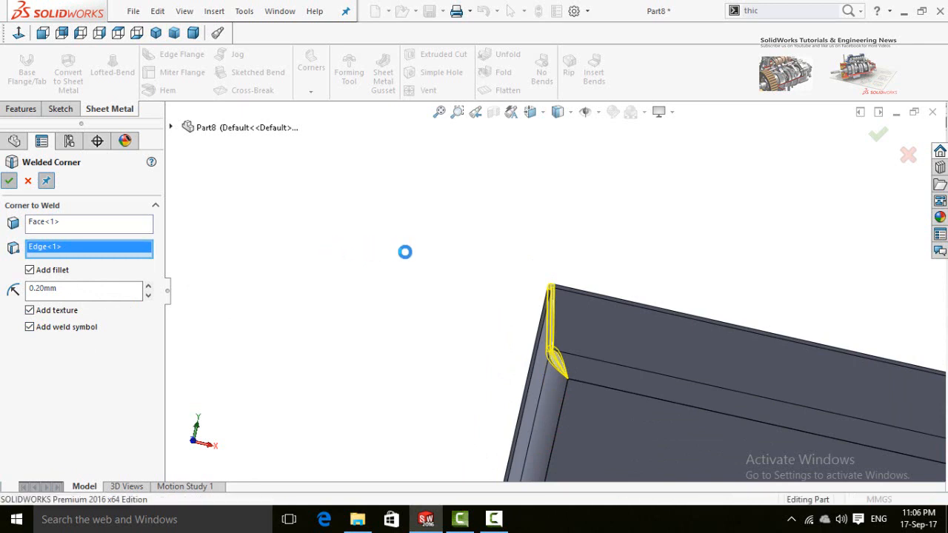
left_click(27, 181)
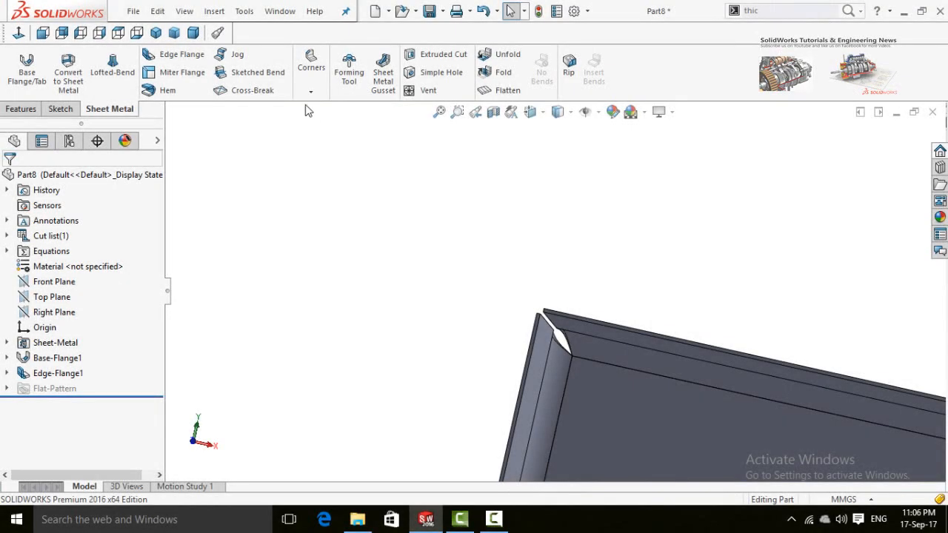
Step: Start a Break Corner and select the free outer corner edges of the upper and left flanges where they meet
left_click(312, 92)
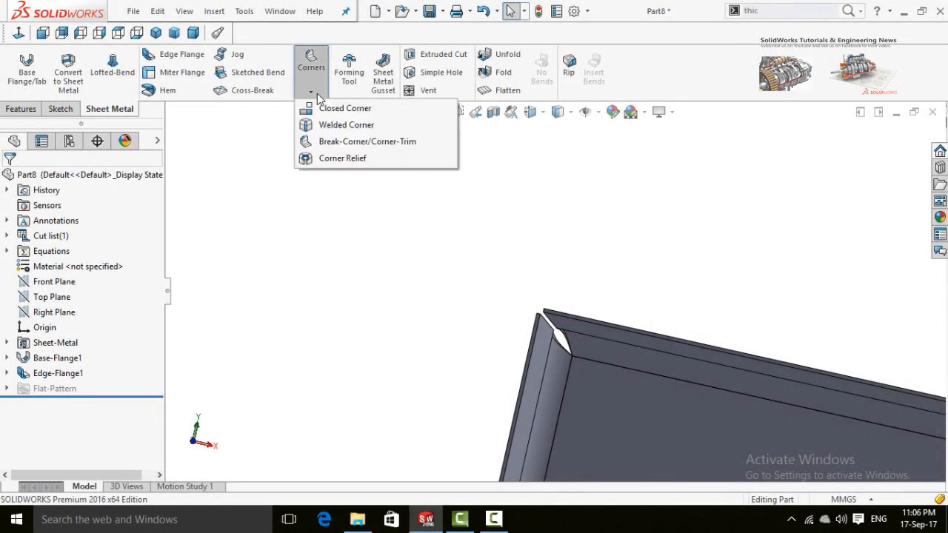
left_click(357, 141)
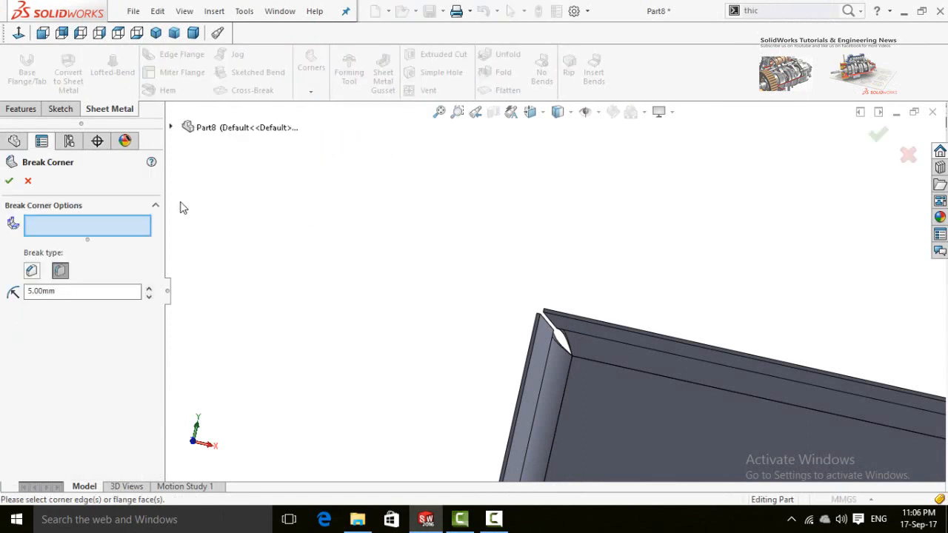
middle_click_drag(262, 305, 406, 327)
scroll(711, 365, "up", 5)
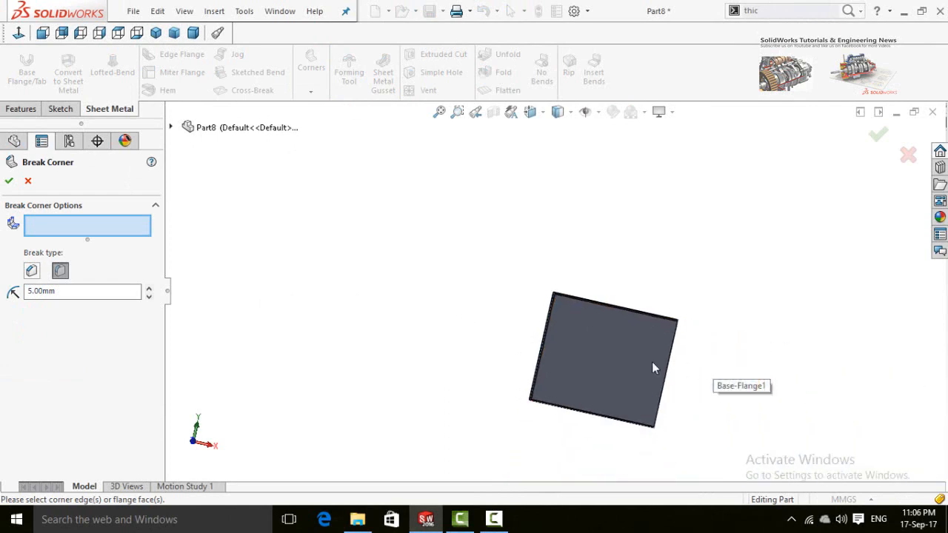
scroll(542, 267, "down", 5)
middle_click_drag(531, 315, 528, 228)
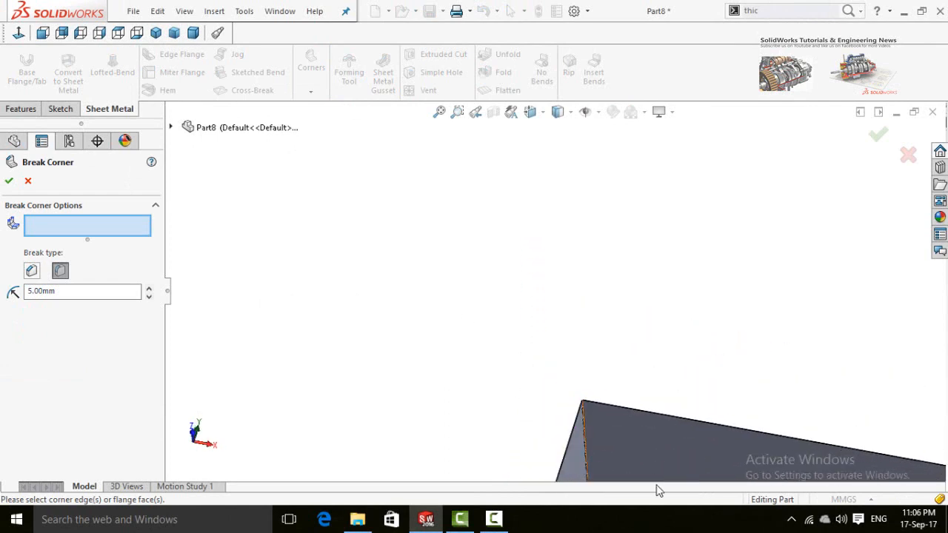
scroll(583, 423, "down", 2)
middle_click_drag(587, 393, 511, 301)
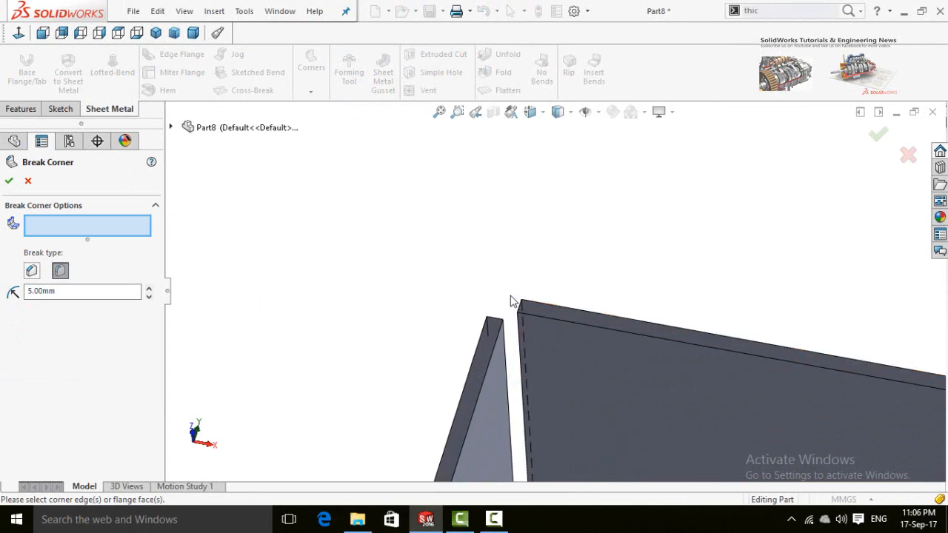
left_click(522, 308)
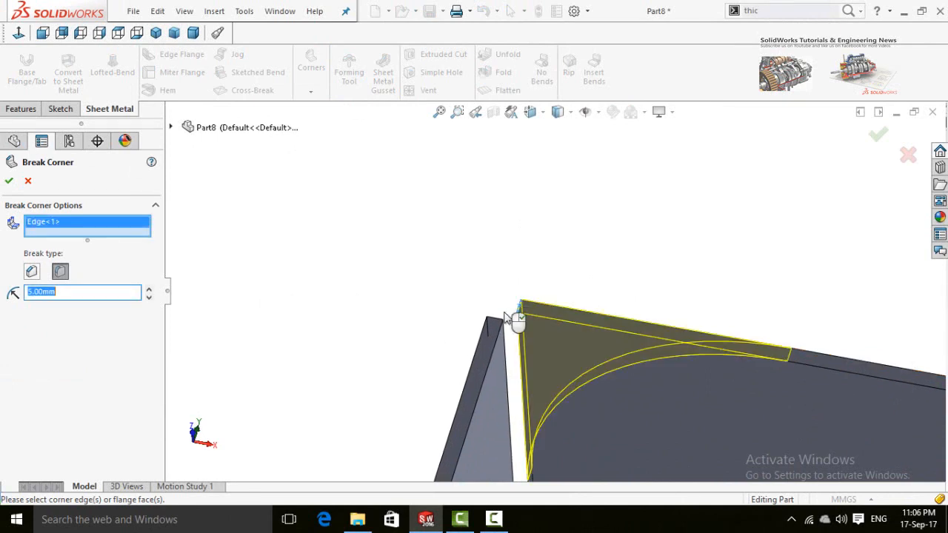
left_click(496, 323)
Step: Preview the chamfer break type, switch back to fillet, and round both selected flange corners with a 5 mm radius
middle_click_drag(398, 313, 498, 373)
scroll(569, 349, "down", 5)
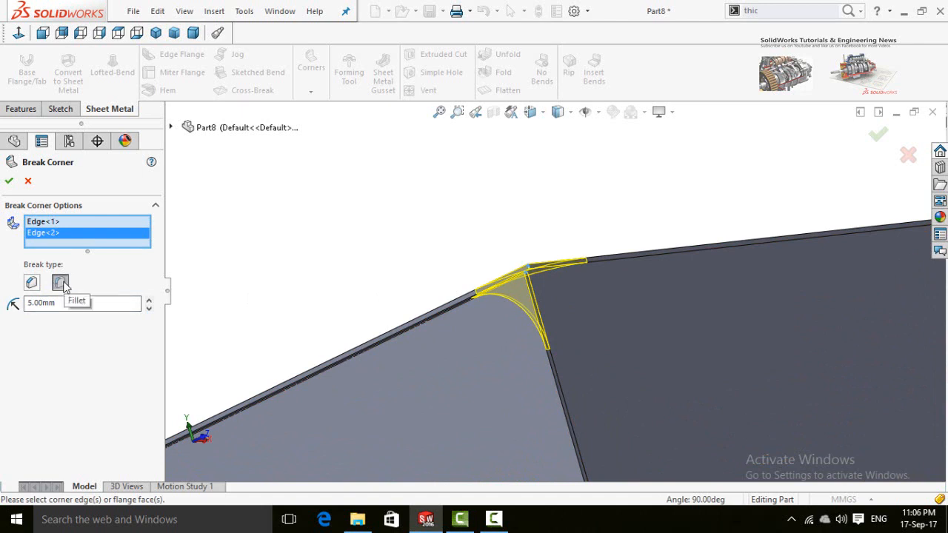
left_click(35, 285)
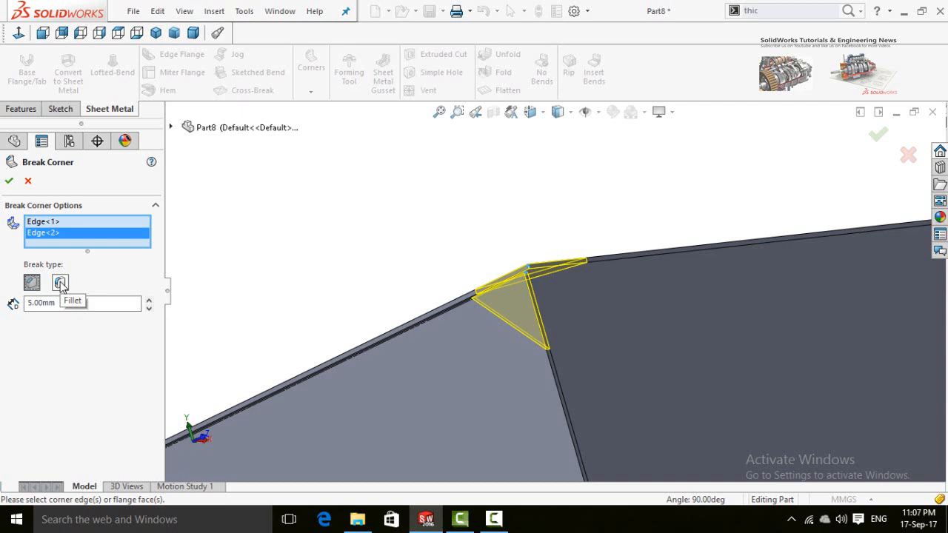
left_click(60, 284)
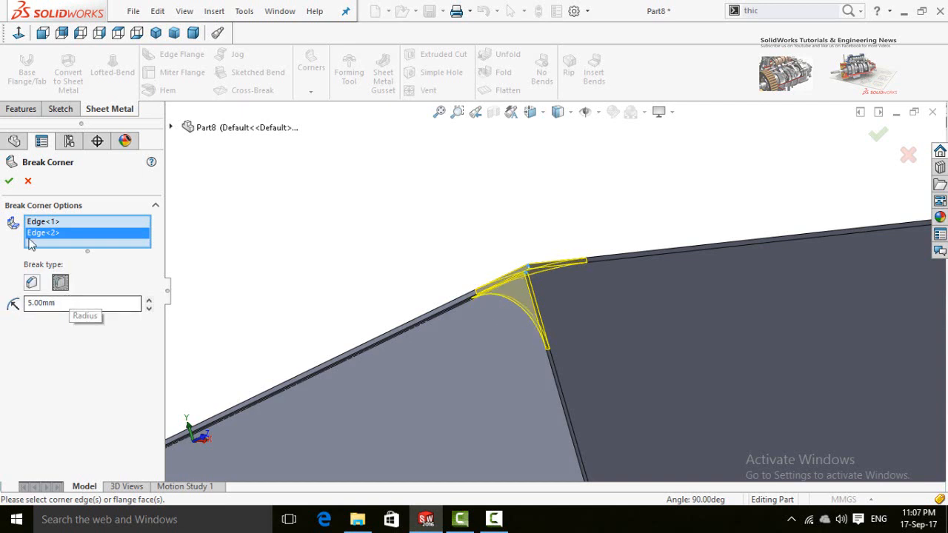
left_click(9, 182)
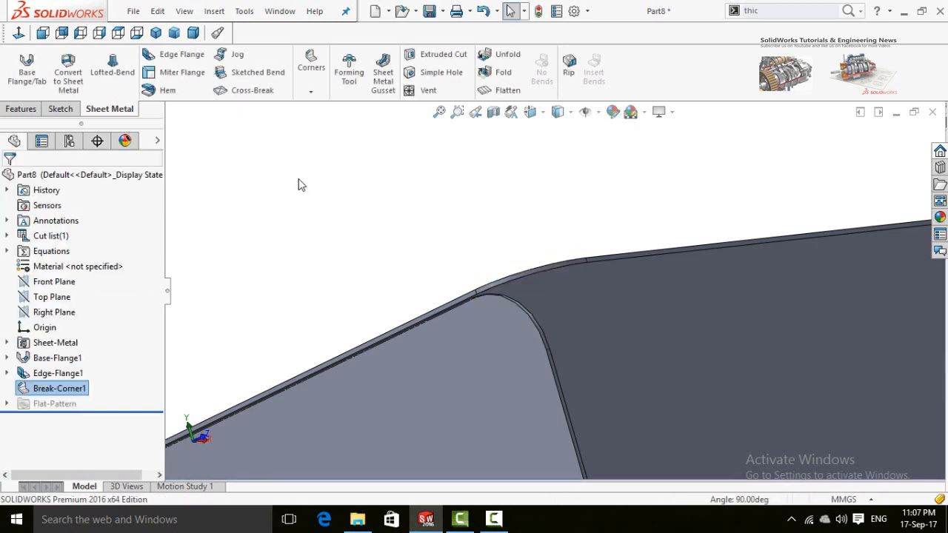
Step: Start a Corner Relief on the sheet metal body and collect all of its corners
left_click(311, 92)
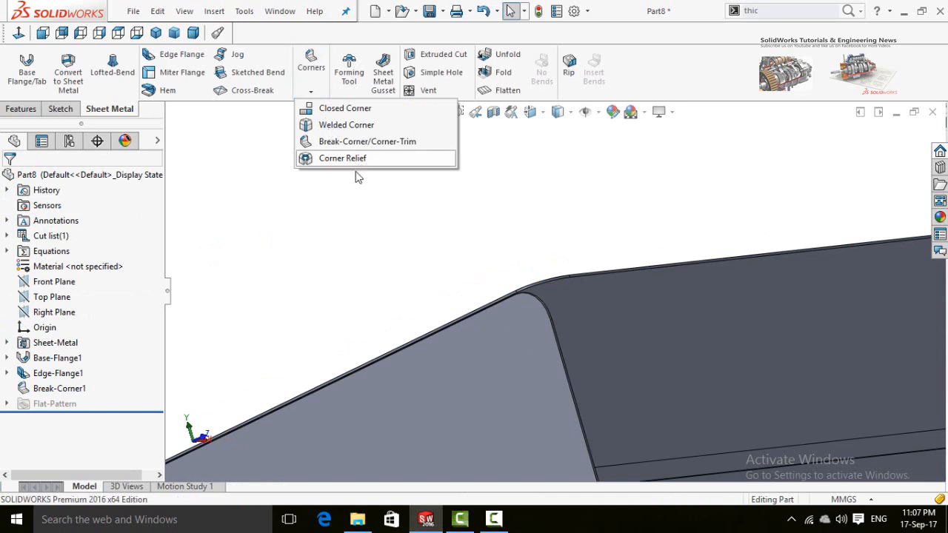
left_click(333, 160)
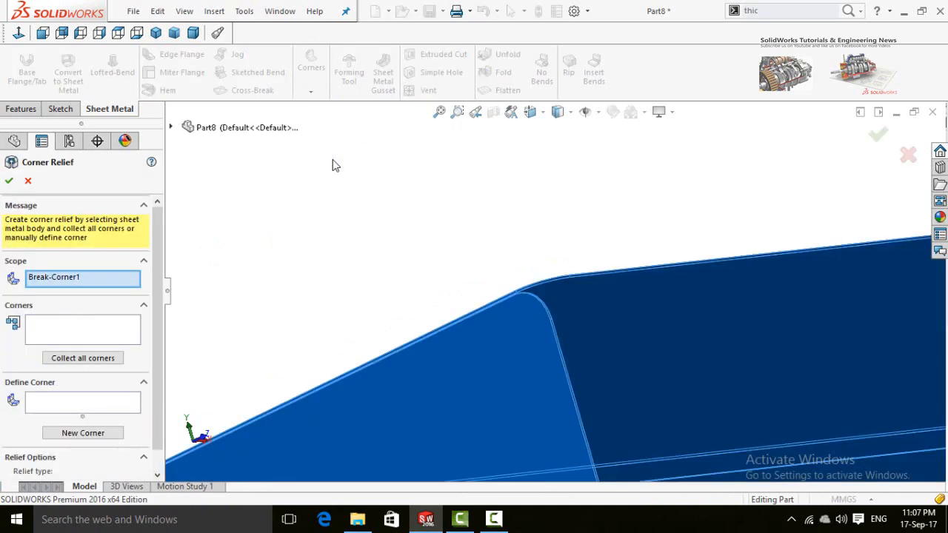
scroll(323, 172, "up", 8)
middle_click_drag(385, 305, 512, 403)
scroll(626, 435, "down", 5)
scroll(626, 435, "down", 6)
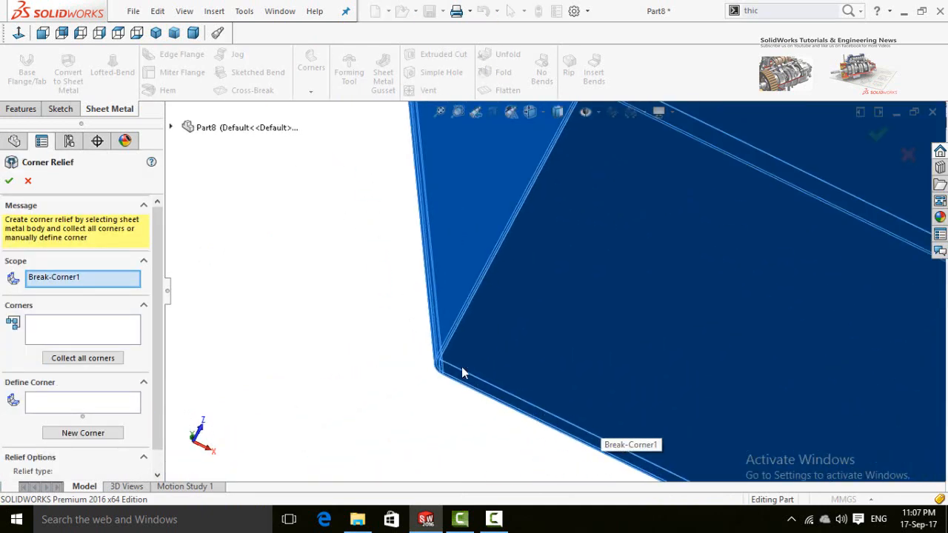
middle_click_drag(492, 385, 521, 327)
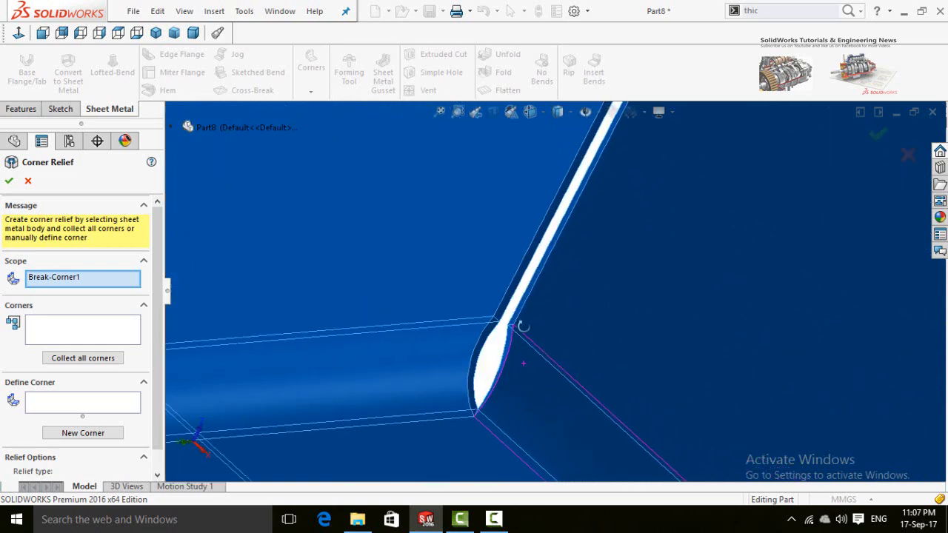
scroll(492, 370, "down", 4)
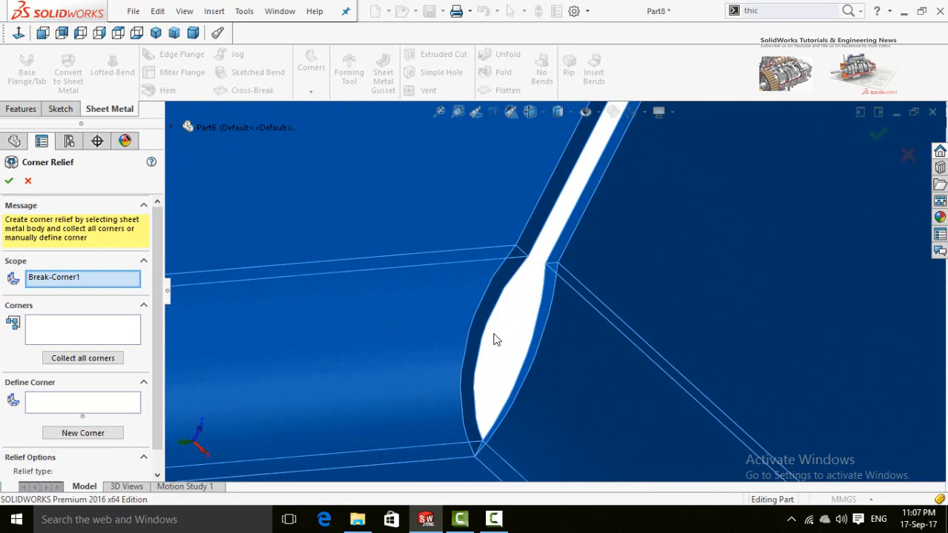
scroll(496, 344, "down", 2)
scroll(495, 359, "up", 2)
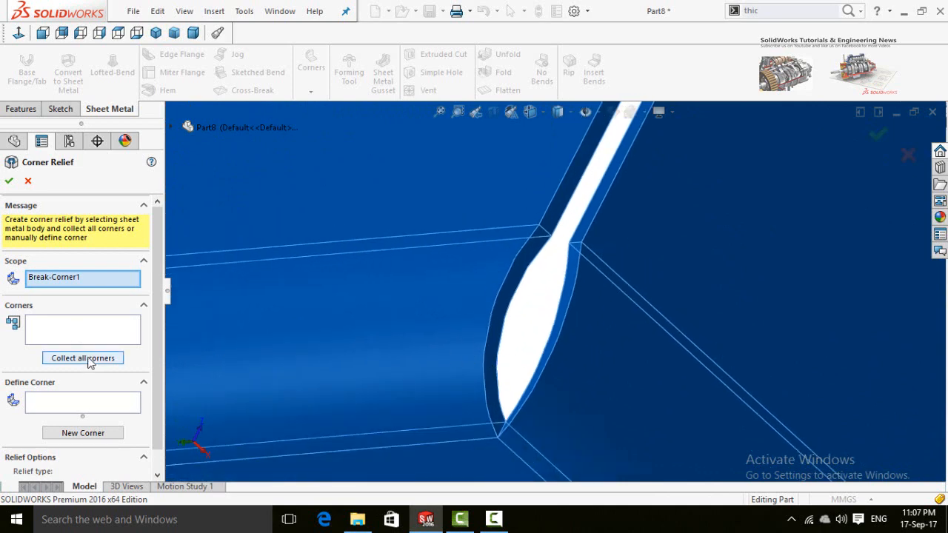
left_click(61, 358)
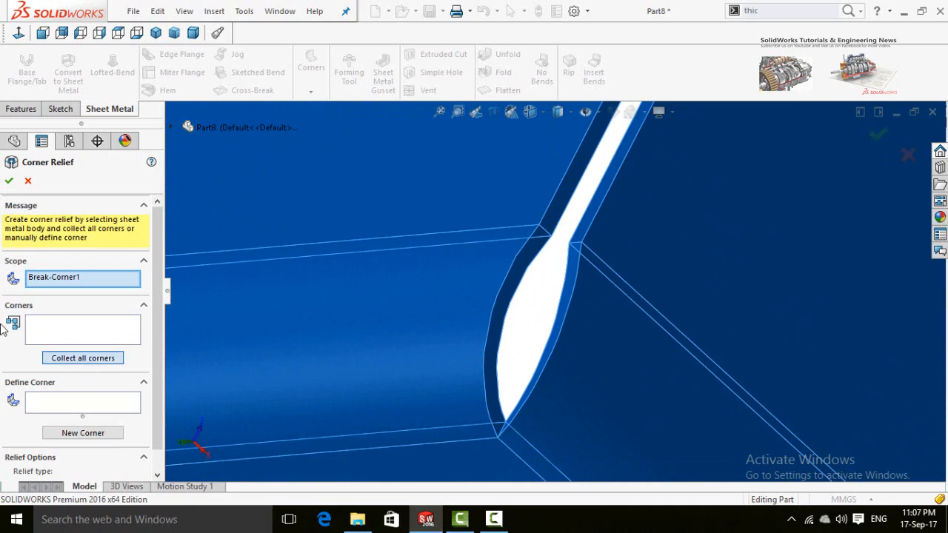
Step: Give the collected corners a circular relief with a 1 mm radius
scroll(157, 385, "down", 1)
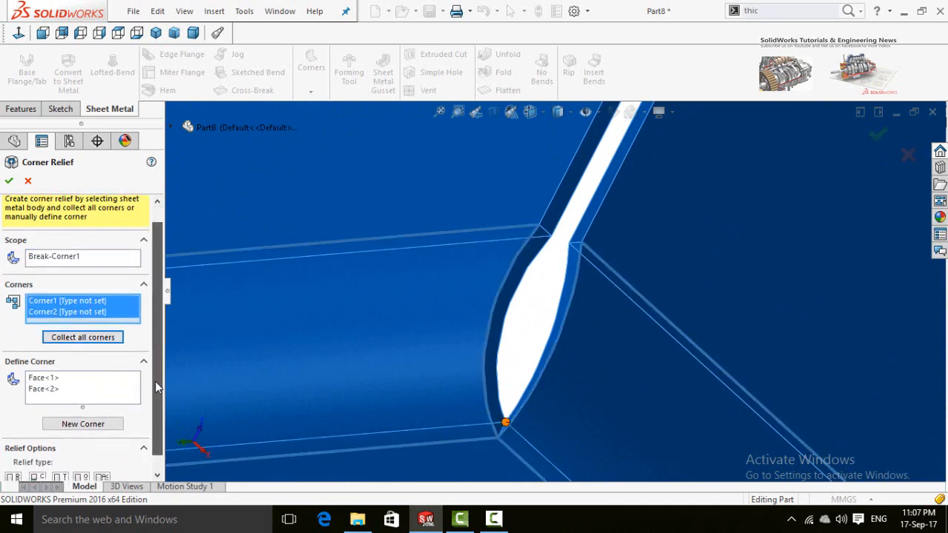
scroll(156, 407, "down", 1)
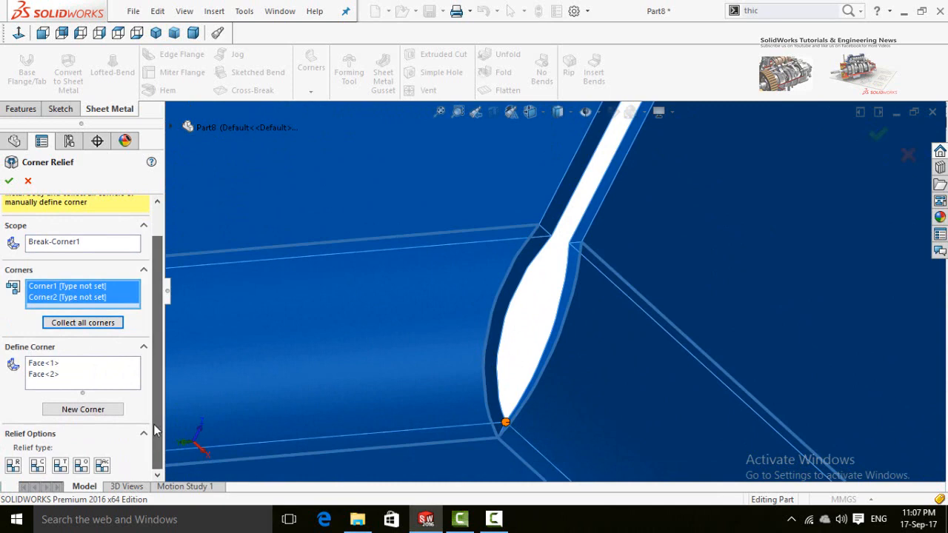
left_click(38, 464)
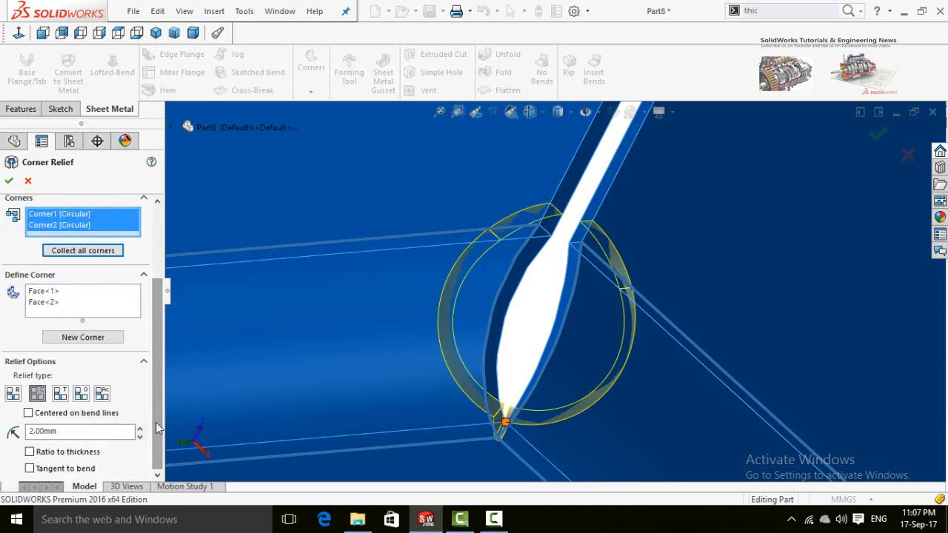
double_click(67, 431)
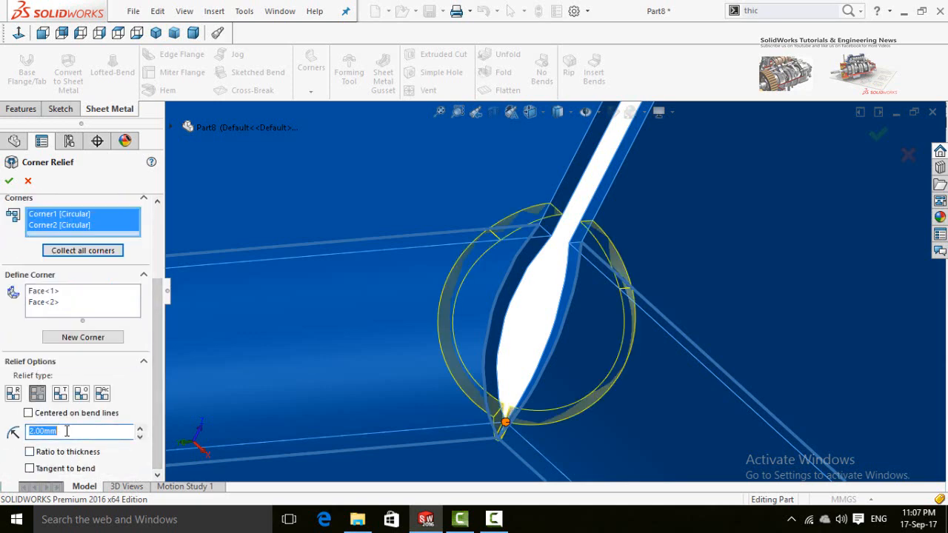
type("1")
key("Return")
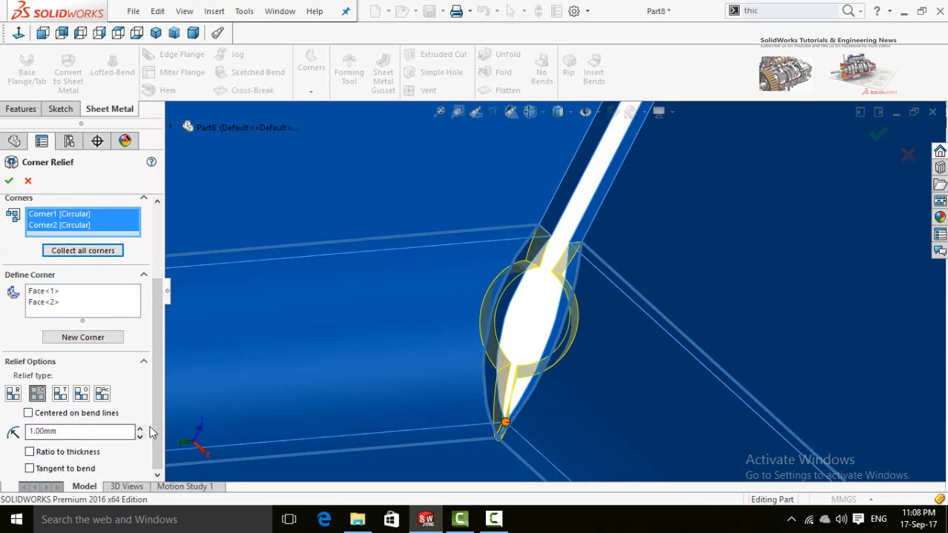
Step: Reduce the circular relief radius to 0.10 mm, create the corner relief, and inspect the cut at the bend corner
left_click(117, 432)
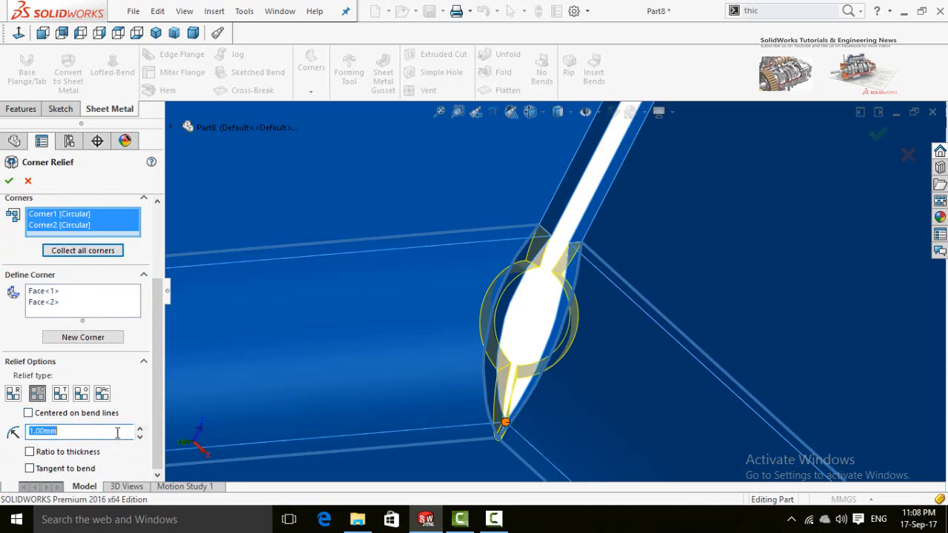
type("0.")
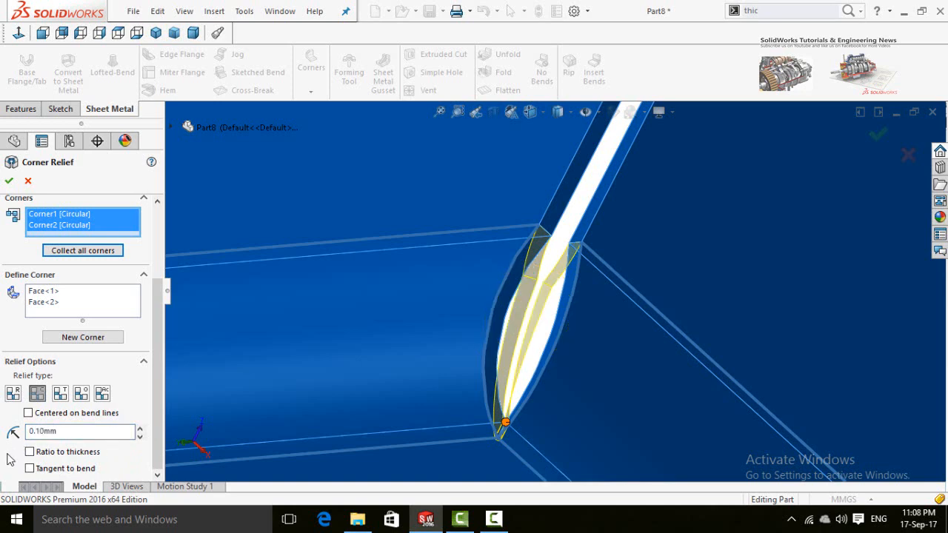
scroll(193, 384, "up", 10)
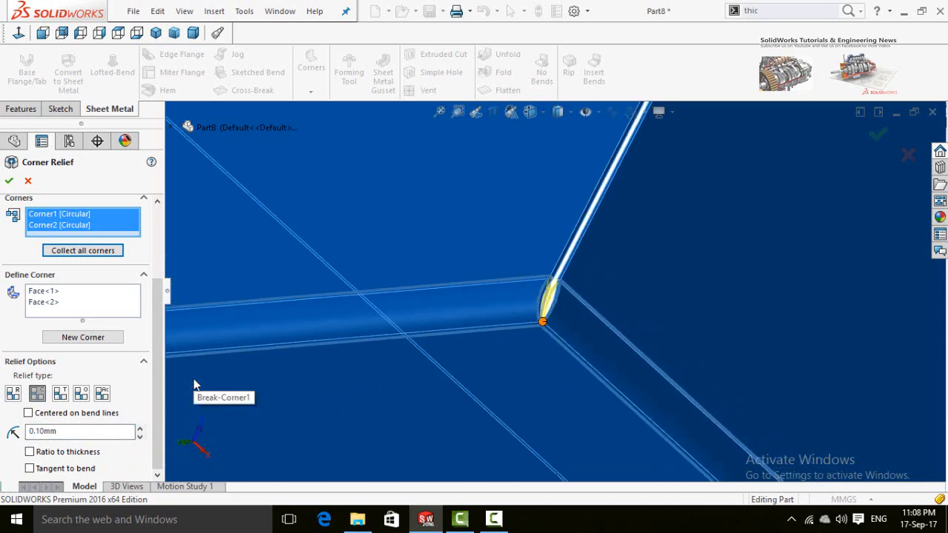
scroll(191, 383, "up", 4)
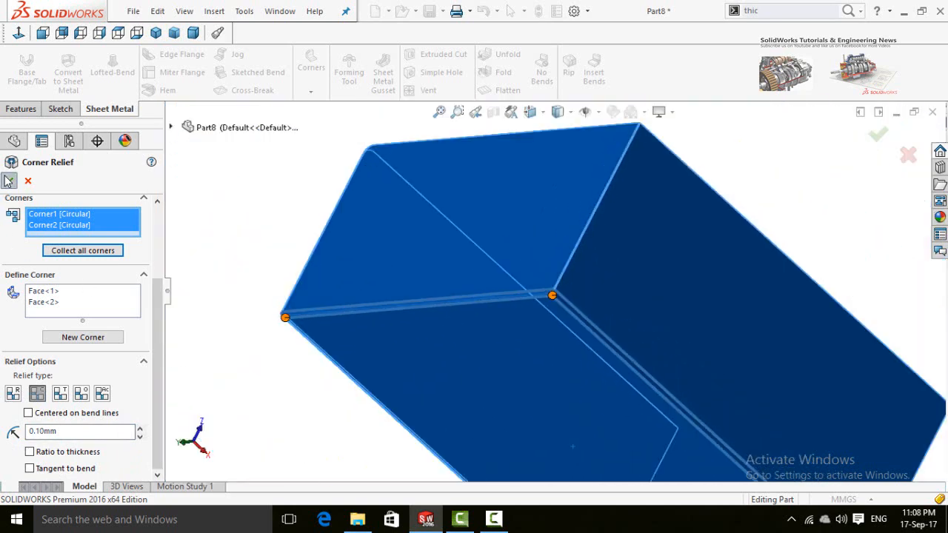
left_click(8, 181)
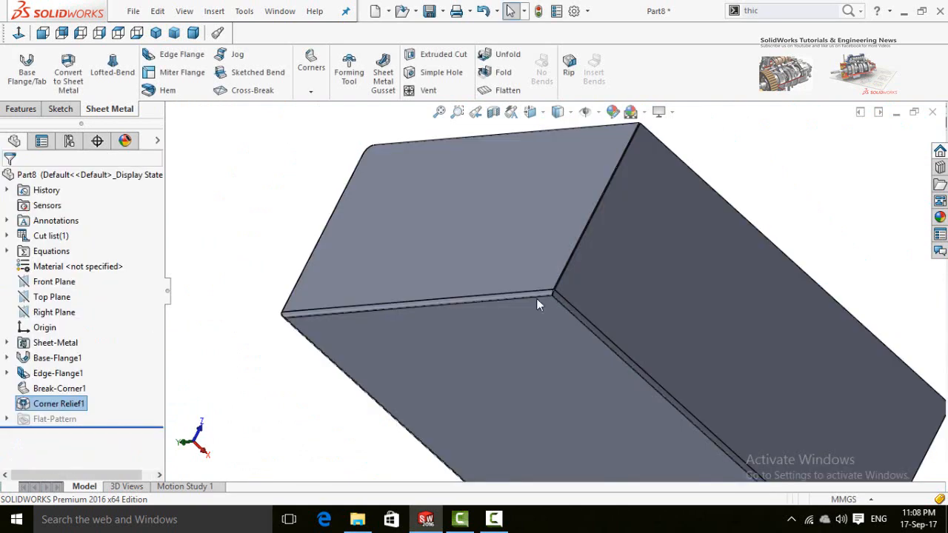
scroll(540, 293, "down", 5)
scroll(546, 295, "down", 6)
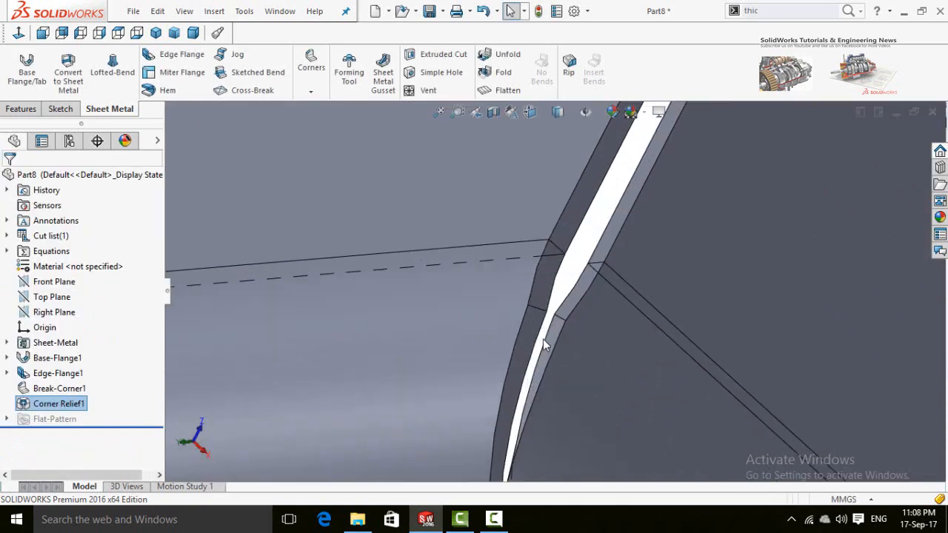
Step: Undo the corner relief on the sheet metal box and inspect the bend corner without it
scroll(544, 341, "up", 4)
scroll(546, 324, "down", 6)
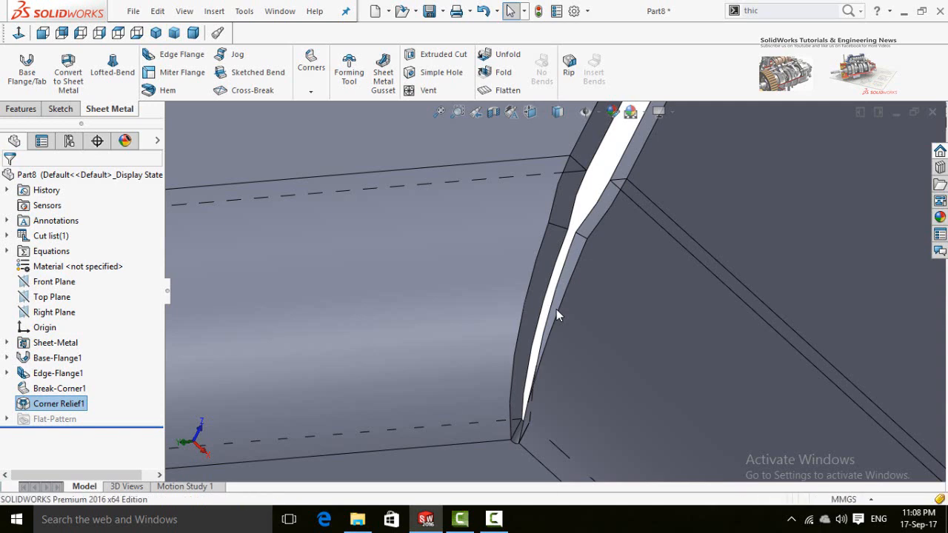
scroll(556, 309, "up", 8)
key("ctrl+z")
scroll(553, 297, "down", 8)
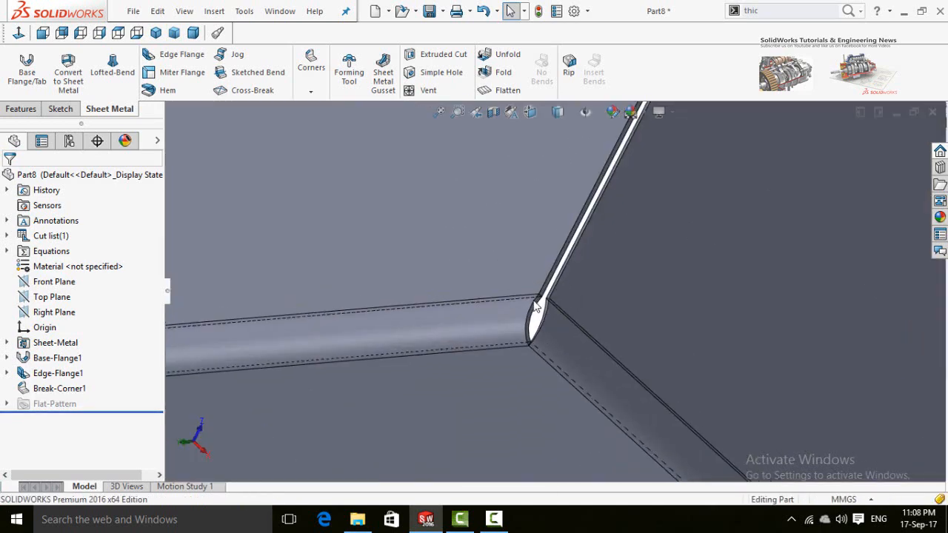
scroll(552, 326, "up", 10)
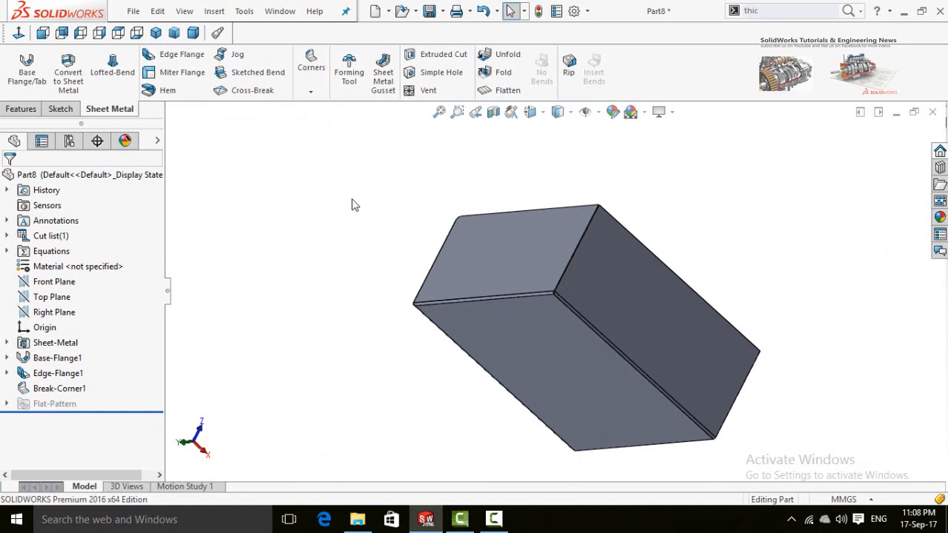
Step: Start a Sheet Metal Gusset and select the long side flange's inner face and the base face as supporting faces
middle_click_drag(353, 205, 334, 201)
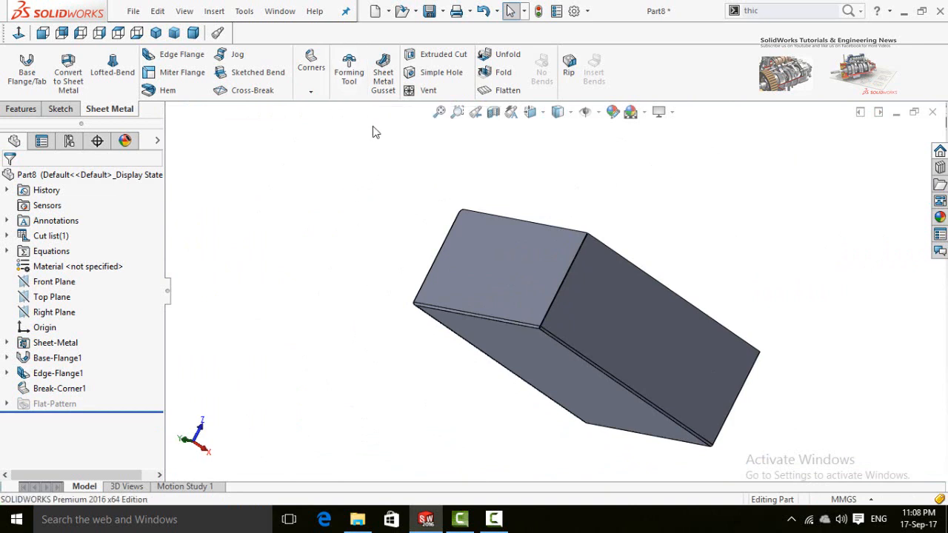
middle_click_drag(414, 154, 345, 148)
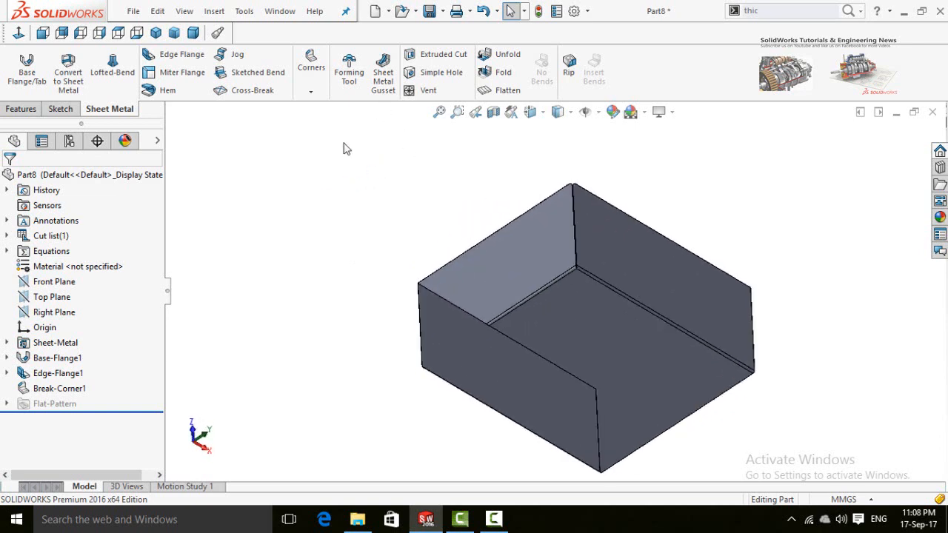
left_click(384, 71)
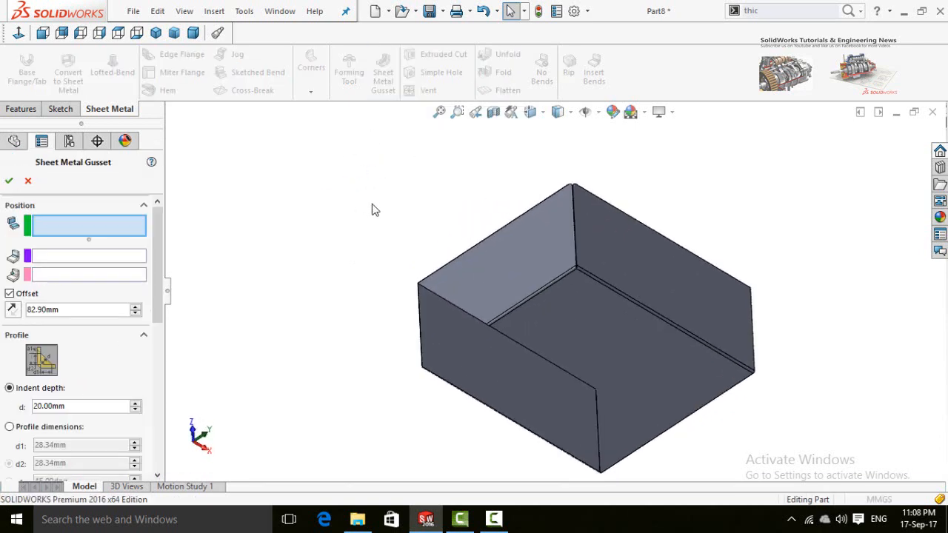
middle_click_drag(366, 205, 348, 277)
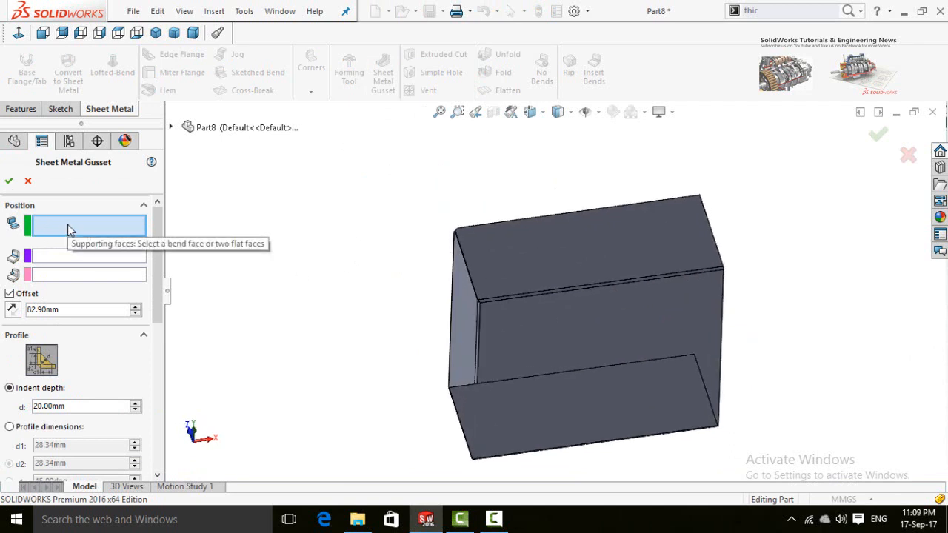
middle_click_drag(366, 345, 466, 296)
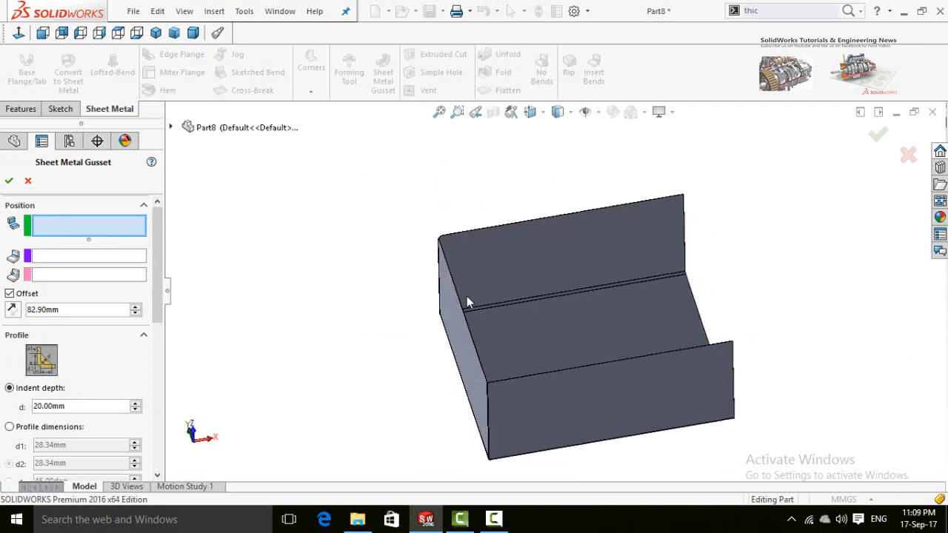
left_click(513, 266)
left_click(553, 328)
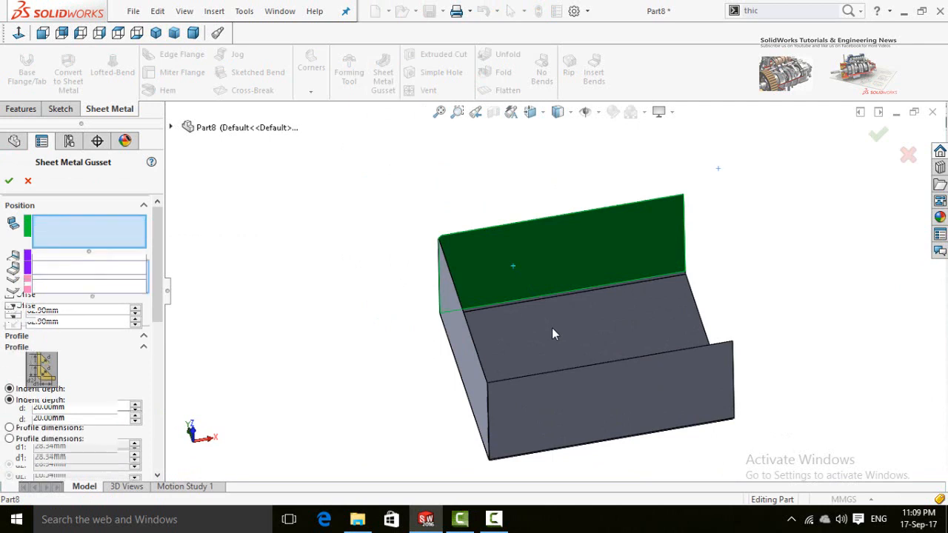
scroll(602, 293, "down", 5)
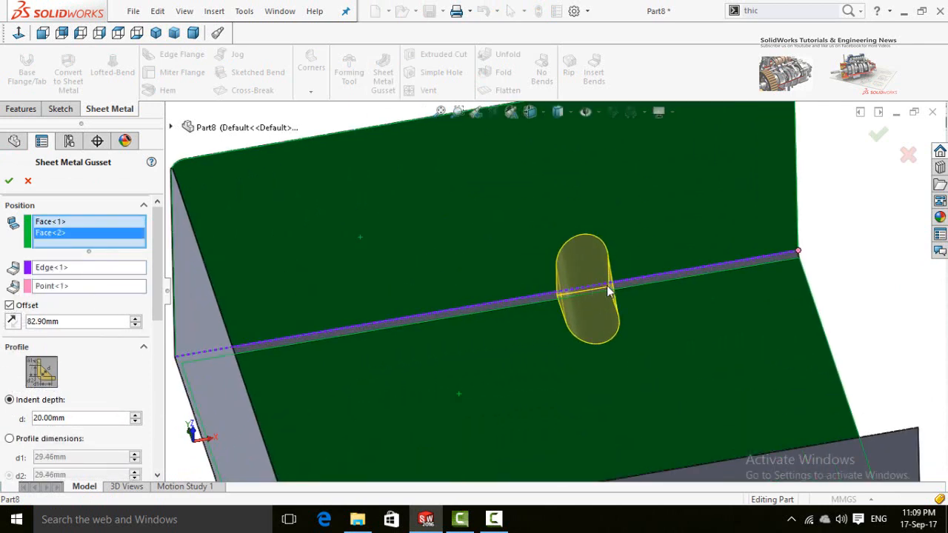
scroll(607, 291, "up", 5)
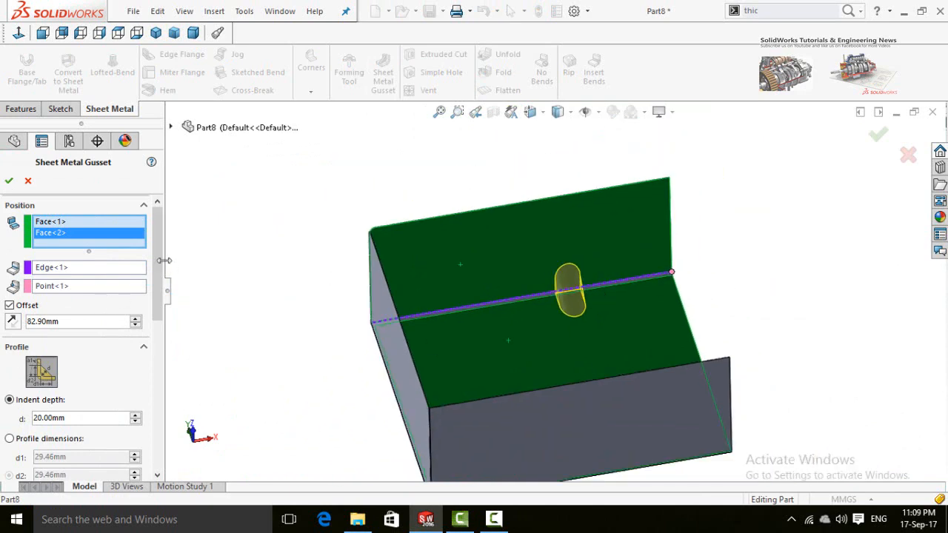
Step: Set the gusset's offset from the reference point to 102.90 mm
scroll(157, 284, "down", 3)
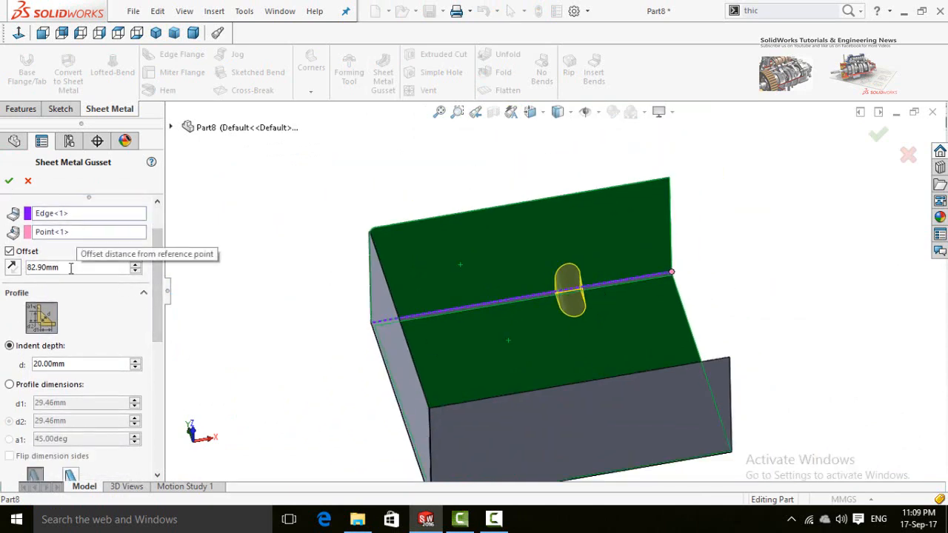
double_click(71, 268)
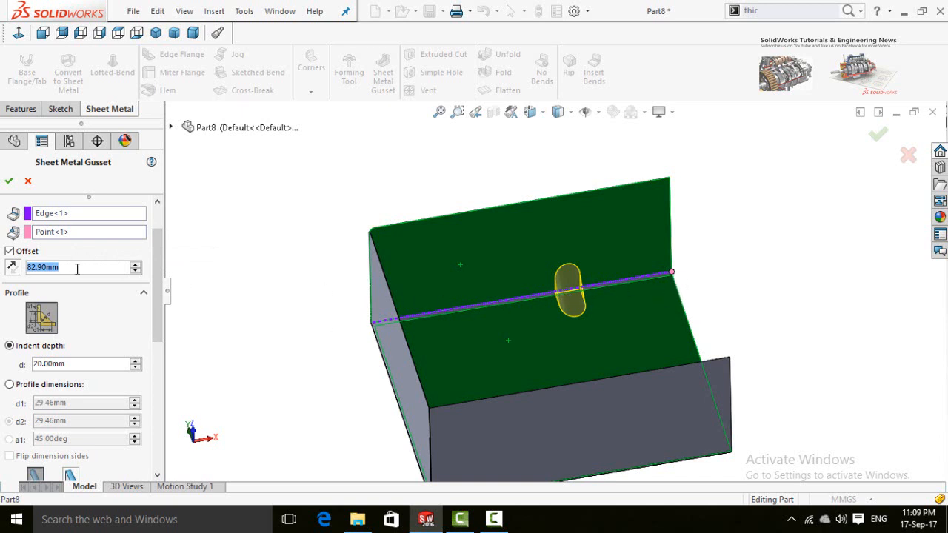
left_click(137, 264)
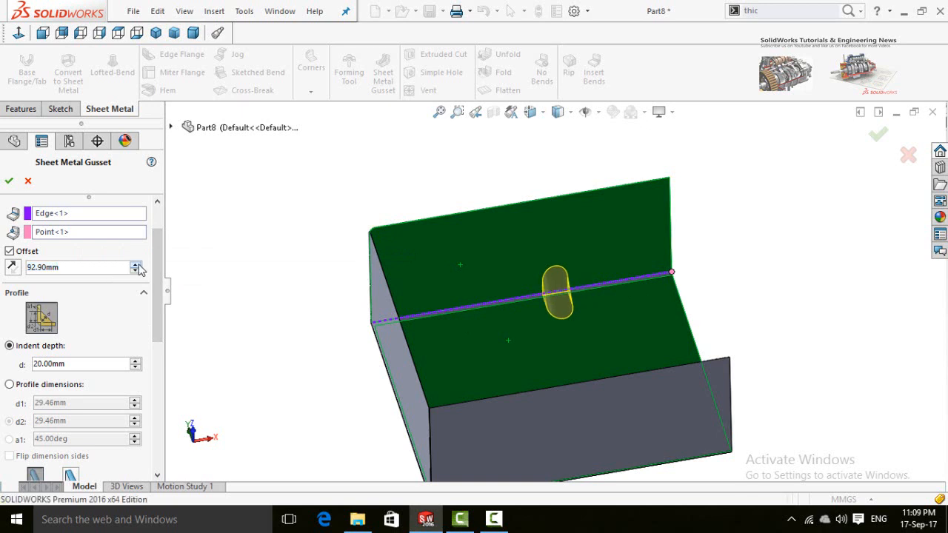
left_click(137, 265)
scroll(157, 317, "down", 2)
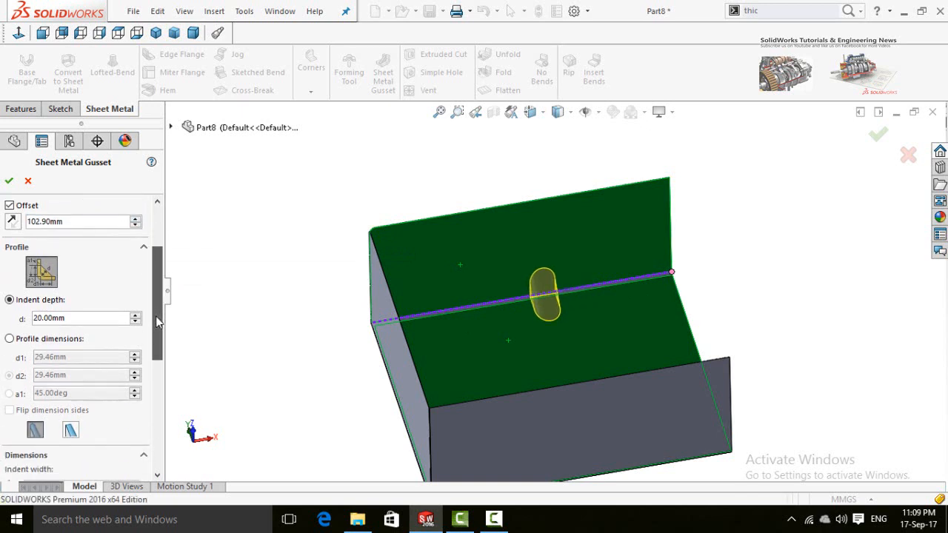
left_click_drag(157, 320, 158, 329)
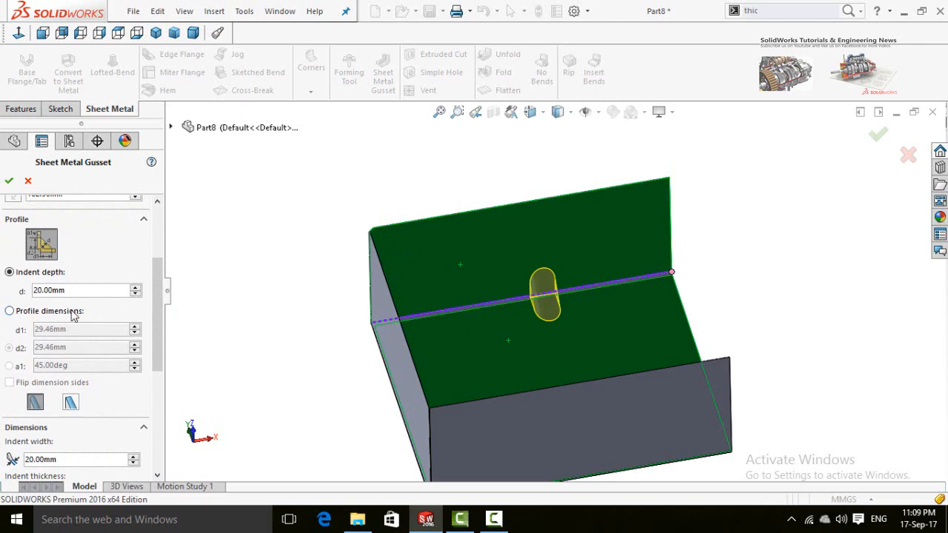
Step: Switch the gusset profile to profile dimensions, raise d1 to 49.46 mm, and return to an indent depth of 69.95 mm
left_click(9, 312)
left_click(83, 331)
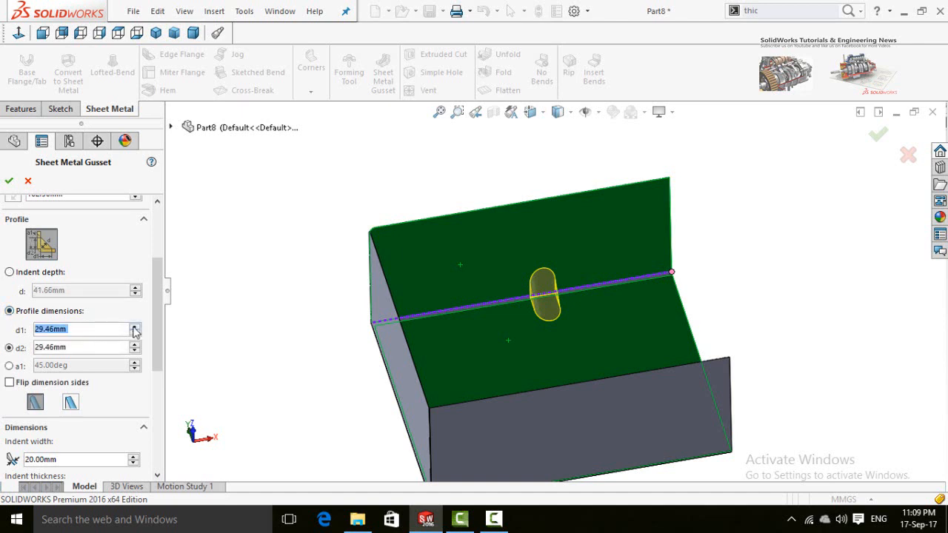
left_click(135, 327)
left_click(134, 327)
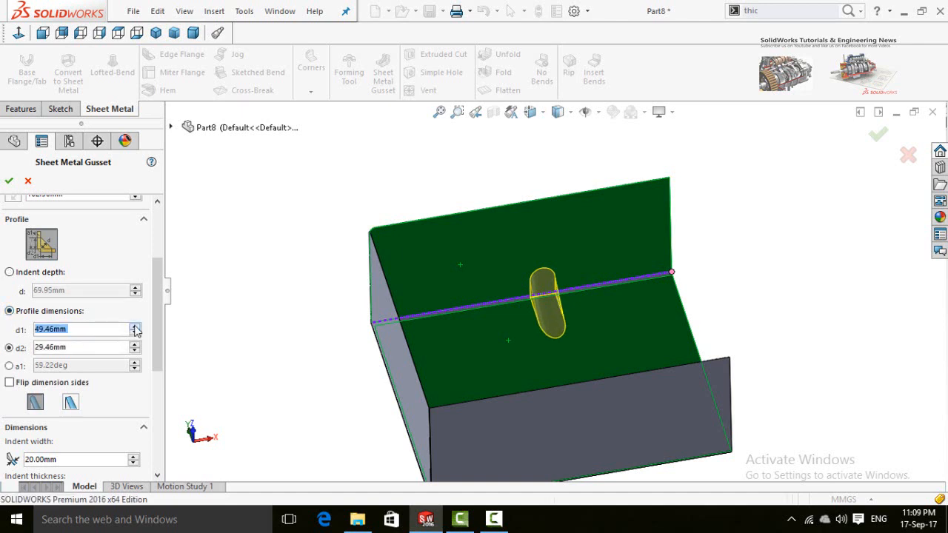
left_click(10, 272)
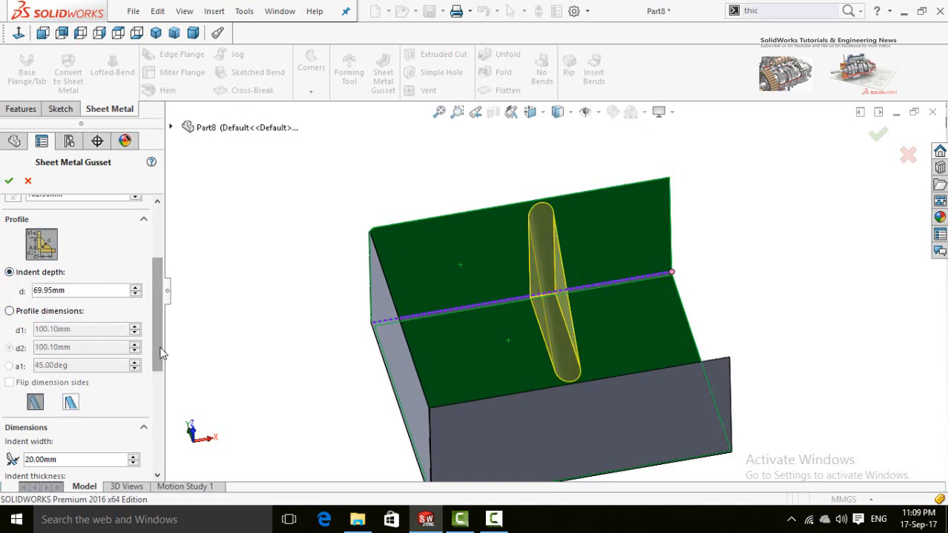
Step: Review the gusset's shape, draft, corner fillet and preview options, and create the gusset
scroll(158, 368, "down", 2)
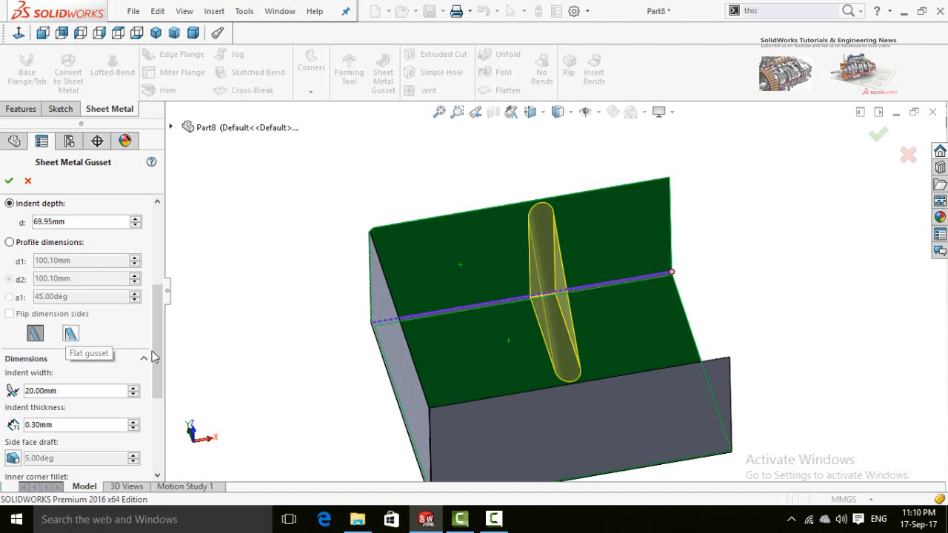
left_click_drag(155, 341, 158, 381)
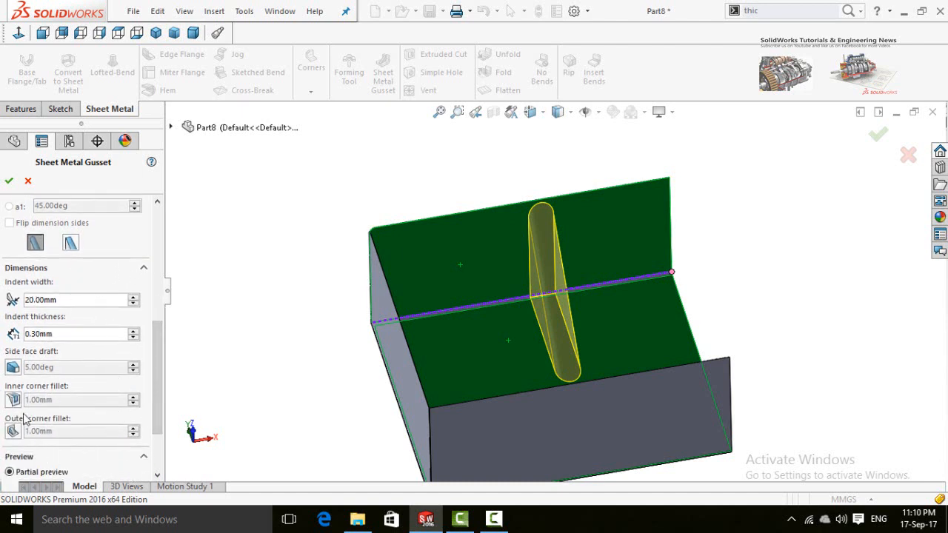
scroll(162, 401, "down", 3)
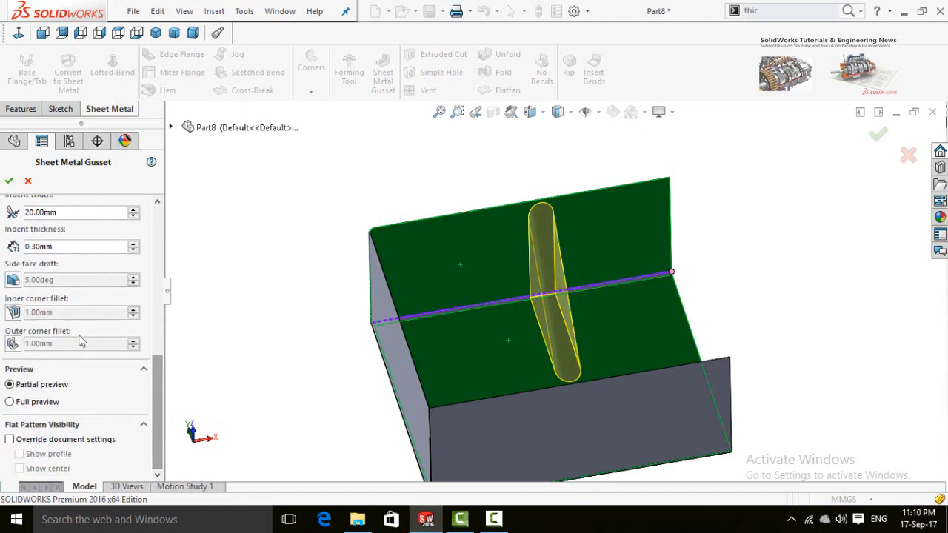
left_click(8, 182)
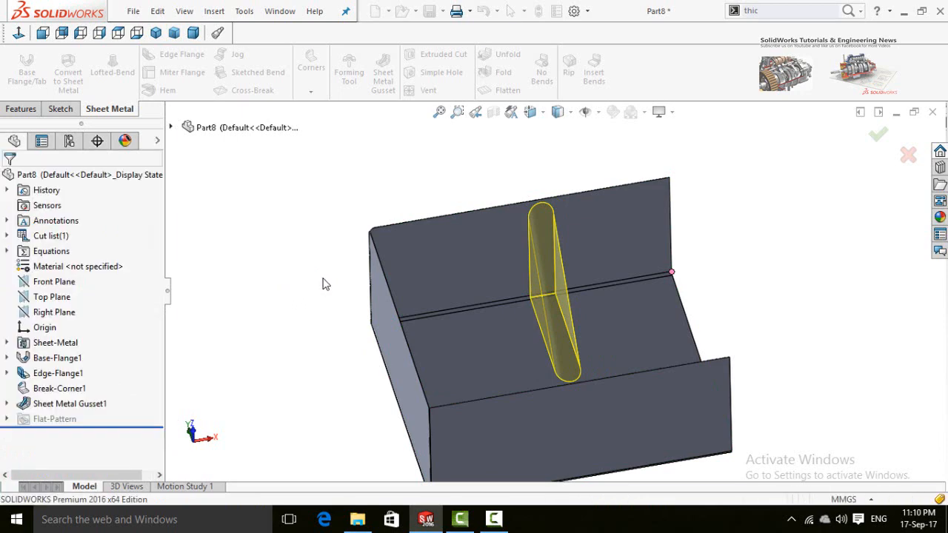
middle_click_drag(346, 276, 348, 196)
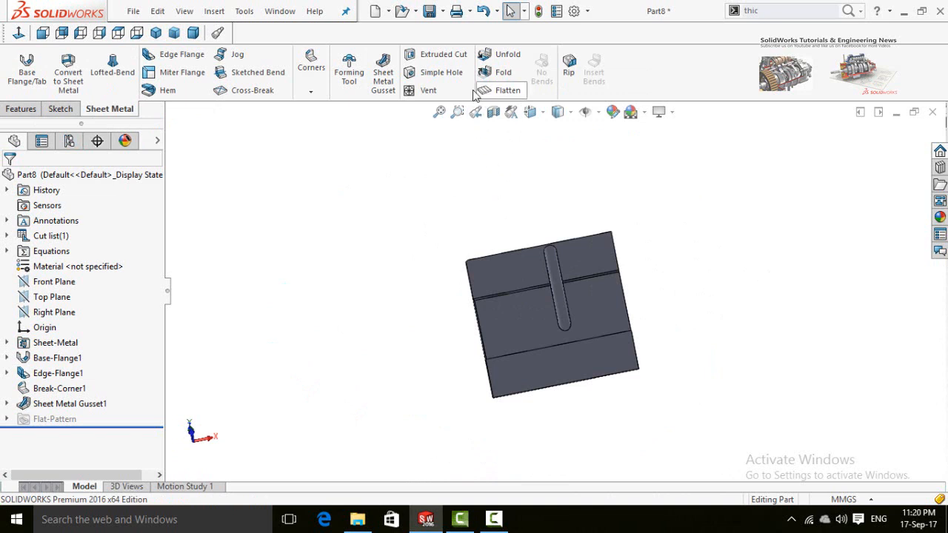
Step: Flatten the gusseted box to show its flat pattern
middle_click_drag(496, 235, 408, 309)
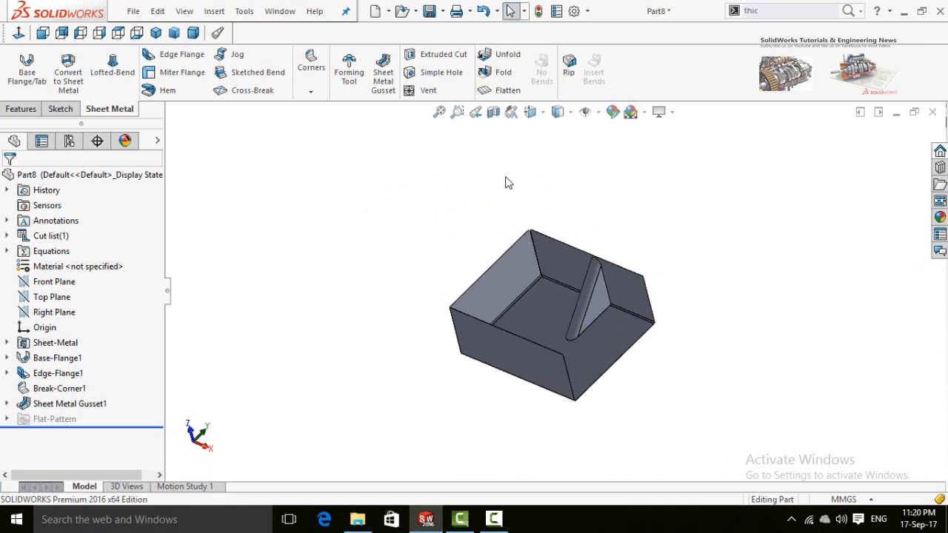
left_click(502, 95)
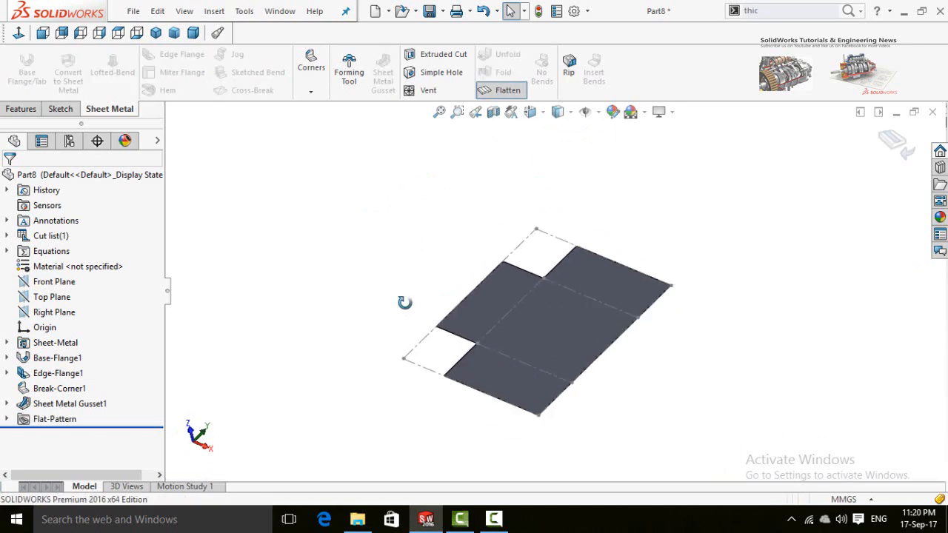
middle_click_drag(404, 302, 536, 345)
scroll(528, 345, "down", 2)
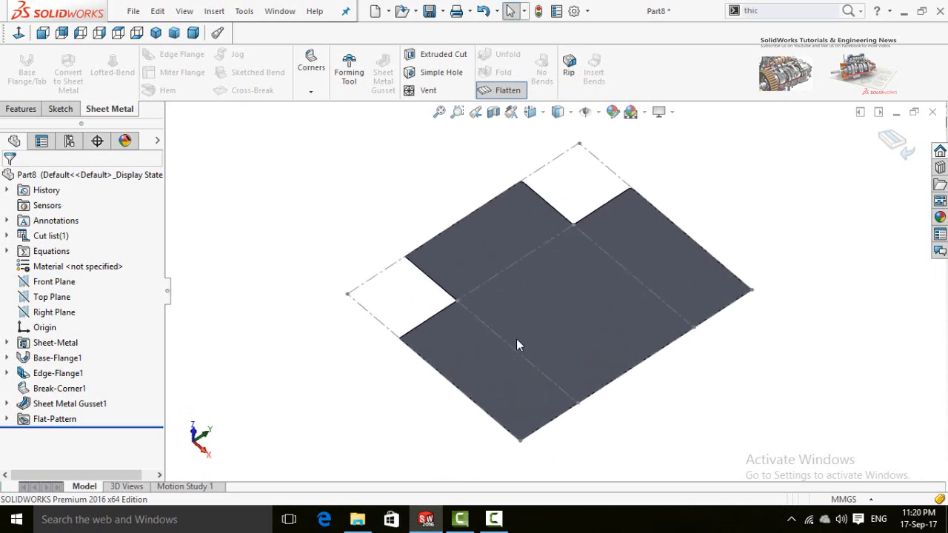
Step: Add a reference dimension to the outer side of the flat pattern running past the notched corner
left_click(61, 108)
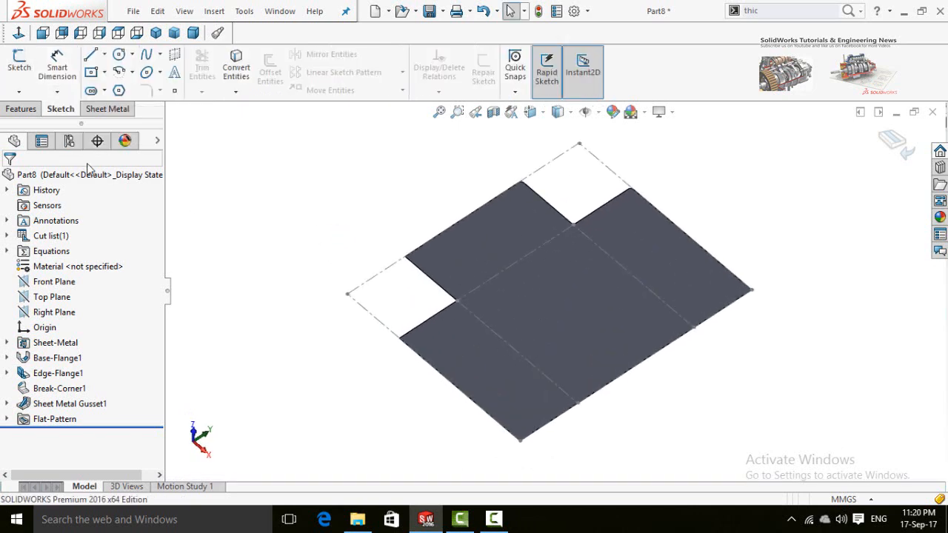
left_click(57, 68)
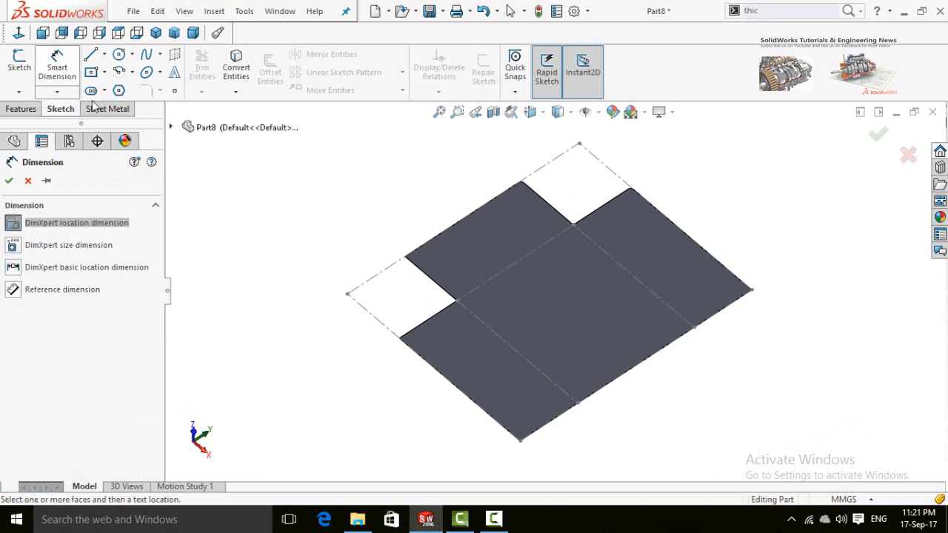
left_click(12, 294)
scroll(390, 366, "up", 1)
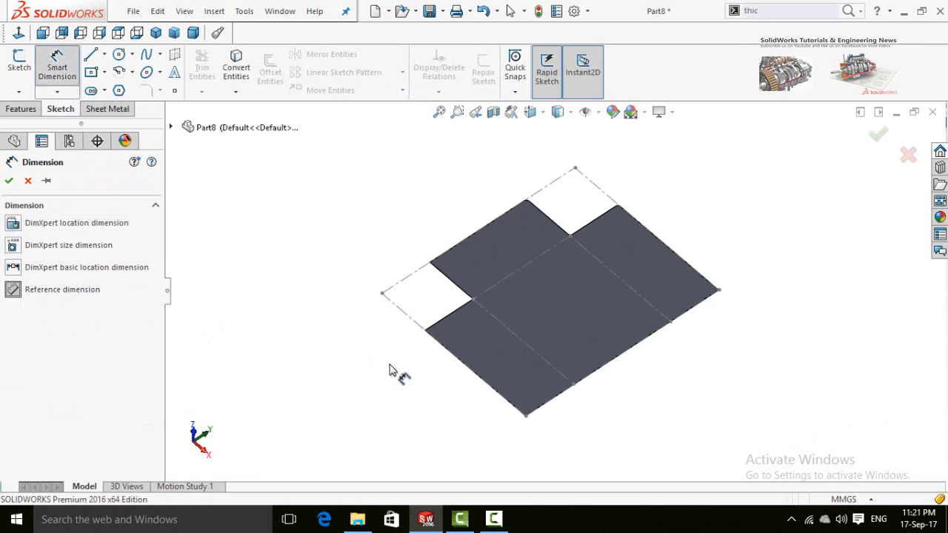
scroll(390, 369, "up", 1)
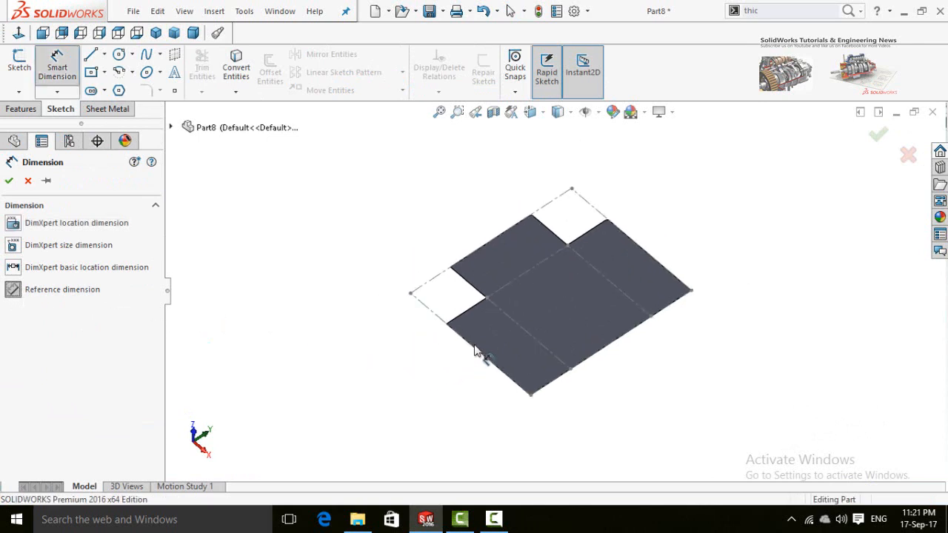
left_click(477, 350)
left_click(422, 385)
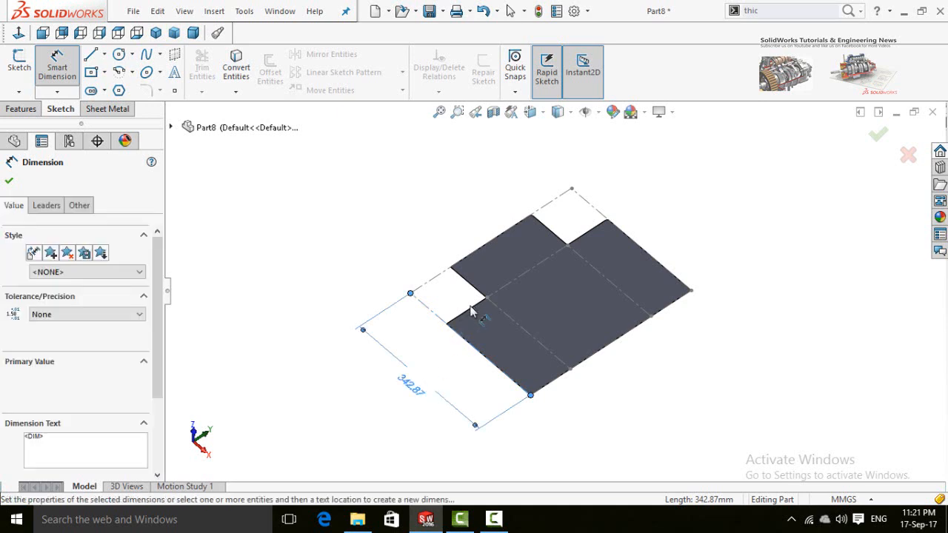
Step: Add a reference dimension from the notch's short edge to the flange's far outer corner, placed inside the overall side dimension
left_click(463, 317)
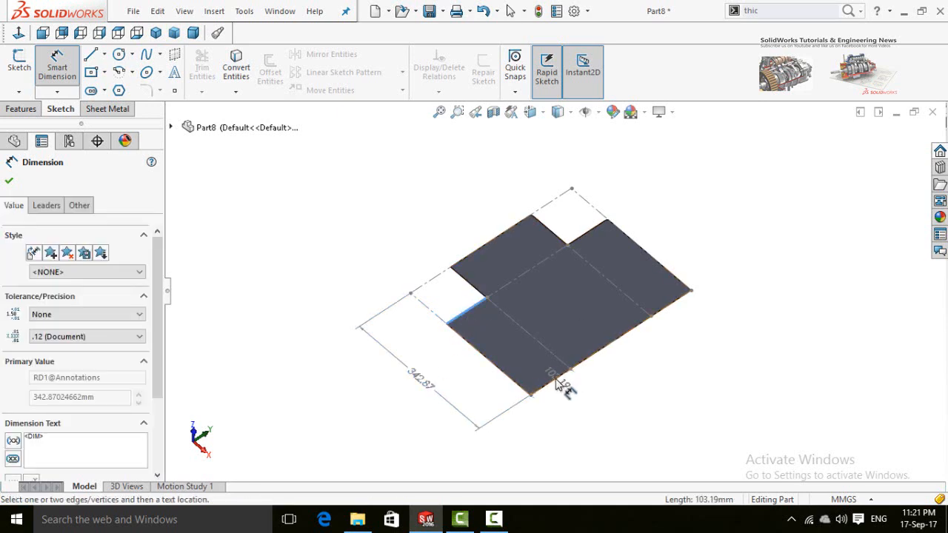
left_click(557, 378)
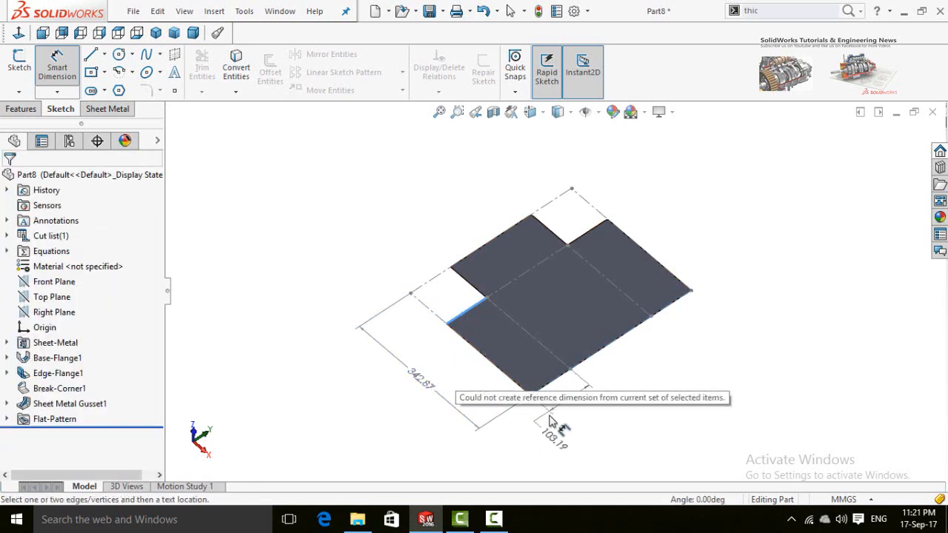
left_click(552, 382)
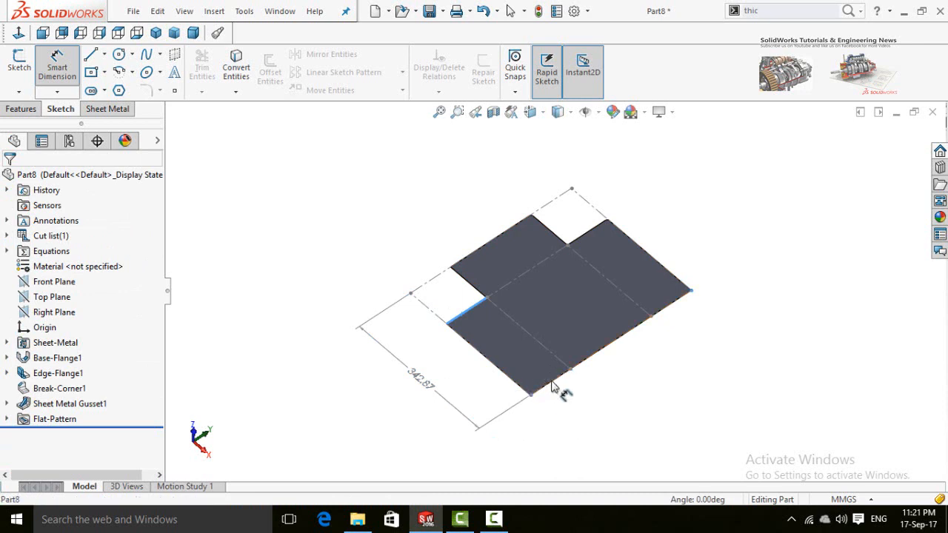
left_click(425, 381)
scroll(526, 396, "up", 3)
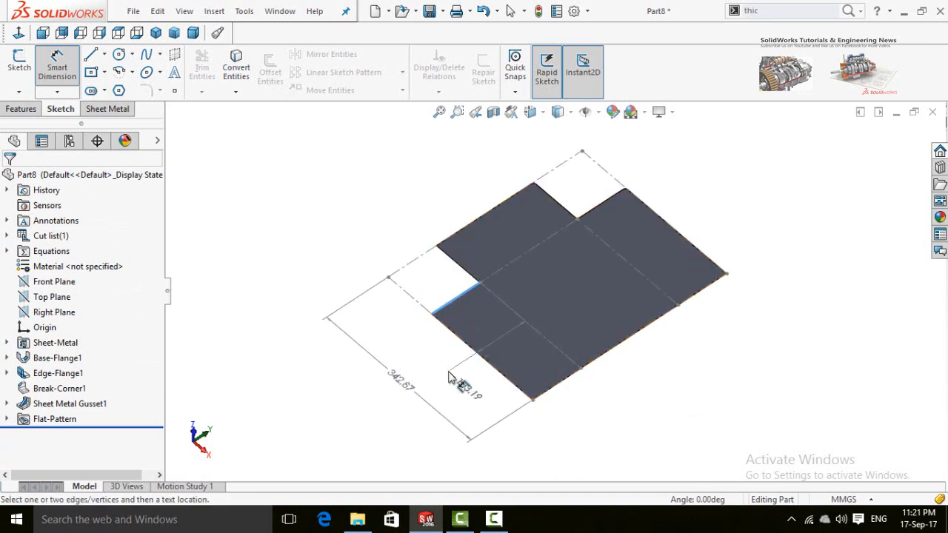
left_click(535, 426)
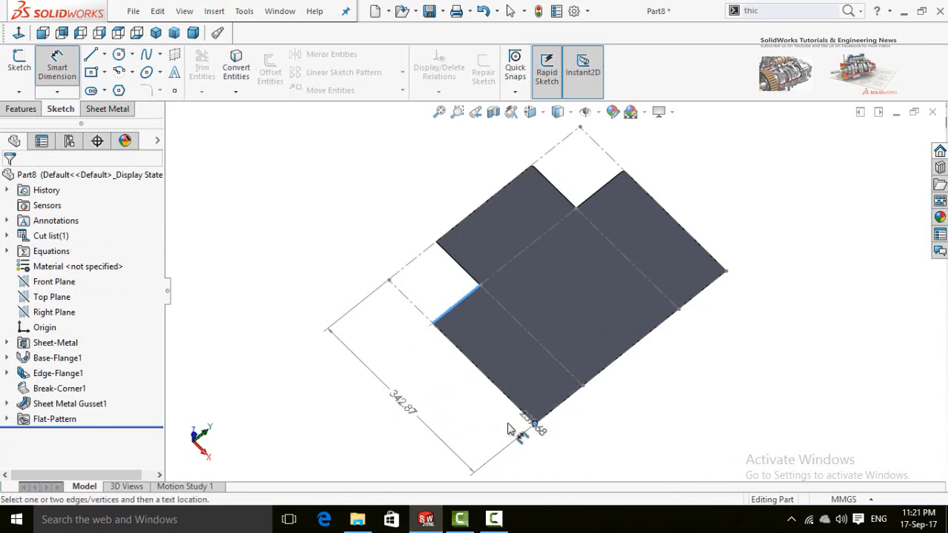
left_click(492, 437)
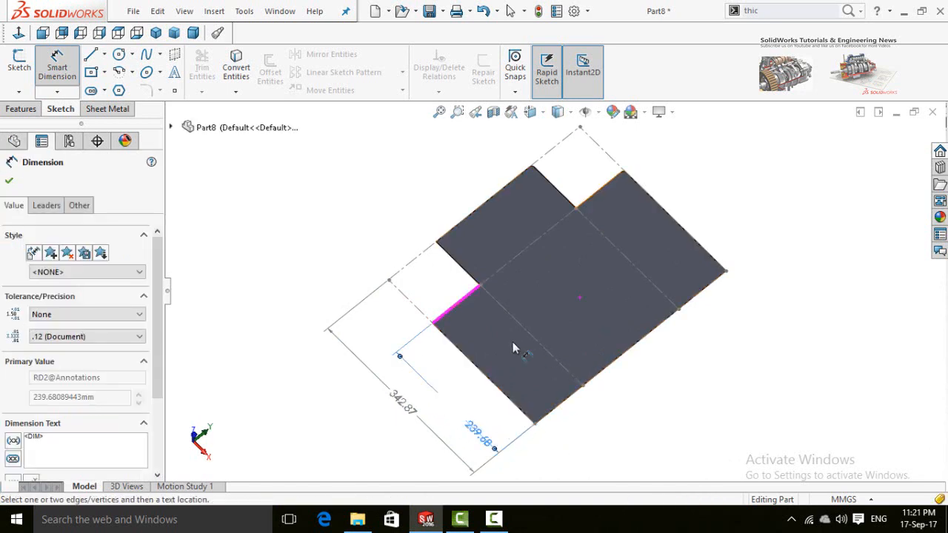
scroll(482, 300, "up", 1)
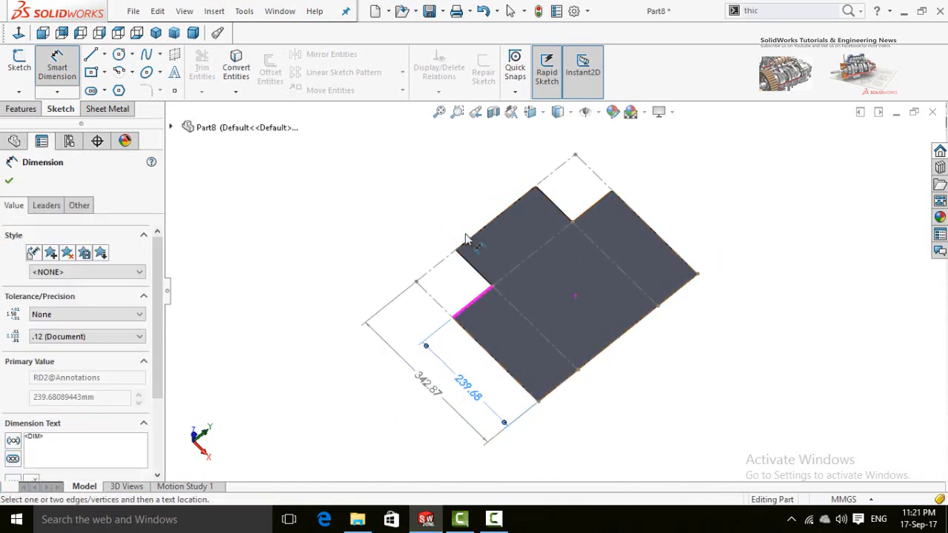
left_click(9, 181)
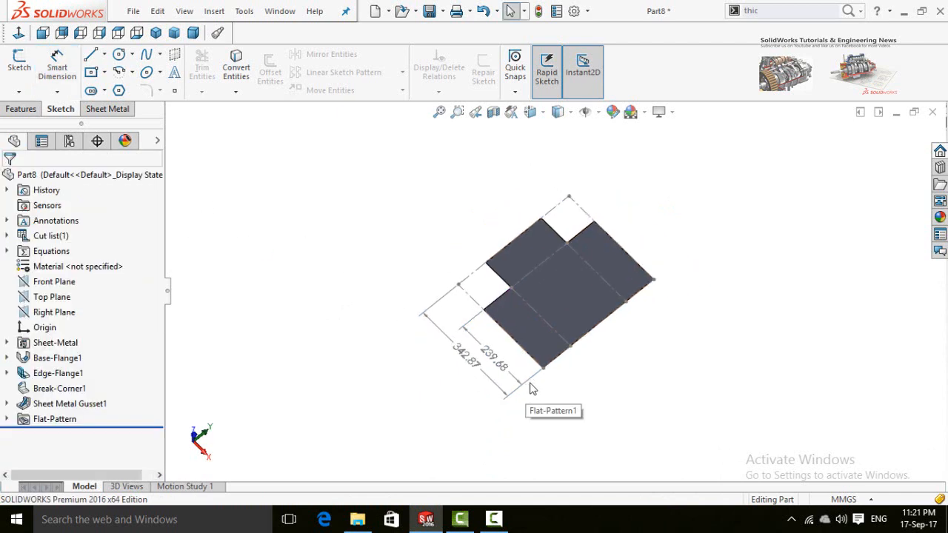
Step: Exit the flattened state to return the part to its folded box shape
left_click_drag(573, 381, 400, 341)
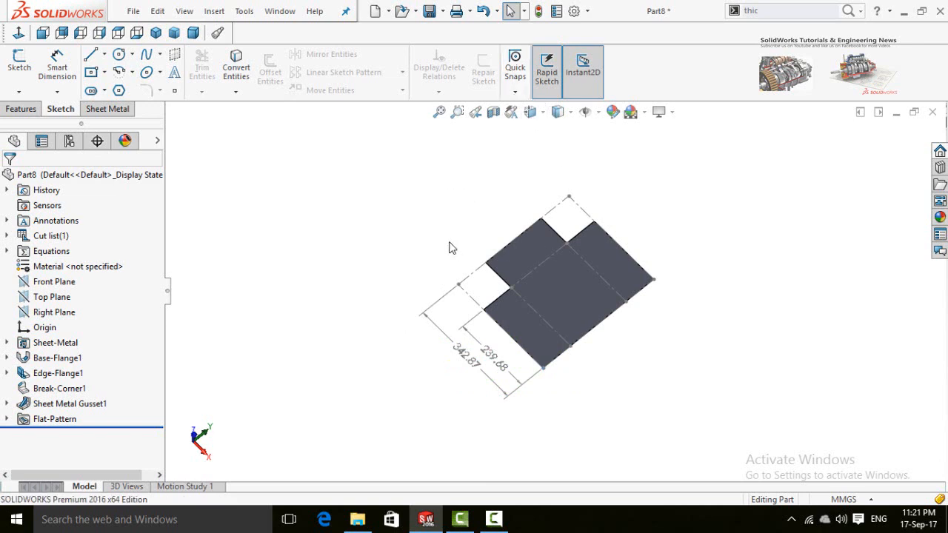
left_click(107, 109)
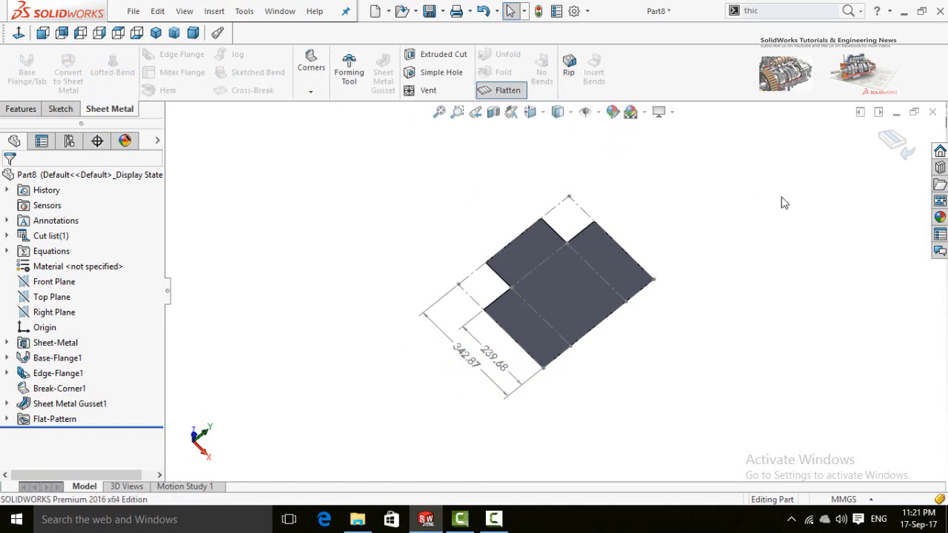
left_click(891, 144)
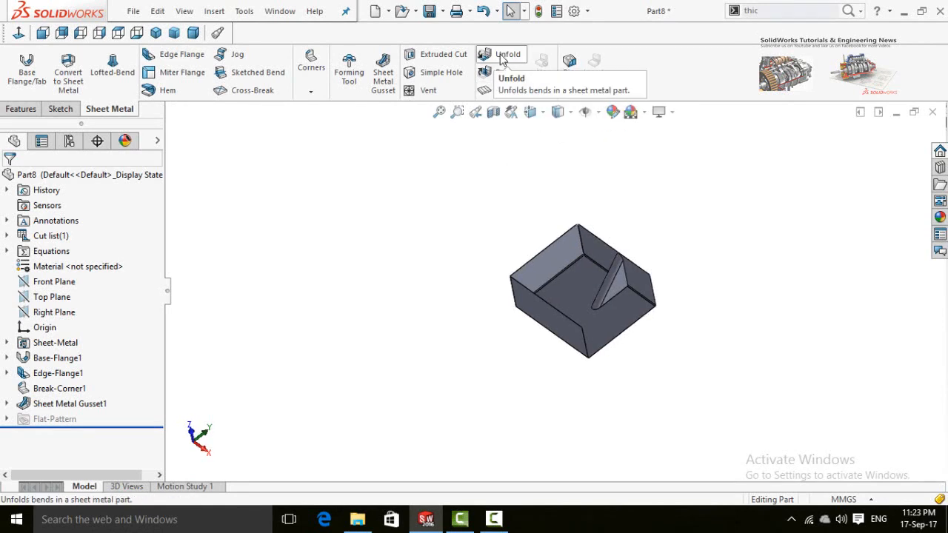
Step: Delete the sheet metal gusset from the box
middle_click_drag(693, 268, 615, 303)
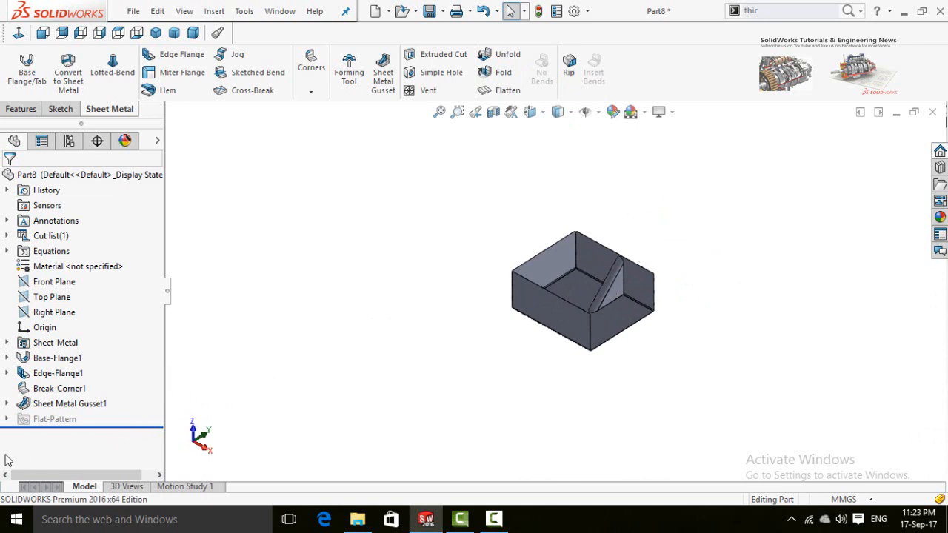
right_click(60, 404)
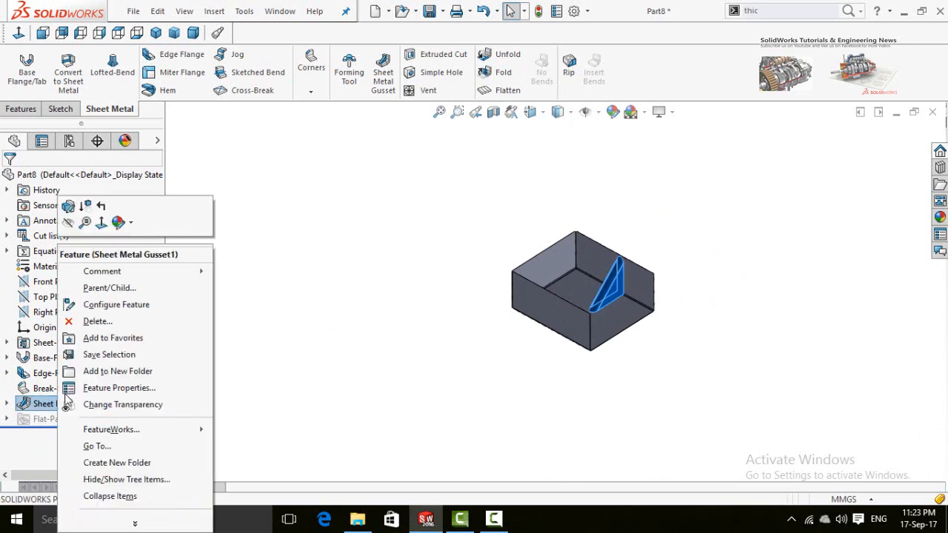
left_click(80, 319)
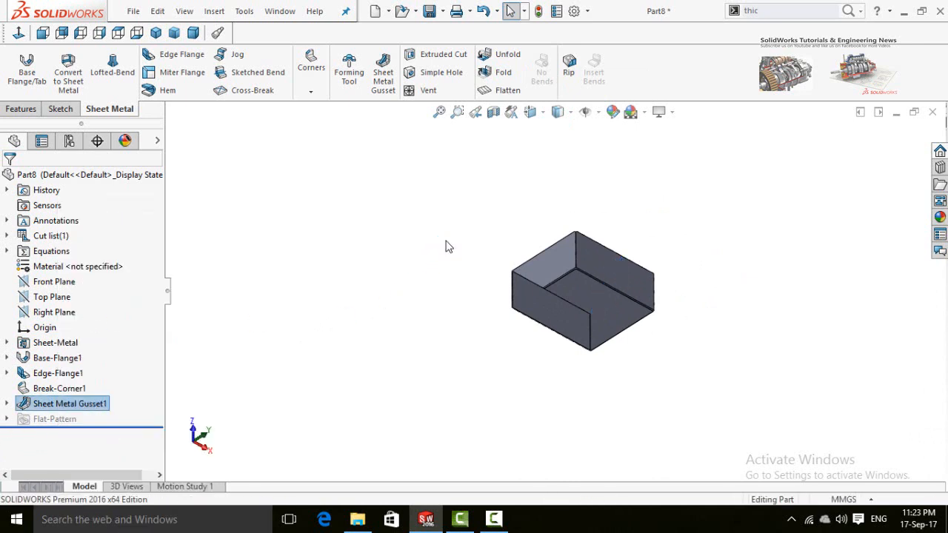
Step: Unfold all bends of the box, keeping its inner bottom face fixed
left_click(497, 59)
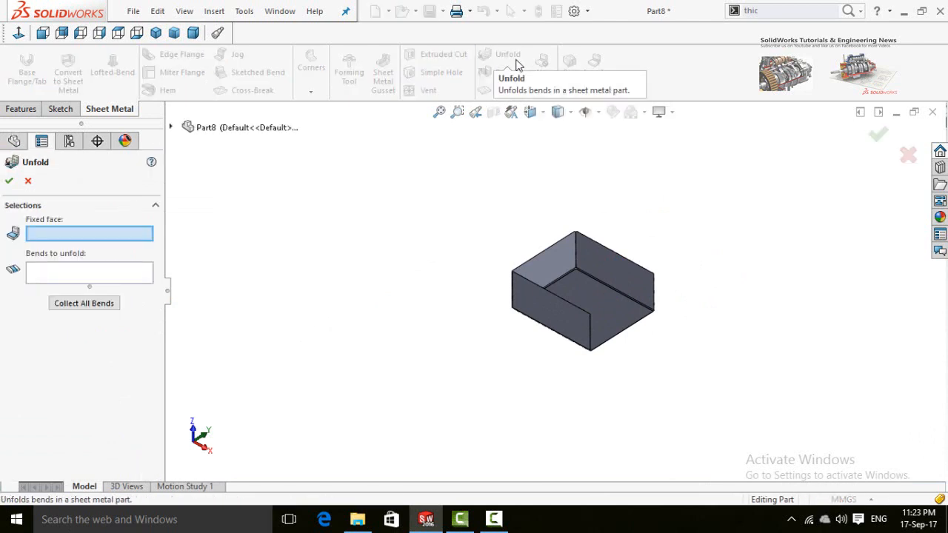
middle_click_drag(341, 289, 353, 311)
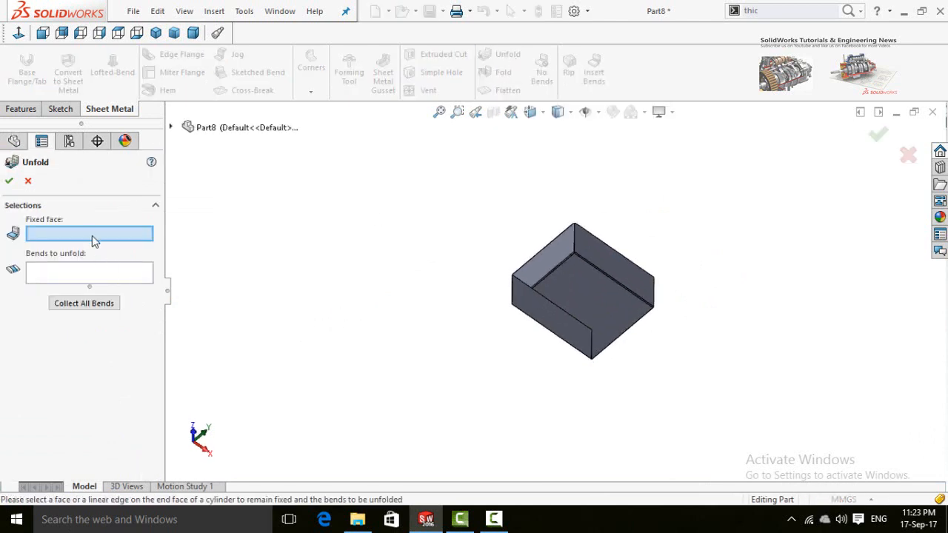
left_click(567, 293)
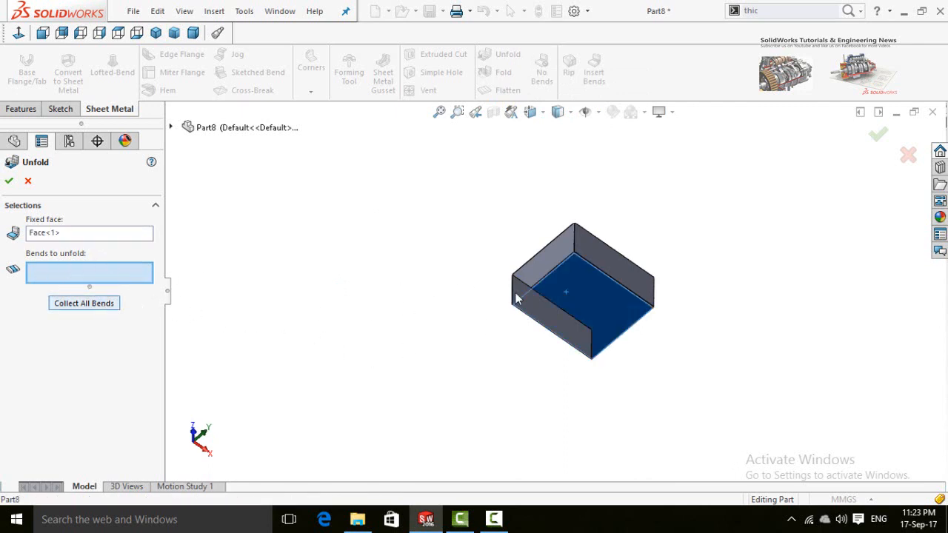
left_click(74, 305)
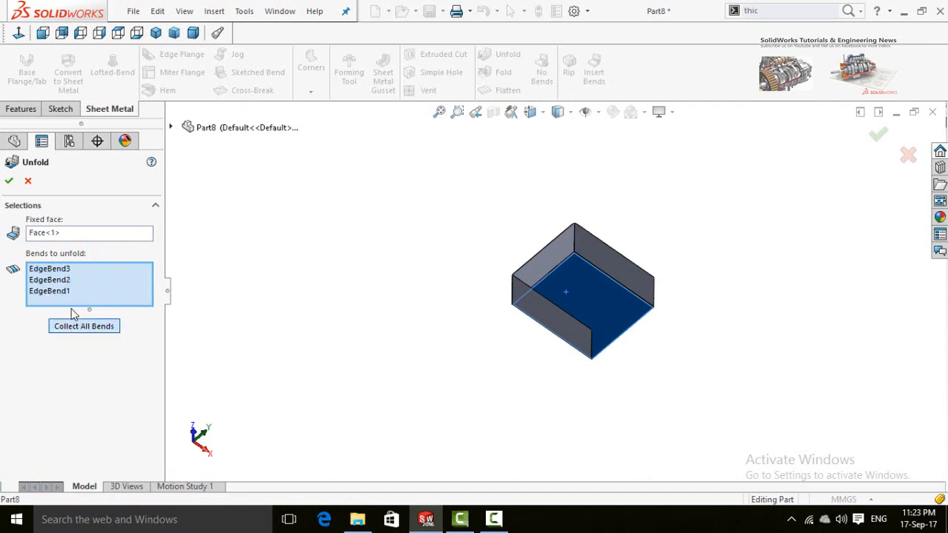
left_click(9, 182)
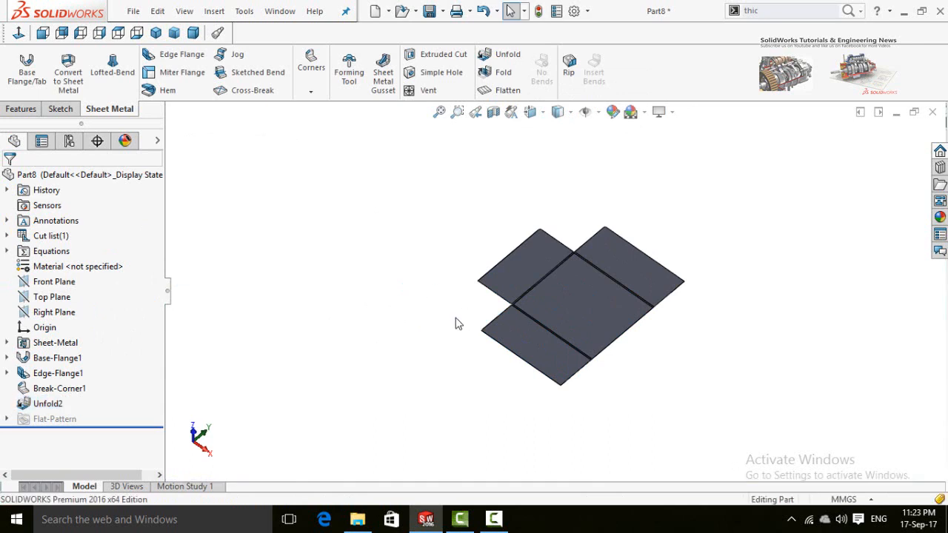
Step: Fold all collected bends back up with the central base face fixed
mouse_move(455, 321)
middle_mouse_down()
mouse_move(388, 267)
mouse_move(438, 354)
mouse_move(450, 305)
middle_mouse_up()
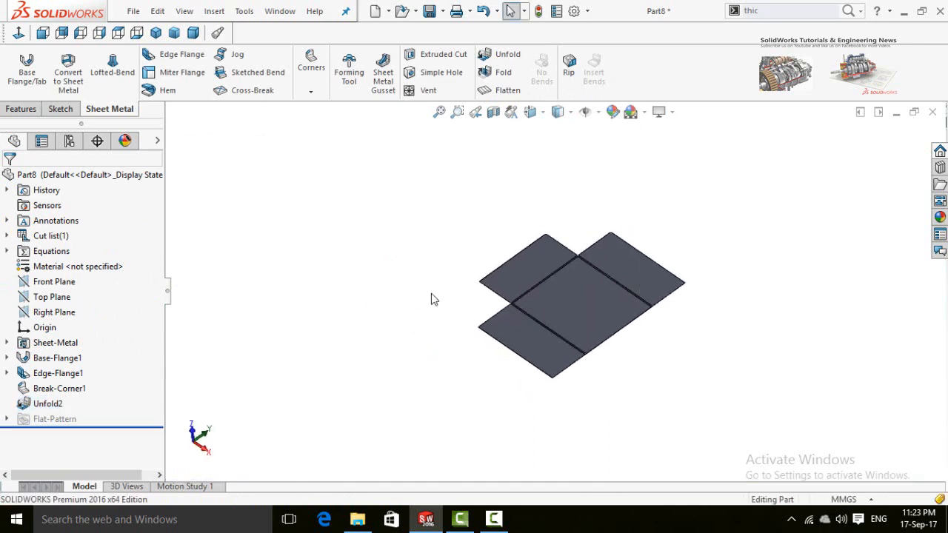
left_click(486, 74)
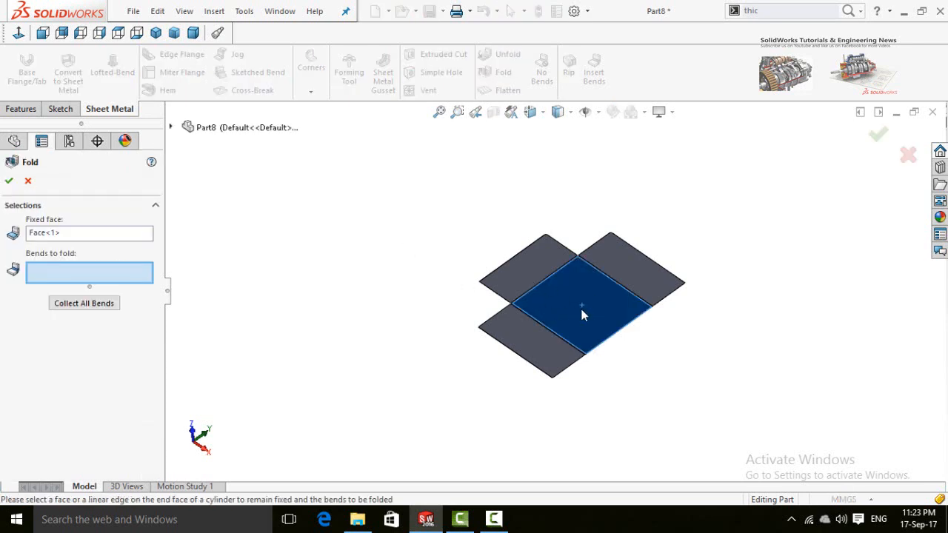
left_click(84, 303)
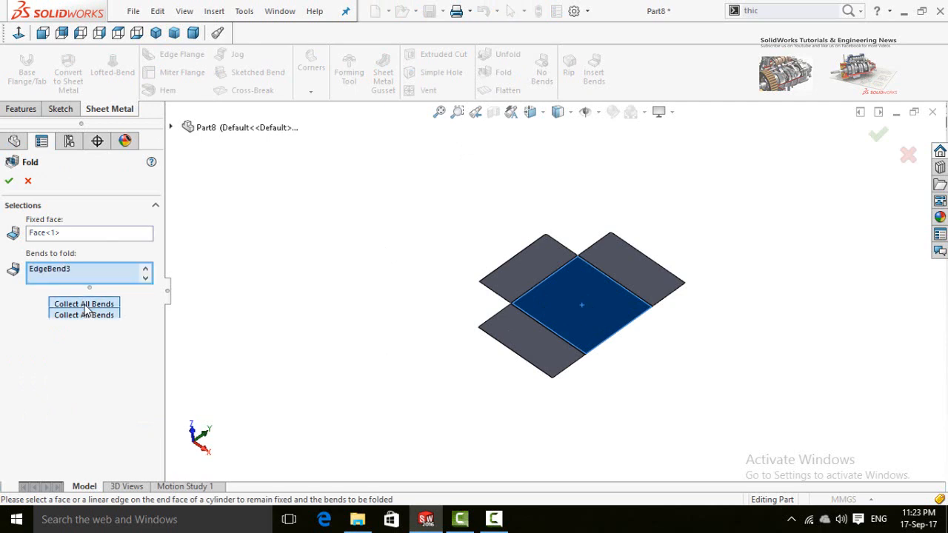
left_click(8, 181)
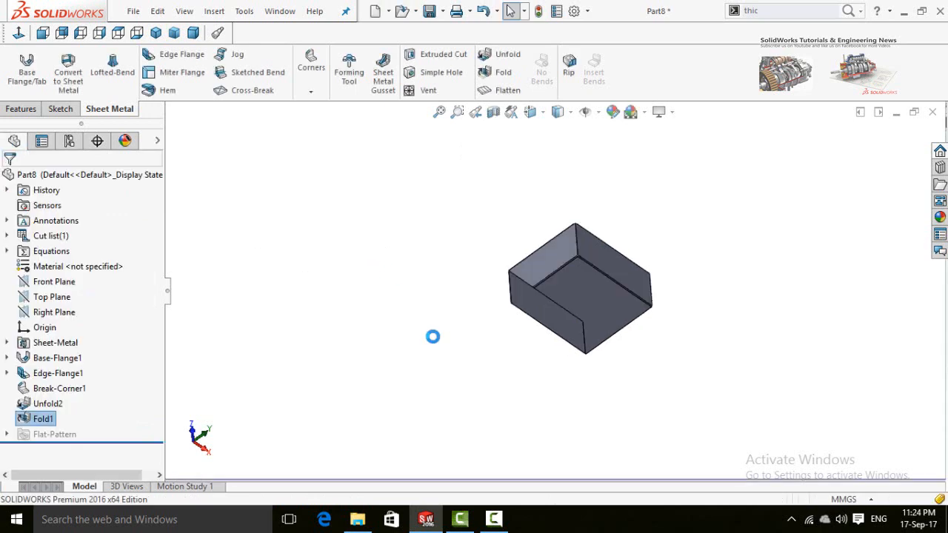
Step: Start a sketch on the outer face of the long side flange and view it straight on
middle_click_drag(445, 313, 429, 241)
left_click(454, 263)
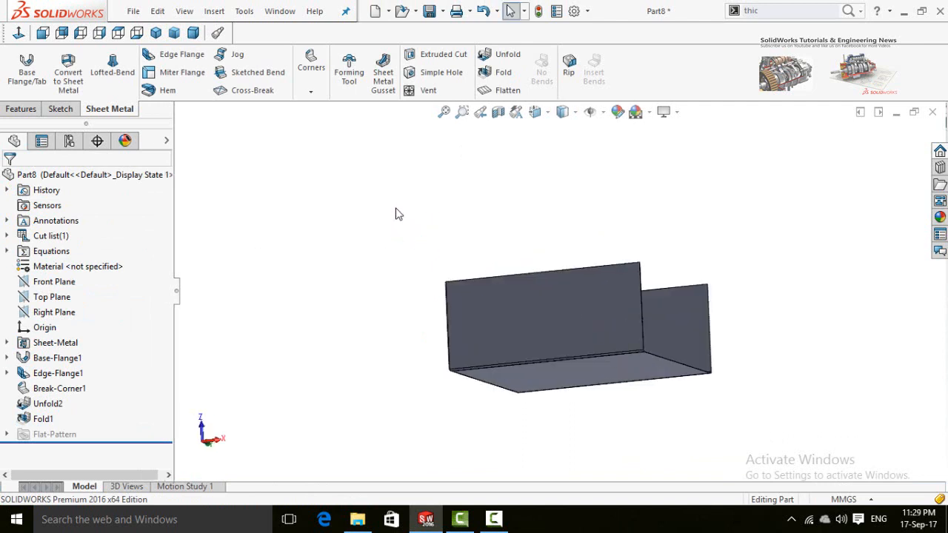
left_click(559, 324)
left_click(614, 292)
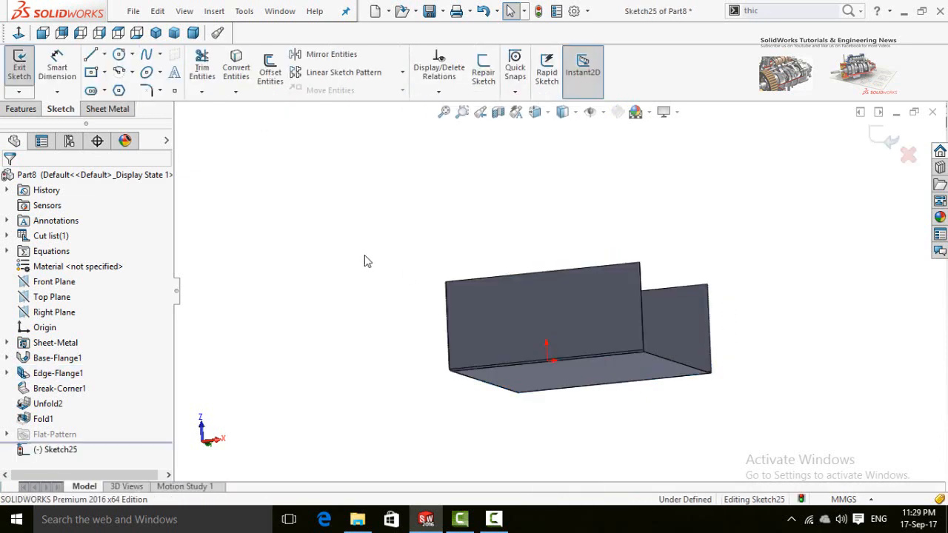
left_click(19, 33)
Step: Sketch three concentric circles in the upper middle of the flange face, the outermost about 48 mm in diameter
left_click(118, 54)
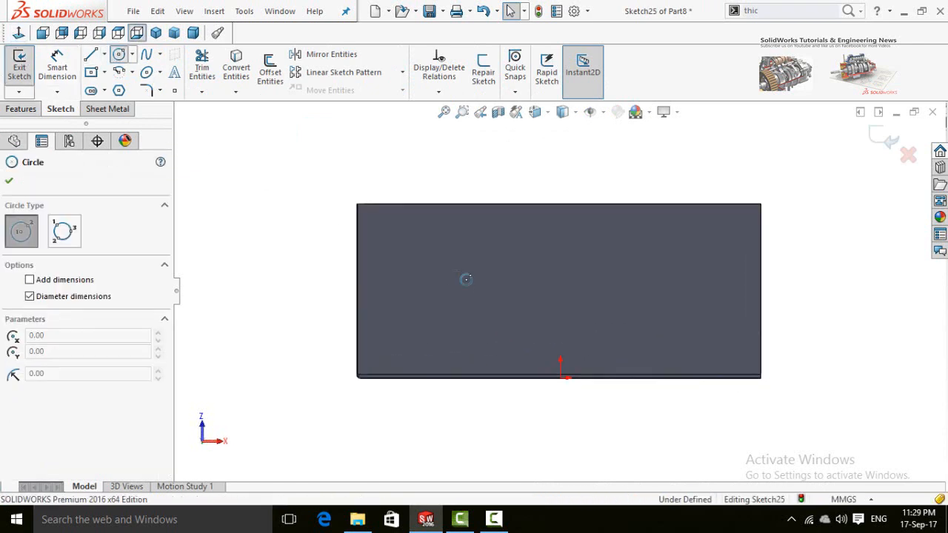
left_click(541, 260)
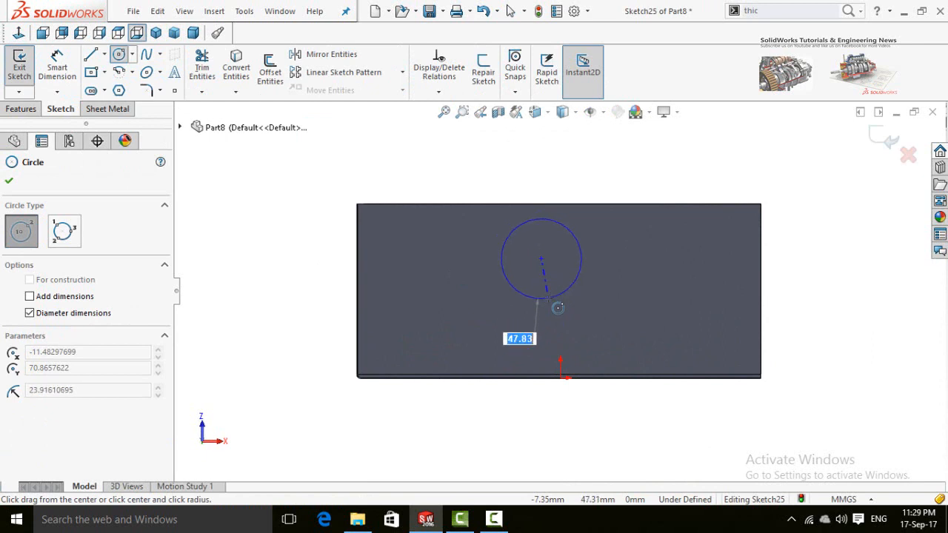
left_click(555, 308)
left_click(541, 259)
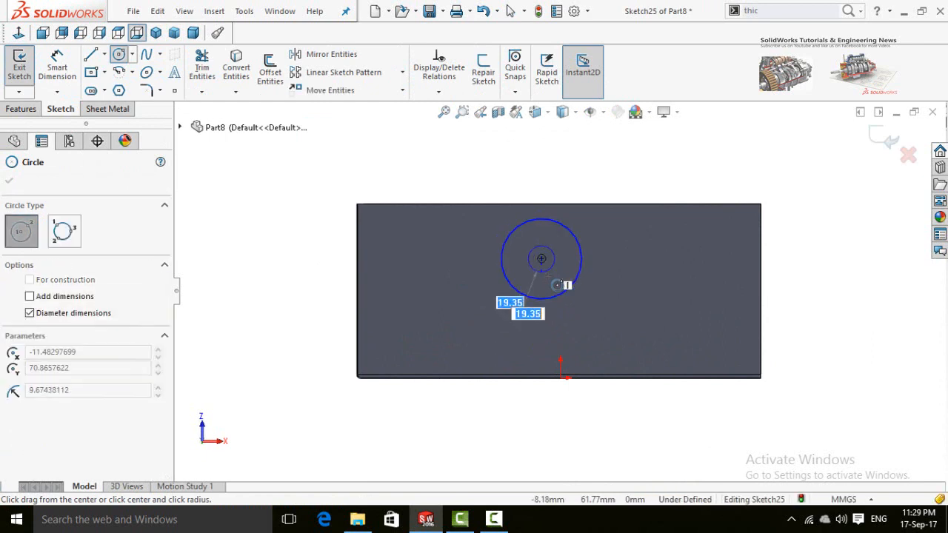
left_click(555, 281)
scroll(552, 281, "down", 2)
scroll(552, 282, "down", 2)
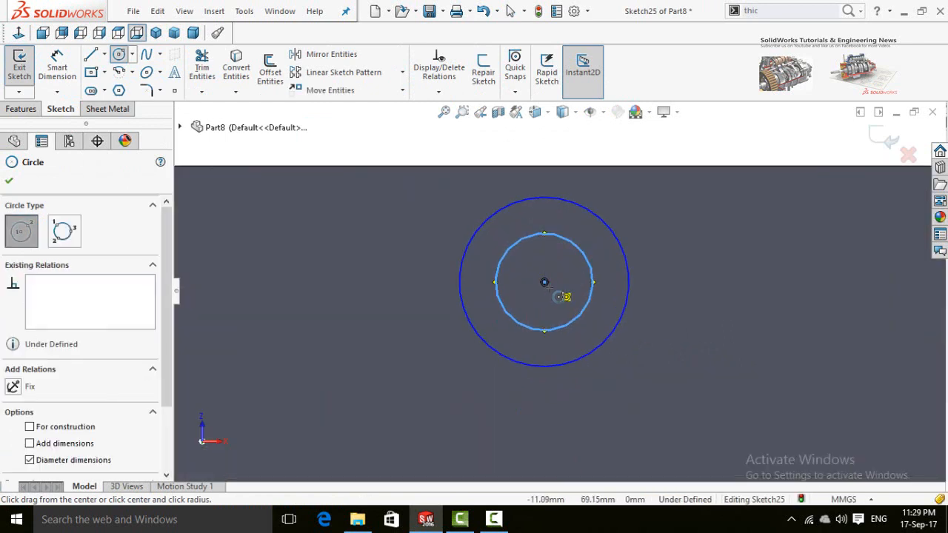
left_click(544, 282)
left_click(569, 317)
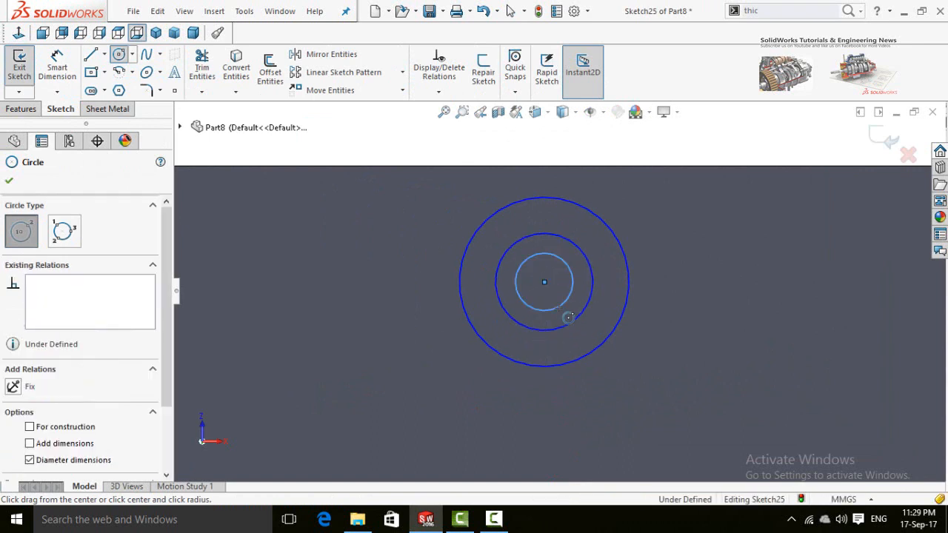
key("Escape")
Step: Draw a horizontal and a vertical line through the circles' common centre, each spanning the full outermost circle
left_click(92, 56)
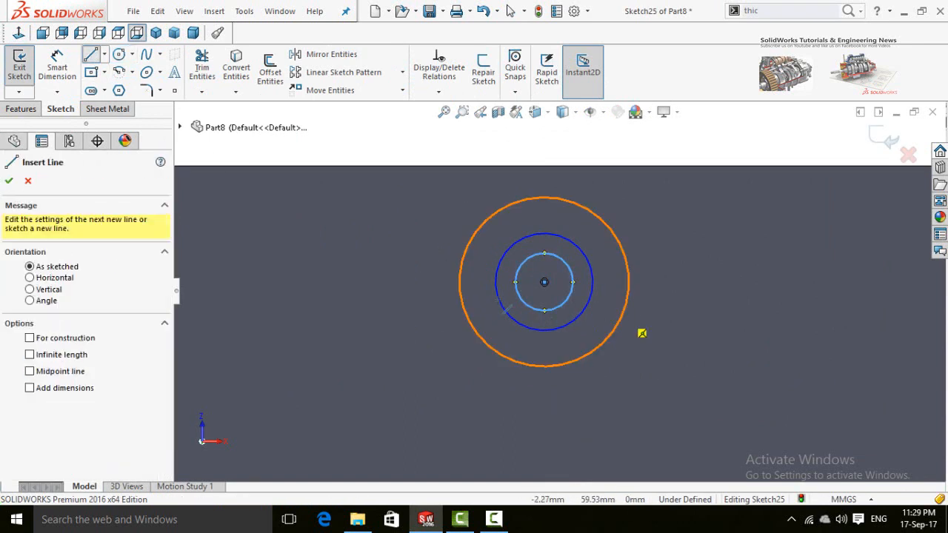
left_click_drag(460, 283, 629, 282)
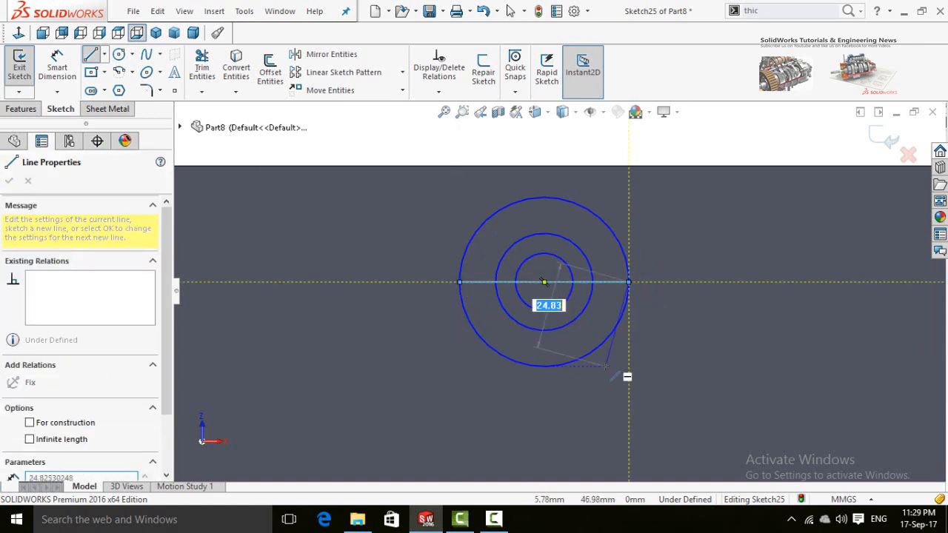
key("Escape")
key("Escape")
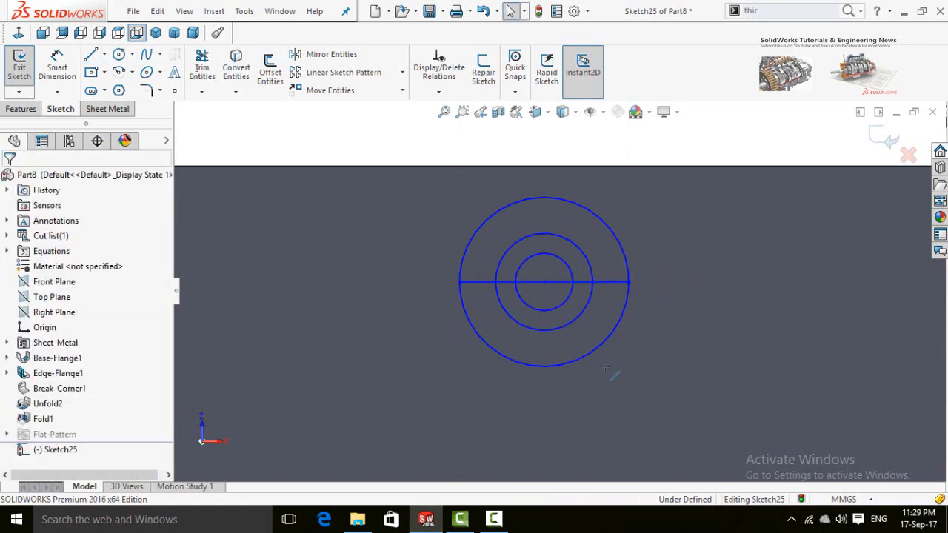
key("Return")
left_click(545, 367)
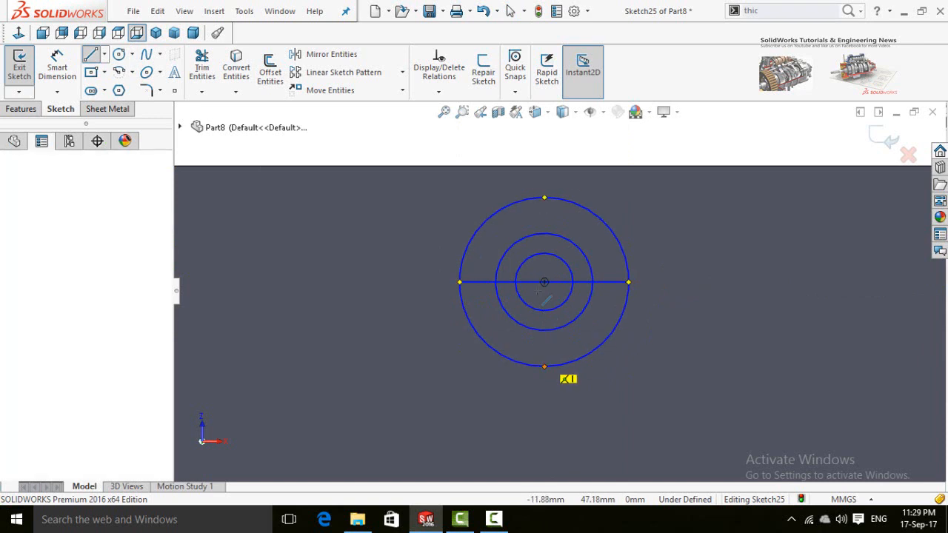
left_click(544, 198)
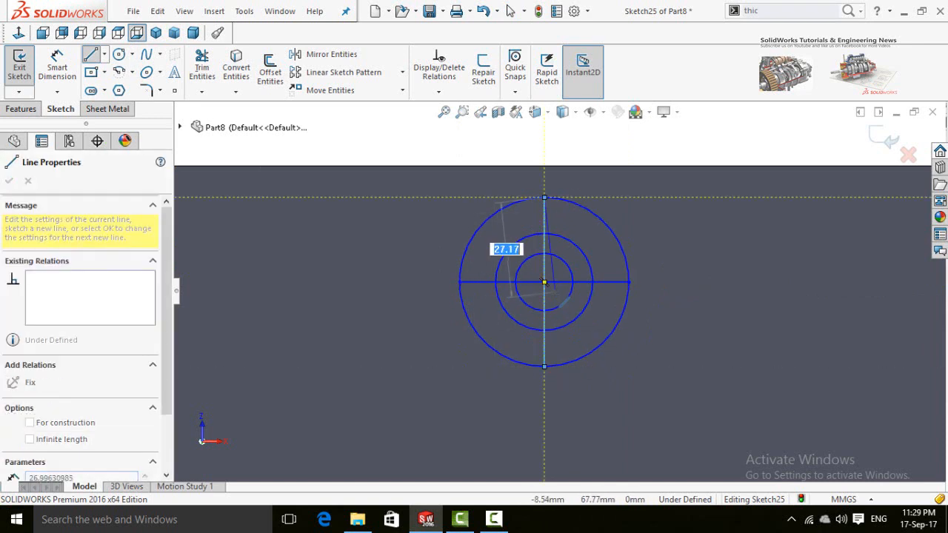
Step: Finish drawing lines and close the concentric-circle sketch on the long side flange
key("Escape")
key("Escape")
scroll(557, 296, "up", 5)
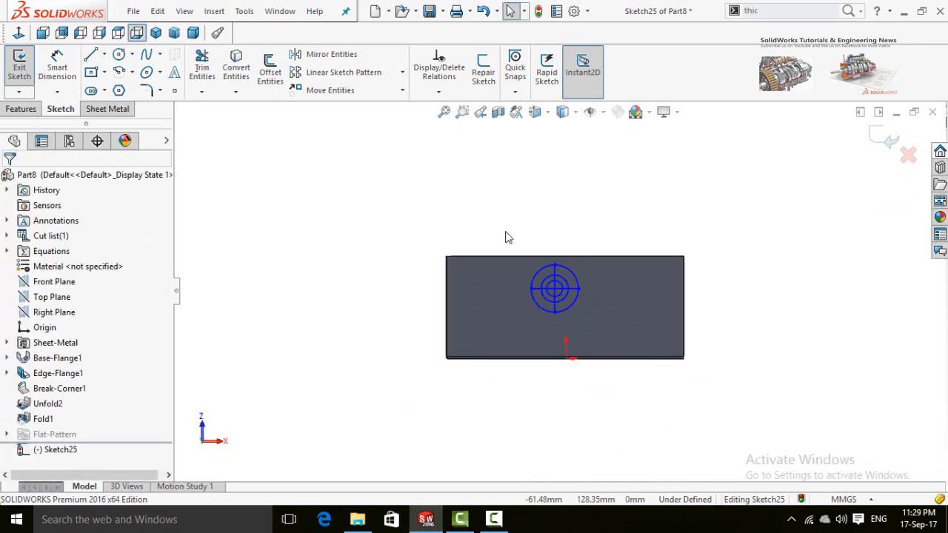
middle_click_drag(508, 237, 504, 150)
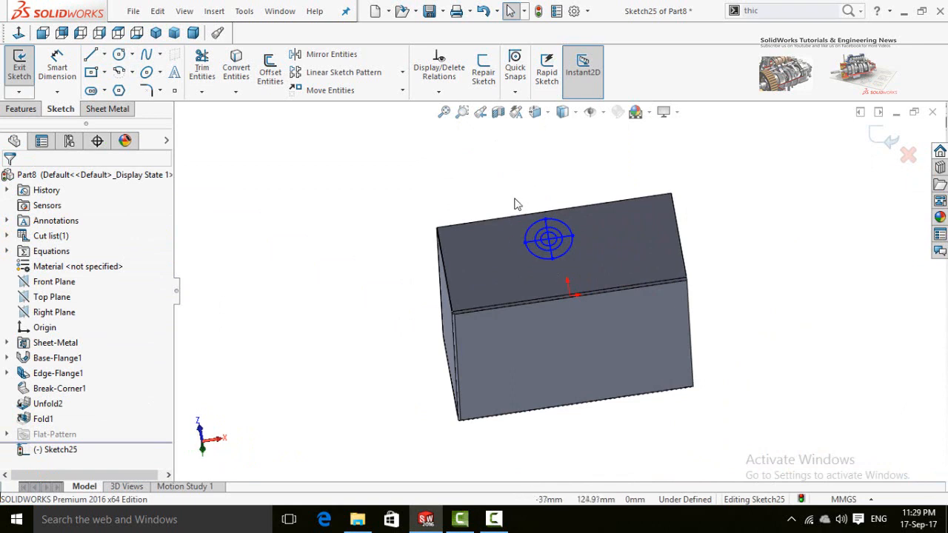
mouse_move(516, 203)
middle_mouse_down()
mouse_move(502, 197)
mouse_move(526, 197)
middle_mouse_up()
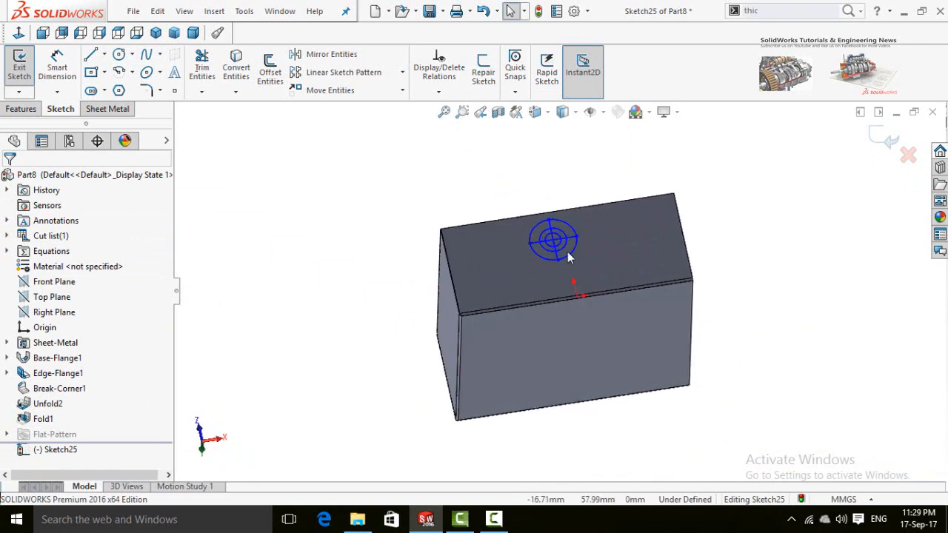
left_click(882, 138)
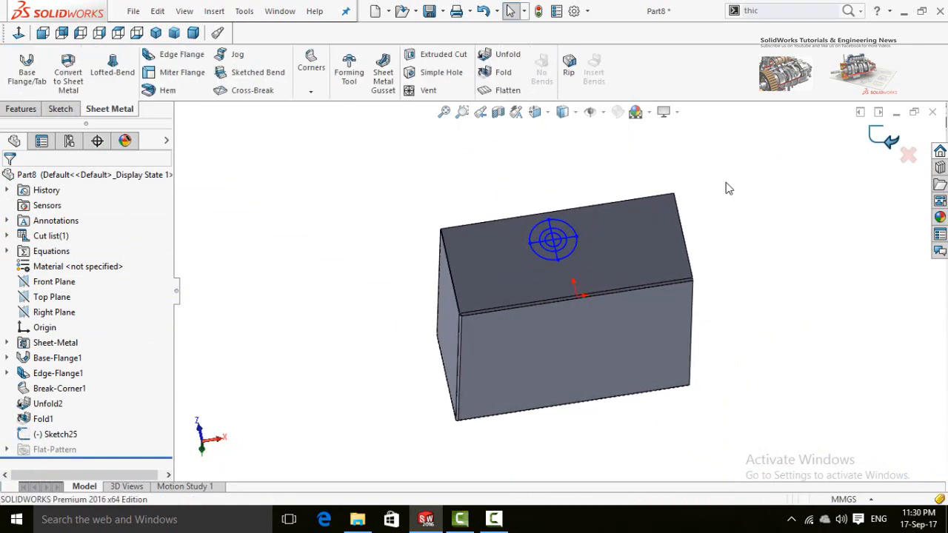
Step: Start a sheet metal Vent and choose the outermost sketched circle as its boundary
left_click(426, 91)
mouse_move(445, 189)
middle_mouse_down()
mouse_move(402, 212)
mouse_move(436, 203)
middle_mouse_up()
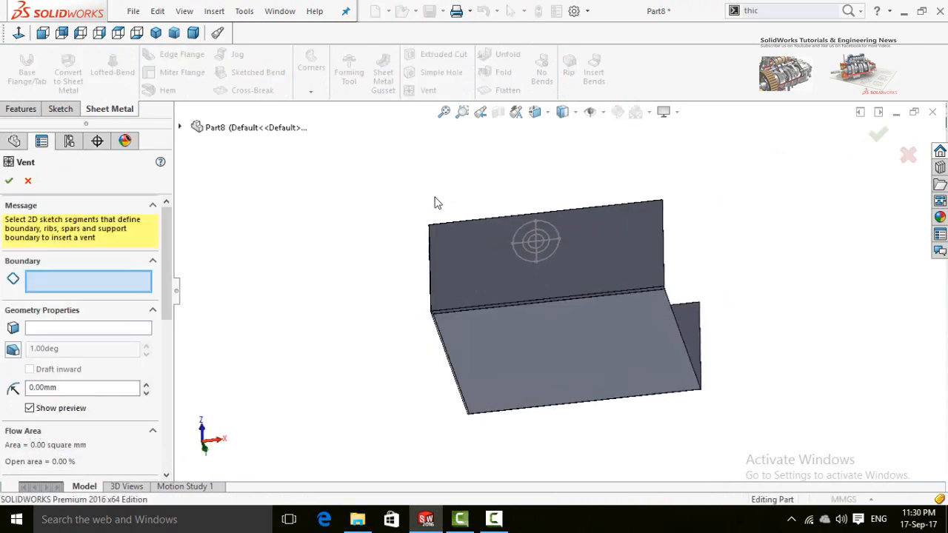
left_click(537, 222)
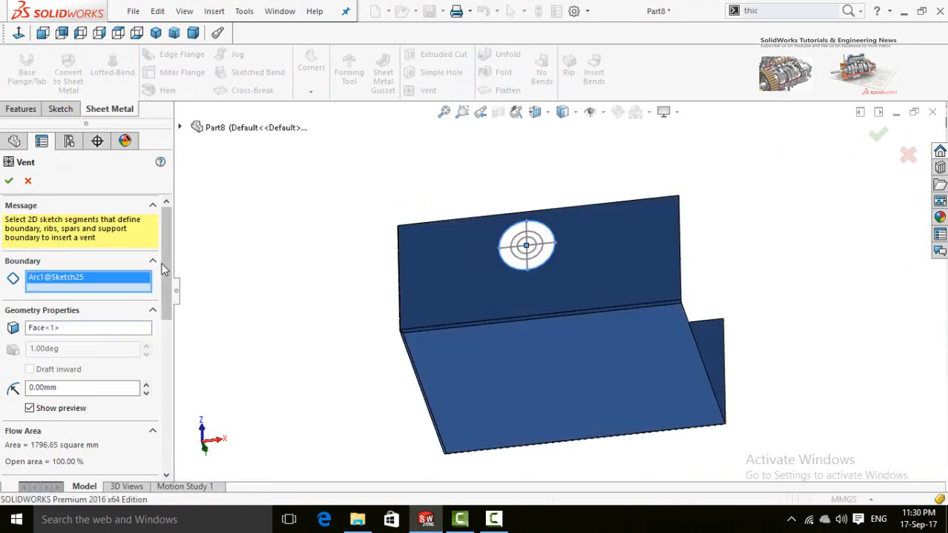
Step: Assign the vertical and horizontal lines through the circles as the vent's ribs
left_click_drag(161, 263, 163, 300)
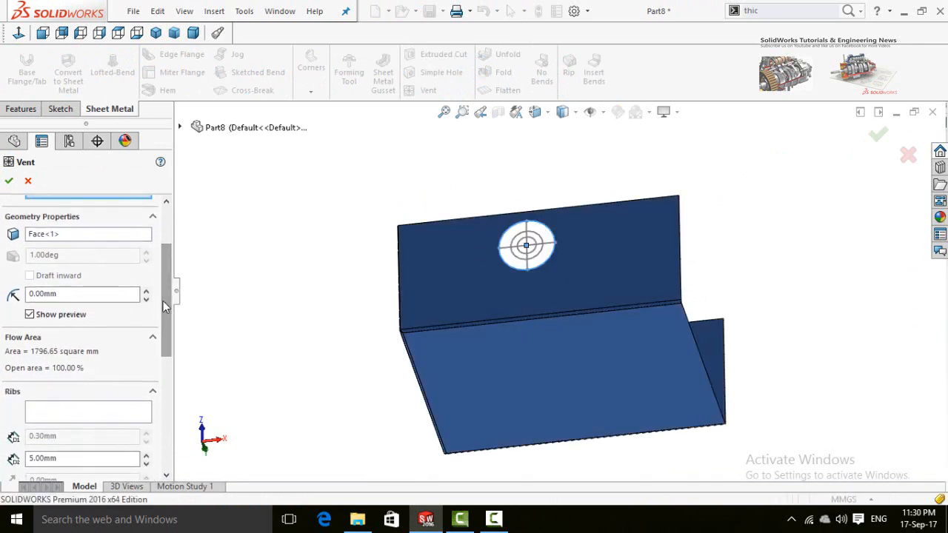
left_click_drag(166, 316, 166, 368)
left_click(82, 288)
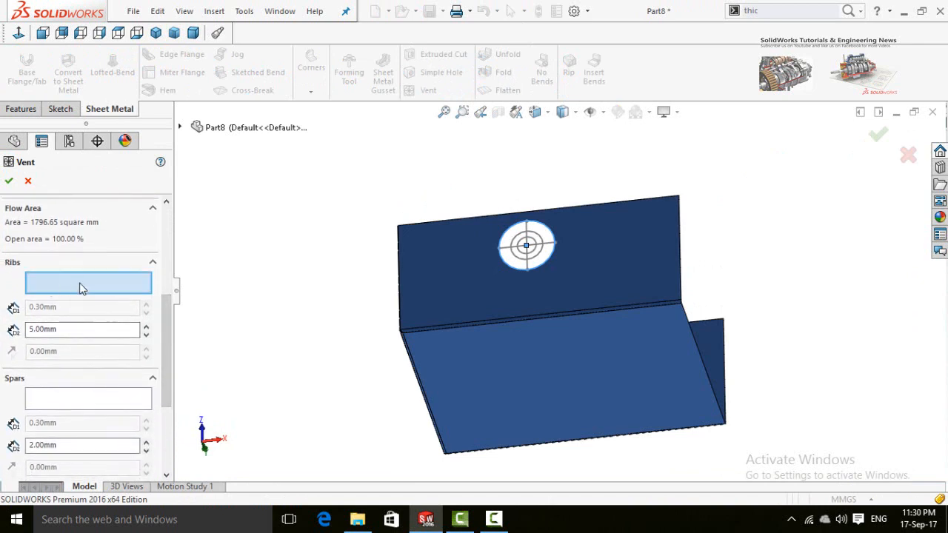
scroll(525, 248, "down", 2)
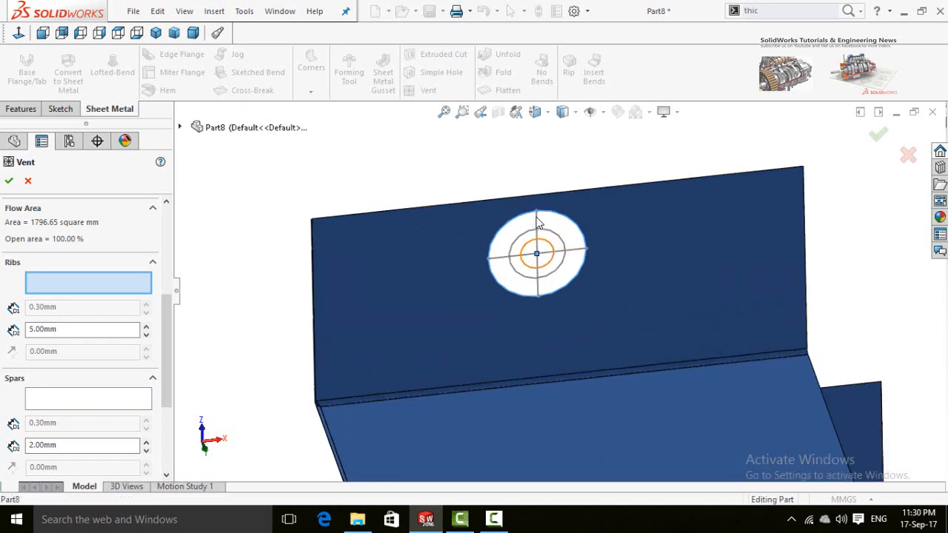
left_click(539, 222)
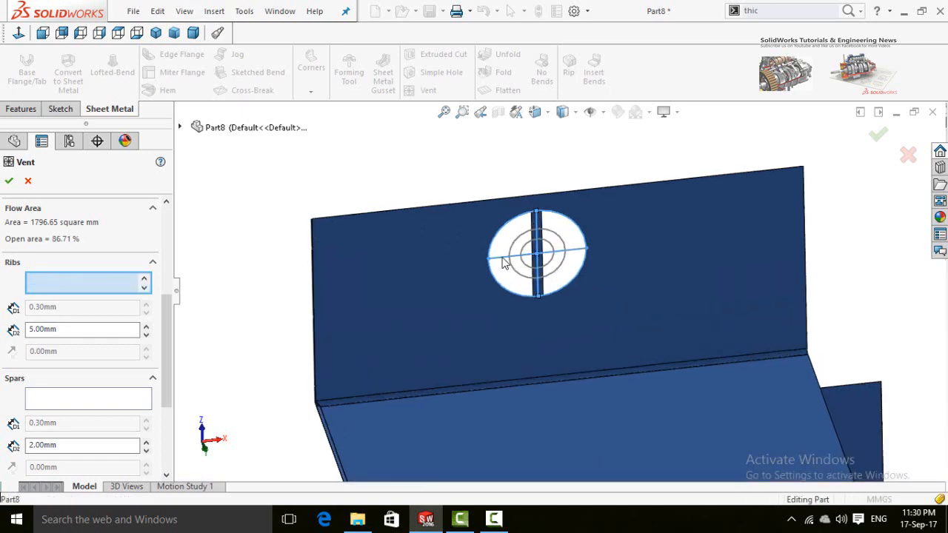
left_click(503, 259)
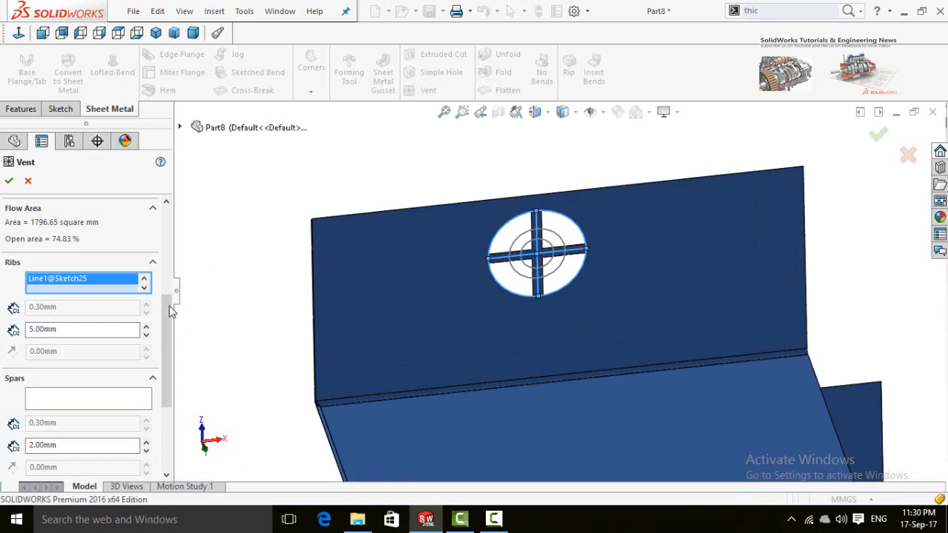
Step: Assign the middle circle as the vent's spar
scroll(169, 311, "down", 4)
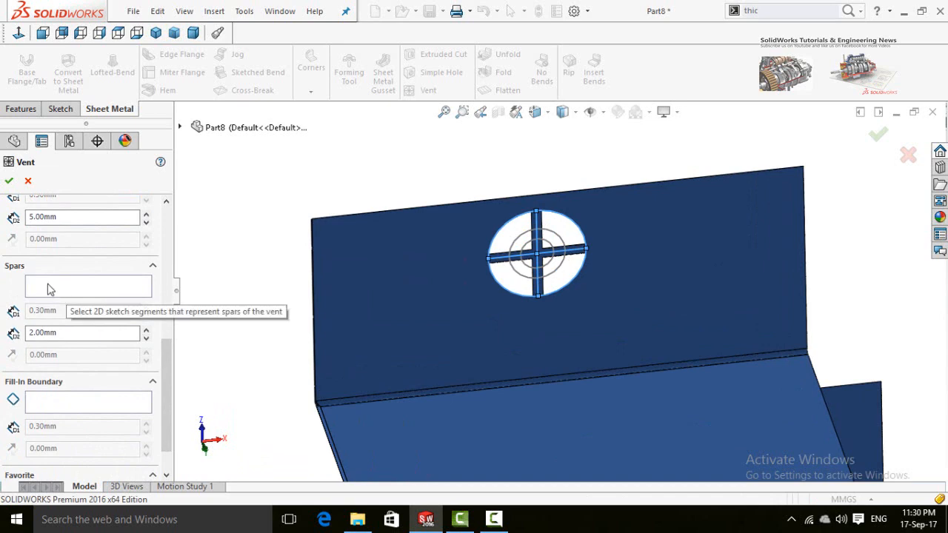
left_click(57, 289)
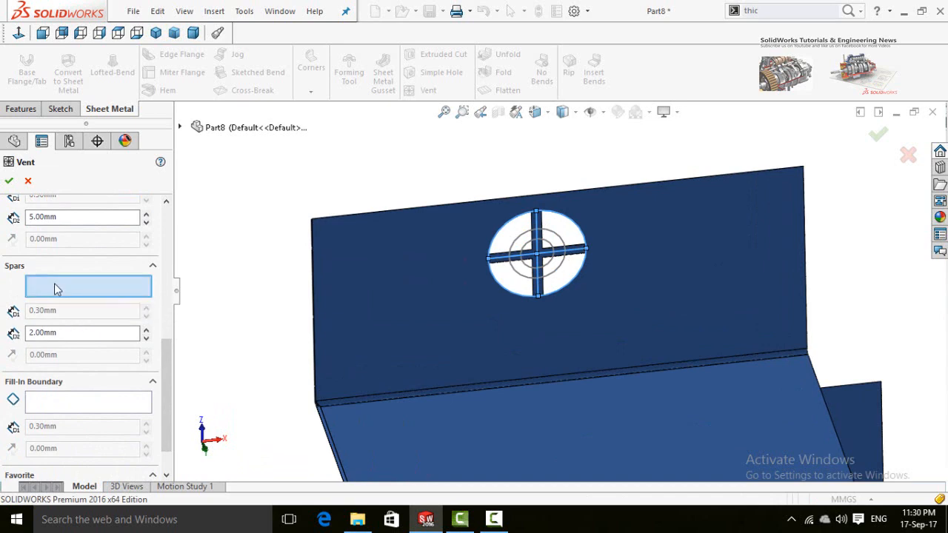
left_click(557, 244)
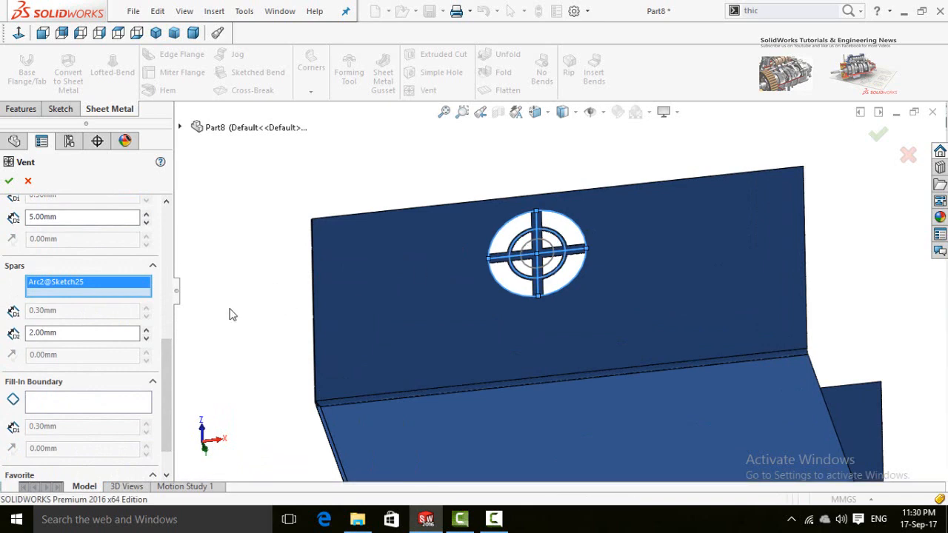
Step: Set the innermost circle as the vent's fill-in boundary and create the vent
scroll(166, 355, "down", 3)
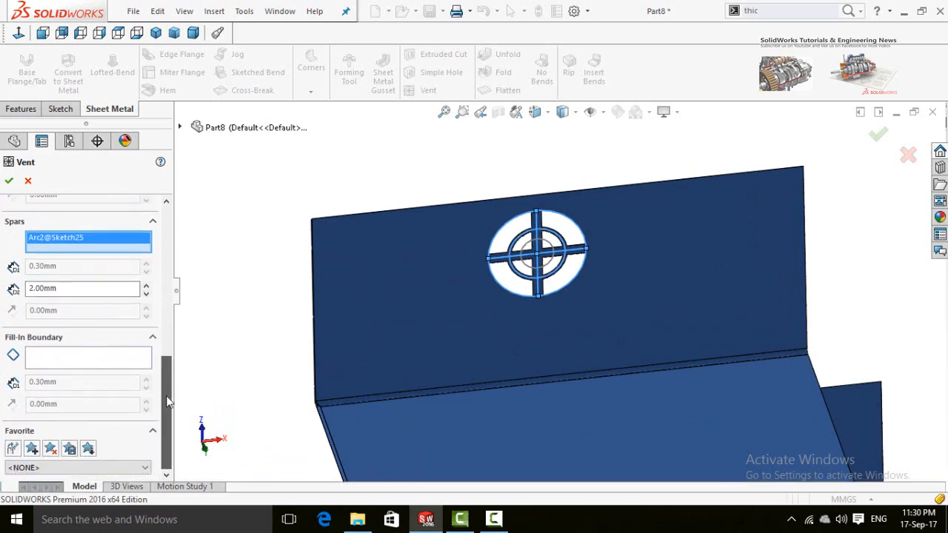
left_click(53, 364)
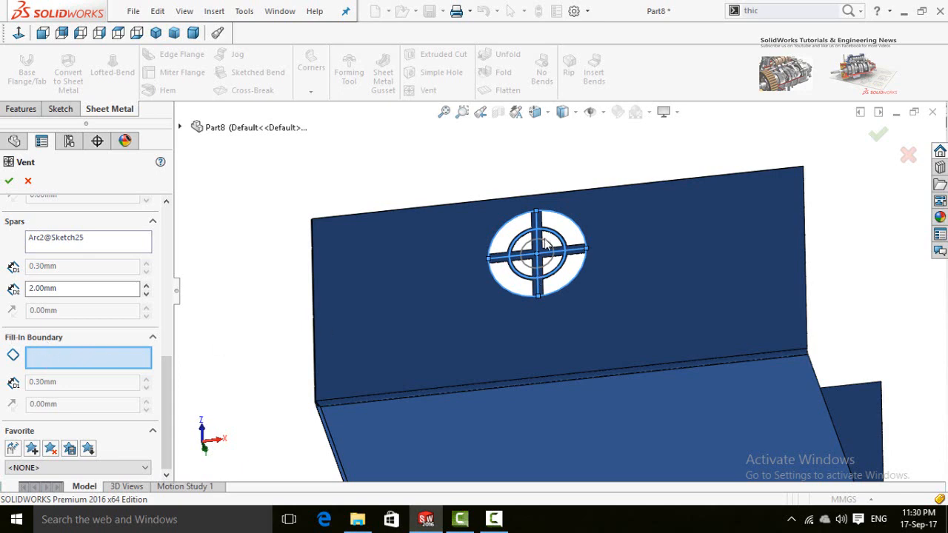
scroll(546, 244, "down", 2)
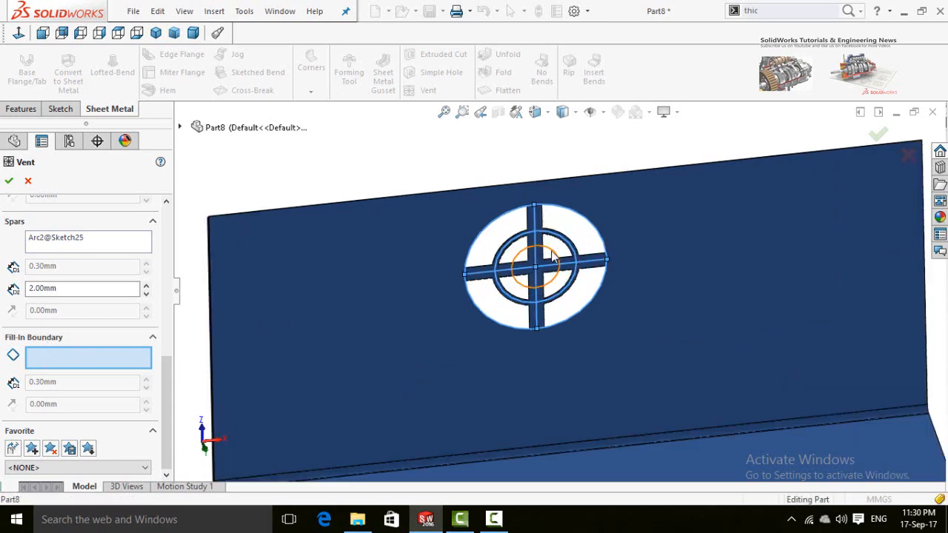
left_click(552, 255)
scroll(474, 222, "up", 4)
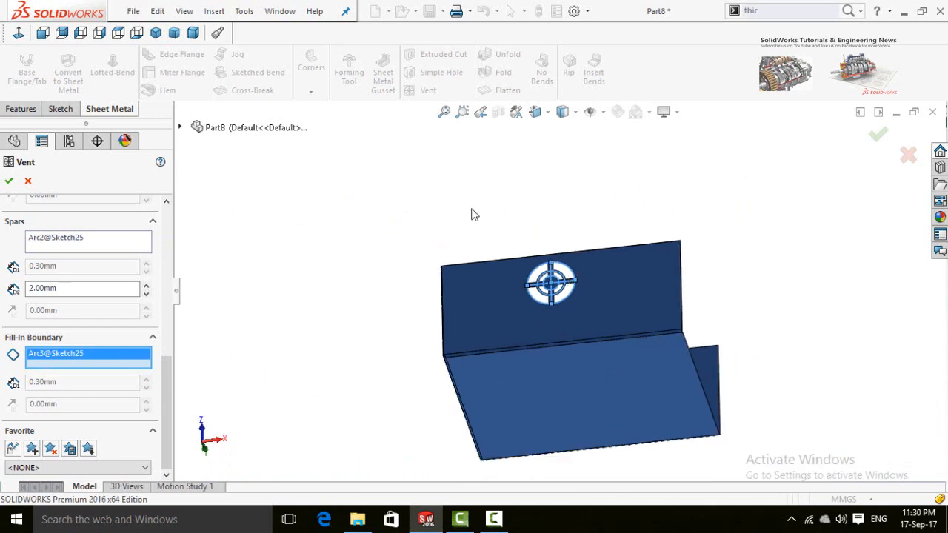
mouse_move(469, 212)
middle_mouse_down()
mouse_move(485, 254)
mouse_move(483, 227)
middle_mouse_up()
scroll(576, 282, "down", 3)
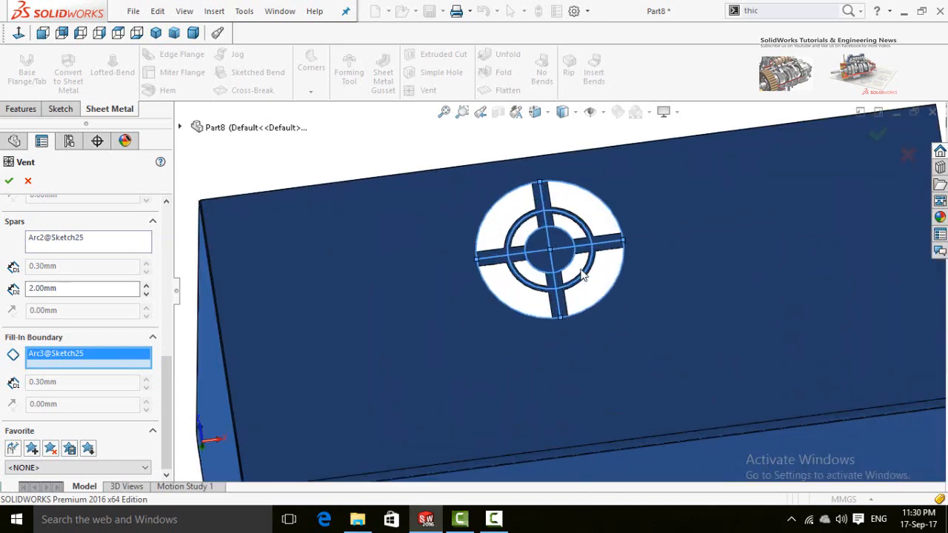
scroll(563, 260, "up", 1)
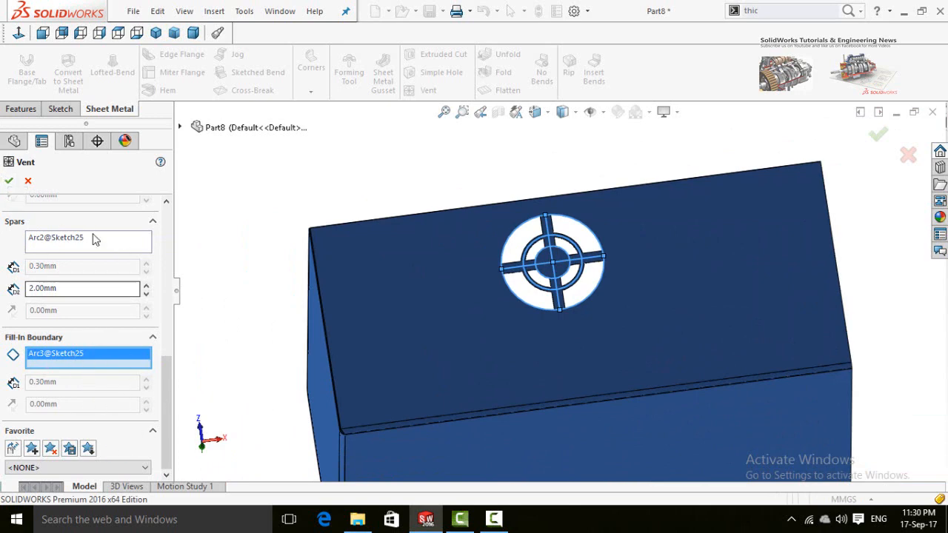
left_click(8, 183)
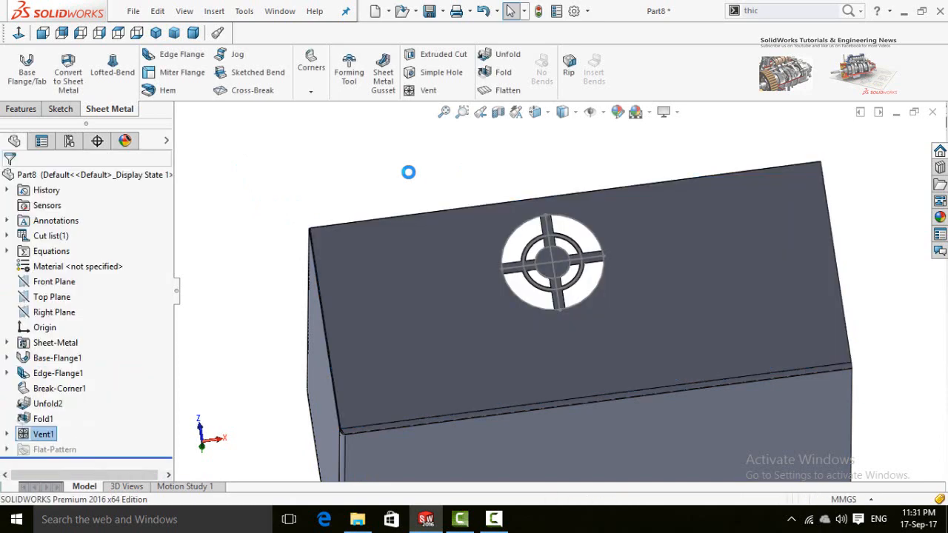
scroll(409, 174, "up", 4)
middle_click_drag(410, 178, 424, 201)
mouse_move(760, 325)
middle_mouse_down()
mouse_move(746, 326)
mouse_move(751, 307)
mouse_move(749, 318)
middle_mouse_up()
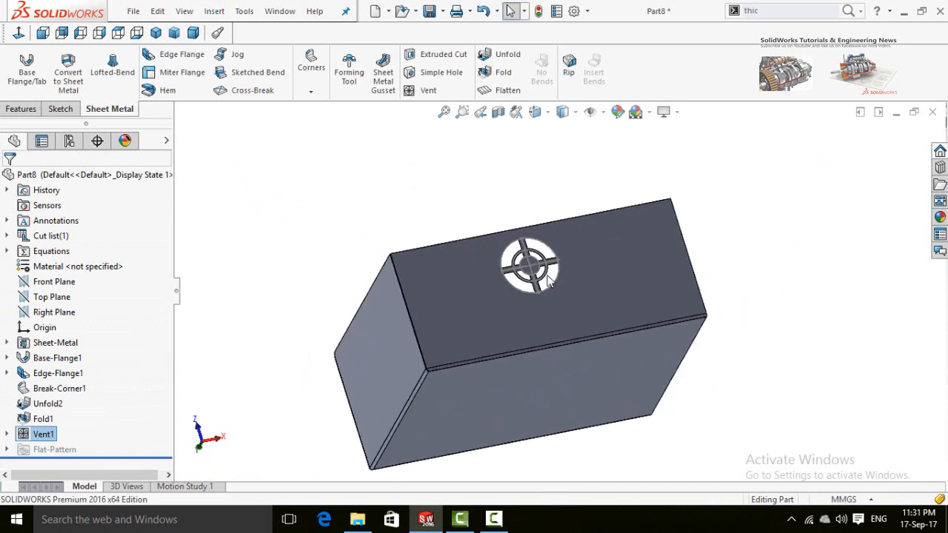
scroll(549, 280, "down", 2)
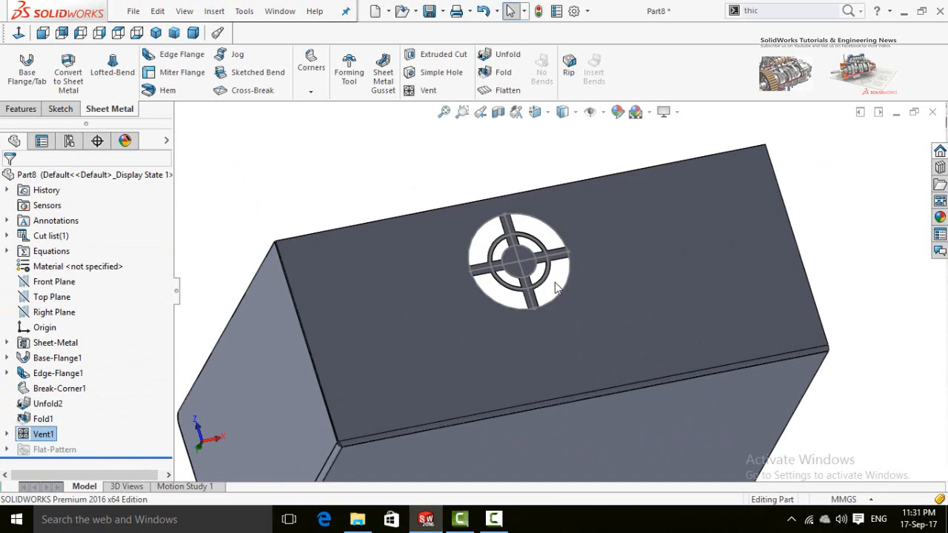
middle_click_drag(554, 278, 550, 256)
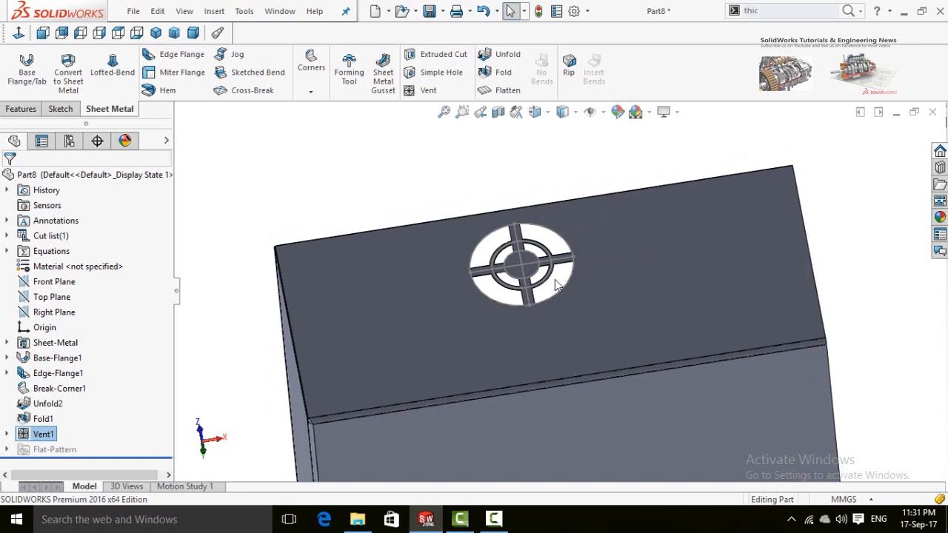
scroll(559, 289, "up", 1)
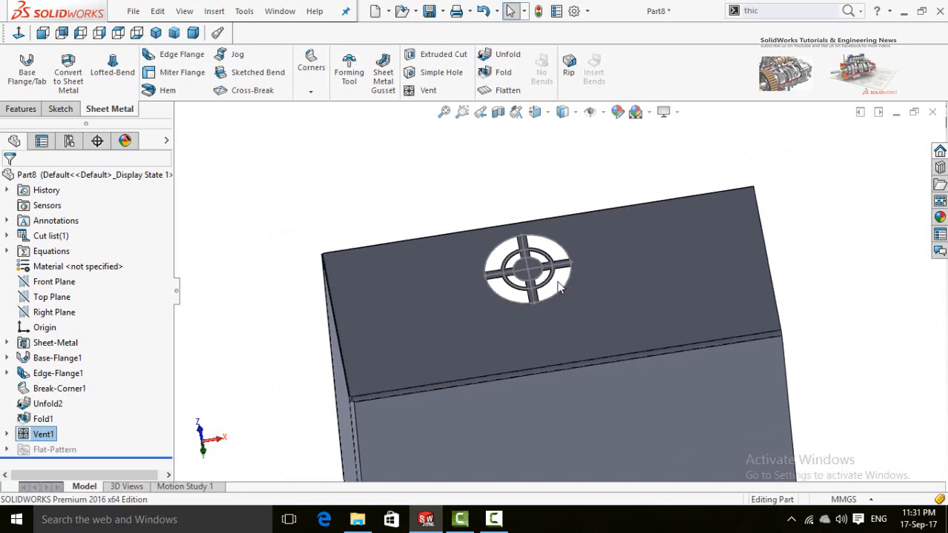
left_click(497, 525)
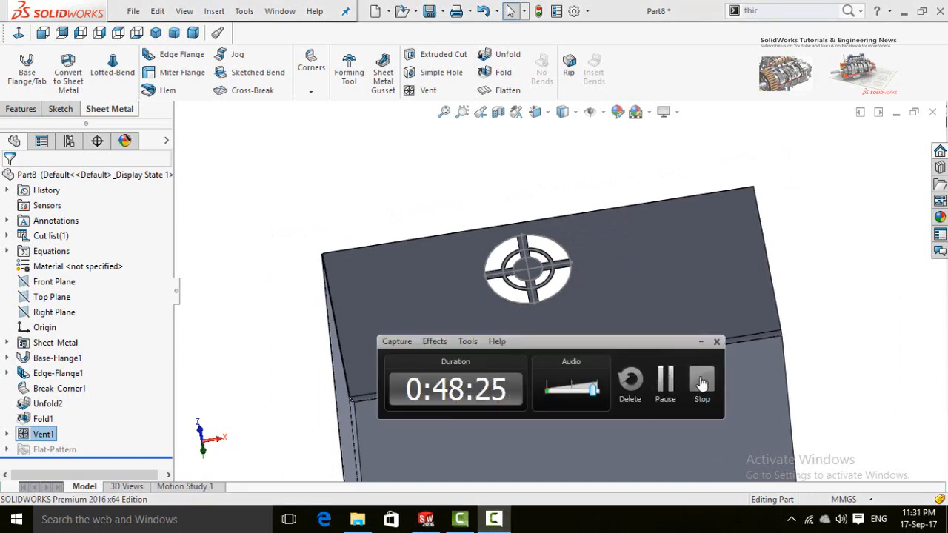